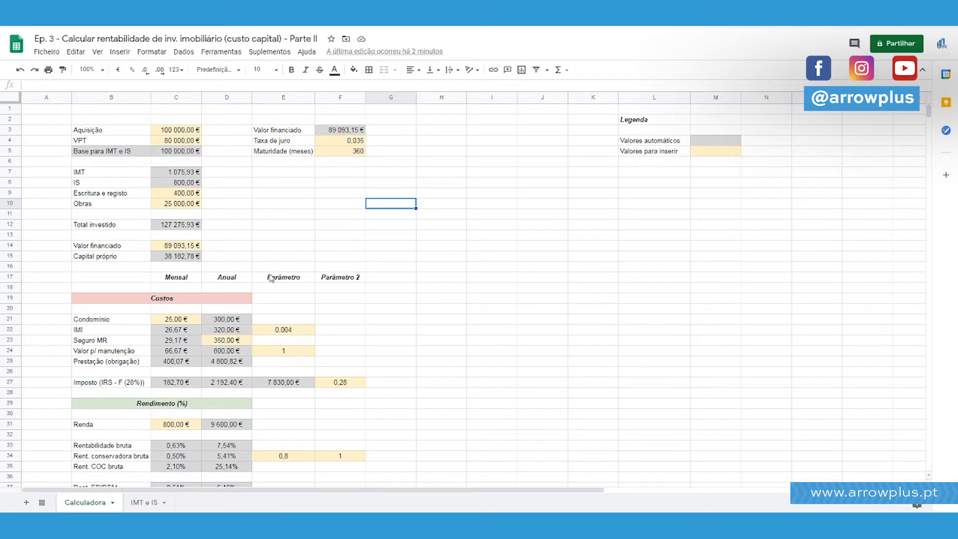
Examine the PGTO formula and its argument help in the monthly Prestação (obrigação) cell, along with the inputs it references.
left_click_drag(133, 368, 176, 366)
left_click(177, 368)
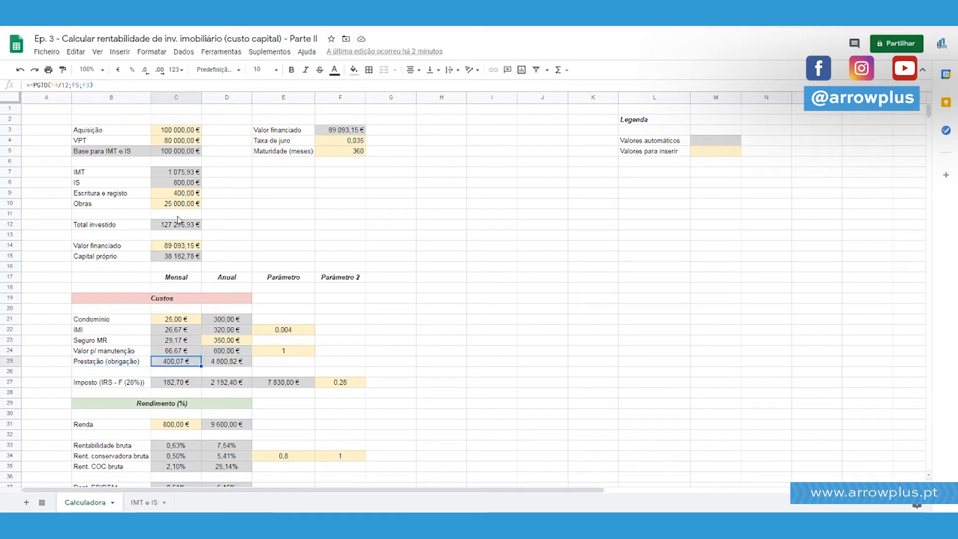
double_click(41, 85)
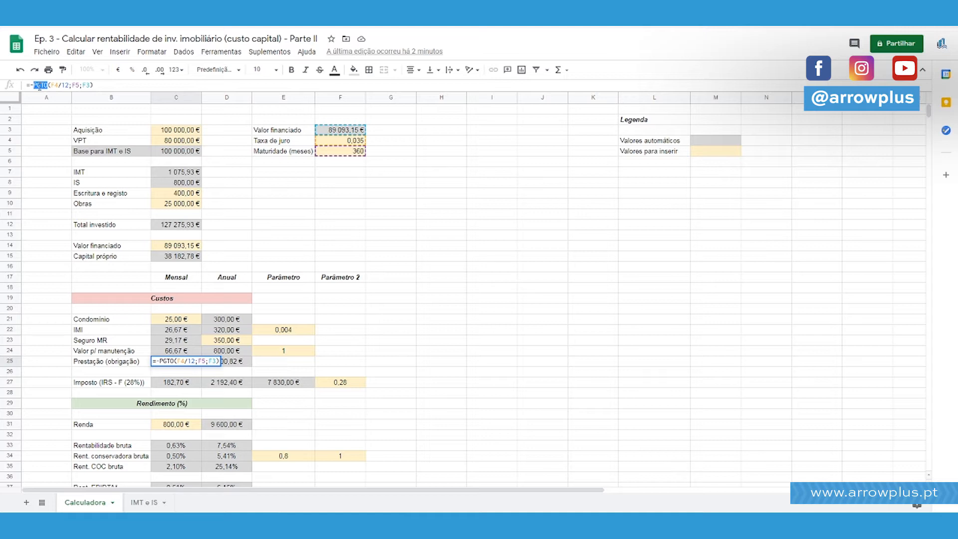
left_click(38, 85)
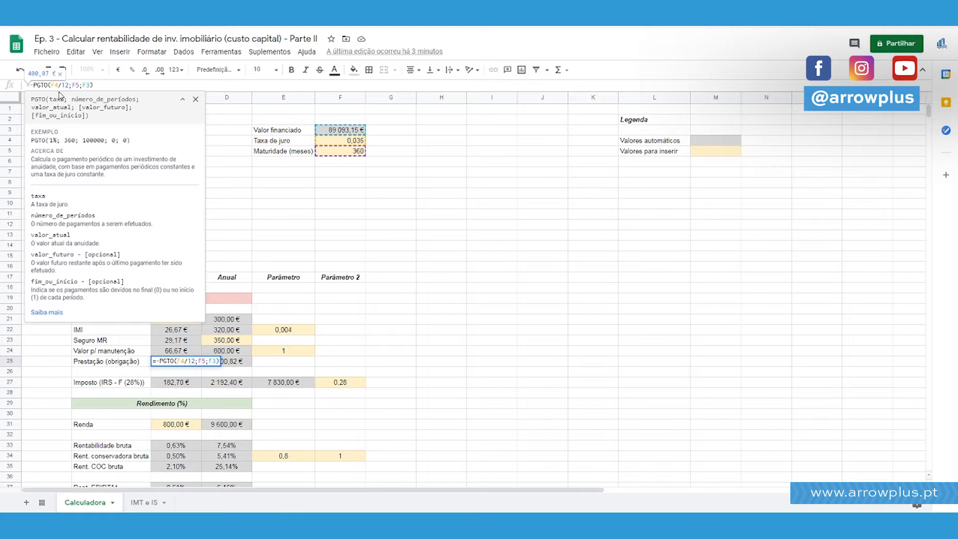
key("Escape")
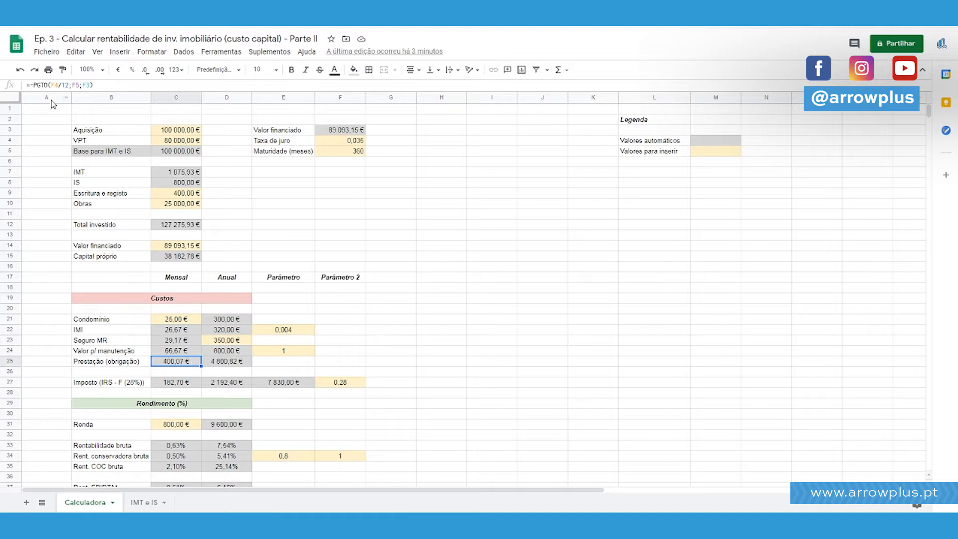
double_click(45, 85)
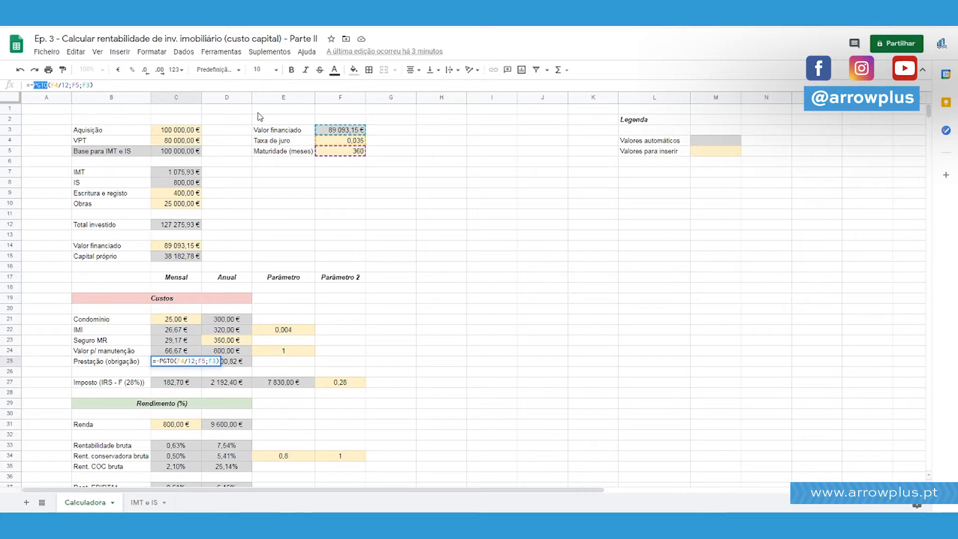
key("Return")
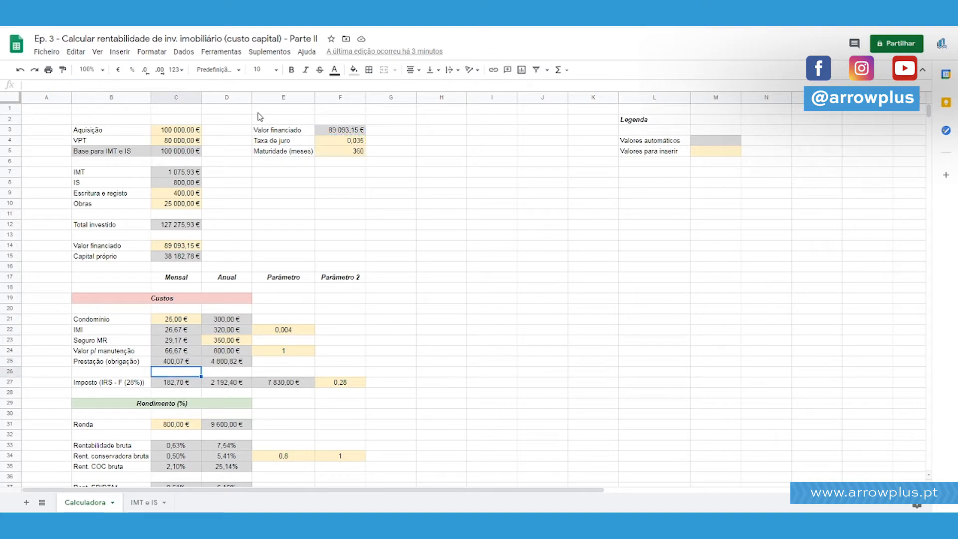
key("Up")
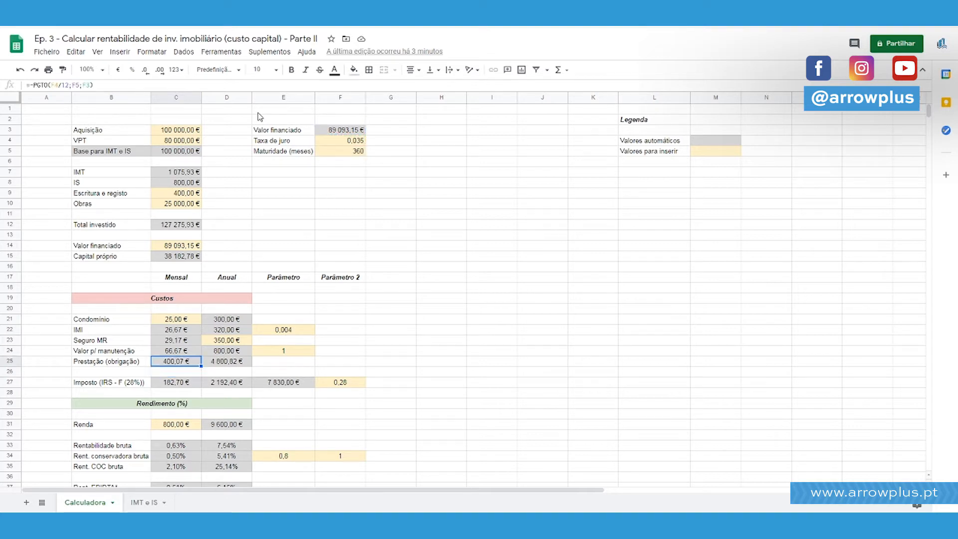
scroll(217, 209, "down", 4)
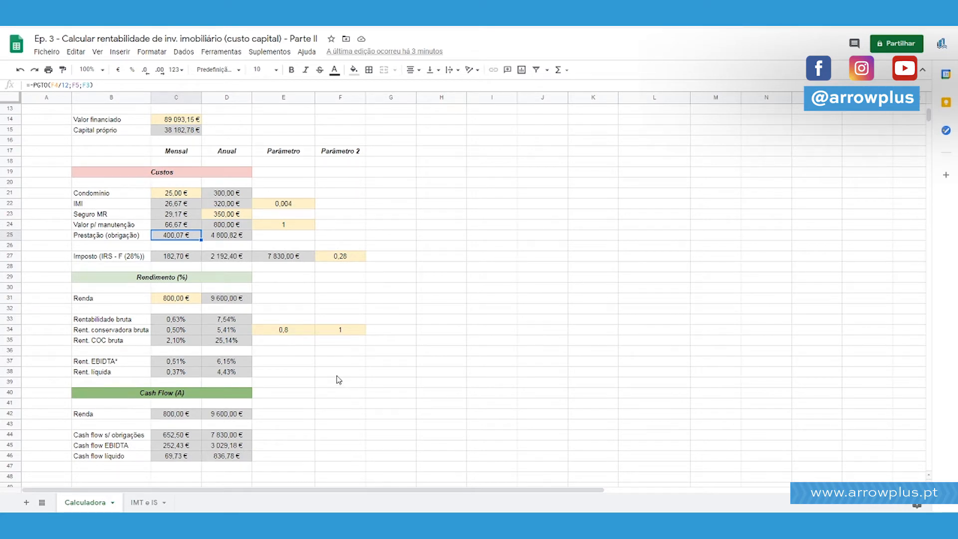
scroll(336, 314, "up", 2)
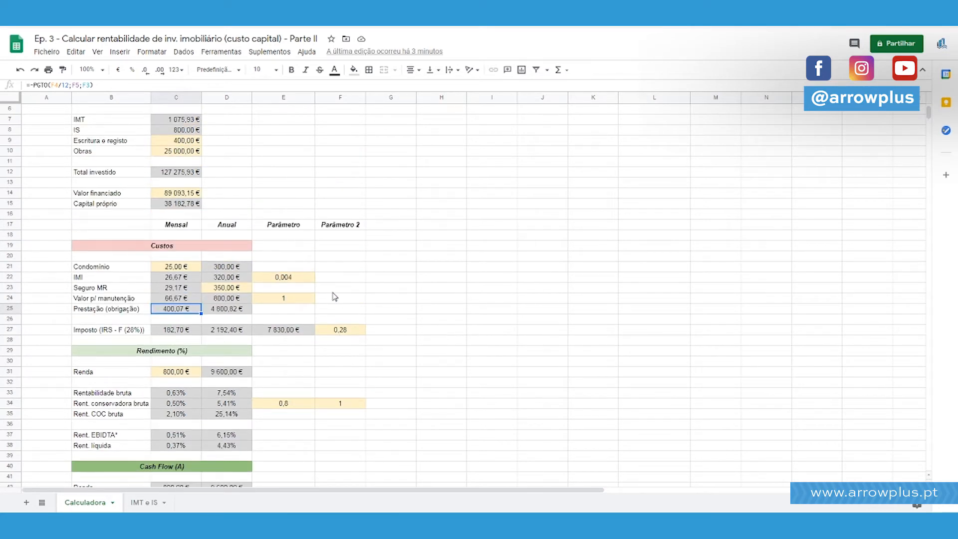
scroll(334, 296, "up", 2)
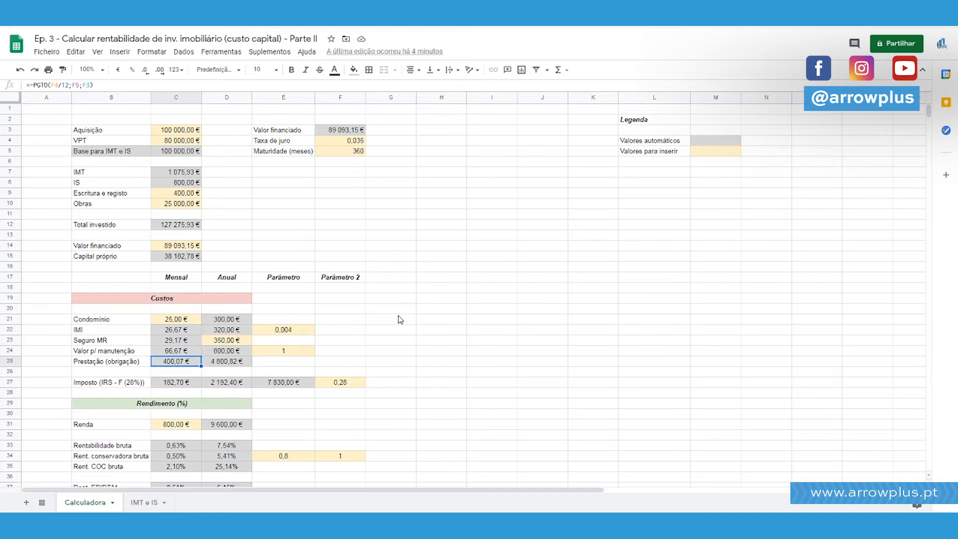
scroll(364, 326, "down", 2)
left_click_drag(15, 320, 15, 341)
right_click(15, 341)
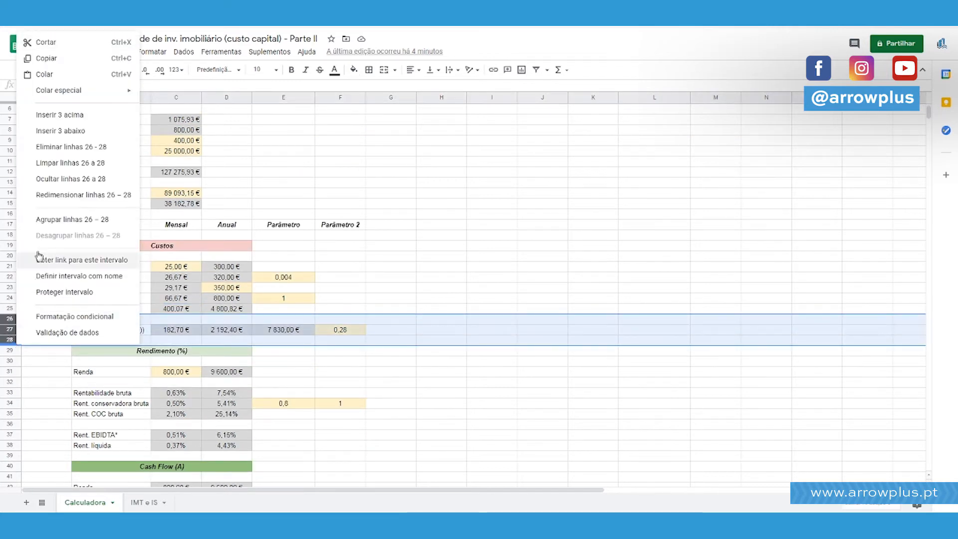
left_click(75, 116)
left_click(201, 333)
key("Left")
type("T")
key("Escape")
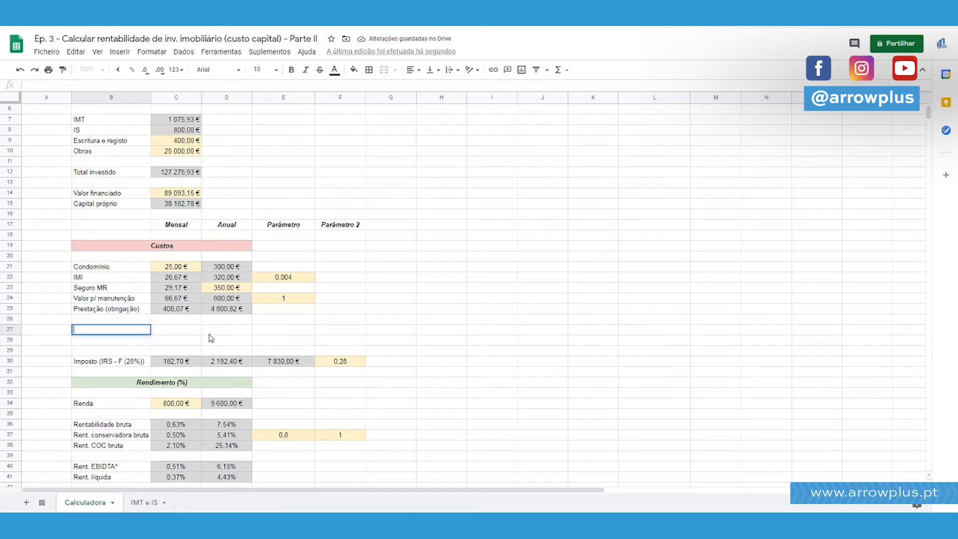
key("ctrl+z")
left_click(345, 340)
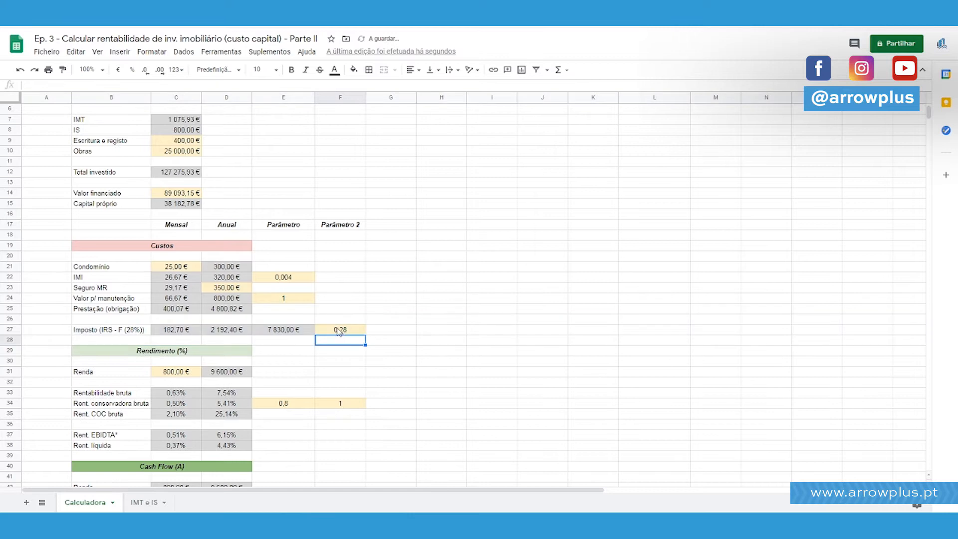
Copy the red Custos header to the empty area starting at cell I19.
scroll(336, 329, "down", 3)
scroll(157, 226, "up", 2)
left_click(157, 226)
key("ctrl+c")
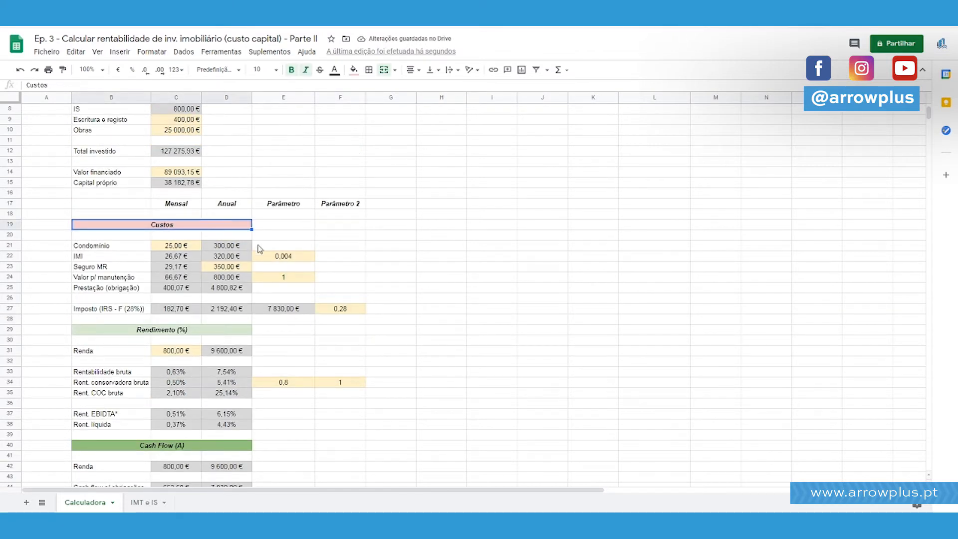
left_click(501, 230)
key("ctrl+v")
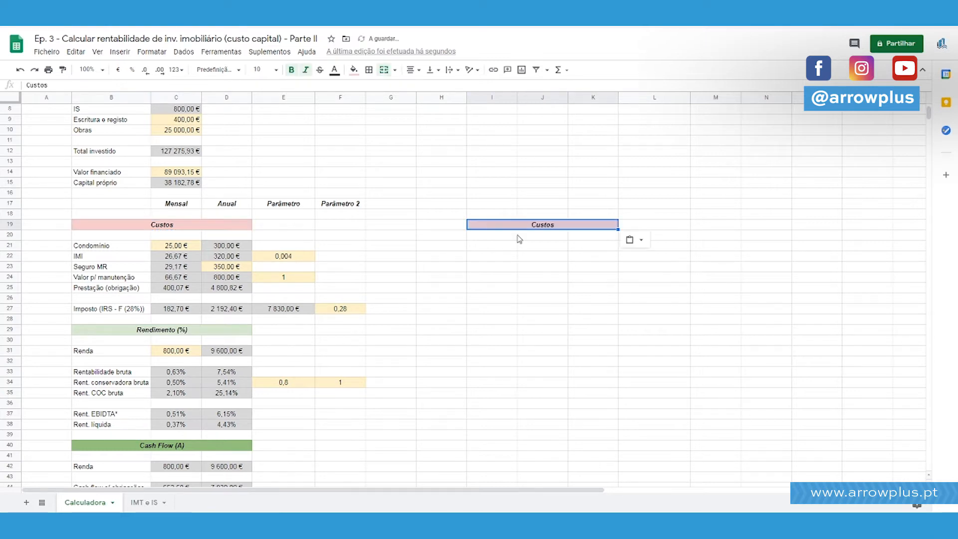
Insert five blank rows above the Mensal, Anual, Parâmetro and Parâmetro 2 heading row.
scroll(517, 237, "up", 3)
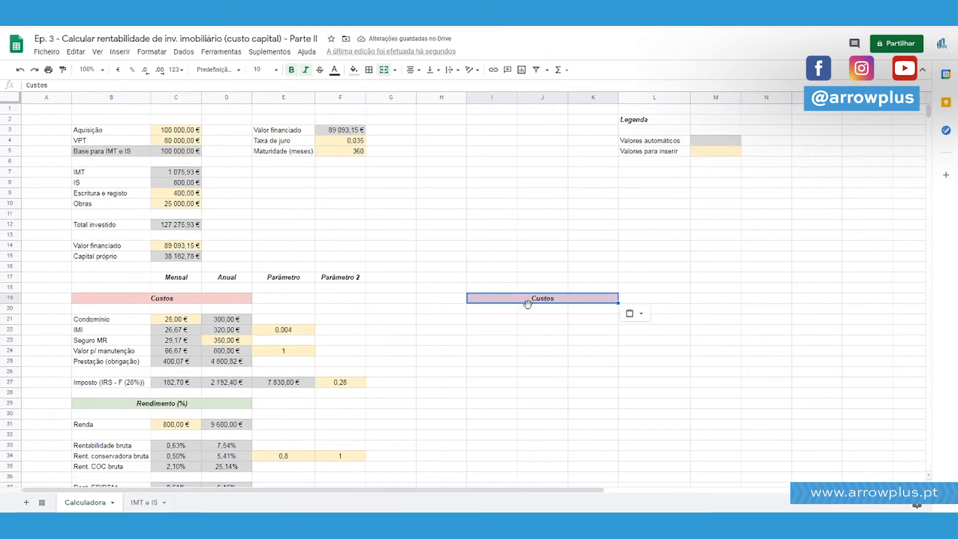
left_click_drag(101, 276, 391, 173)
scroll(391, 344, "down", 2)
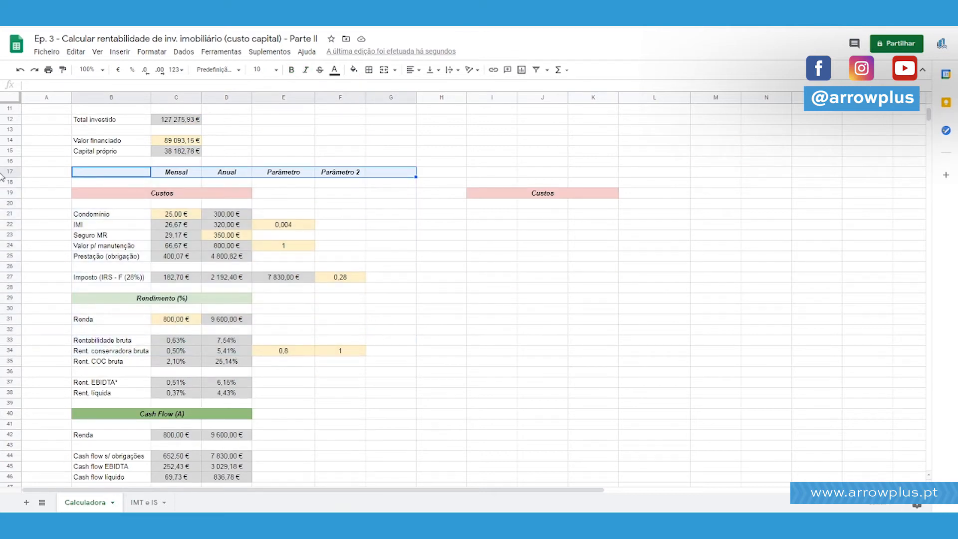
left_click(10, 172)
left_click_drag(11, 172, 10, 214)
key("ctrl+z")
left_click(27, 189)
right_click(9, 201)
left_click(65, 282)
Merge cells B19:G19 and enter the title "Análise cash flow simples".
left_click_drag(115, 194, 394, 195)
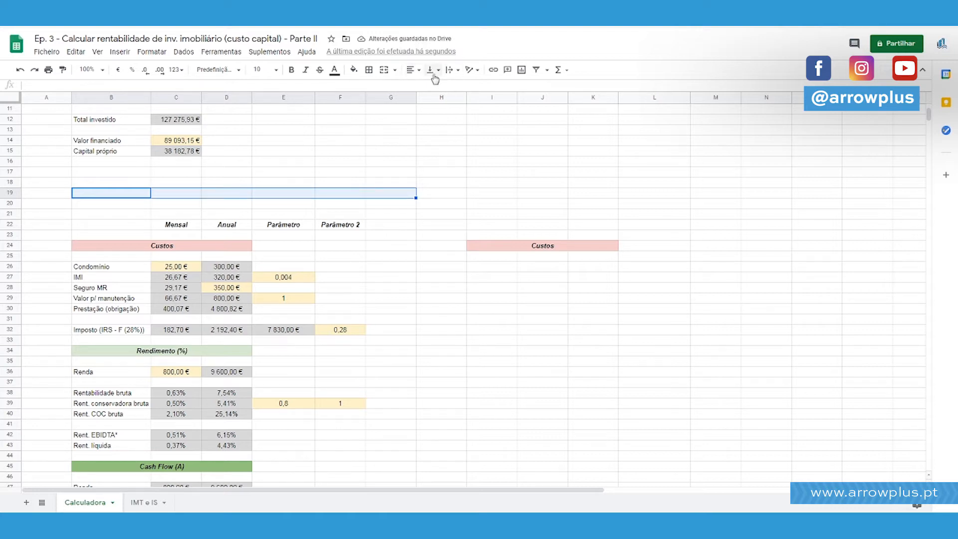
left_click(383, 72)
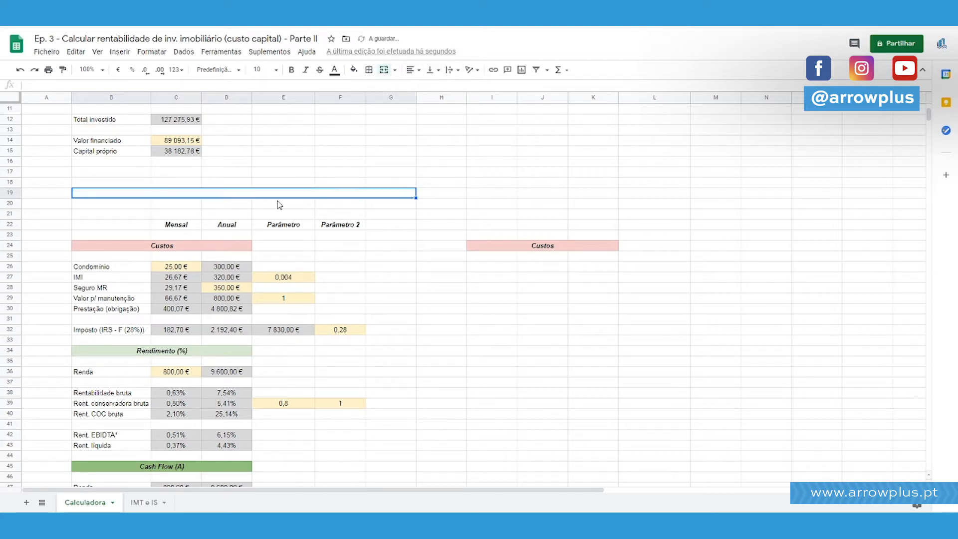
type("CAS")
key("BackSpace")
key("BackSpace")
key("BackSpace")
type("A")
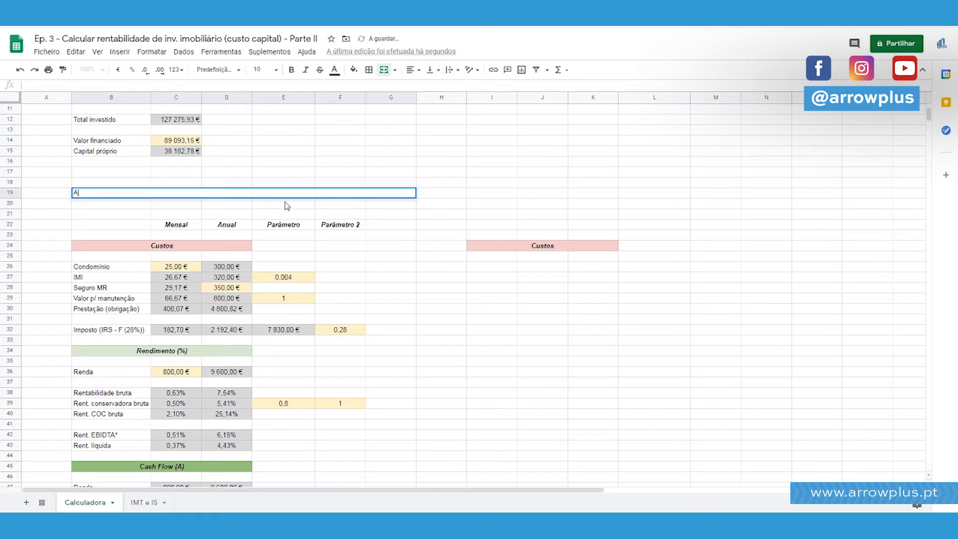
type("nálise cash flow simple")
type("s")
key("Return")
Copy the merged title cell to I19:N19 and change its text to "Análise financeira genérica".
key("Up")
key("ctrl+c")
key("Right")
key("Right")
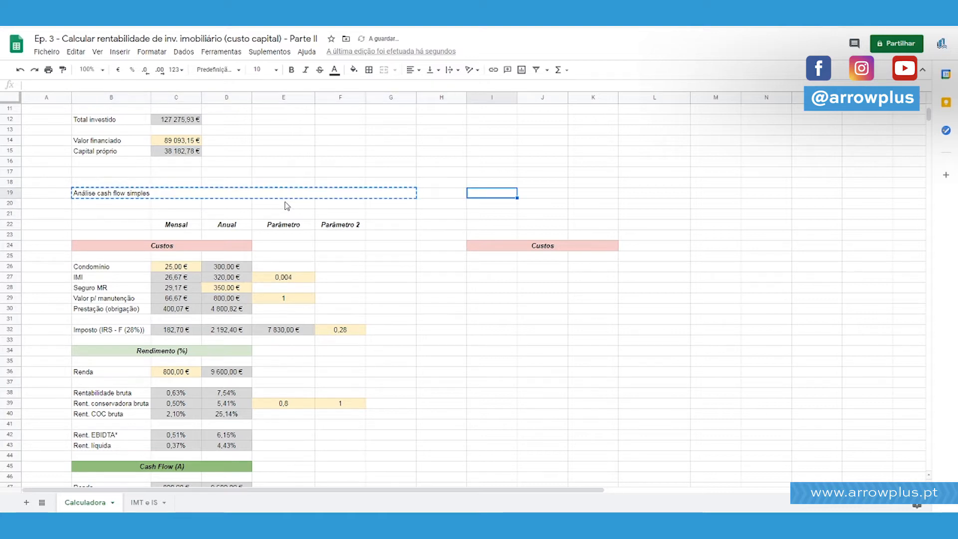
key("ctrl+v")
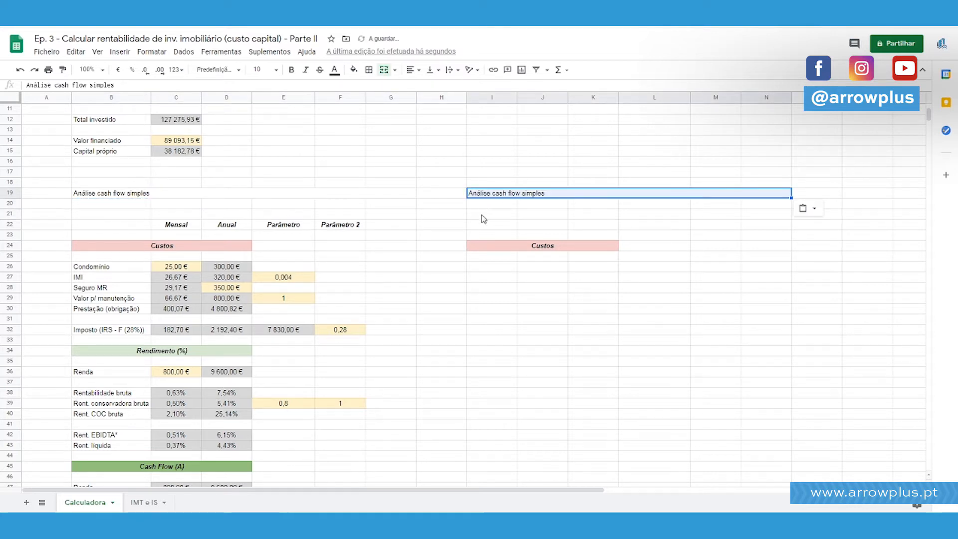
type("Análise f")
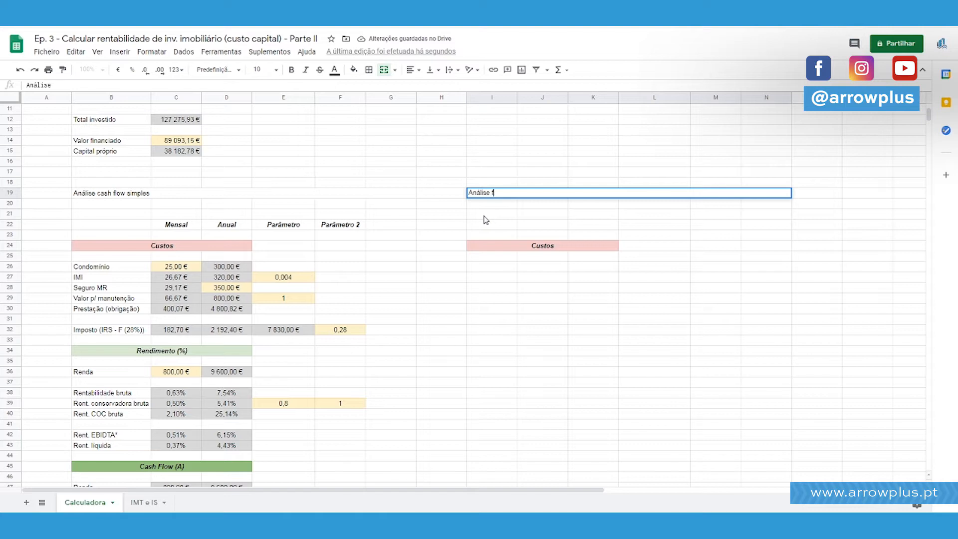
type("inancieira ")
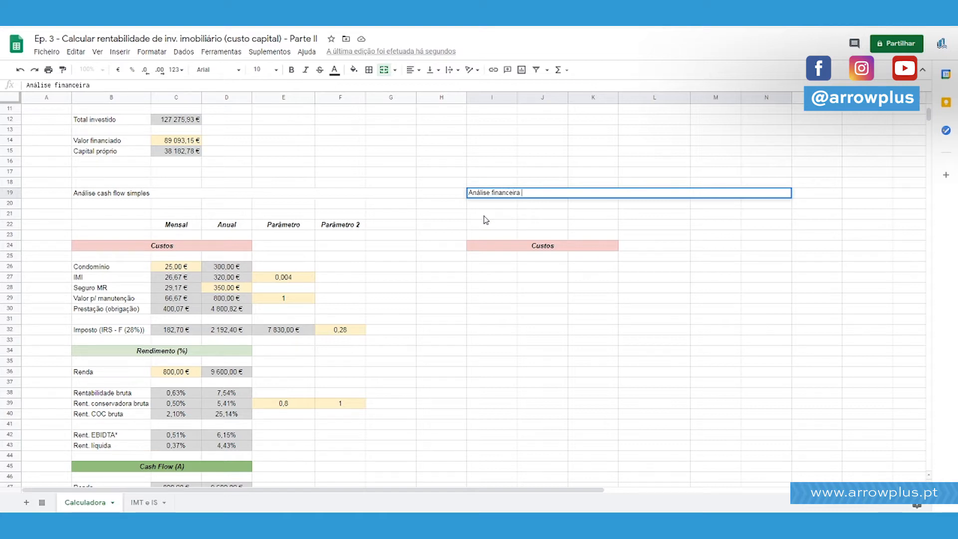
type("genérica")
key("Return")
Centre the "Análise cash flow simples" title horizontally in its merged cell.
key("Up")
key("ctrl+Left")
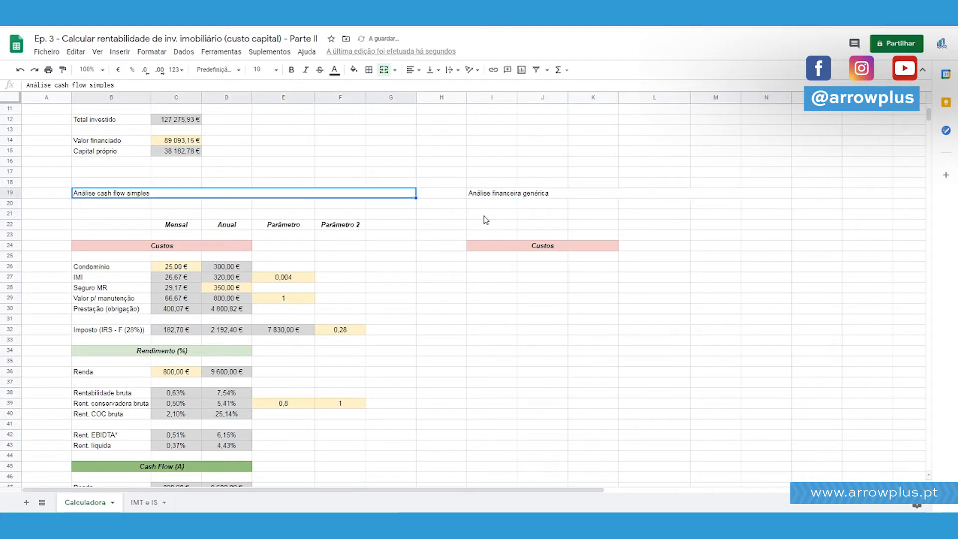
left_click(413, 70)
left_click(423, 90)
left_click(377, 171)
Add an outer border around the whole simple cash flow block, B19:G52.
left_click_drag(371, 194, 287, 422)
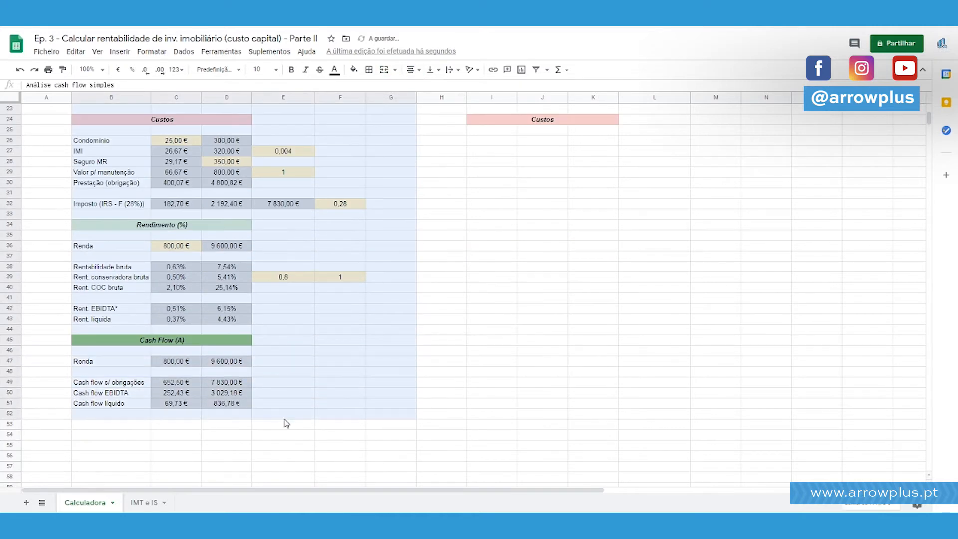
scroll(287, 424, "up", 3)
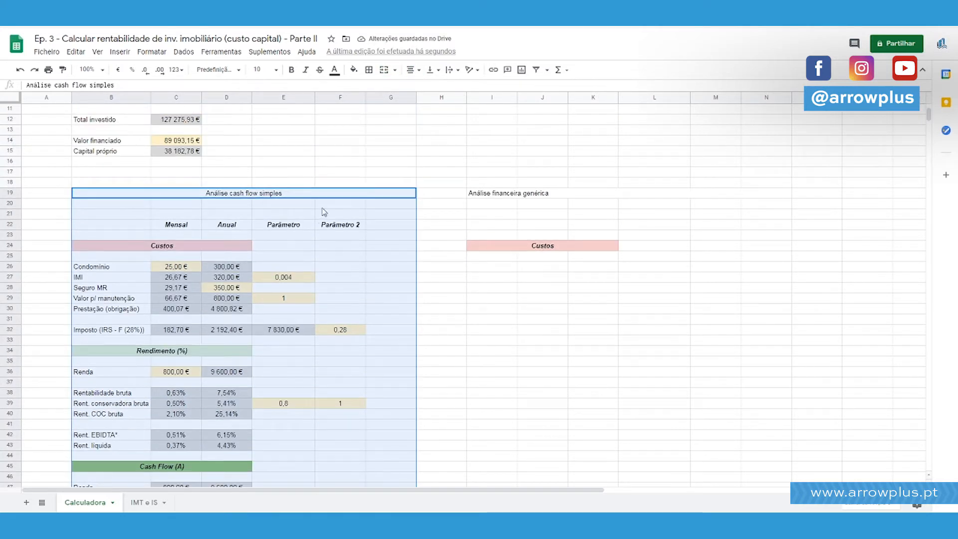
scroll(324, 211, "down", 3)
left_click(375, 74)
left_click(426, 89)
left_click(488, 235)
scroll(491, 256, "up", 3)
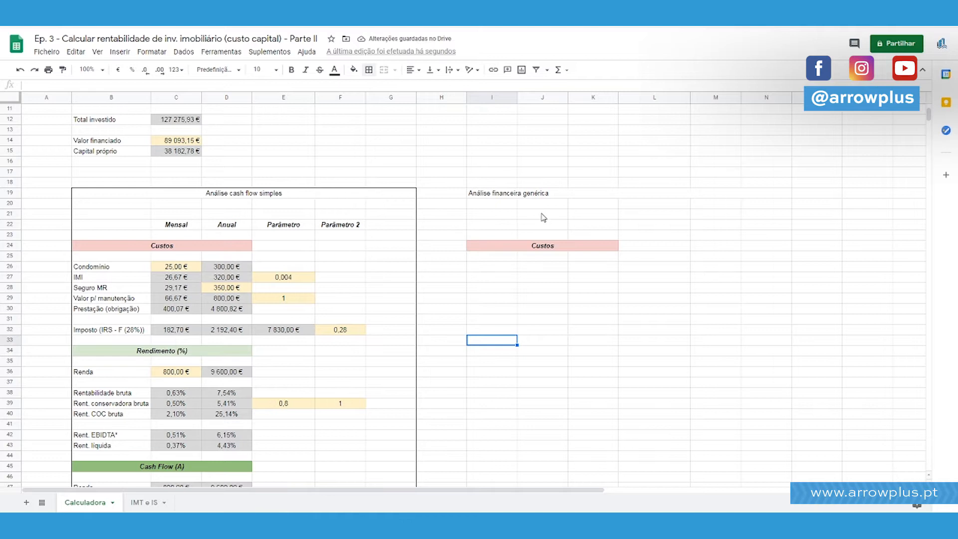
Make the "Análise cash flow simples" title bold and italic.
left_click(337, 195)
left_click(292, 70)
left_click(305, 70)
left_click(432, 191)
Add a border around the merged "Análise cash flow simples" title cell.
left_click(392, 193)
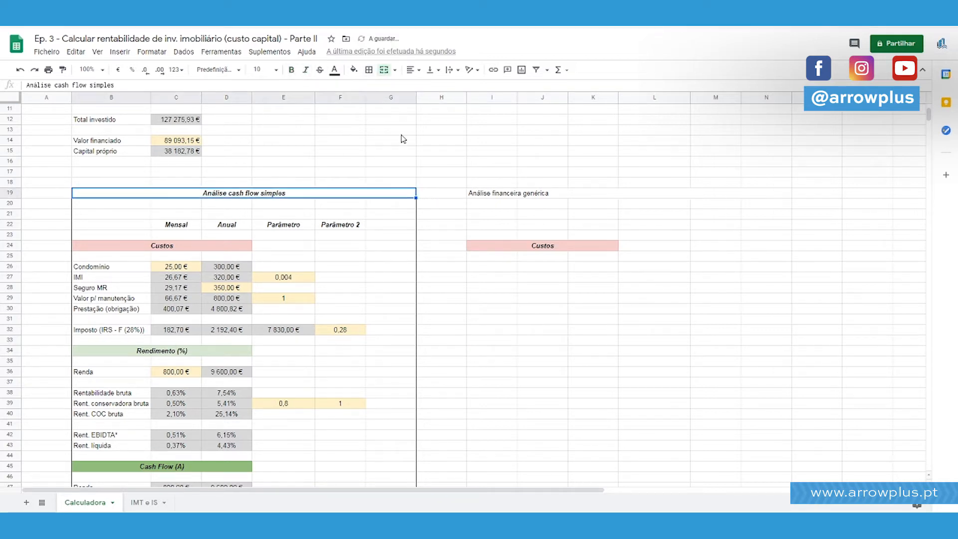
left_click(368, 72)
left_click(435, 172)
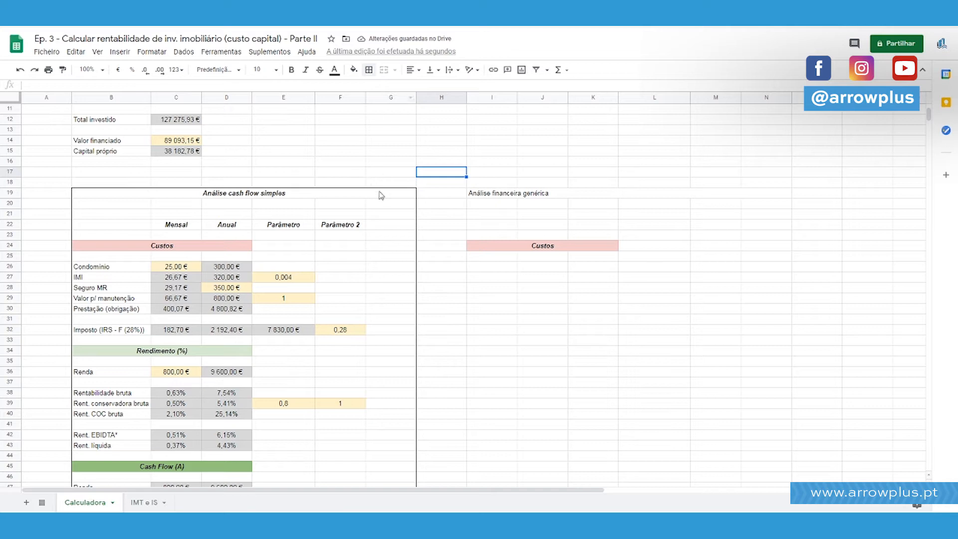
left_click(380, 194)
left_click(369, 71)
left_click(374, 90)
left_click(465, 185)
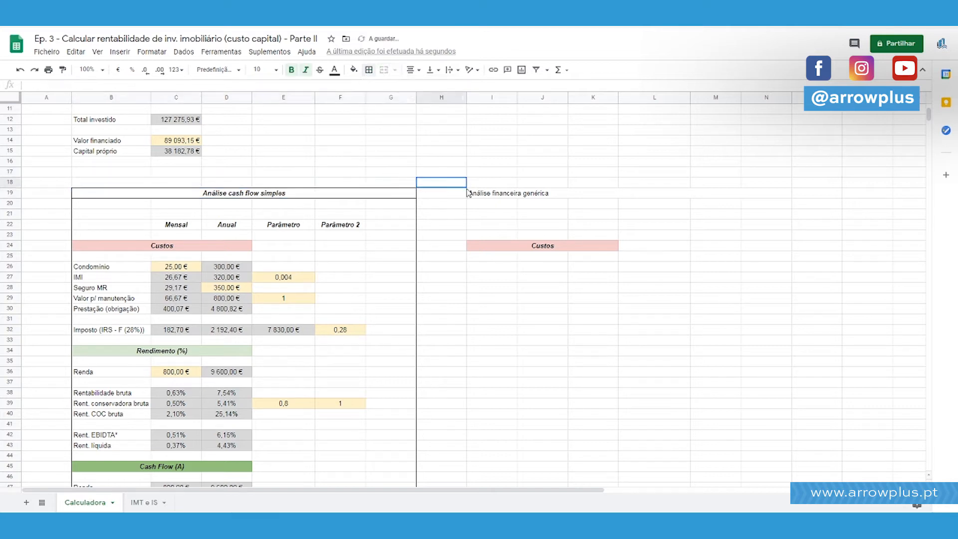
left_click(413, 196)
Format the "Análise financeira genérica" title bold, italic and centred, and outline both the title and its block in columns I to N.
left_click(479, 196)
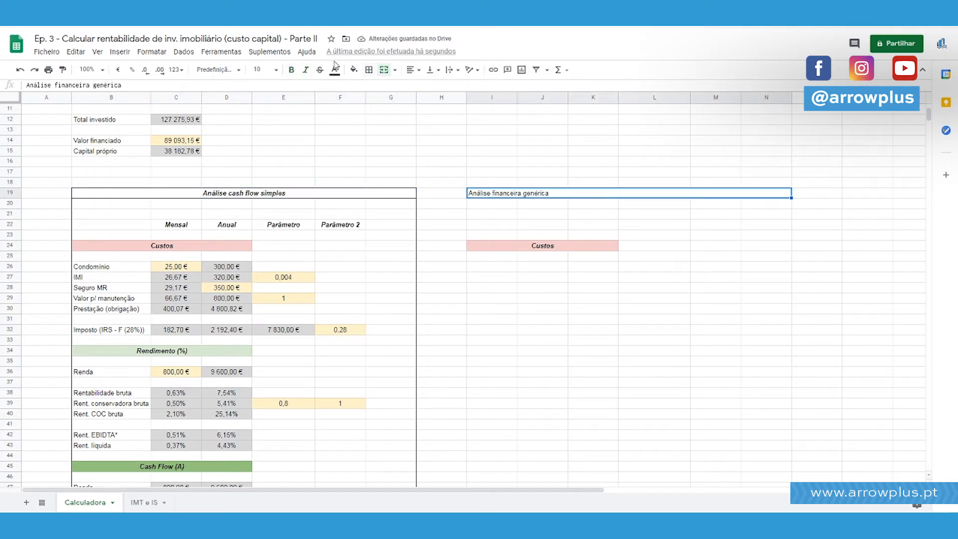
left_click(291, 70)
left_click(305, 70)
left_click(368, 74)
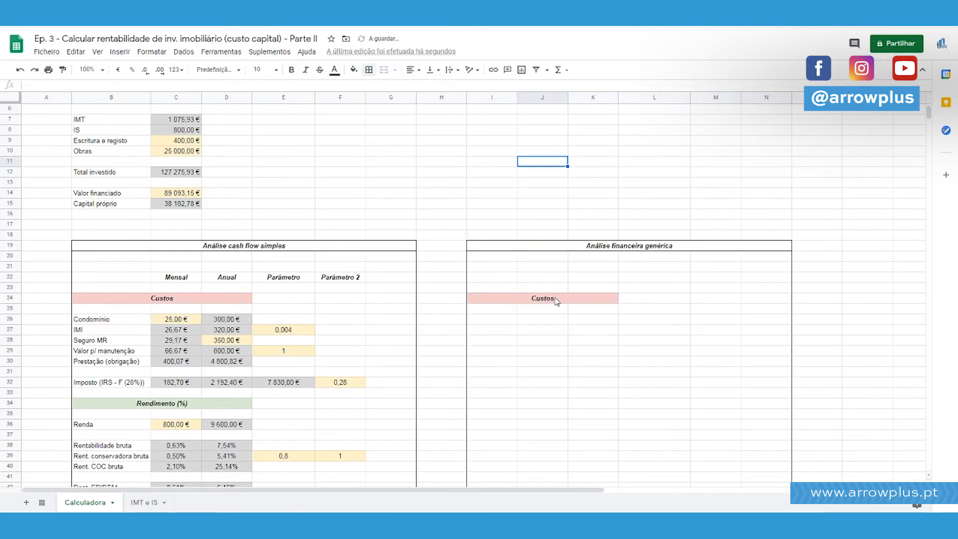
Copy the "Mensal", "Anual", "Parâmetro" and "Parâmetro 2" headings from C22:F22 into the generic financial analysis block, starting at J22.
left_click(555, 299)
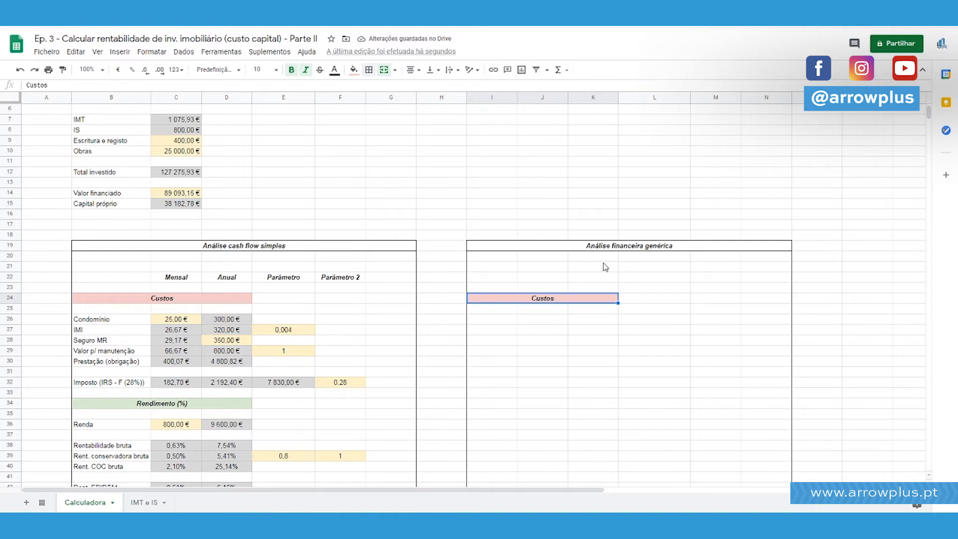
scroll(611, 250, "down", 1)
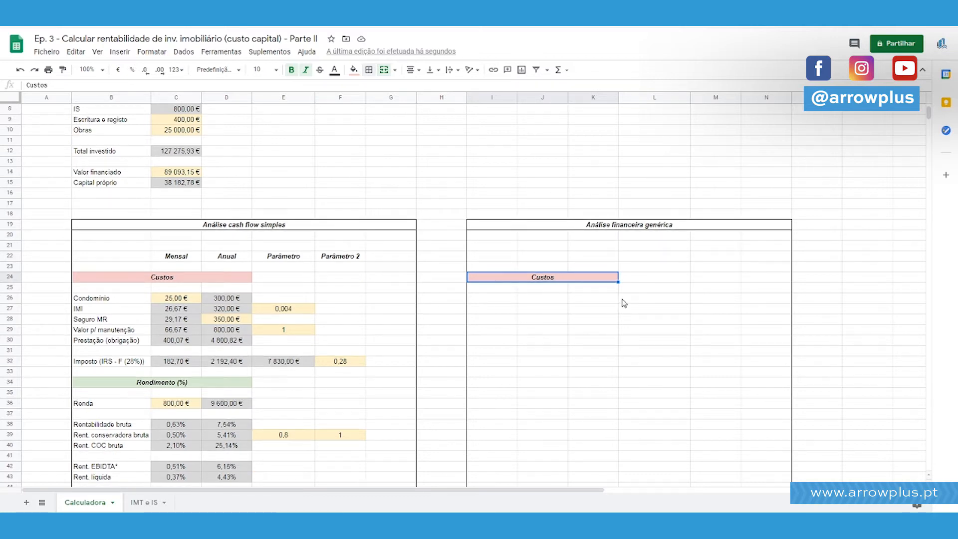
left_click(568, 321)
left_click_drag(179, 256, 212, 256)
left_click_drag(212, 256, 352, 249)
key("ctrl+c")
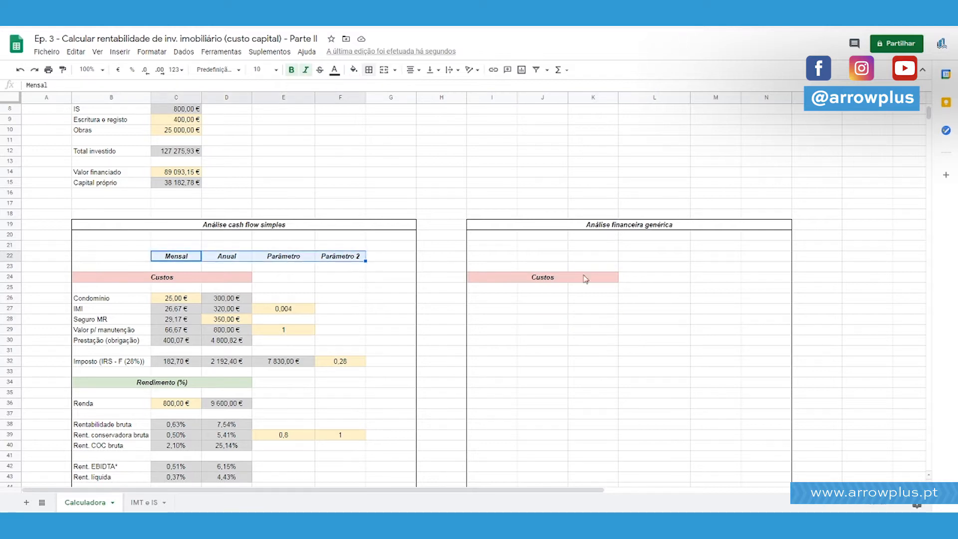
left_click(552, 257)
key("ctrl+v")
left_click(601, 339)
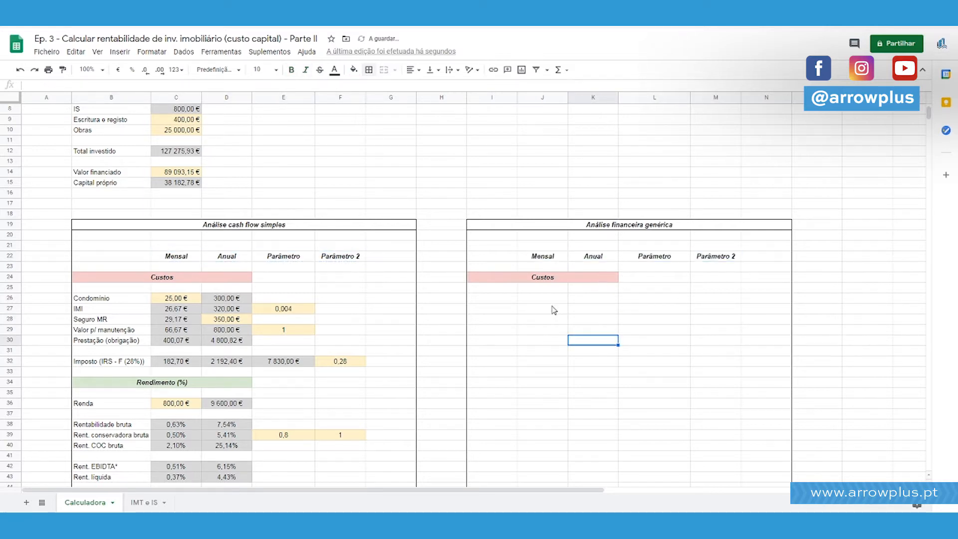
Enter the cost label "Custo de capital" in I26, under the "Custos" heading of the generic analysis block.
scroll(354, 259, "up", 3)
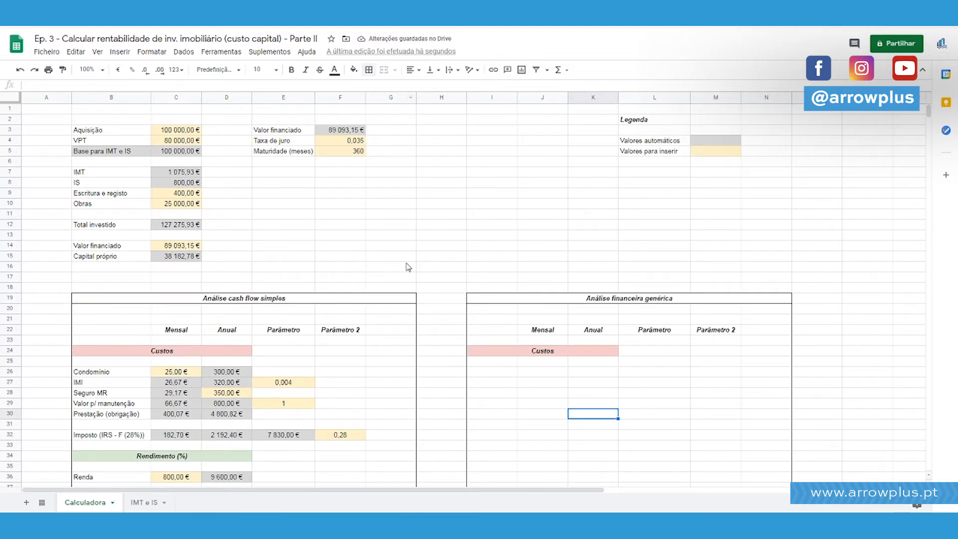
scroll(637, 316, "down", 6)
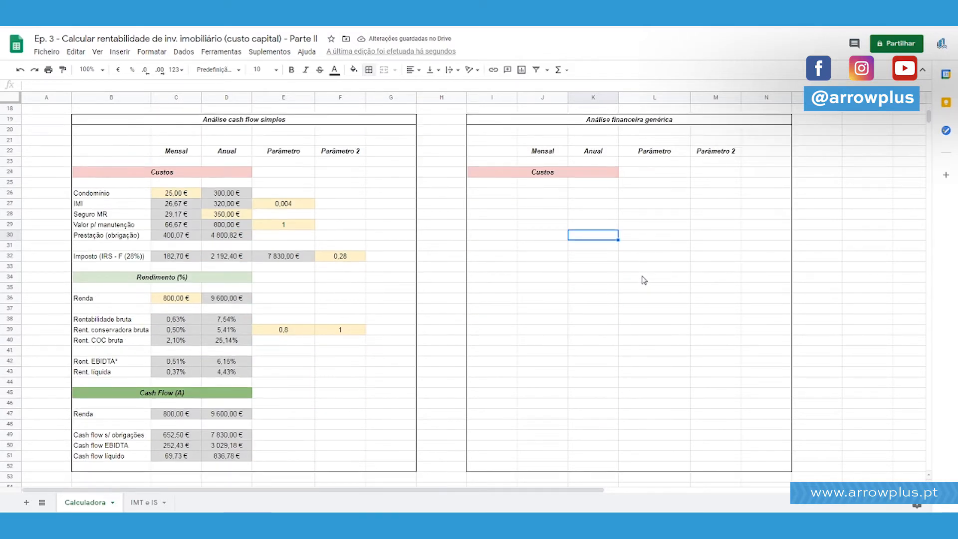
left_click(539, 176)
left_click(512, 203)
left_click(484, 194)
type("Total")
key("BackSpace")
key("BackSpace")
key("BackSpace")
key("BackSpace")
key("BackSpace")
type("Custo de capital")
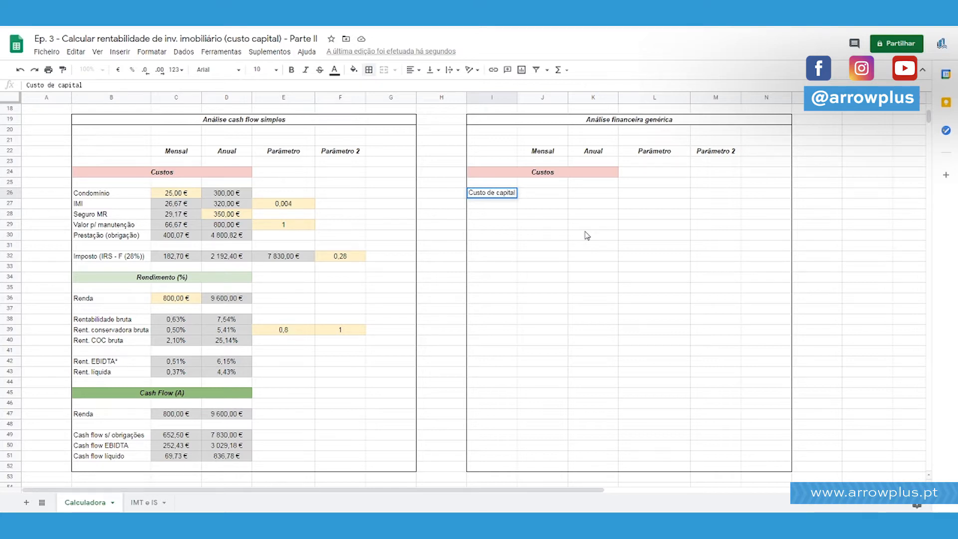
key("Return")
Change the cost label in I26 to "Custo s/ capital alheio".
double_click(492, 192)
double_click(493, 192)
type("s/")
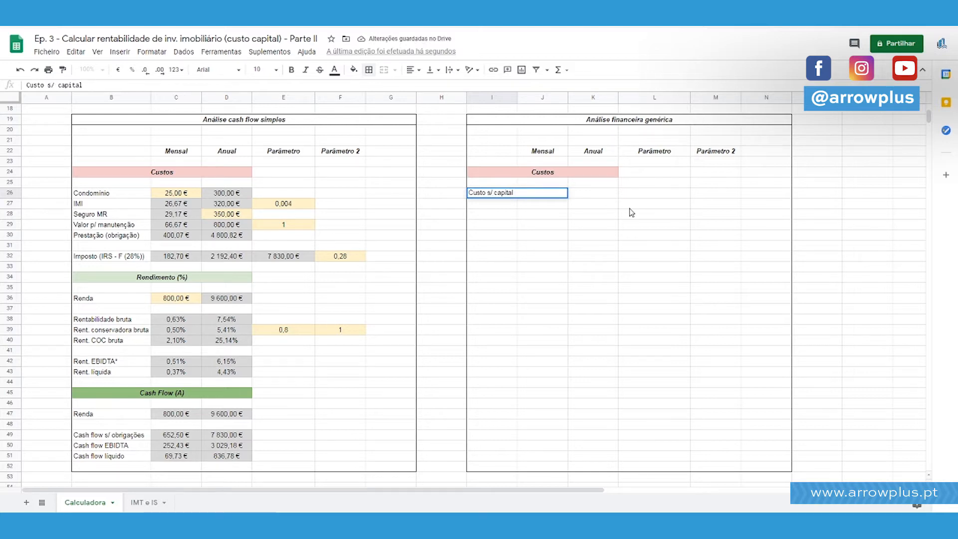
type(" capital alheio")
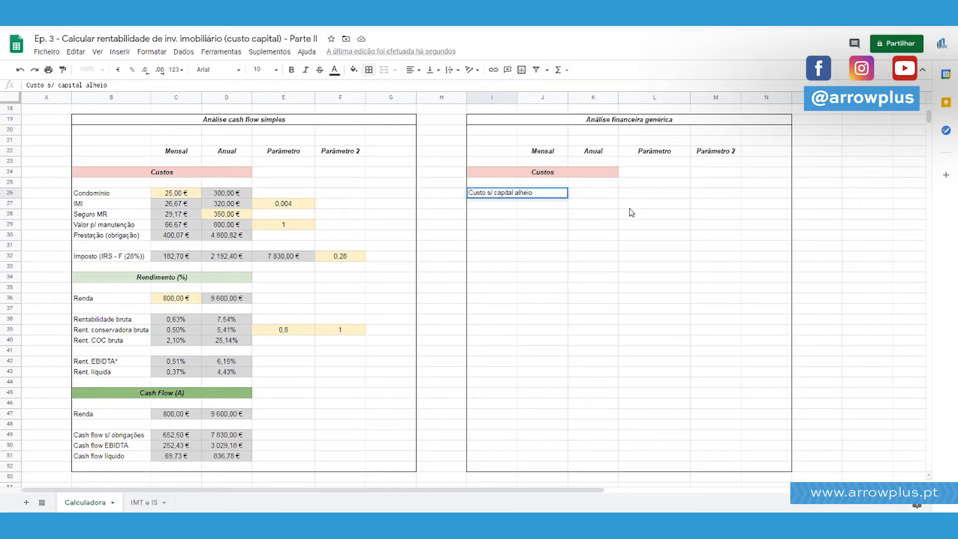
key("Return")
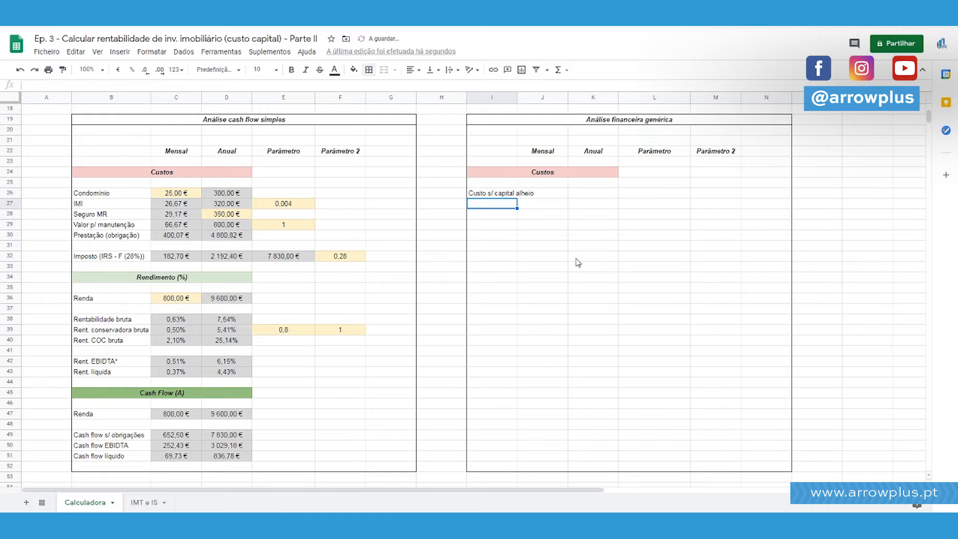
Shorten the label in I26 to "Custo capital alheio" and widen column I so the text fits.
double_click(497, 193)
double_click(491, 193)
key("BackSpace")
key("BackSpace")
key("Return")
scroll(527, 186, "up", 5)
scroll(526, 186, "up", 1)
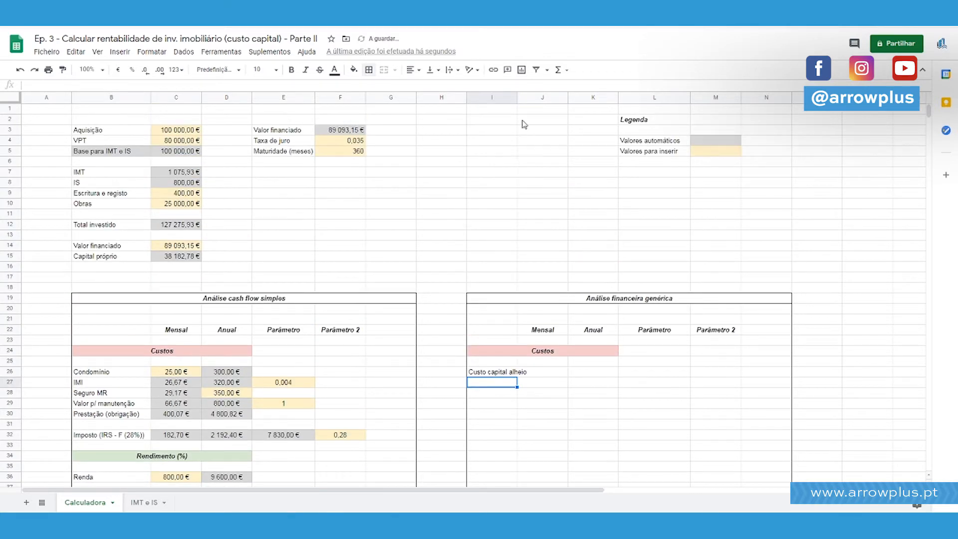
mouse_move(516, 98)
left_mouse_down()
mouse_move(557, 98)
mouse_move(534, 98)
left_mouse_up()
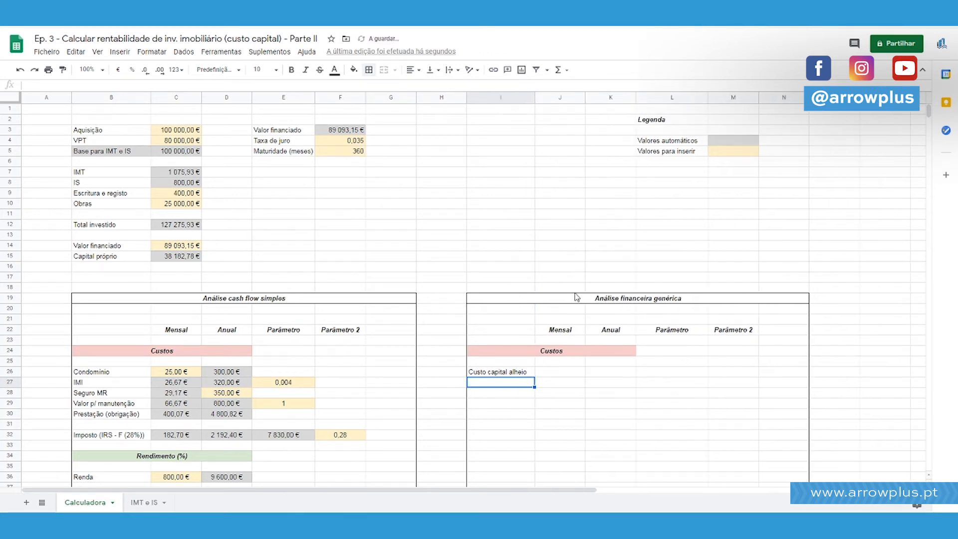
scroll(562, 261, "down", 10)
scroll(552, 255, "up", 10)
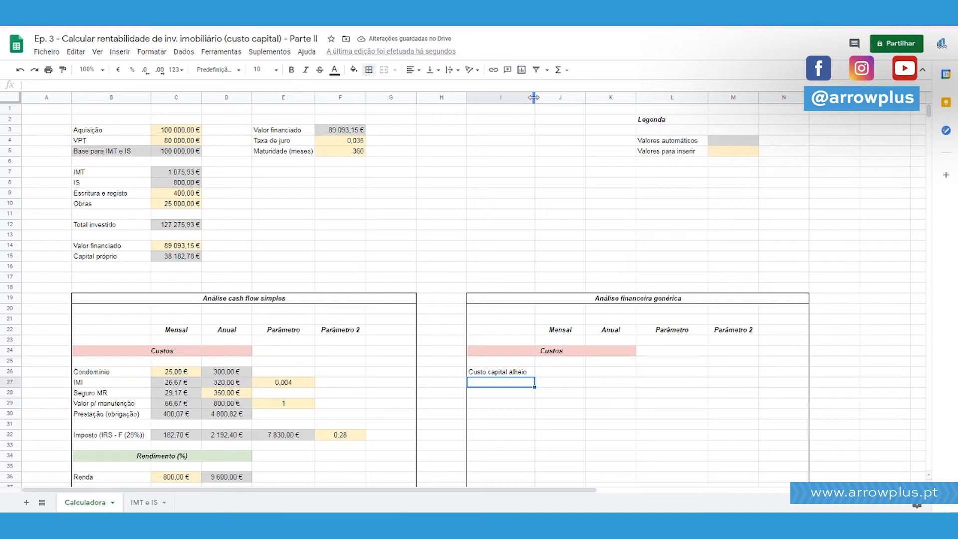
scroll(331, 235, "down", 4)
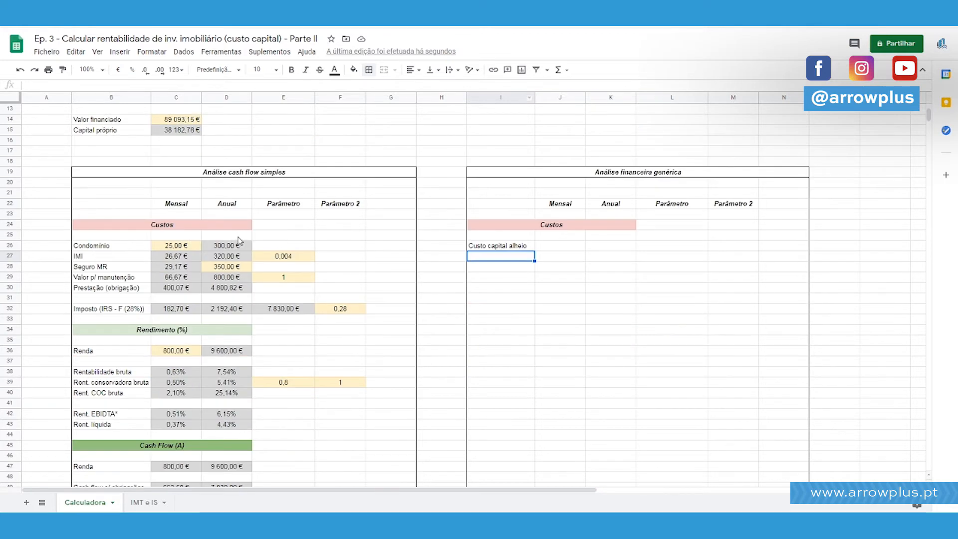
scroll(397, 233, "up", 4)
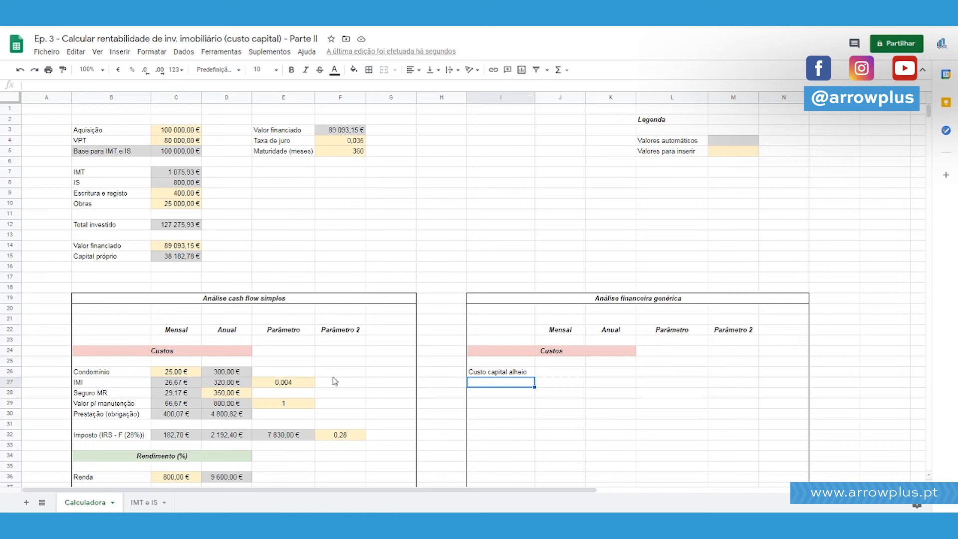
scroll(455, 327, "down", 4)
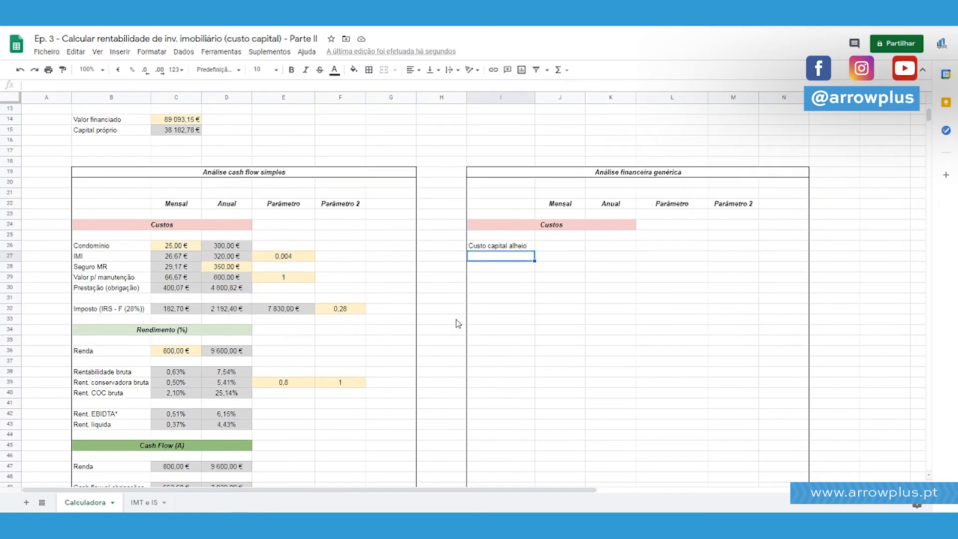
scroll(469, 320, "up", 2)
left_click(493, 321)
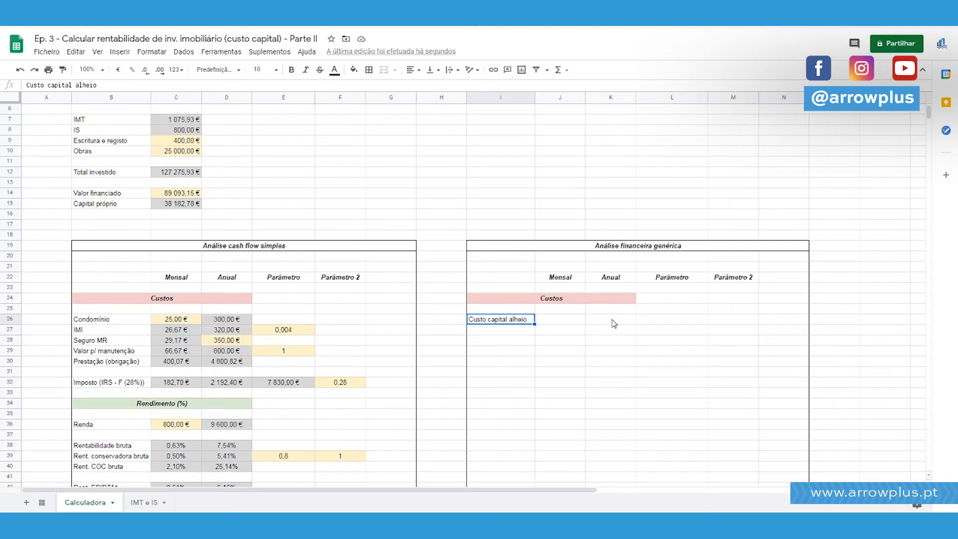
Move the "Parâmetro" and "Parâmetro 2" headings of the generic analysis block one column over, to M22:N22.
left_click_drag(664, 278, 732, 280)
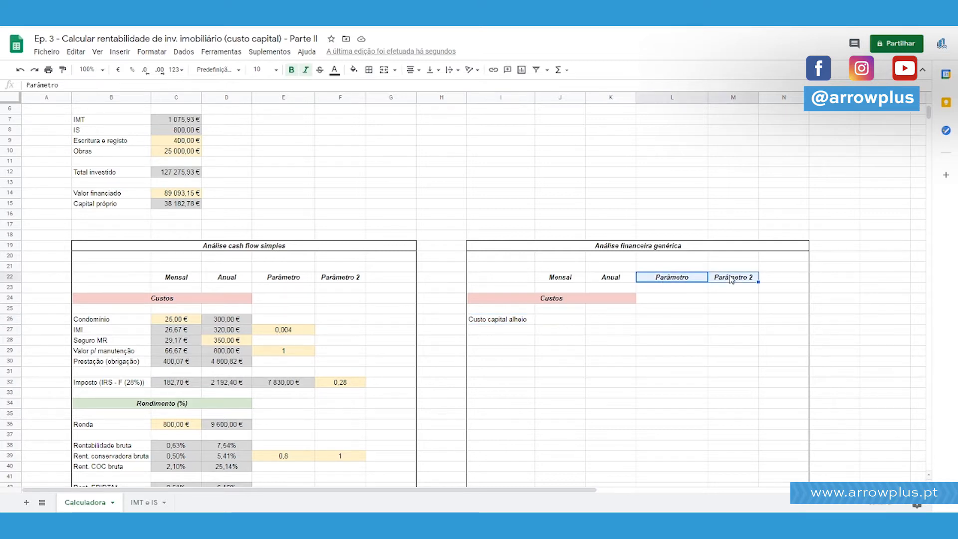
key("ctrl+x")
left_click(737, 280)
key("ctrl+v")
left_click(729, 341)
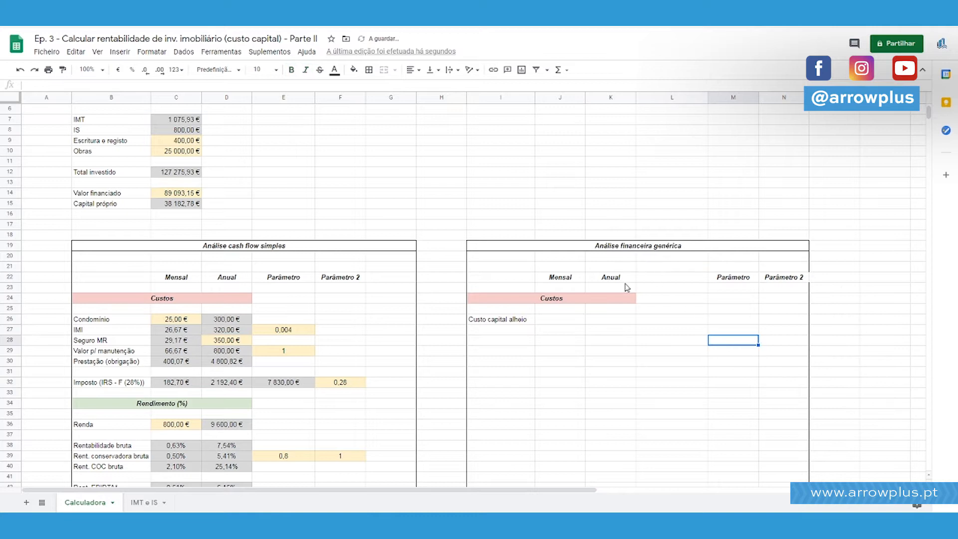
Add a "Maturidade" heading in L22, reusing the formatting of the "Anual" heading.
left_click(621, 280)
key("ctrl+c")
left_click(650, 280)
key("ctrl+v")
type("T")
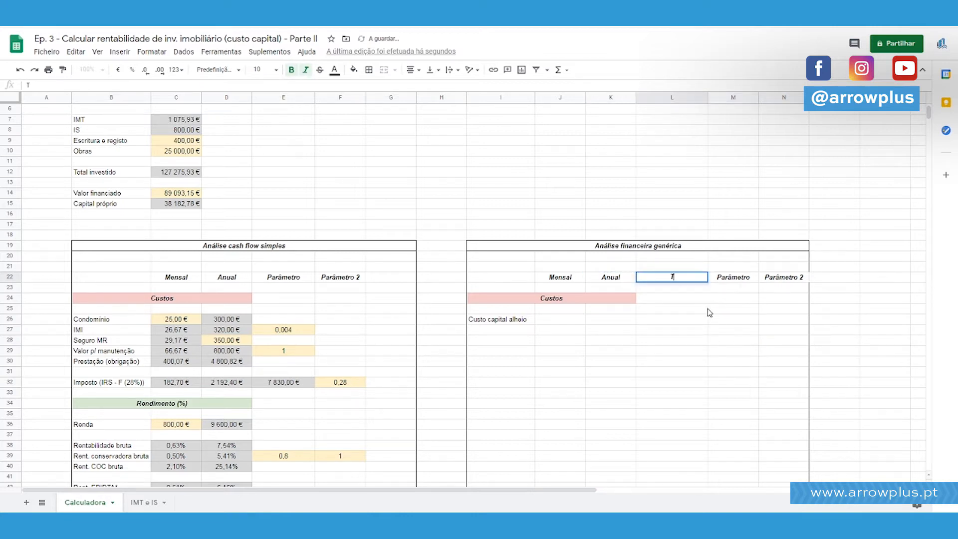
type("M")
type("aturida")
type("de")
key("Return")
key("Up")
key("Left")
key("Left")
key("shift+Right")
key("shift+Left")
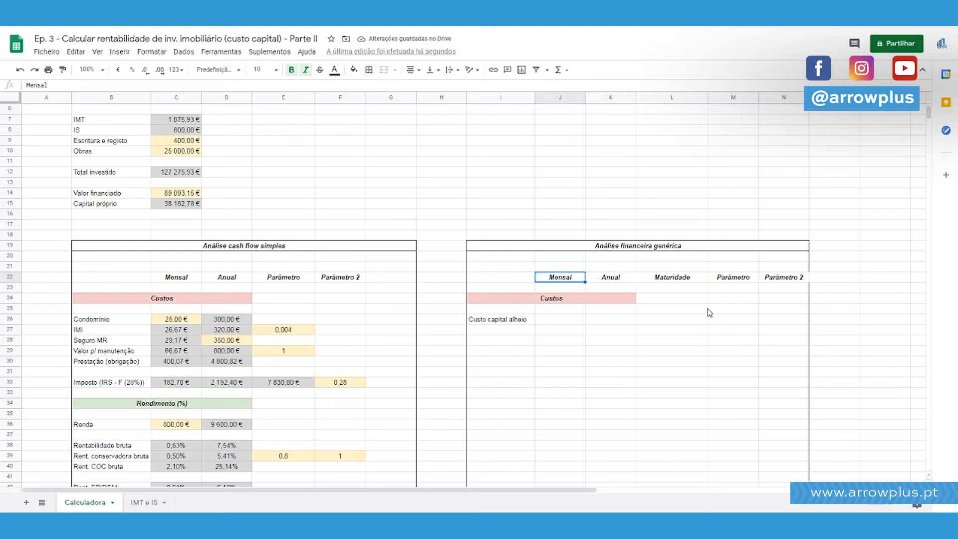
key("shift+Right")
key("shift+Right")
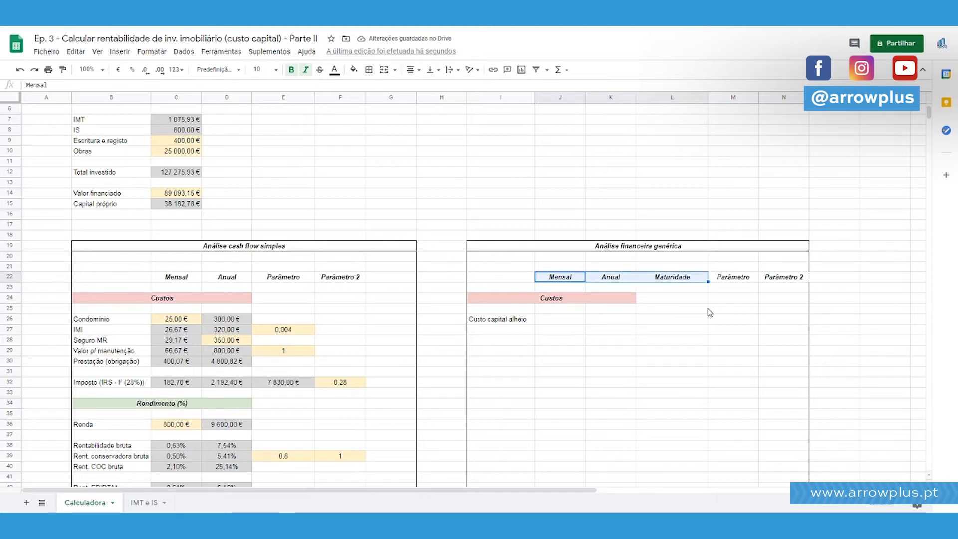
Extend the heading in L22 to "Maturidade inv." and fit column L's width to its content.
left_click(689, 280)
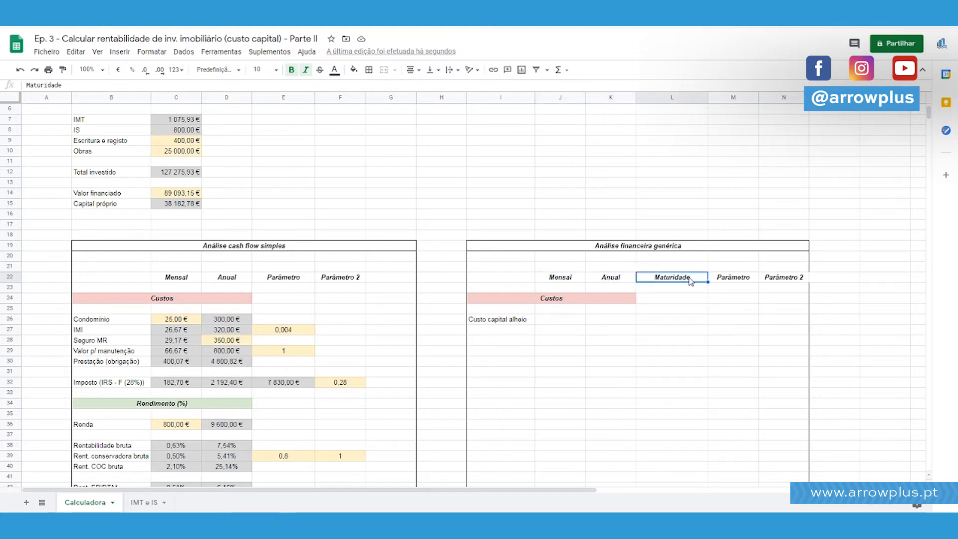
double_click(697, 276)
type("inv.")
key("Return")
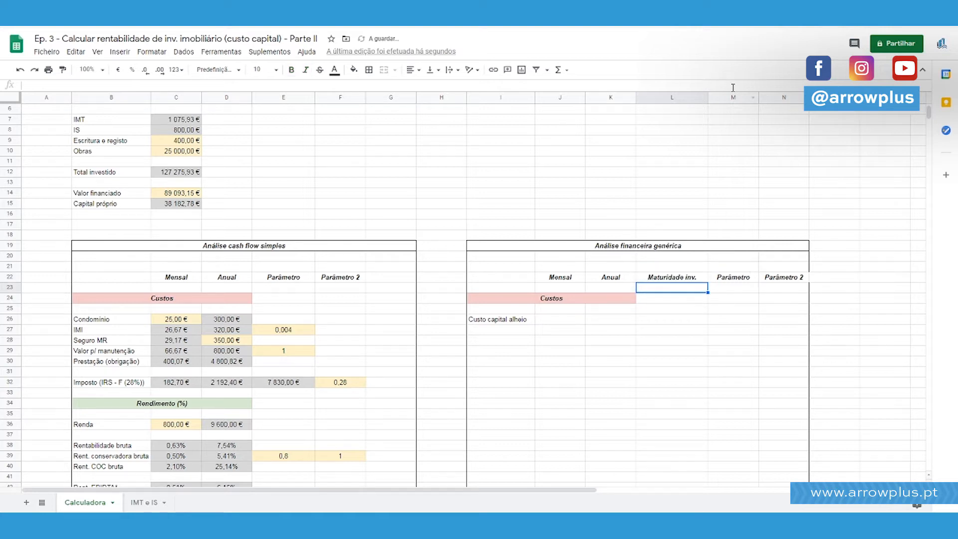
double_click(709, 97)
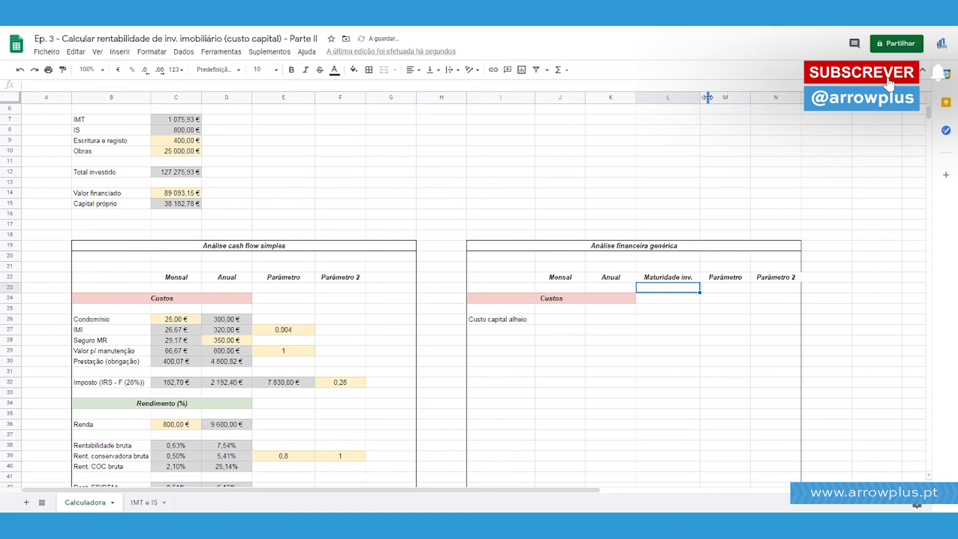
Change the heading in L22 to "Maturidade fin.".
left_click(689, 280)
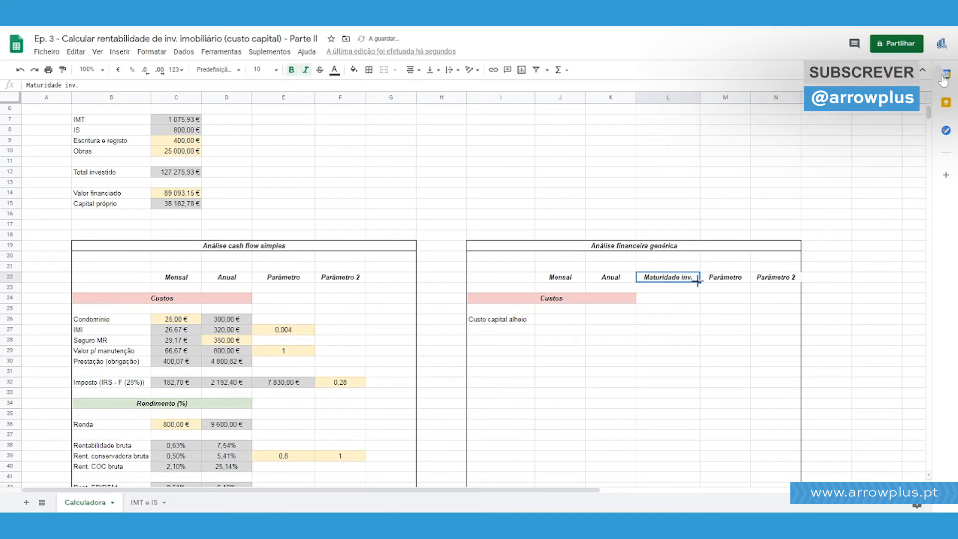
double_click(688, 280)
double_click(690, 277)
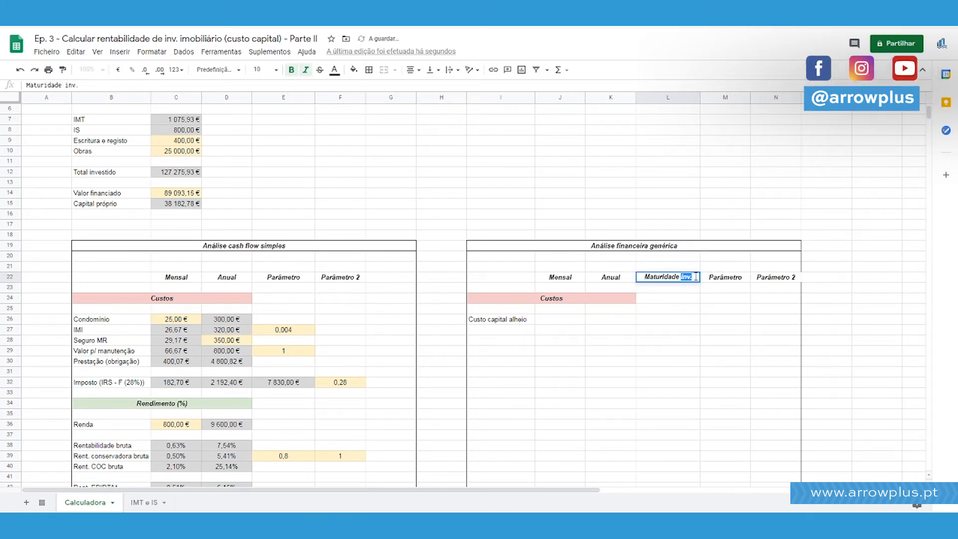
type("fin.")
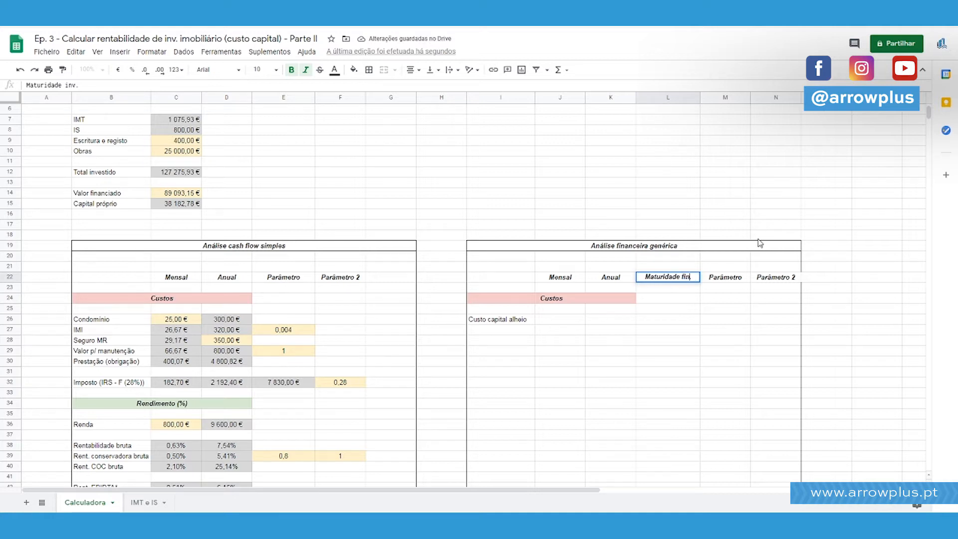
key("Return")
key("Down")
key("Down")
key("Up")
key("Up")
key("Up")
key("shift+Left")
key("shift+Down")
key("shift+Left")
key("shift+Up")
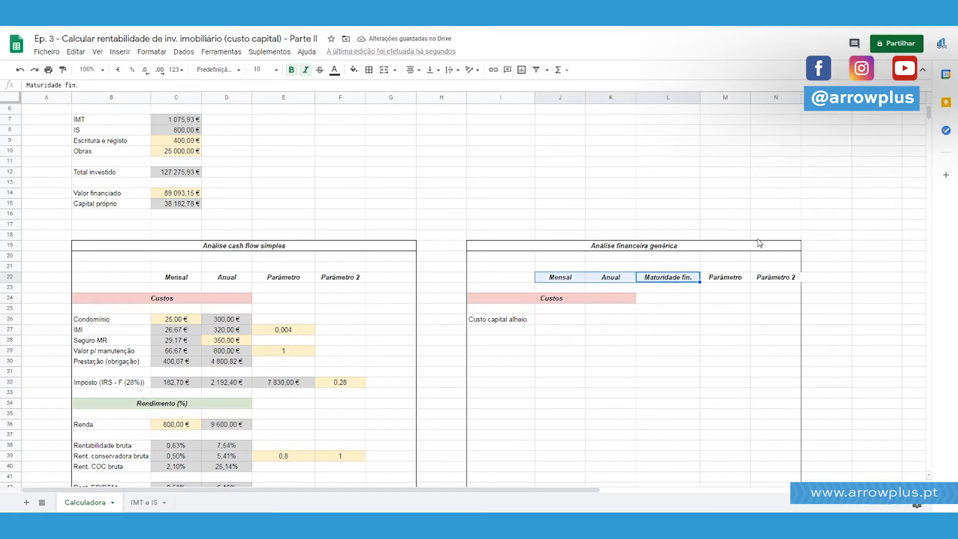
key("shift+Right")
key("shift+Right")
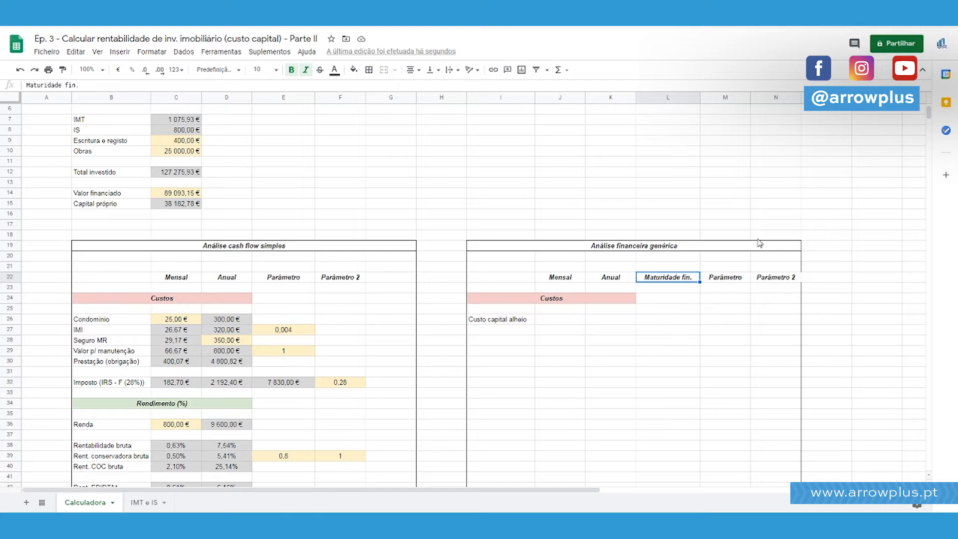
key("Down")
key("Down")
key("Down")
key("Down")
key("Left")
key("Left")
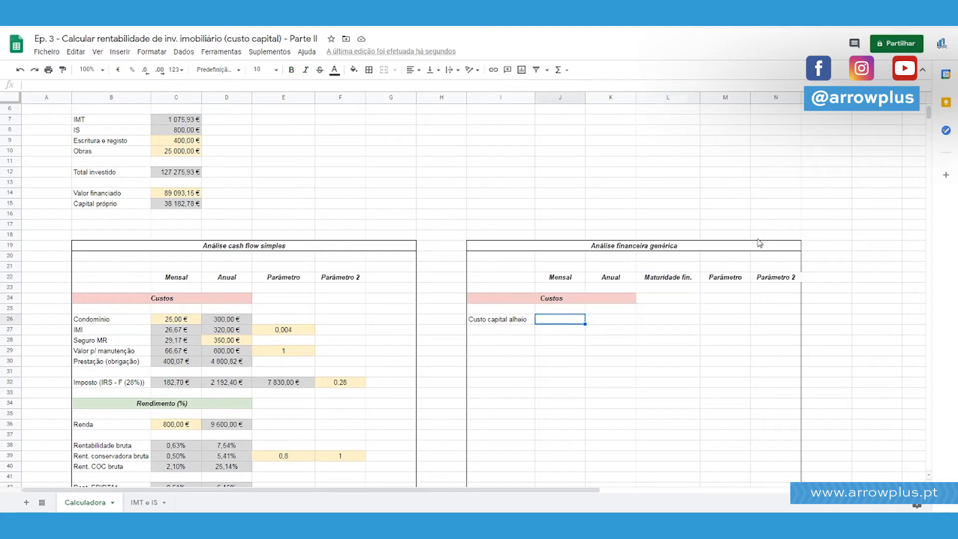
scroll(631, 253, "down", 3)
scroll(631, 252, "up", 2)
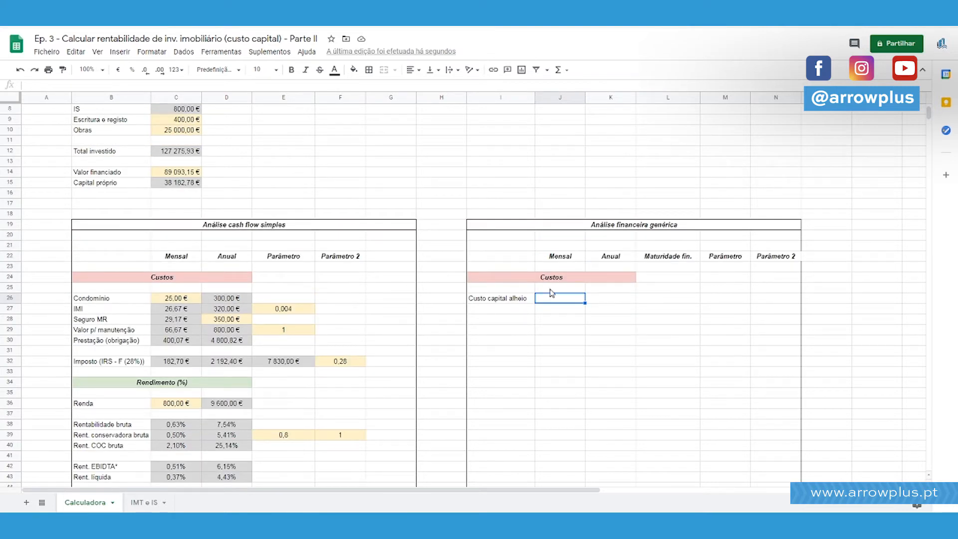
Calculate the financing-maturity total in L26 by multiplying the maturity in months (F5) by the monthly instalment (C30).
left_click(665, 299)
scroll(624, 262, "up", 3)
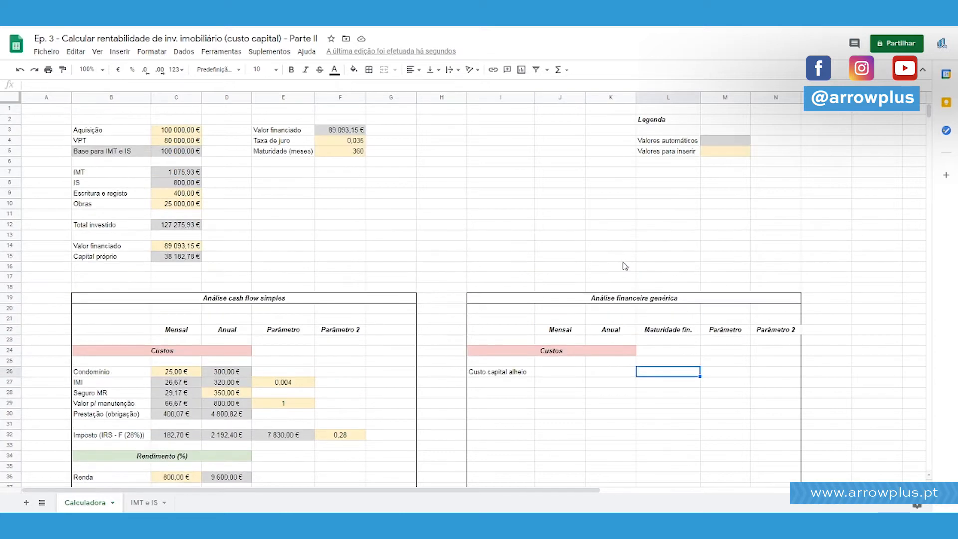
type("=")
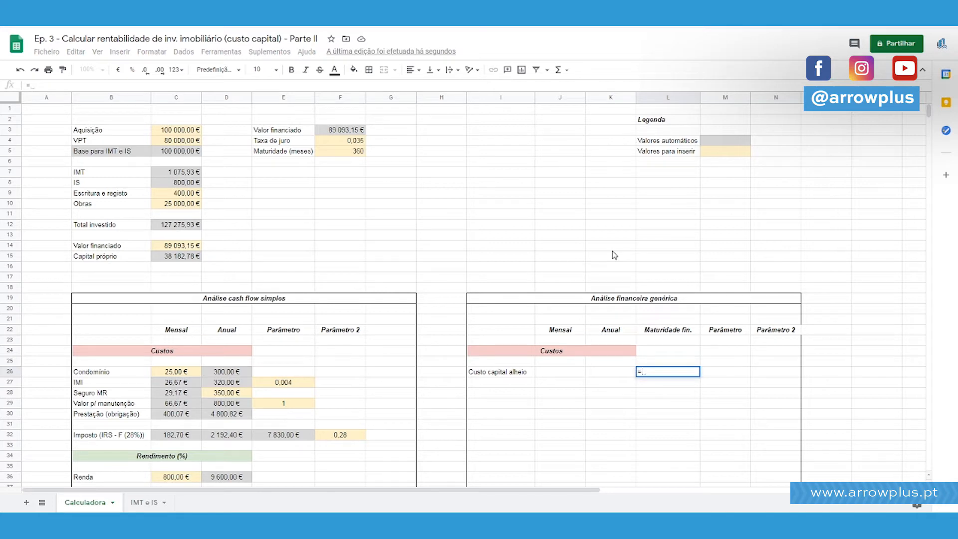
left_click(343, 155)
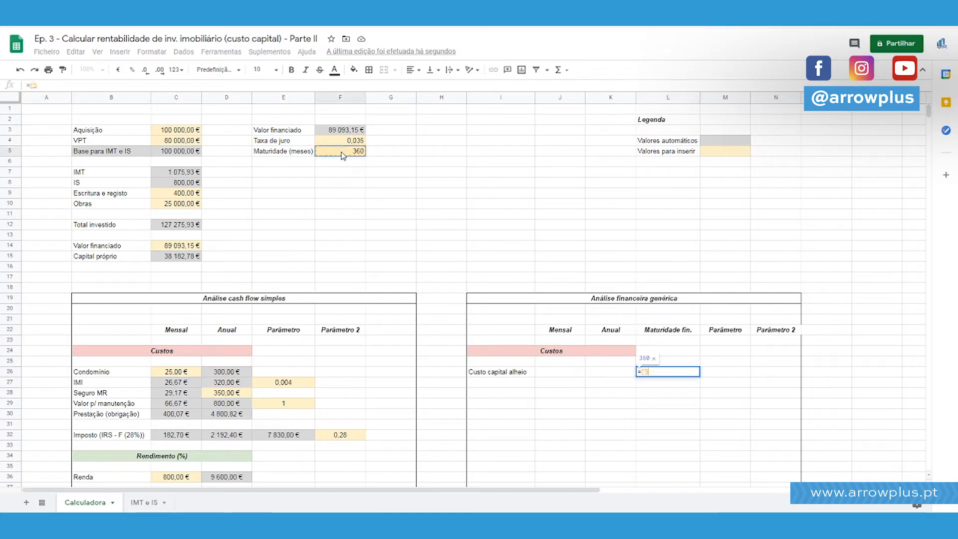
type("*")
left_click(184, 414)
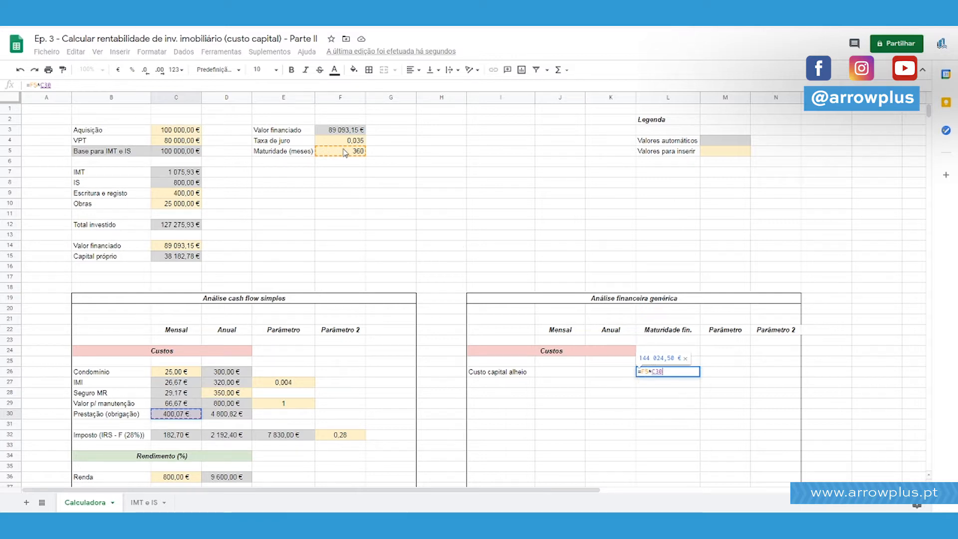
key("Return")
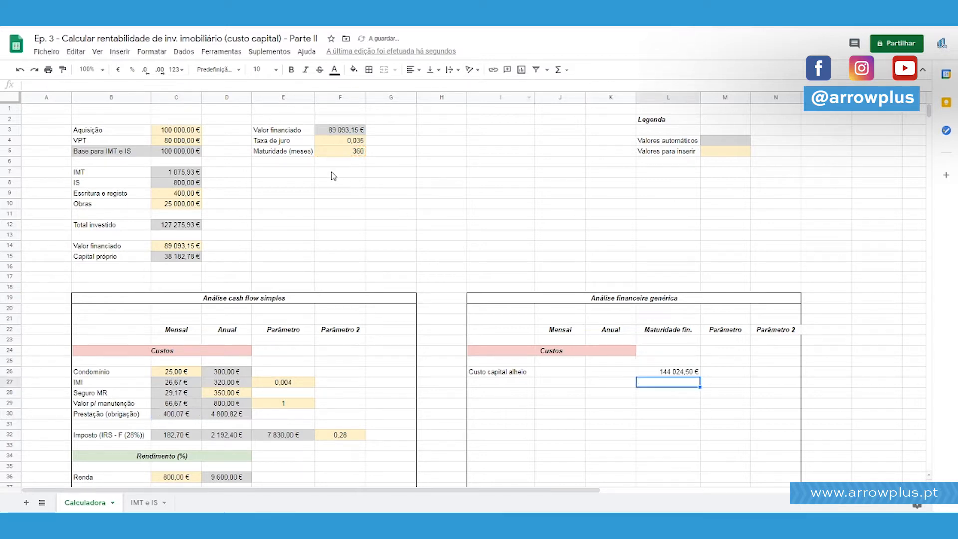
Centre the value in L26 horizontally.
left_click(344, 152)
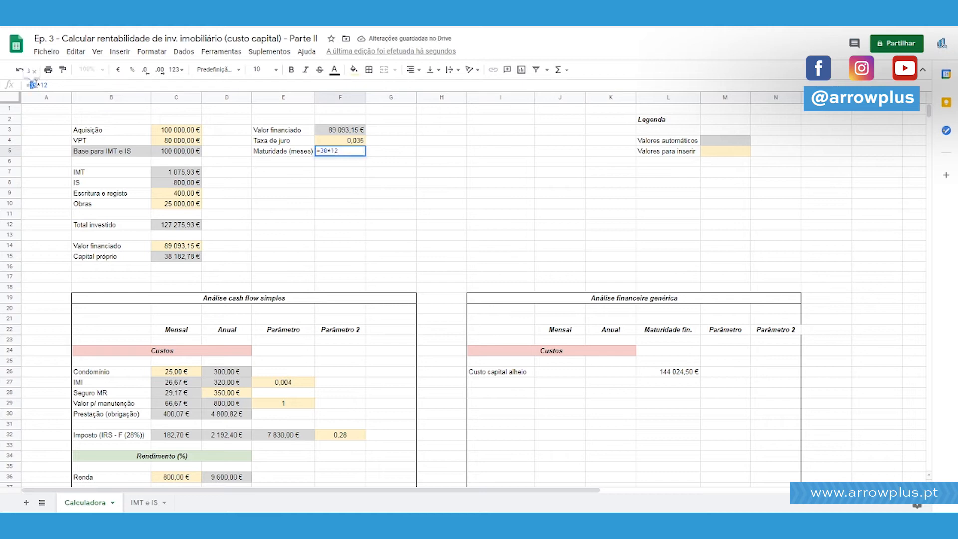
left_click(677, 374)
left_click(418, 75)
left_click(425, 93)
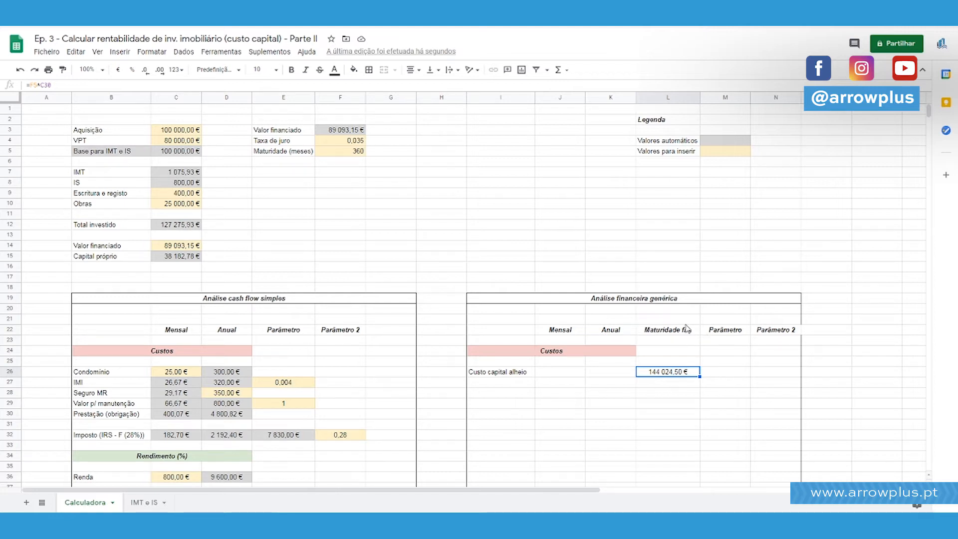
Copy the "Custo capital alheio" label down to I27 and rename the label in I26 to "Capital pago".
left_click(513, 376)
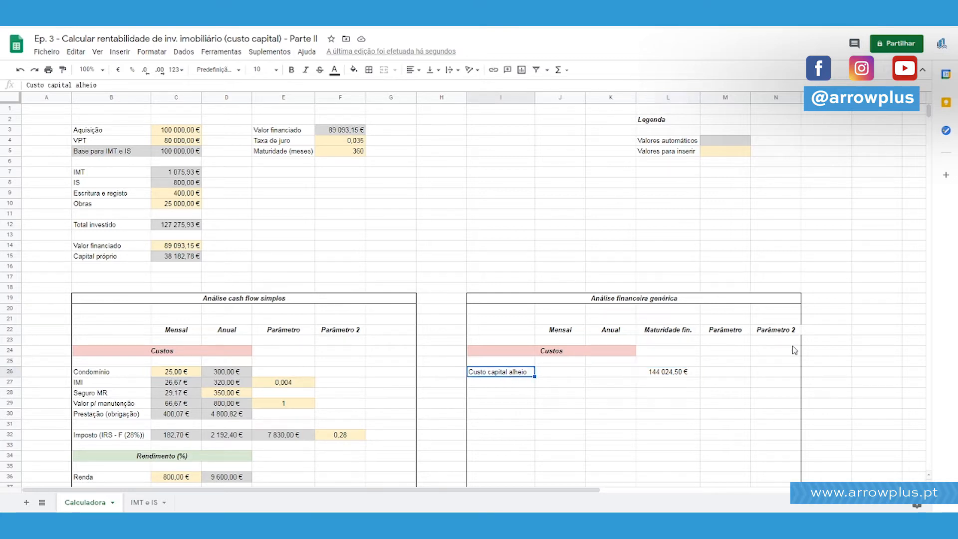
type("To")
key("Escape")
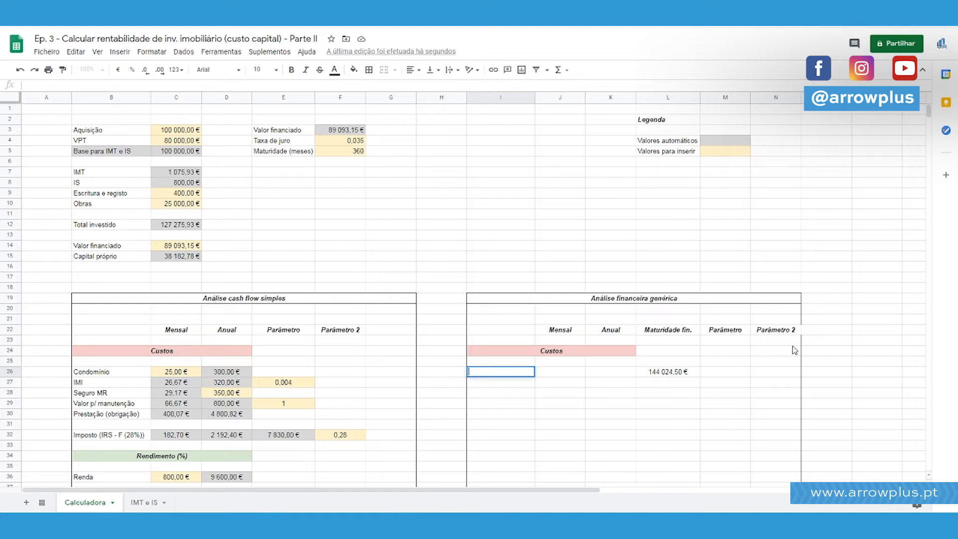
key("Down")
type("Custo capital alheio")
key("Up")
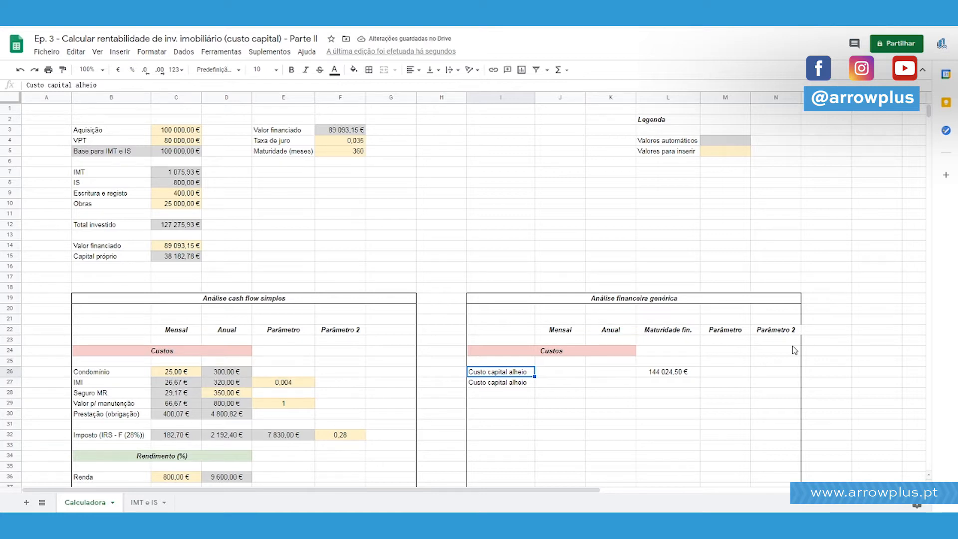
type("Capital pago")
key("Return")
Enter the formula =L26/360 in K26 for the annual value of "Capital pago".
key("Up")
key("Right")
key("Right")
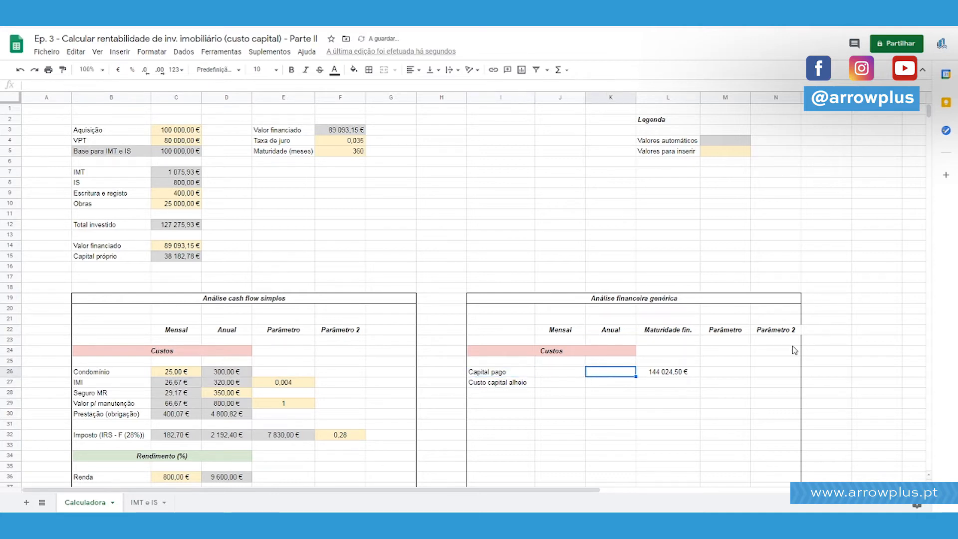
type("=")
key("Right")
type("/360")
key("Return")
Correct the annual formula in K26 to divide L26 by 30.
key("Up")
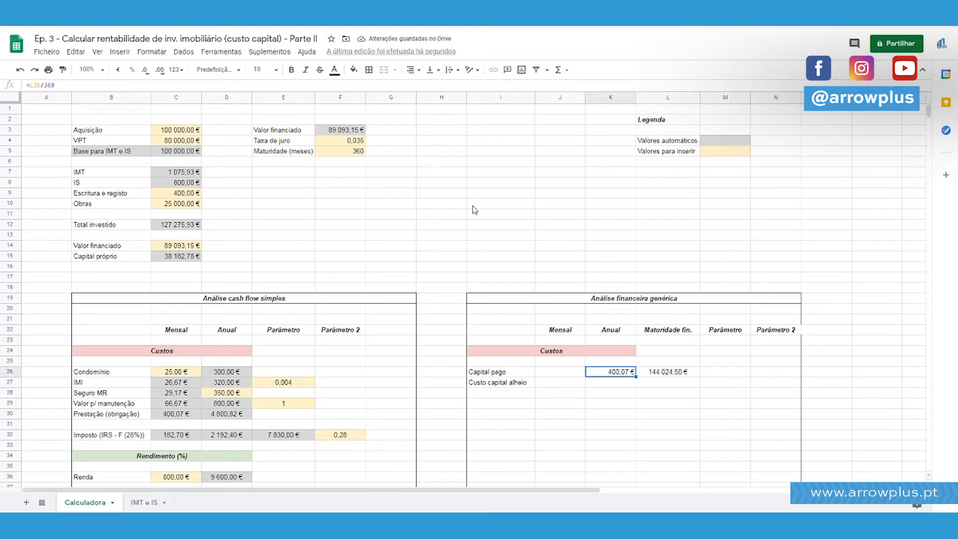
left_click(54, 84)
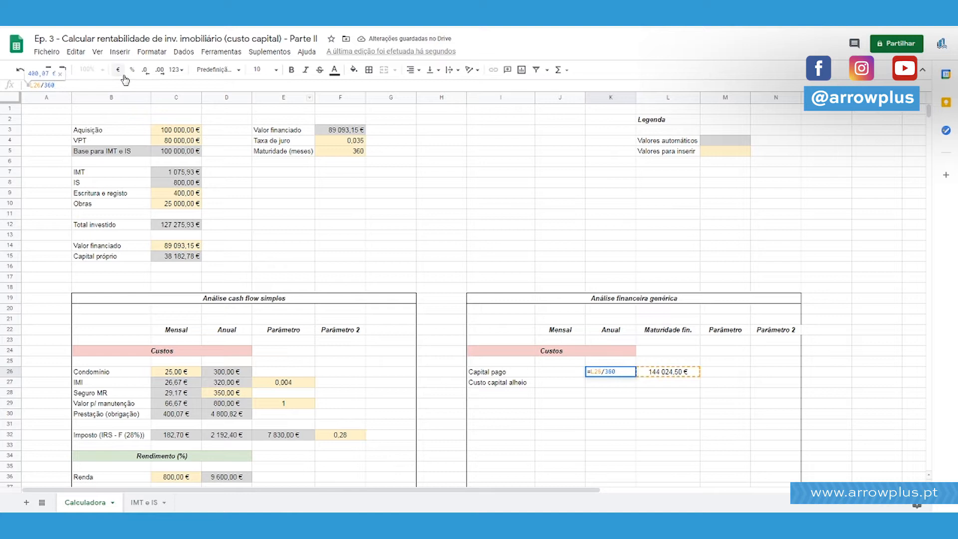
key("BackSpace")
key("BackSpace")
type("0")
key("Return")
key("Up")
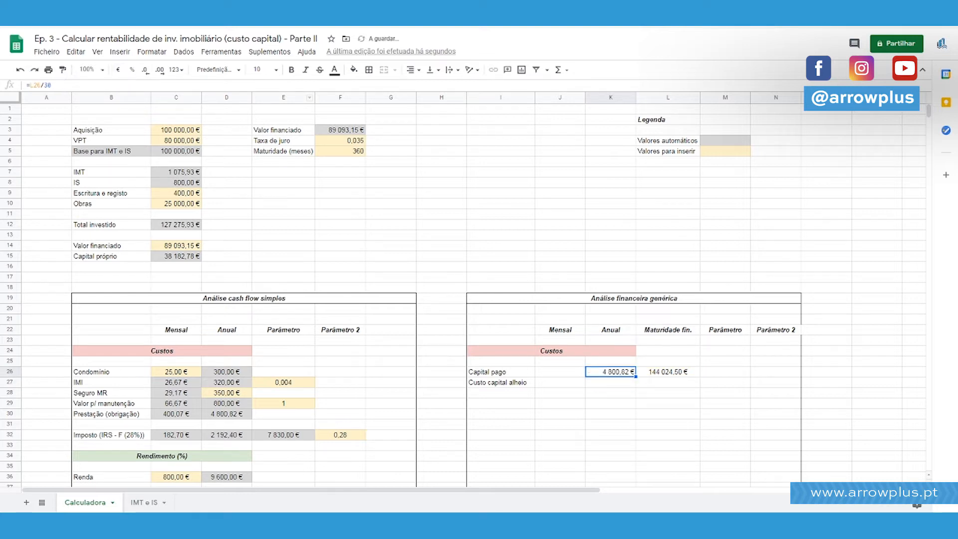
Calculate the monthly "Capital pago" in J26 as K26/12 and compare both amounts with the "Prestação (obrigação)" row.
key("Left")
type("=")
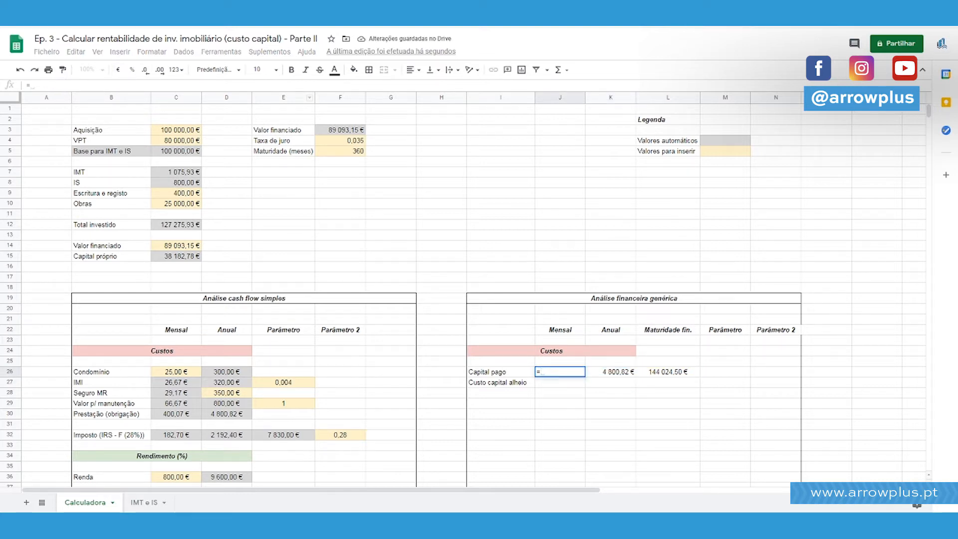
key("Right")
type("/12")
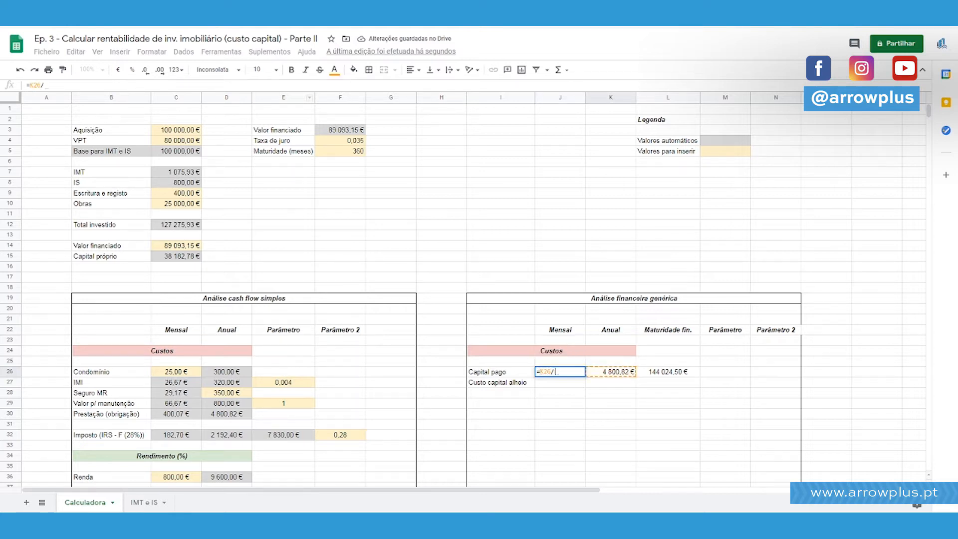
key("Return")
key("Up")
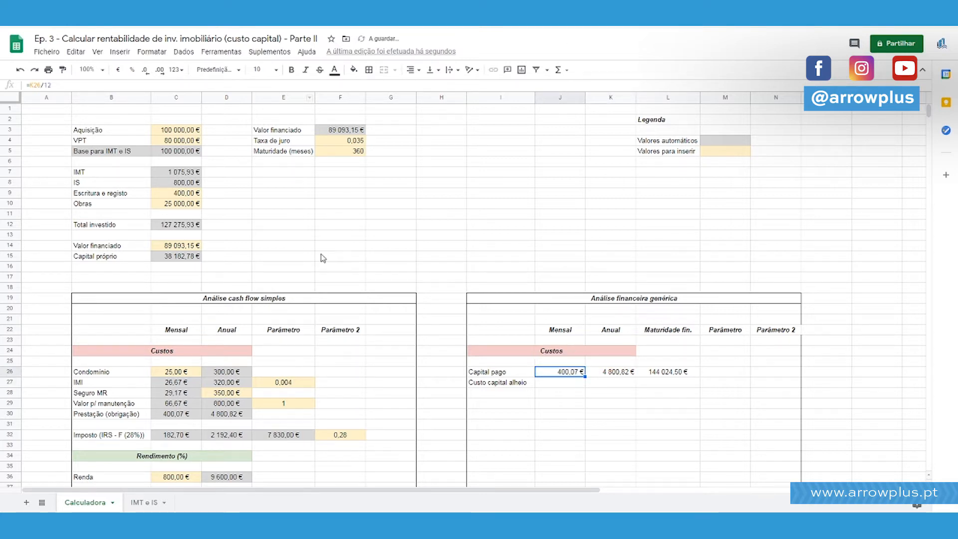
left_click(183, 415, "shift")
left_click(183, 416)
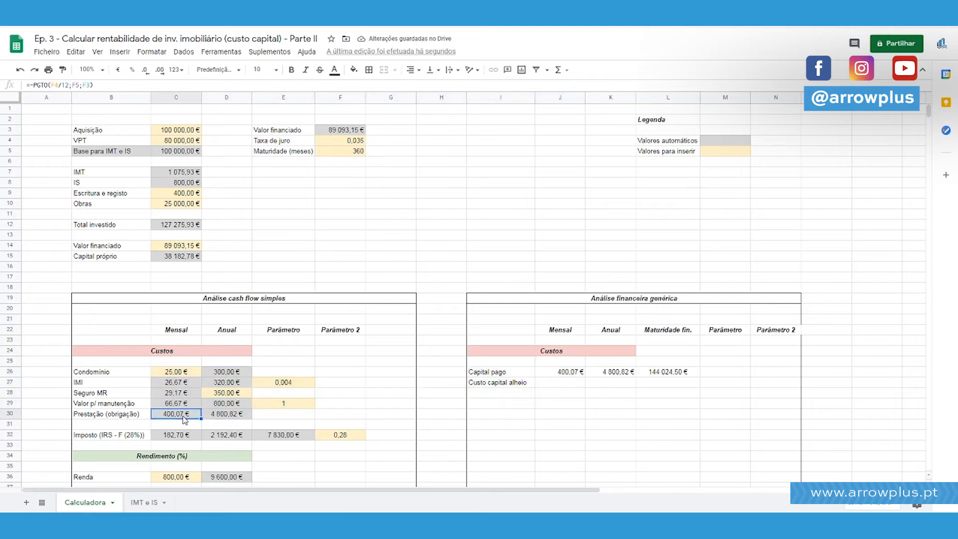
left_click(576, 373)
left_click(607, 376)
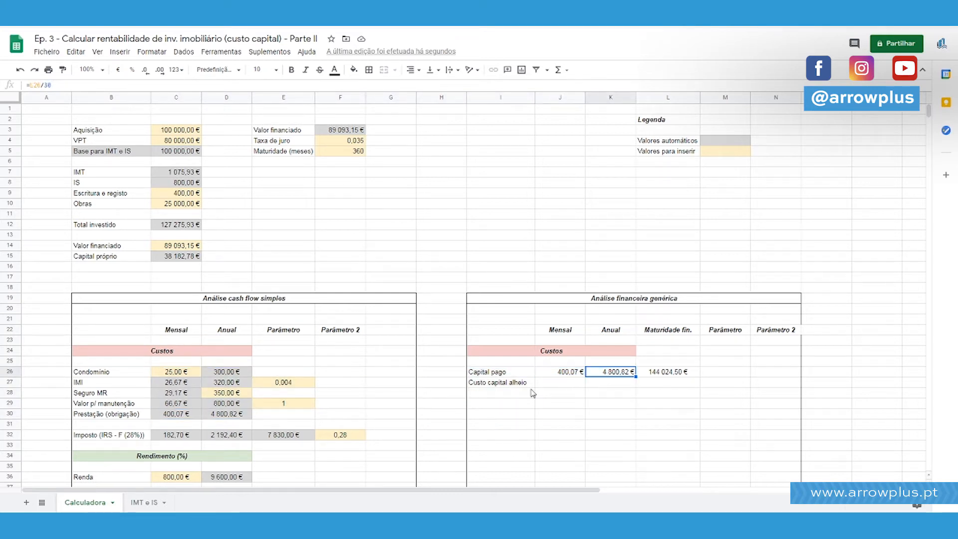
left_click(231, 417)
Centre J26:L26 and give the cells the grey fill used for automatic values.
left_click_drag(678, 375, 563, 374)
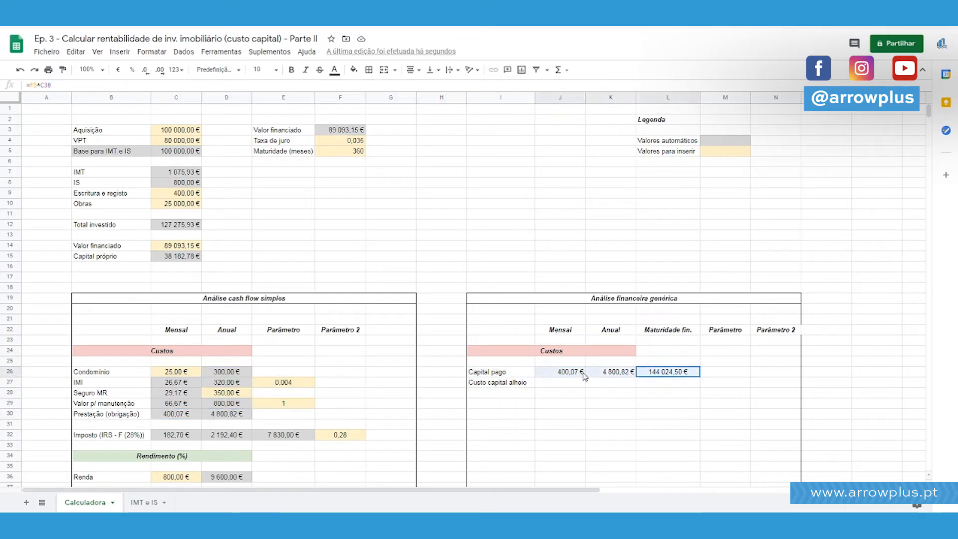
left_click(412, 69)
left_click(425, 88)
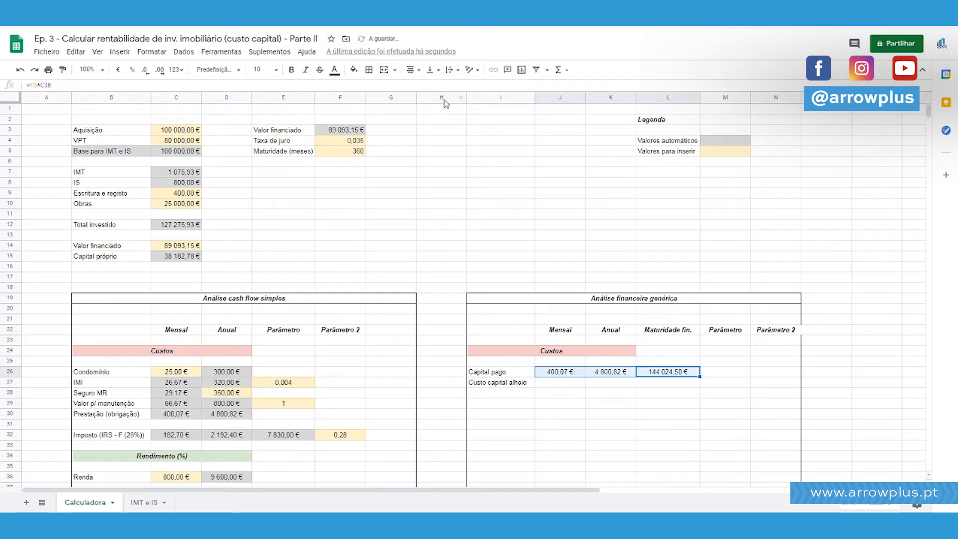
left_click(354, 69)
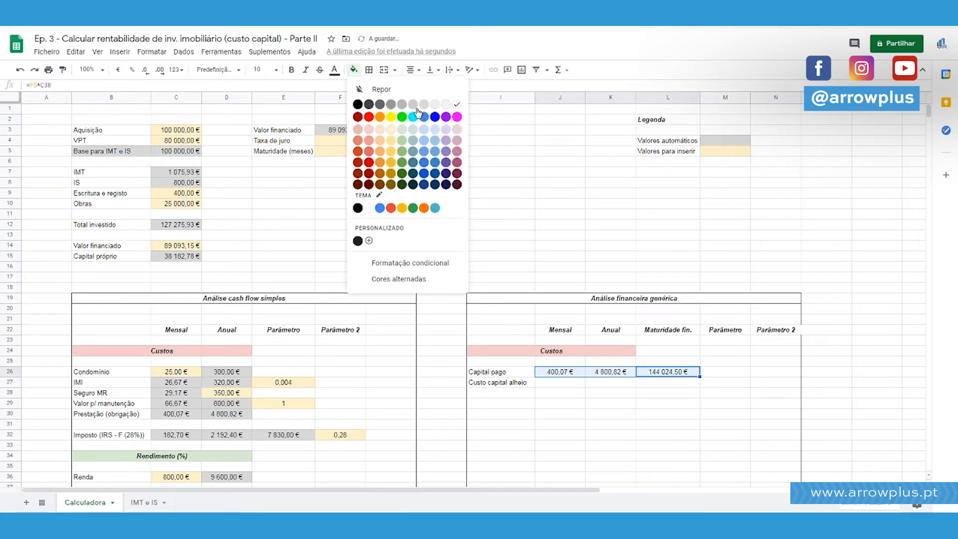
left_click(570, 162)
Calculate "Custo capital alheio" at financing maturity in L27 as the capital paid (L26) minus the financed value (F3).
scroll(576, 254, "down", 2)
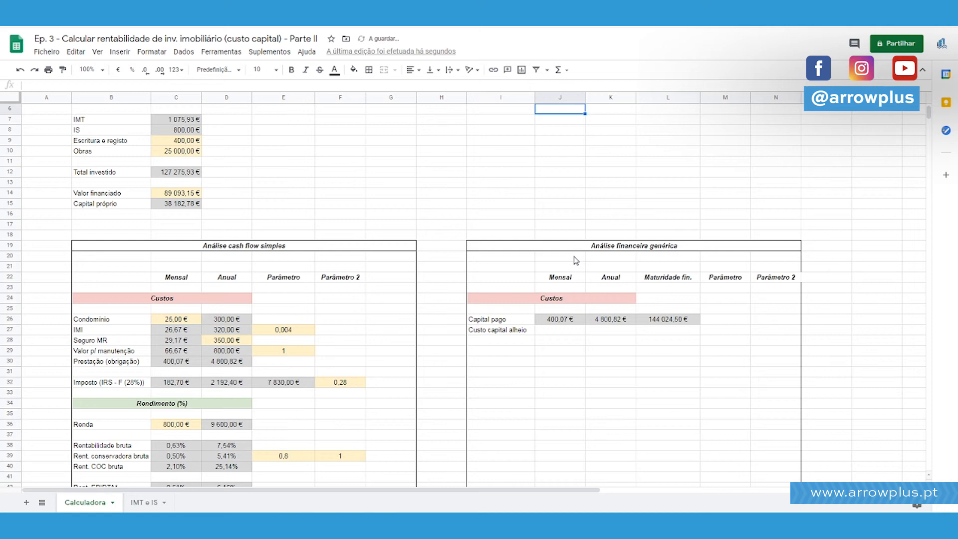
left_click(527, 334)
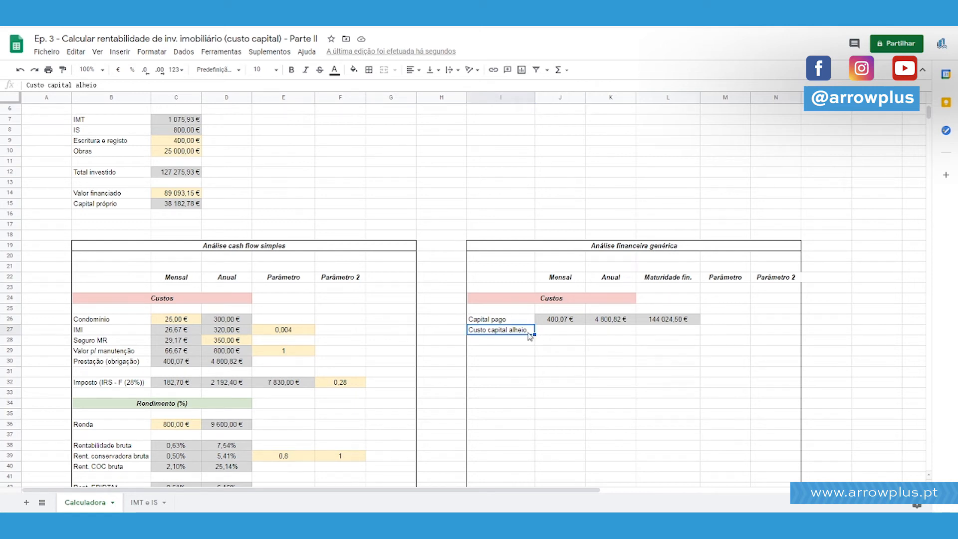
scroll(581, 280, "up", 1)
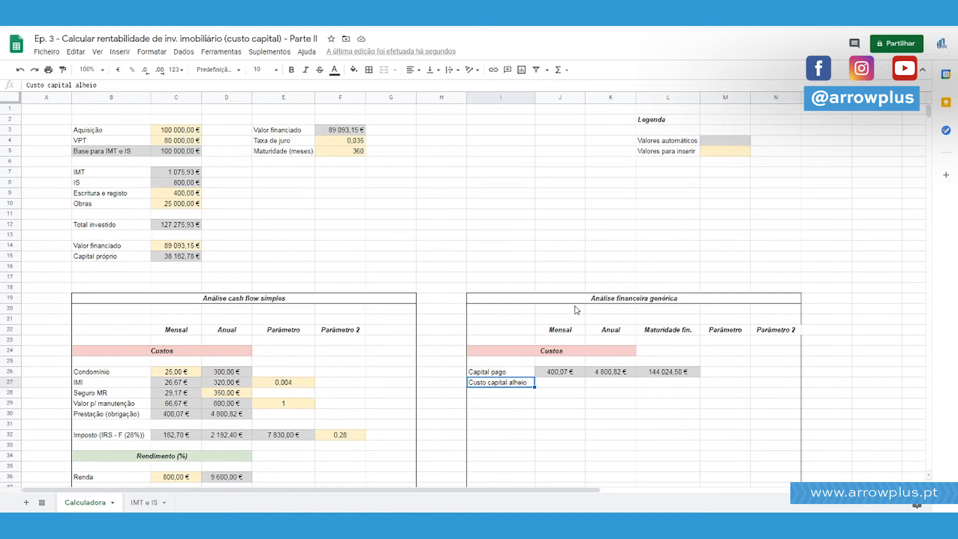
left_click(363, 131)
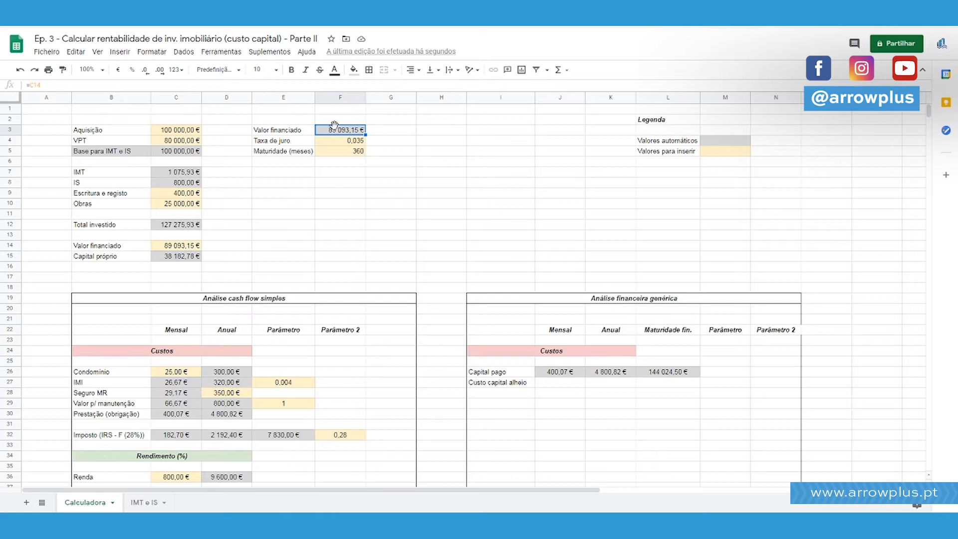
left_click(662, 378)
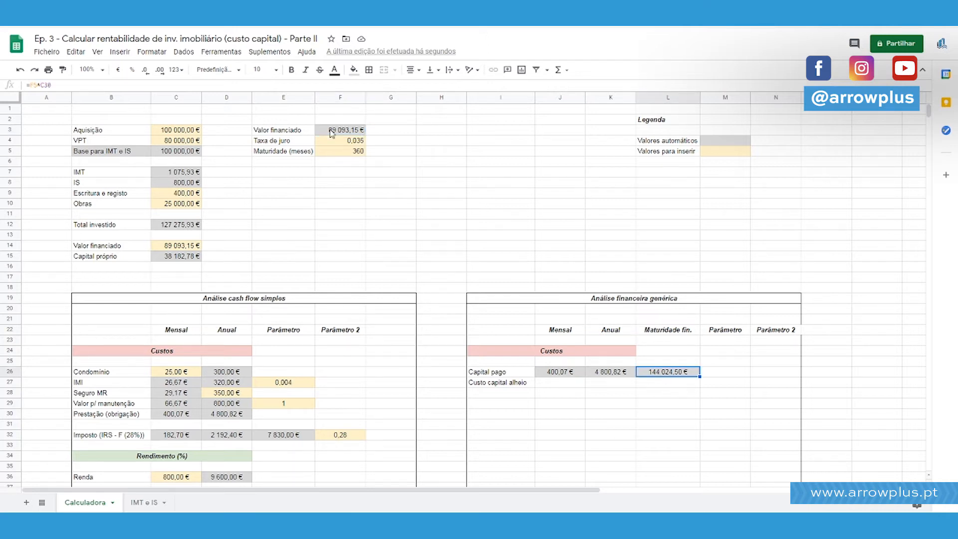
left_click(667, 387)
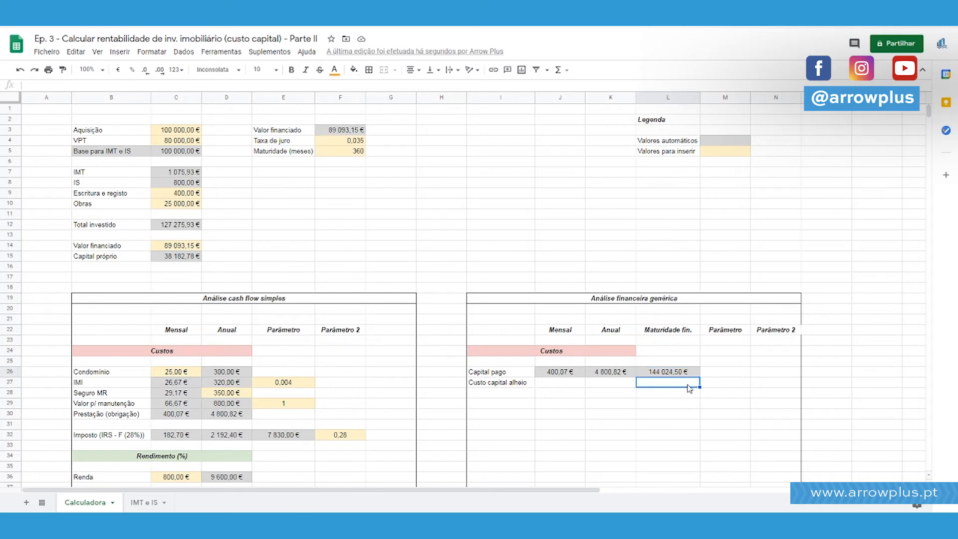
type("=L25")
key("Down")
type("-F3")
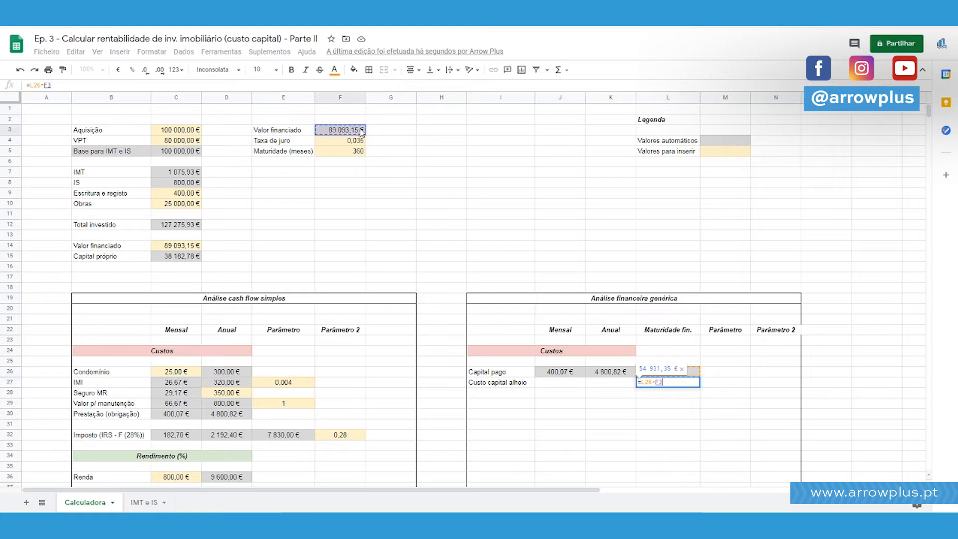
key("Return")
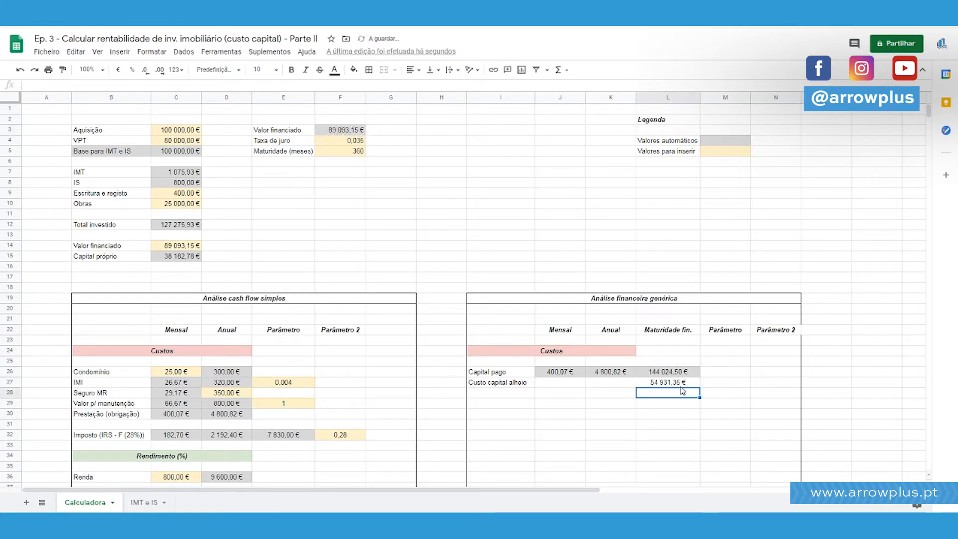
Examine the cost of borrowed capital in L27 against the financed value in F3 and the capital paid in L26.
left_click_drag(678, 383, 514, 388)
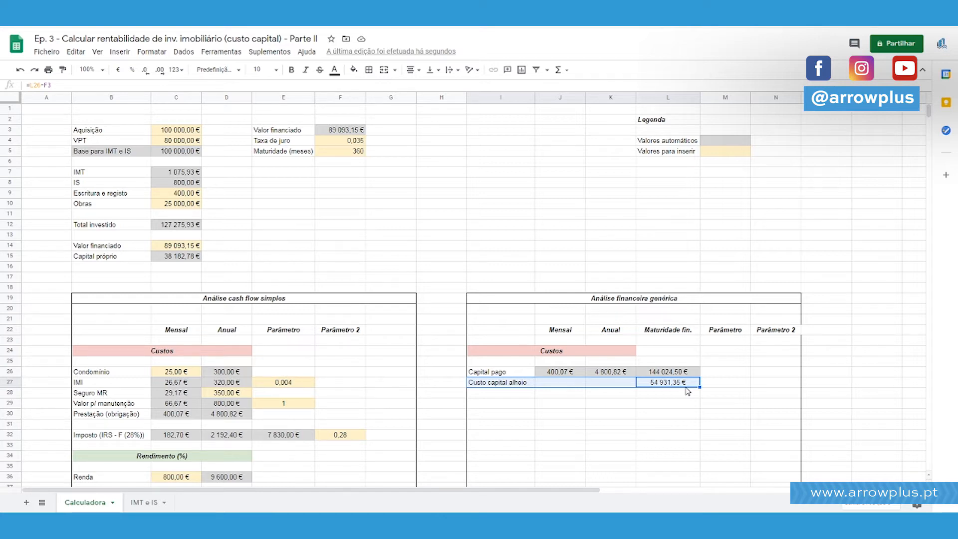
left_click(660, 389)
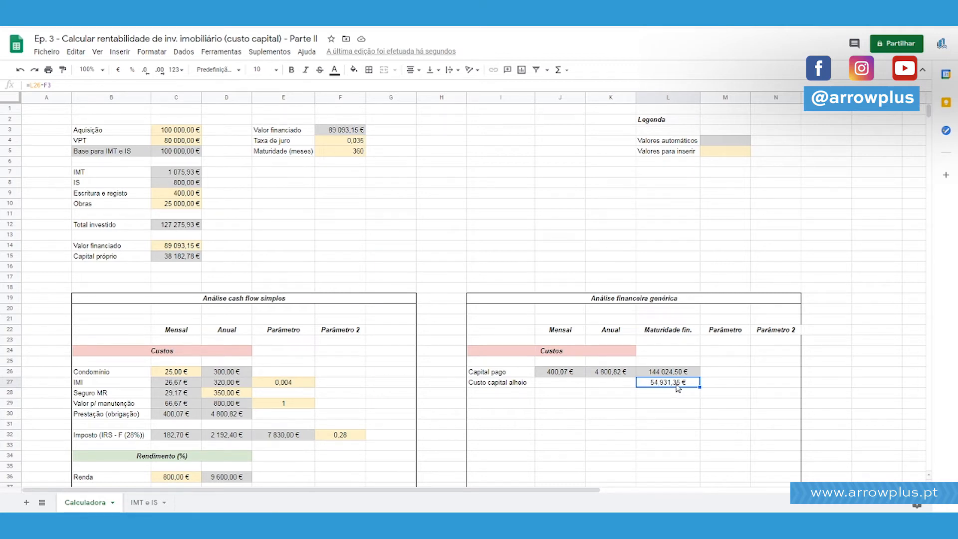
left_click(360, 132)
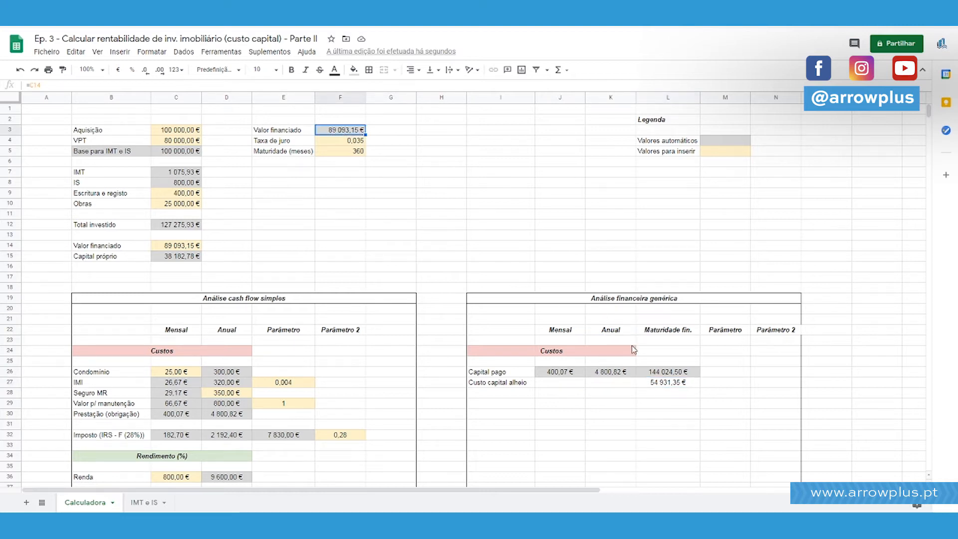
left_click(653, 375)
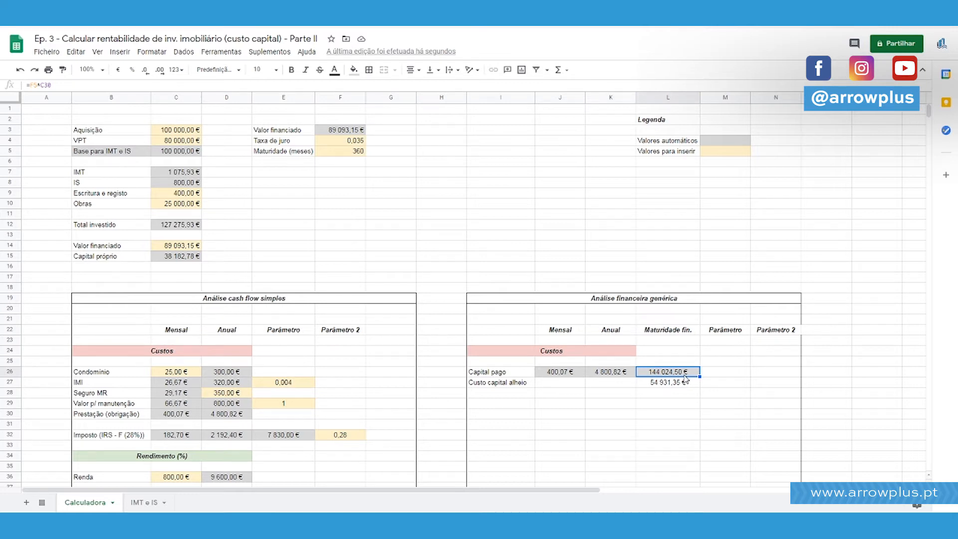
left_click(489, 384)
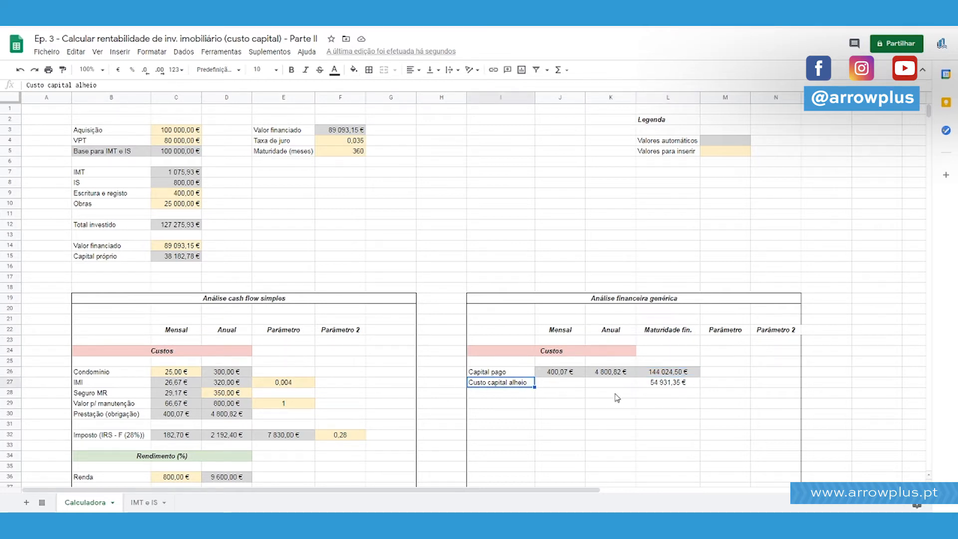
Give the "Custo capital alheio" cells J27:L27 the grey fill used for automatic values.
left_click(660, 387)
left_click_drag(615, 387, 568, 389)
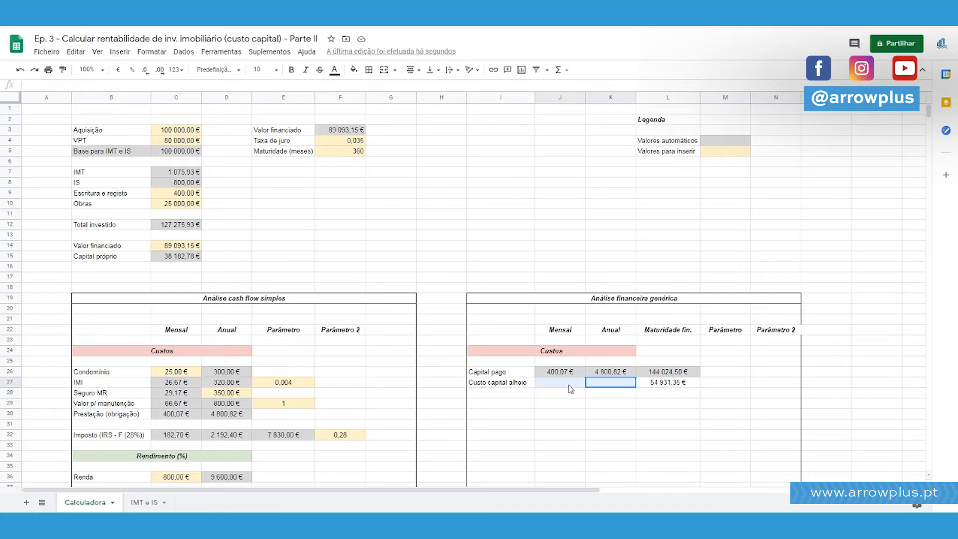
left_click(663, 385, "ctrl")
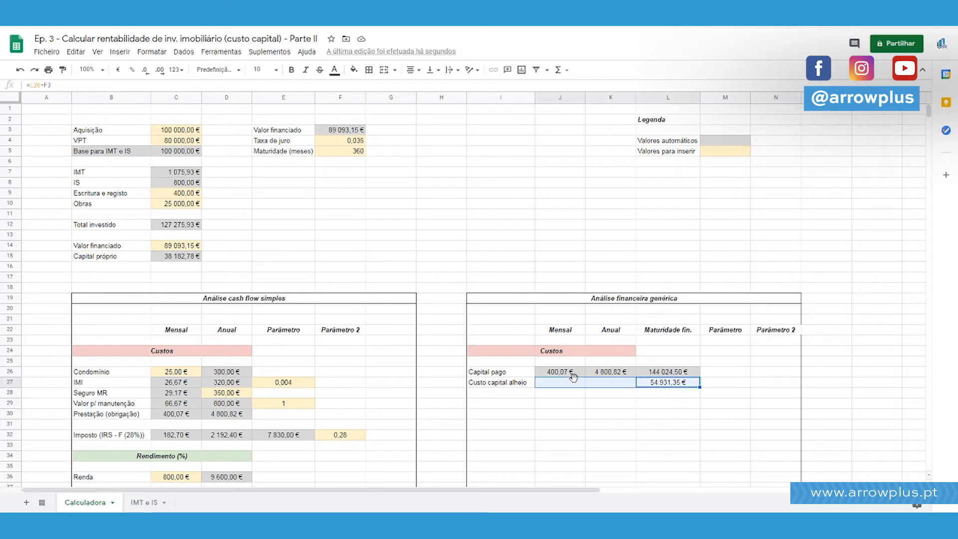
left_click(353, 70)
left_click(424, 104)
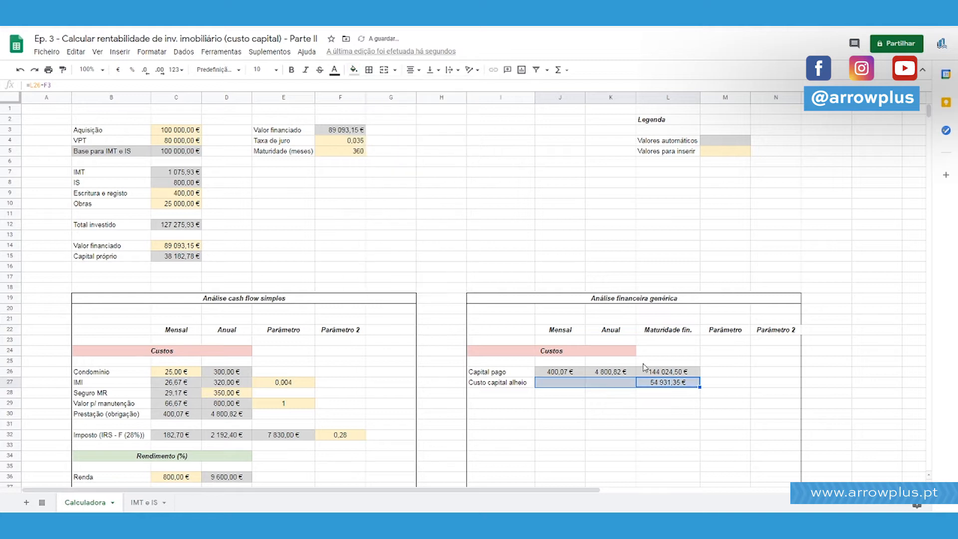
Calculate the annual "Custo capital alheio" in K27 as L27/F5, dividing the maturity cost by the maturity.
left_click(619, 385)
type("=")
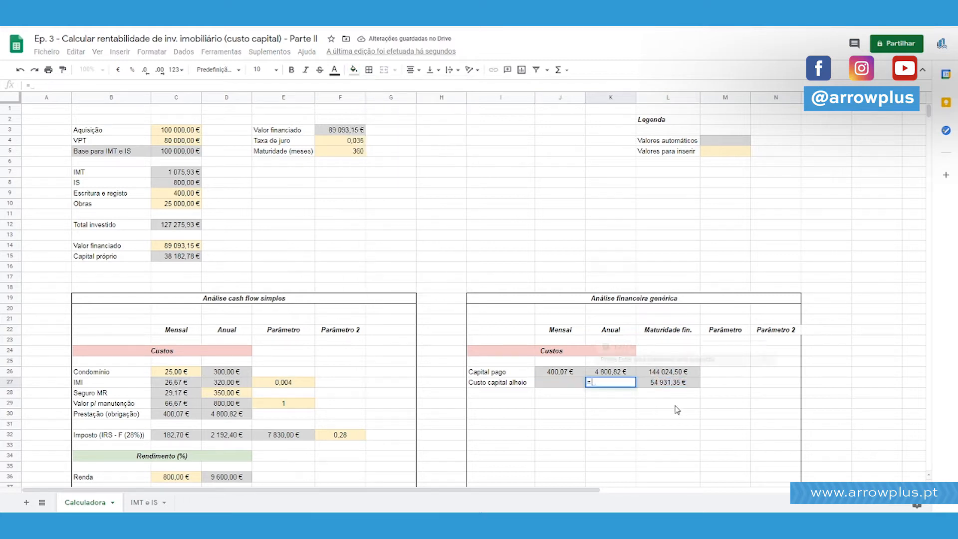
type("L27/")
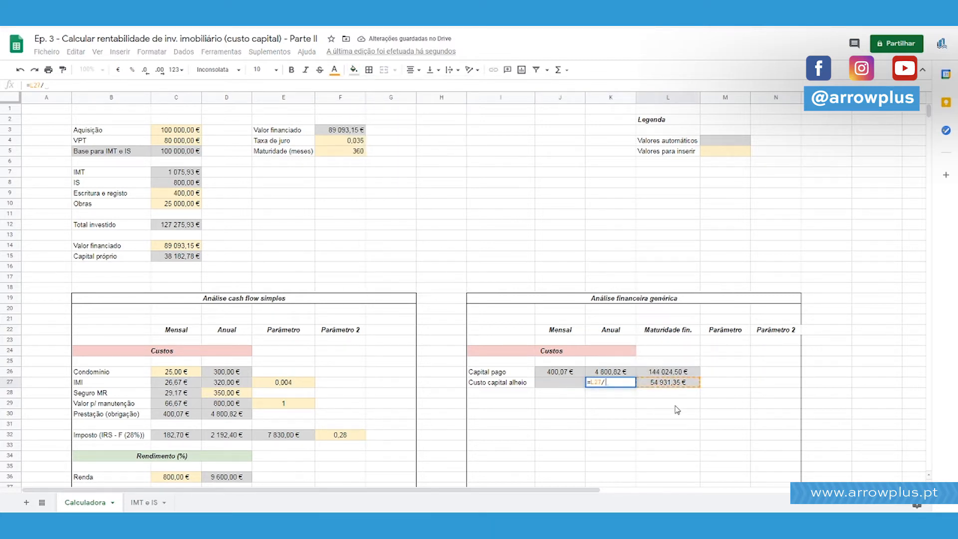
left_click(358, 153)
key("Return")
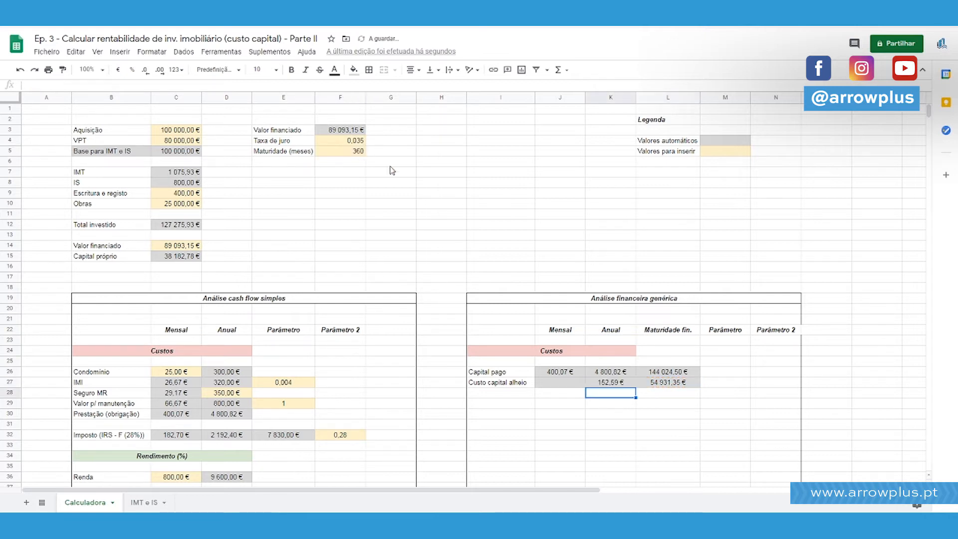
left_click(628, 383)
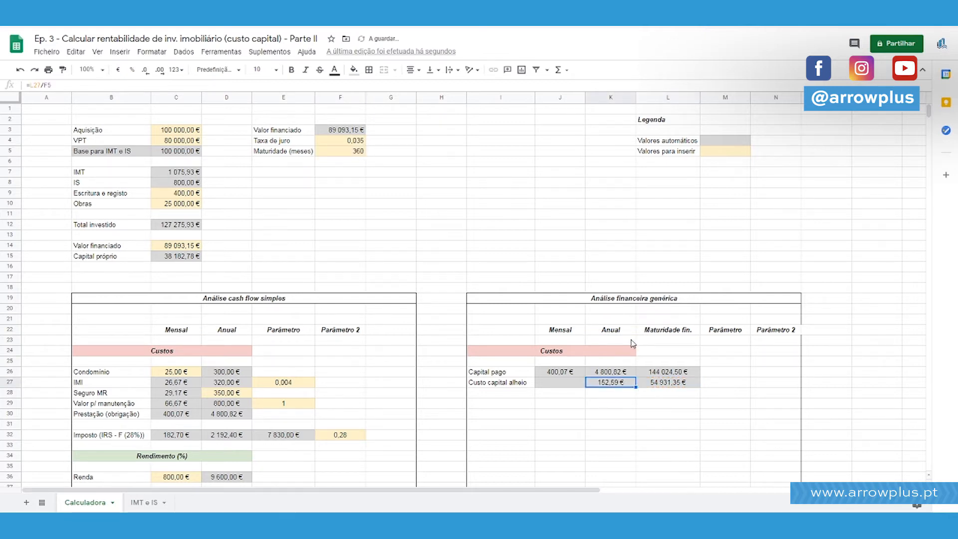
Add the comment "Como média ponderada da maturidade total do investimento" to the "Custo capital alheio" label in I27.
right_click(617, 385)
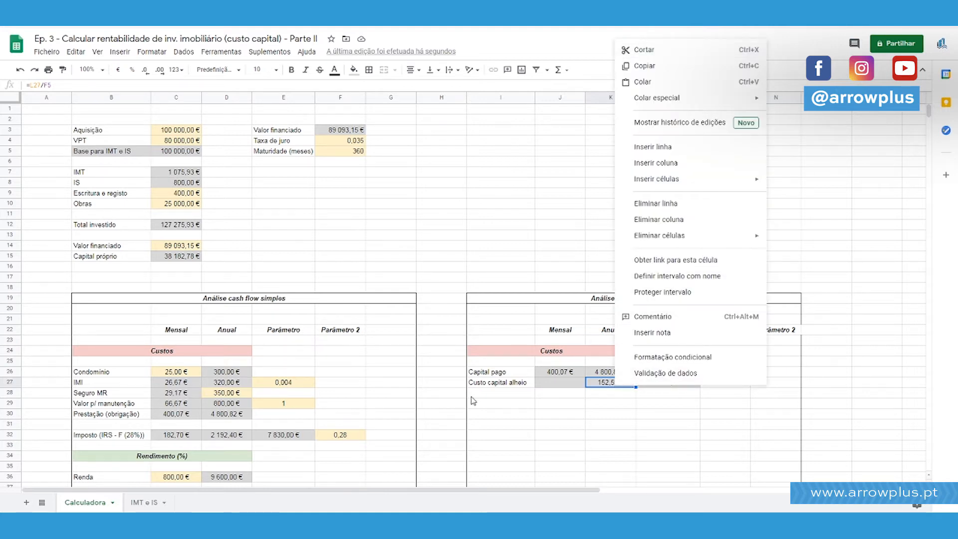
left_click(511, 383)
right_click(518, 384)
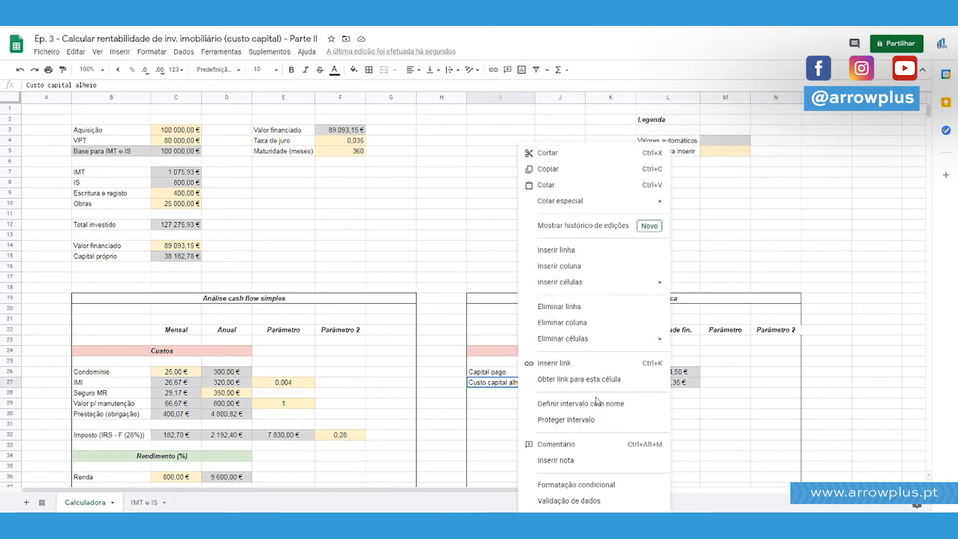
left_click(594, 443)
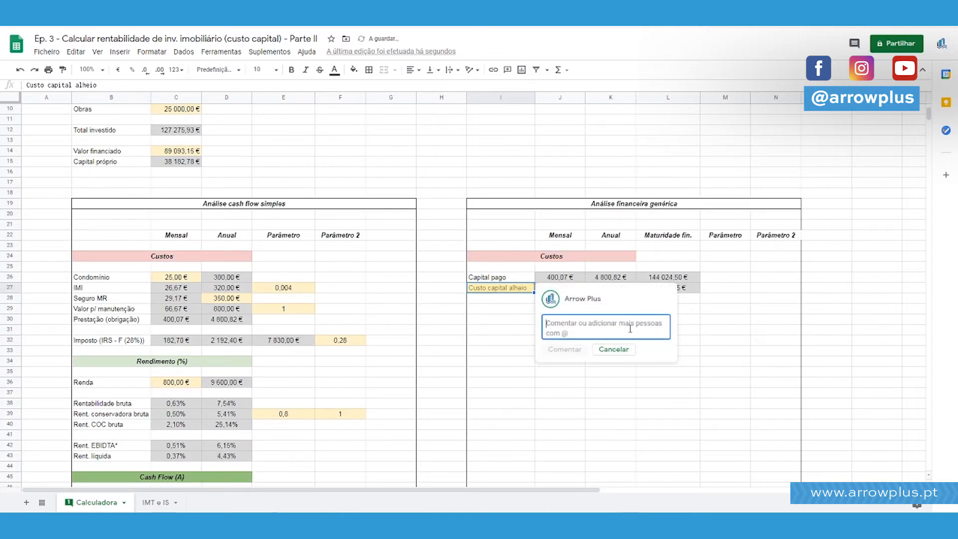
type("Média")
key("ctrl+a")
key("BackSpace")
type("Como média podderada ")
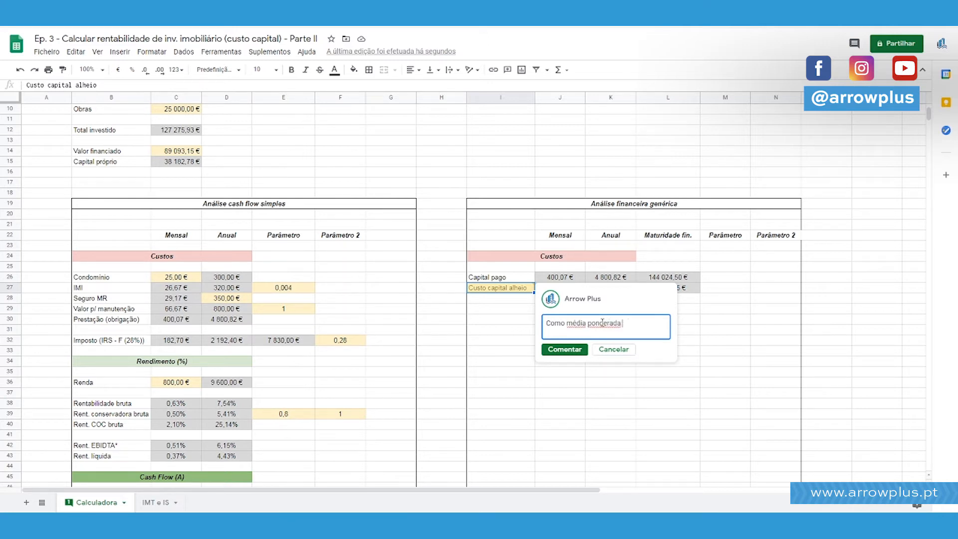
type("to investimento to")
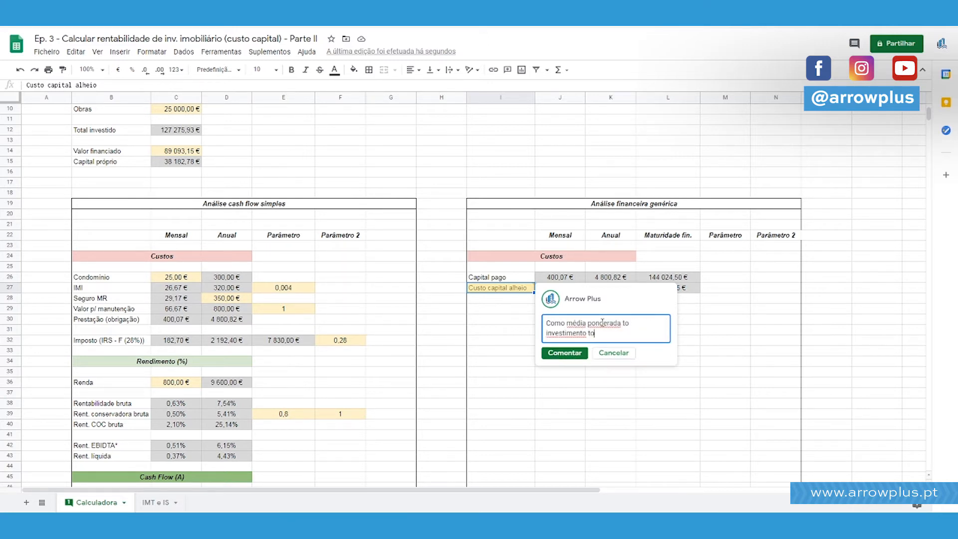
type("da maturidade")
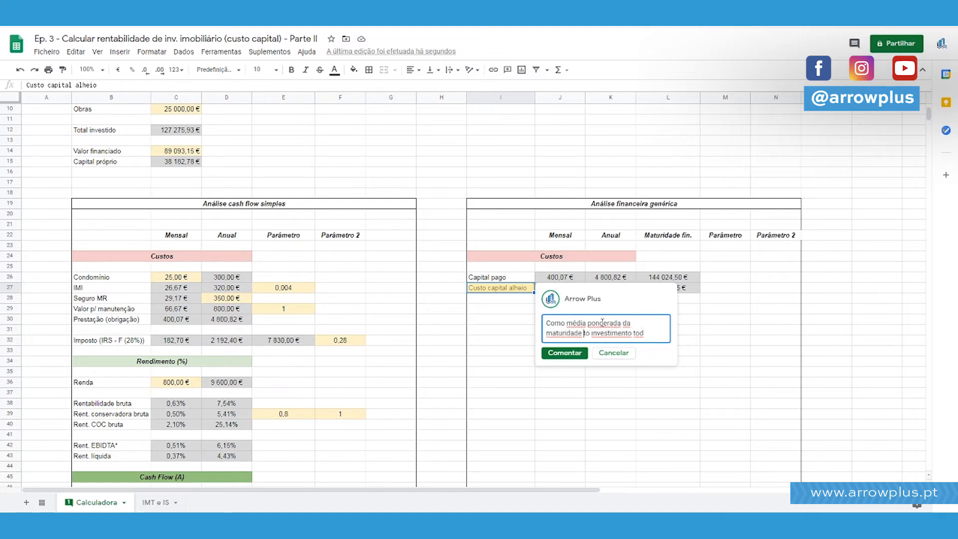
key("Right")
key("Right")
type("tal do")
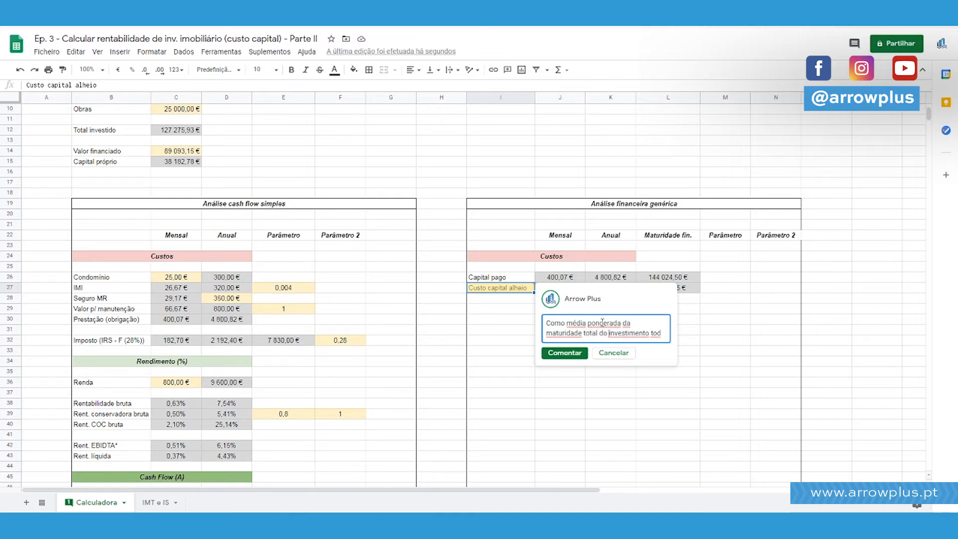
key("Delete")
key("Delete")
key("Delete")
left_click(565, 353)
left_click(667, 393)
left_click(522, 347)
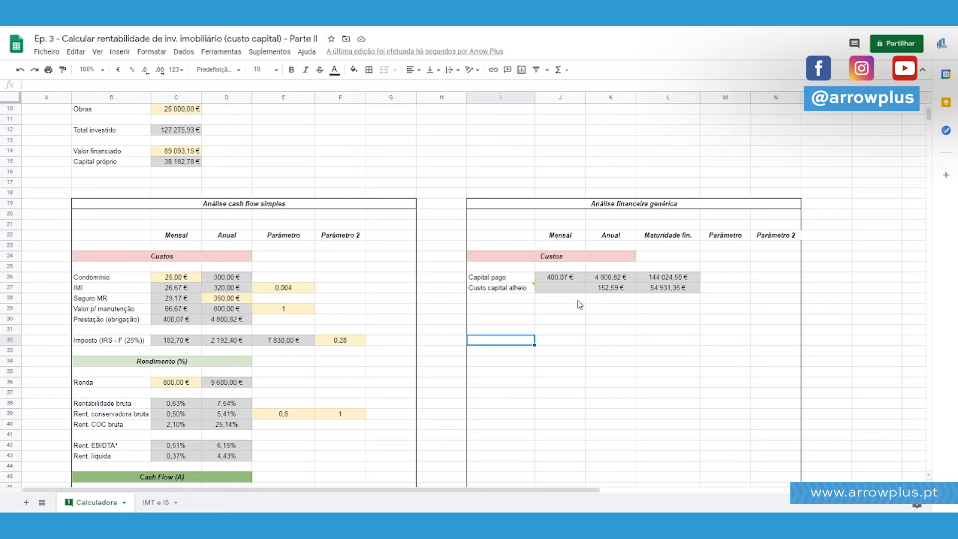
Calculate the monthly "Custo capital alheio" in J27 as K27/12.
left_click(609, 288)
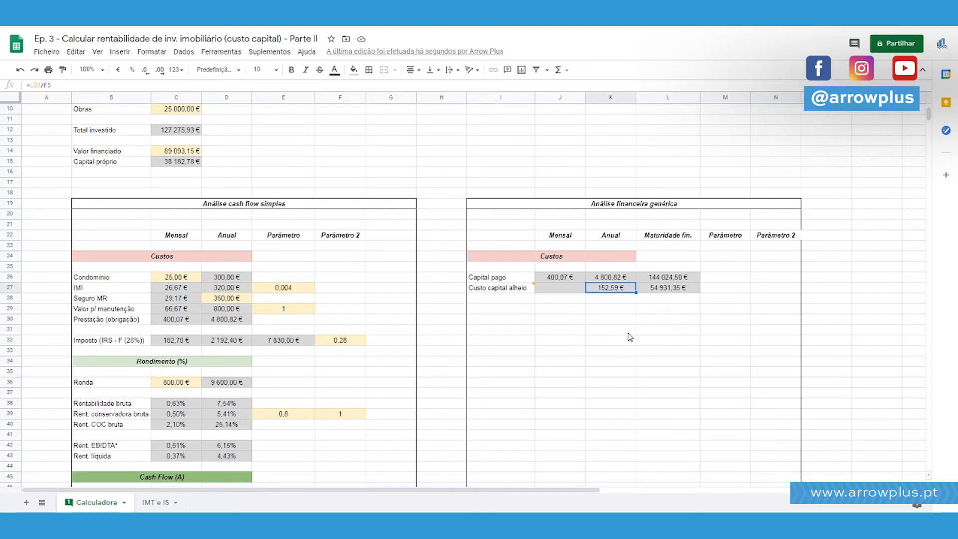
scroll(632, 342, "up", 1)
scroll(634, 377, "up", 1)
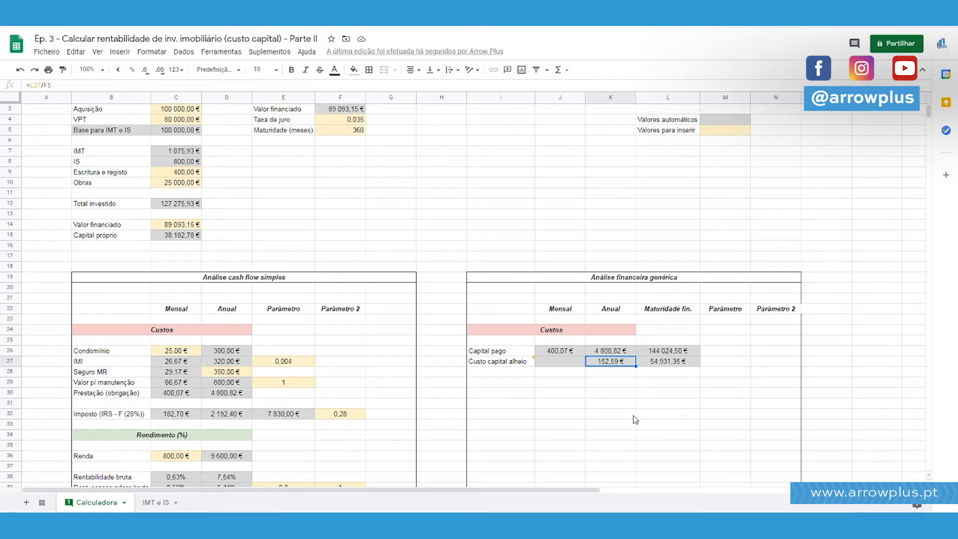
key("Left")
key("Left")
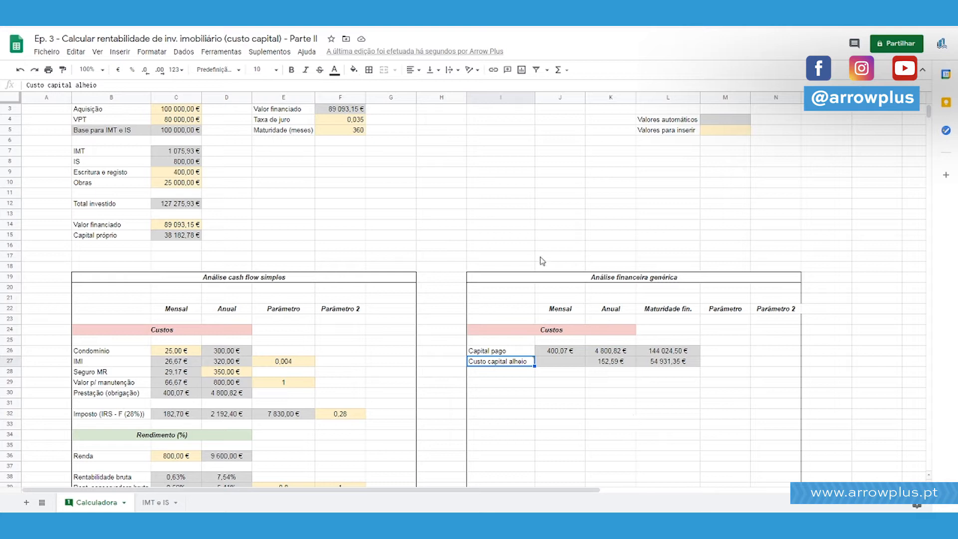
left_click(565, 364)
type("=K27/12")
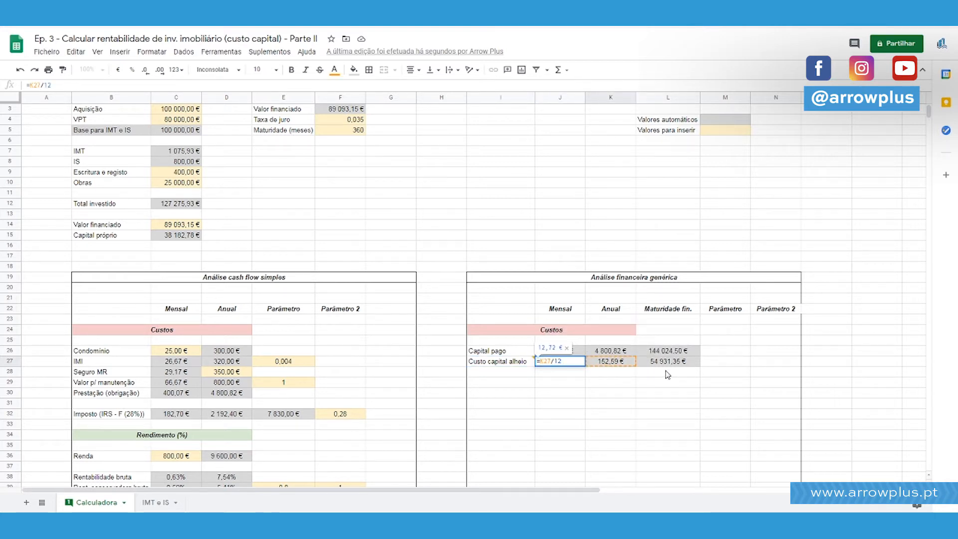
key("Return")
key("Up")
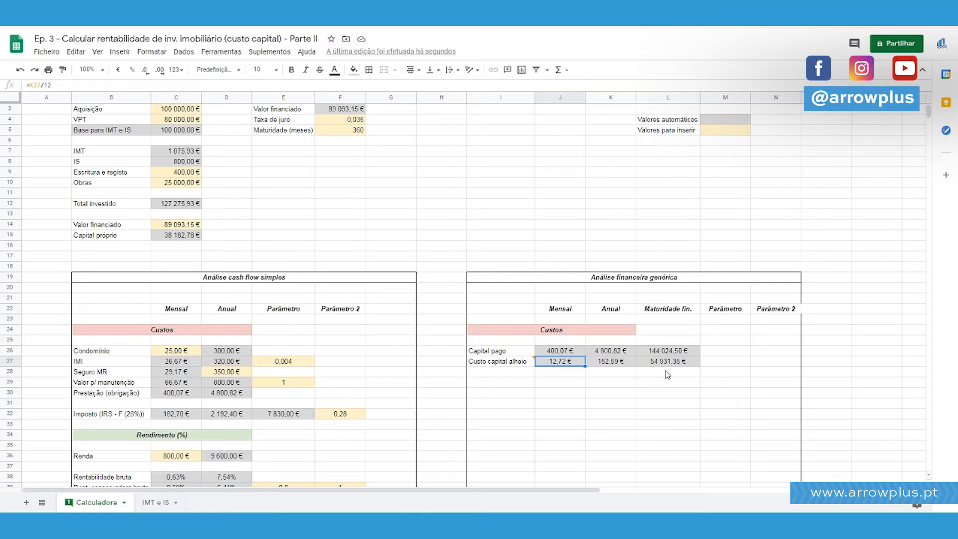
key("shift+Up")
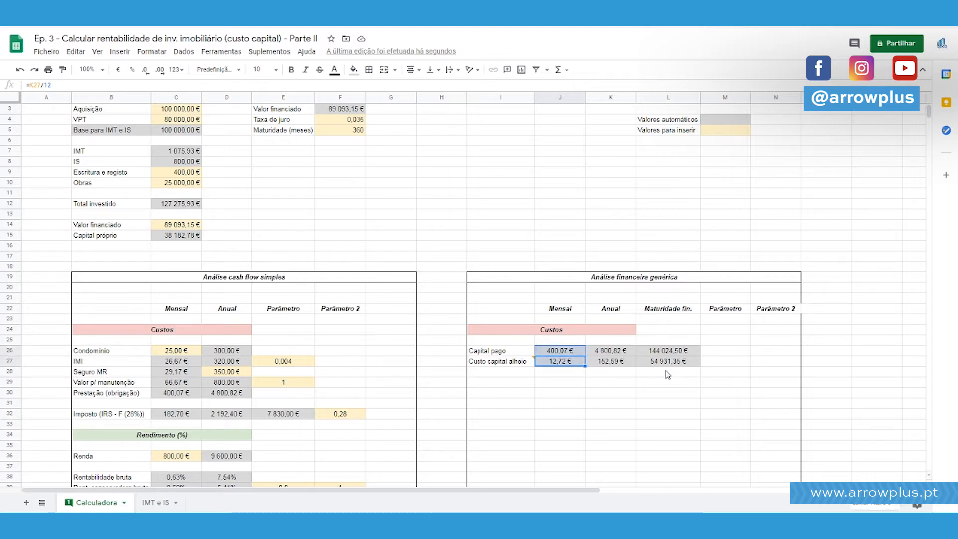
key("shift+Down")
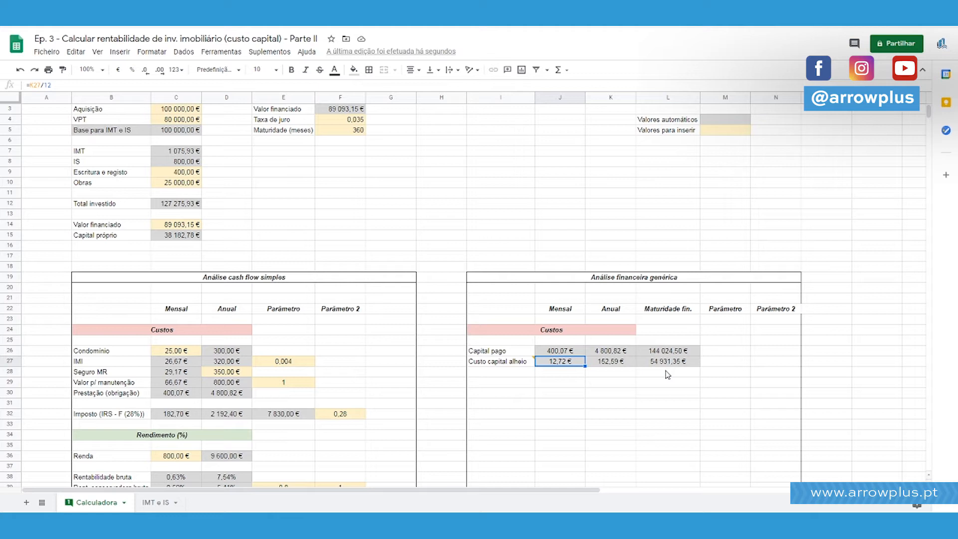
Enter a check formula in J29 that multiplies the monthly borrowed-capital cost by the maturity, =J27*F5.
left_click(556, 383)
type("=J27")
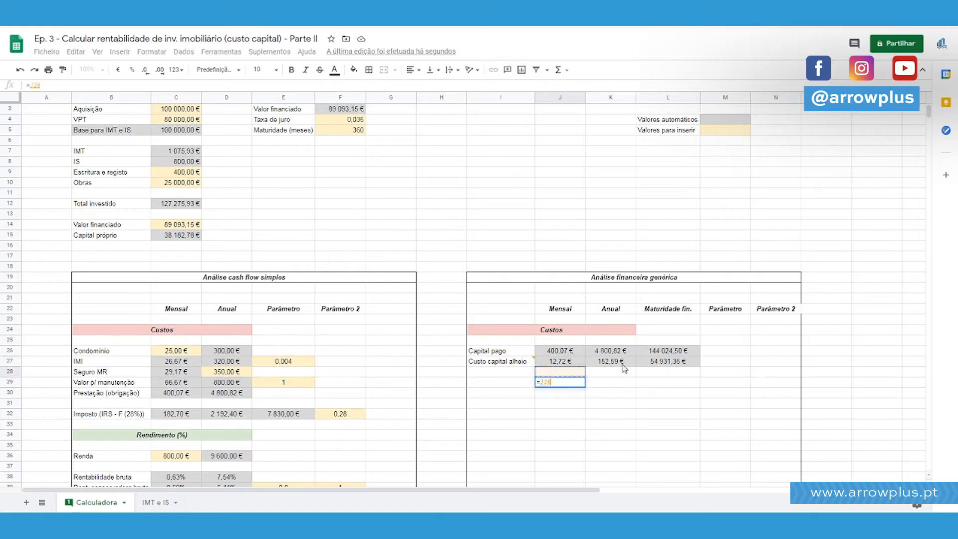
type("*")
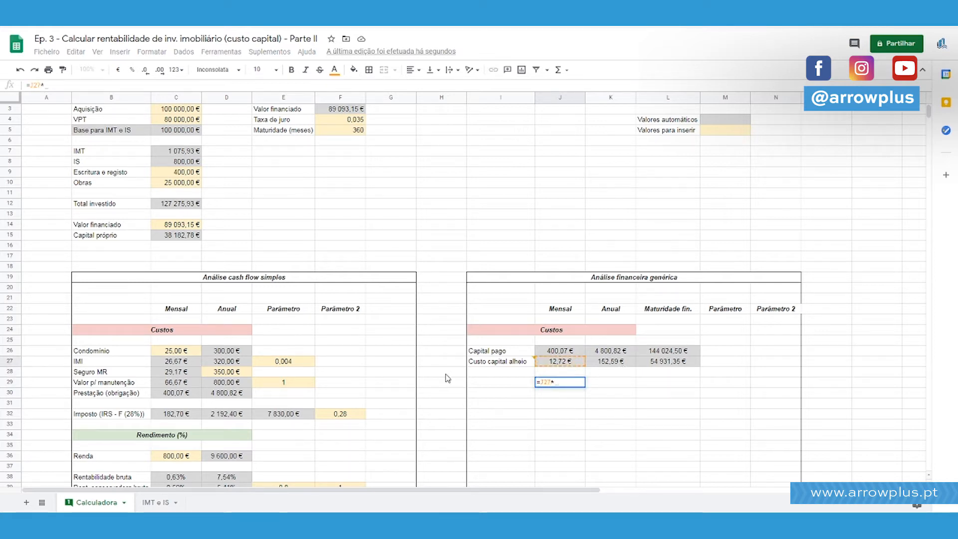
left_click(359, 132)
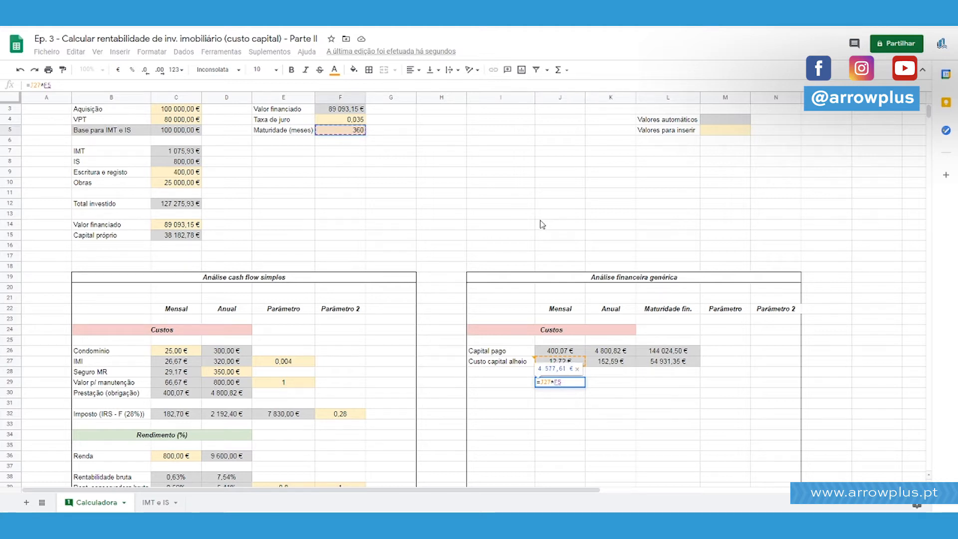
key("Return")
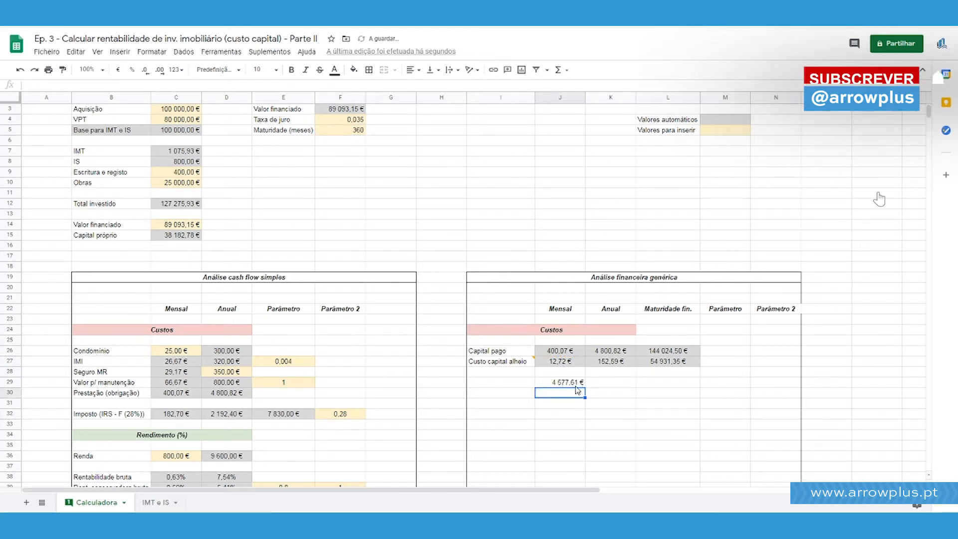
Review the formulas behind the maturity, annual and monthly "Custo capital alheio" and the check cell J29.
left_click(669, 361)
left_click(74, 86)
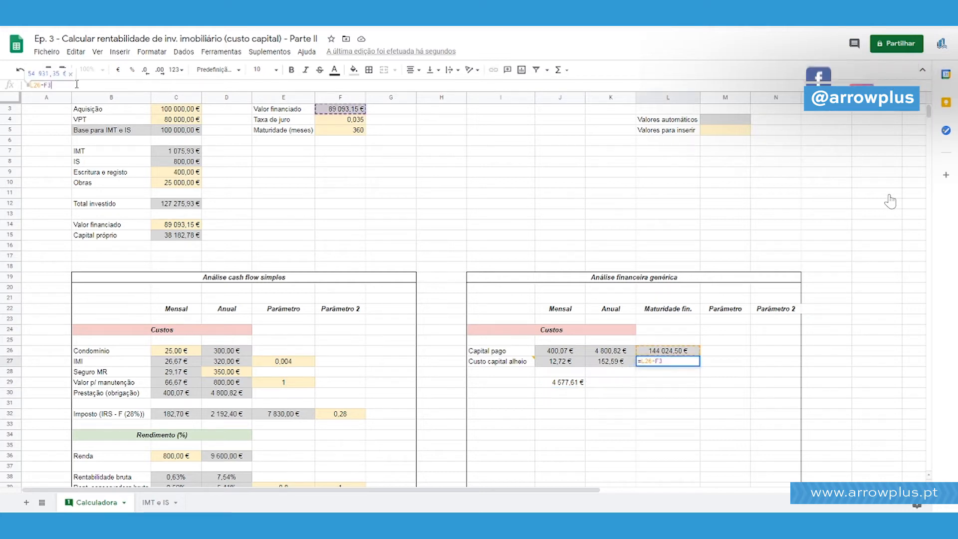
key("Return")
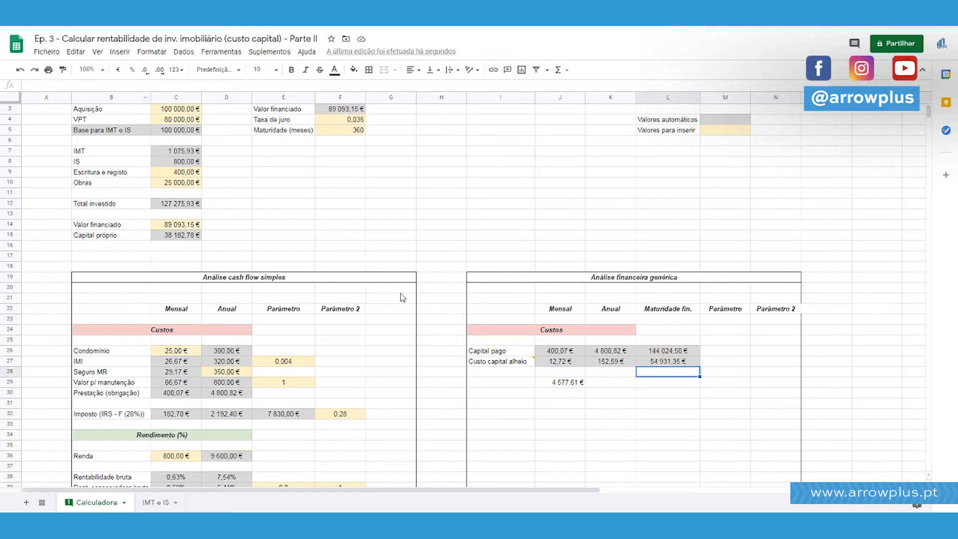
left_click(629, 363)
left_click(79, 85)
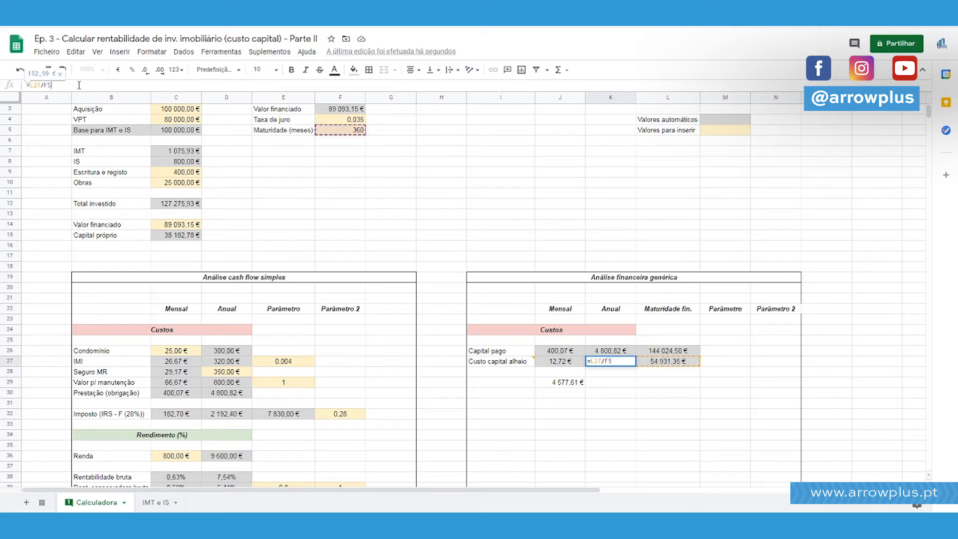
key("Escape")
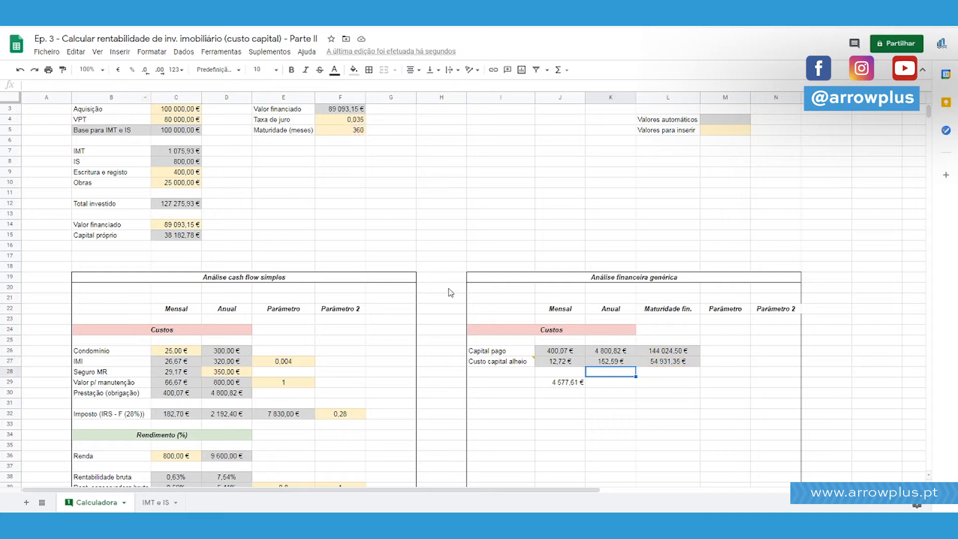
left_click(561, 363)
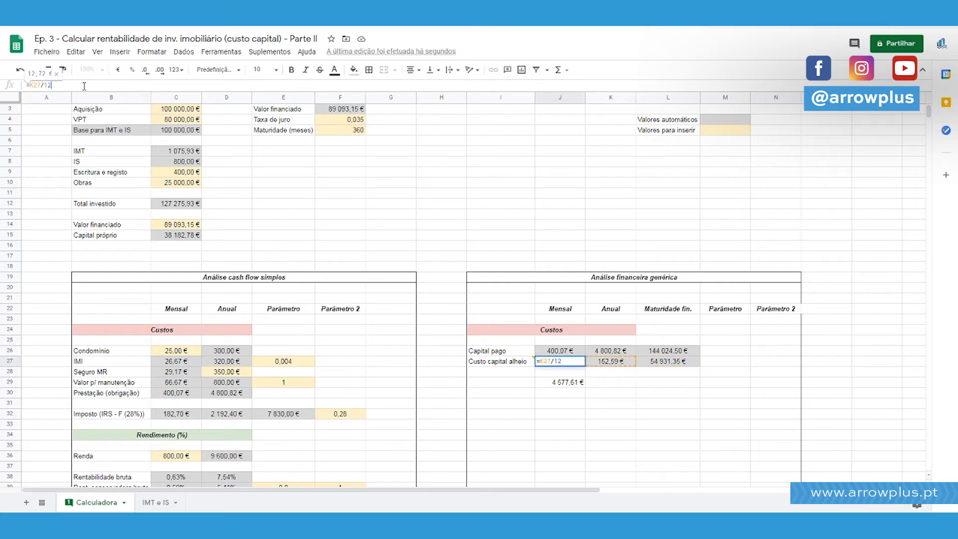
key("Return")
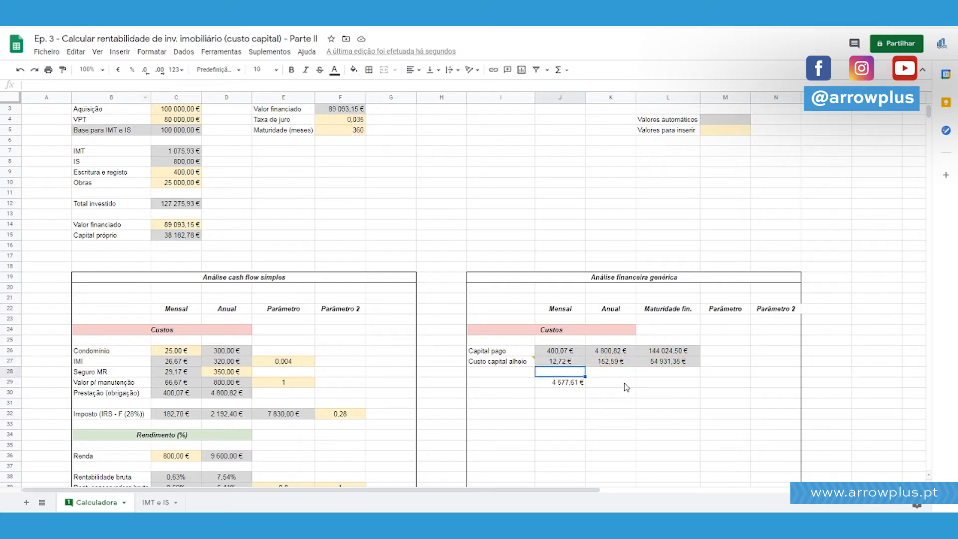
left_click(574, 384)
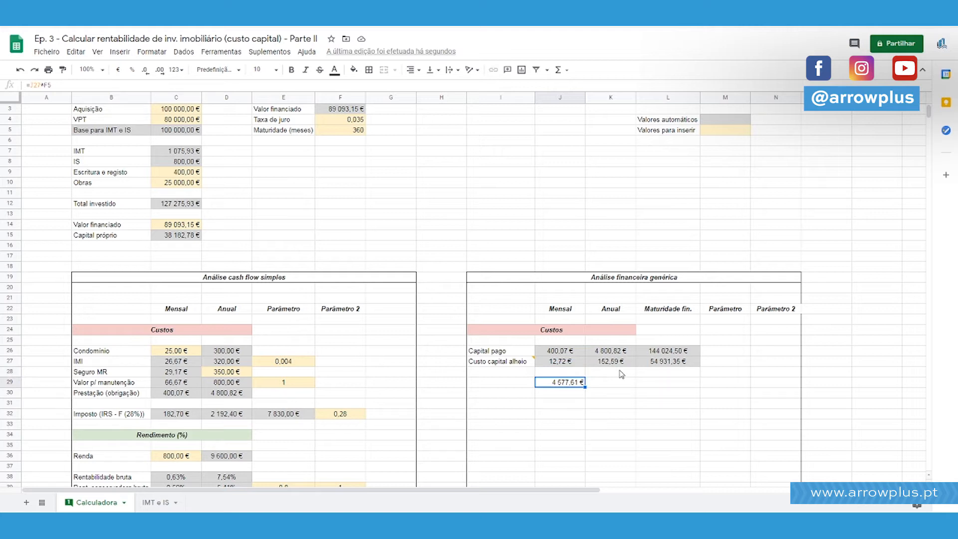
left_click(67, 85)
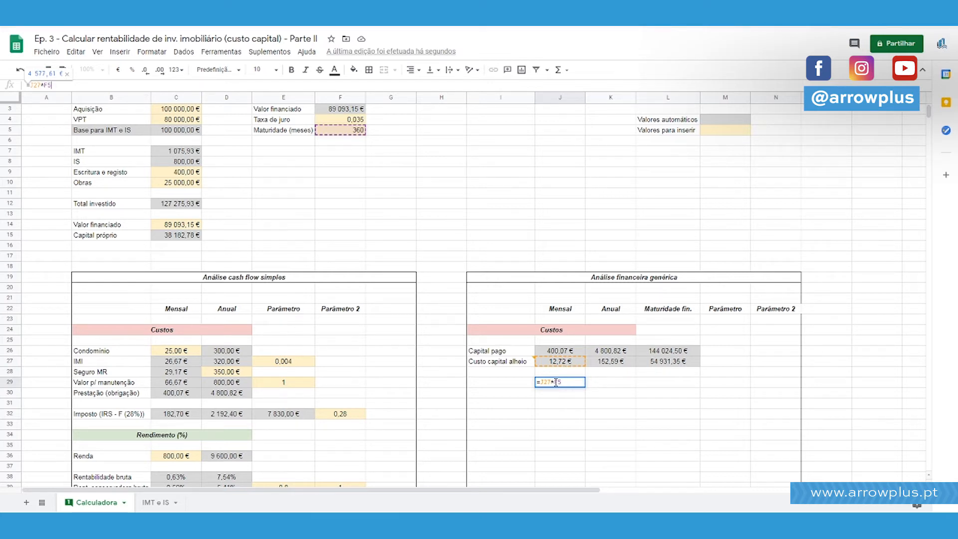
key("Return")
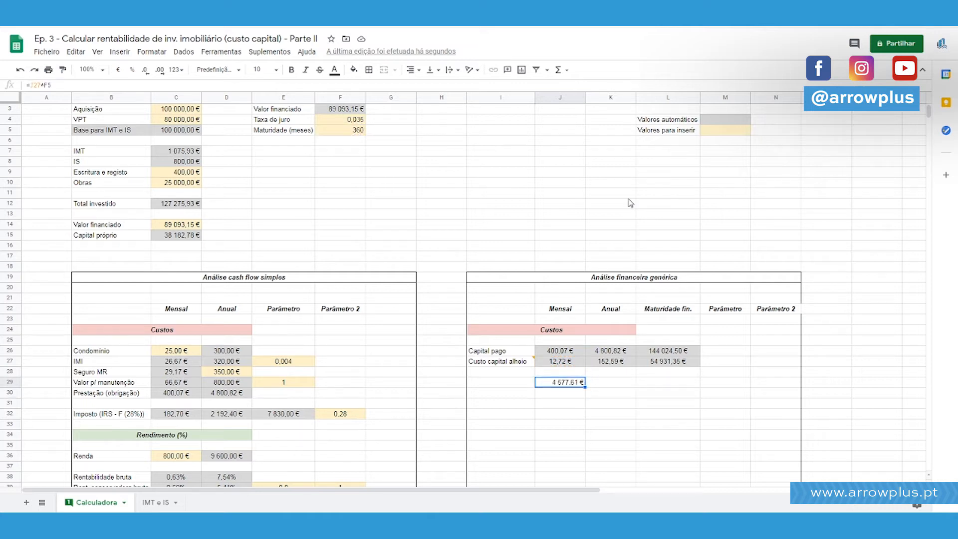
Enter a check formula in L29 that divides the maturity borrowed-capital cost by the maturity, =L27/F5.
key("Up")
key("Up")
key("Right")
key("Right")
key("Right")
key("Left")
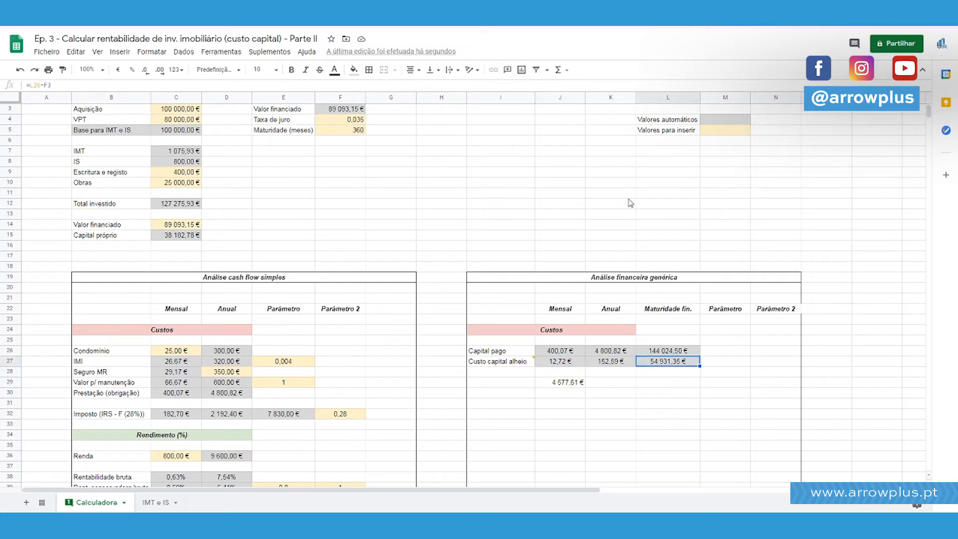
left_click(374, 85)
key("Return")
type("=")
key("Up")
key("Up")
type("/")
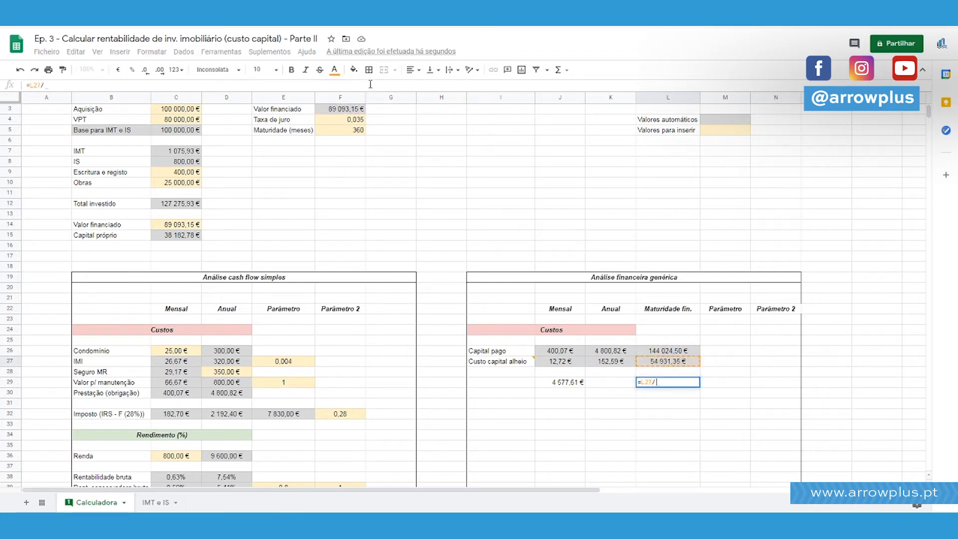
left_click(357, 131)
key("Return")
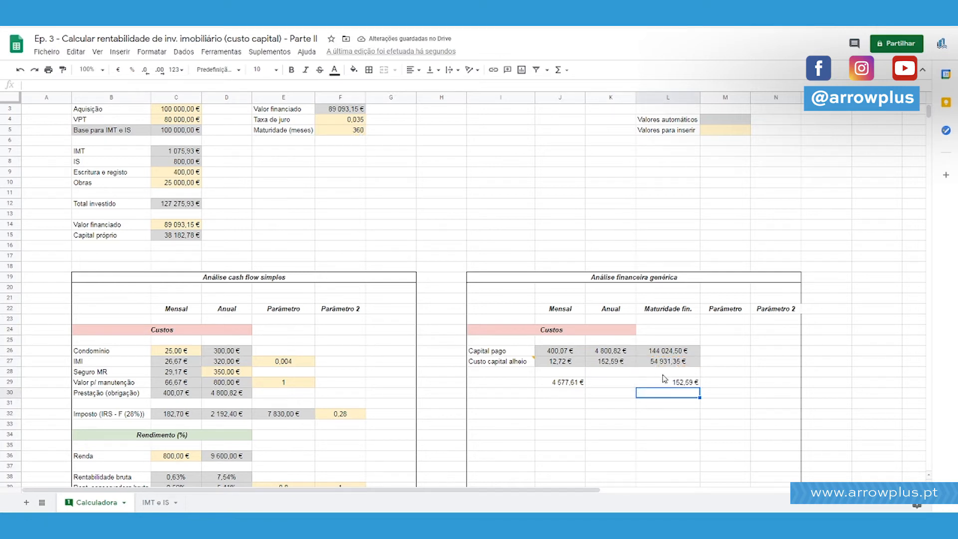
Try copying the annual "Custo capital alheio" formula from K27 into the monthly cell J27.
left_click(618, 364)
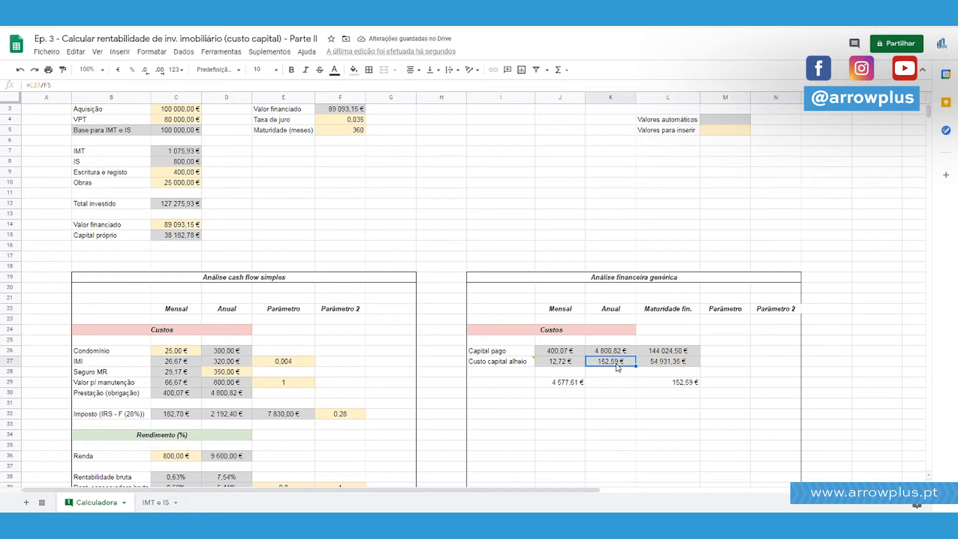
key("ctrl+c")
left_click(572, 367)
key("ctrl+v")
left_click(658, 396)
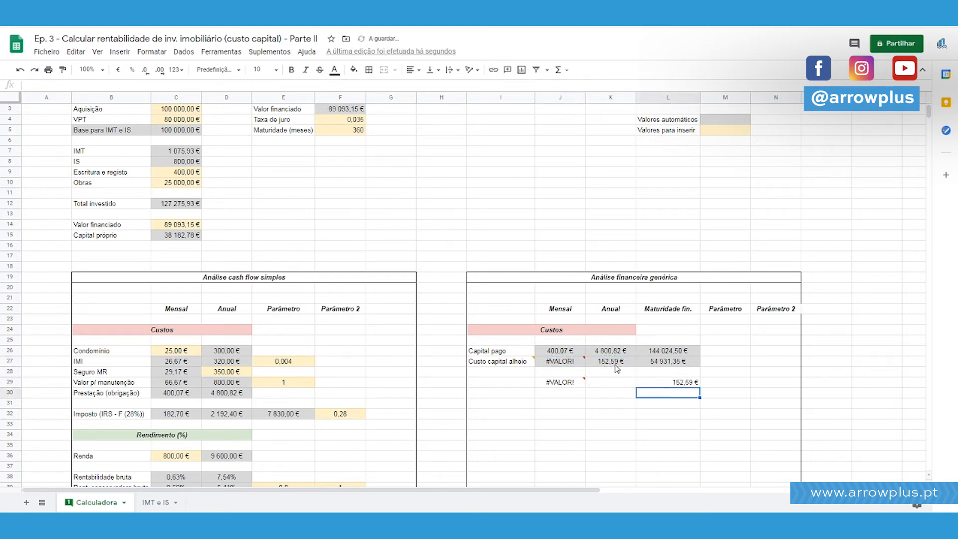
Change the monthly "Custo capital alheio" formula in J27 to =L27/F5, dividing the maturity cost by the maturity in months.
left_click(560, 361)
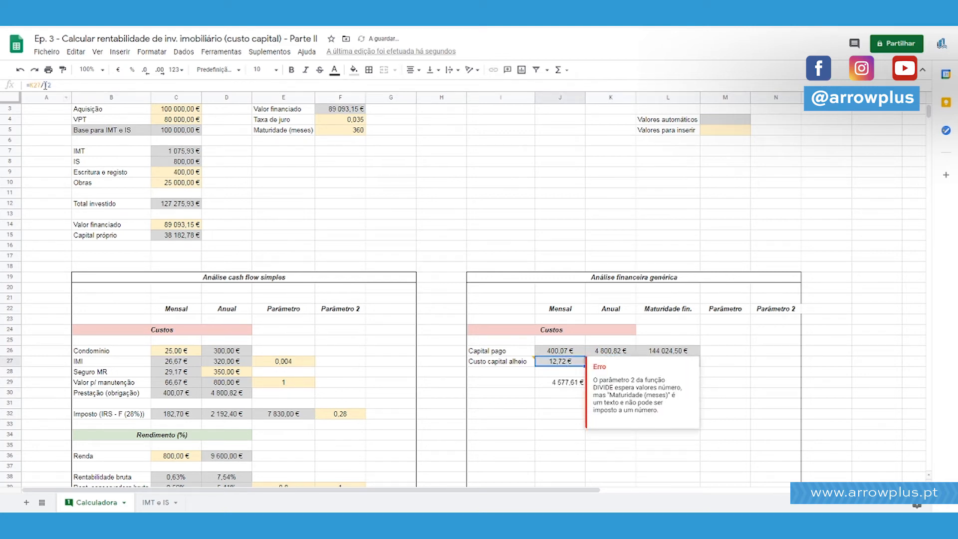
left_click(44, 85)
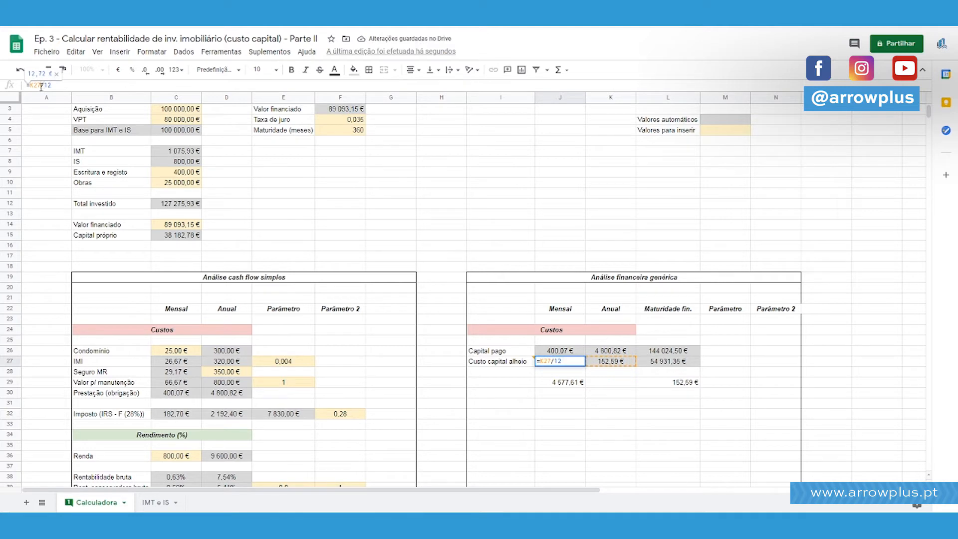
key("Left")
key("BackSpace")
type("L")
key("Return")
key("Up")
left_click(159, 84)
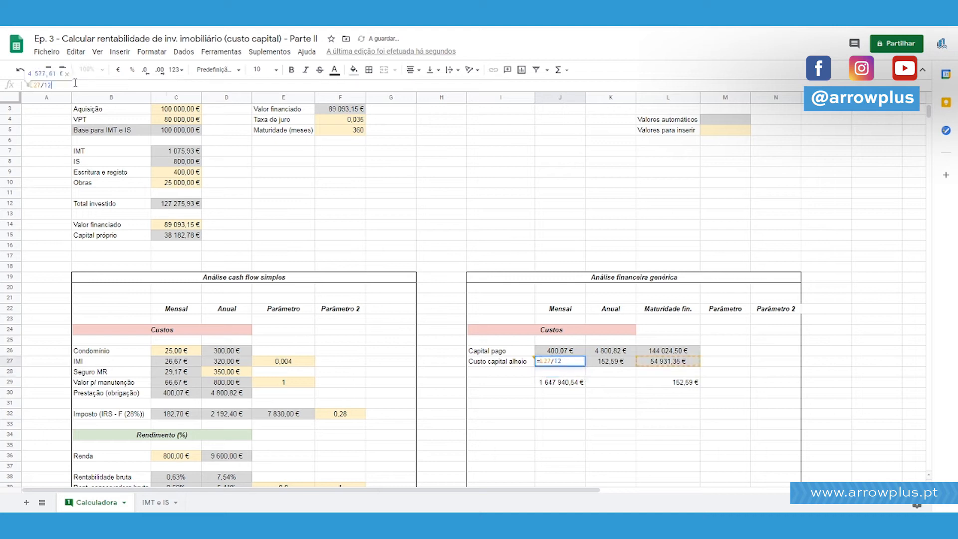
key("BackSpace")
key("BackSpace")
left_click(342, 131)
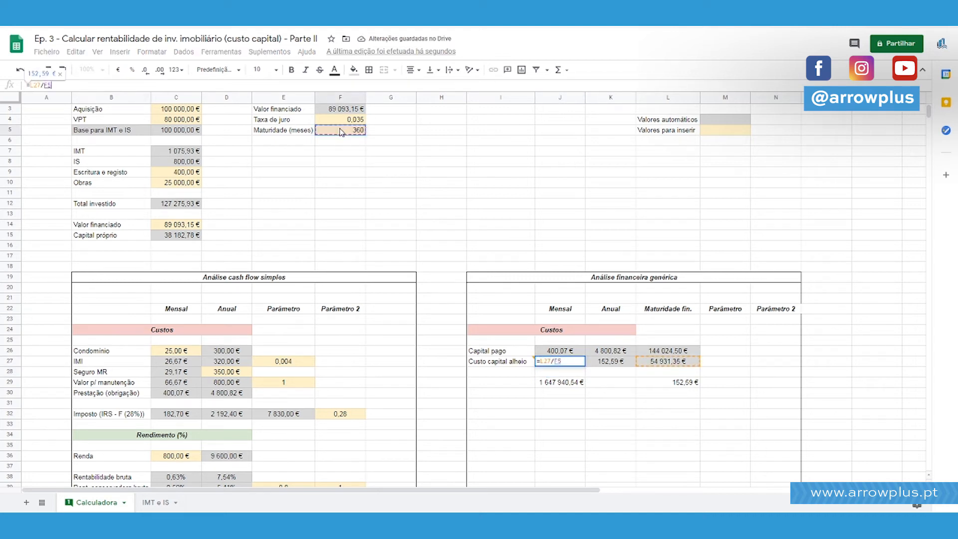
key("Return")
Change the annual "Custo capital alheio" formula in K27 to =J27*12.
left_click(627, 365)
type("=J27*1")
key("Return")
key("Up")
left_click(113, 83)
type("2")
key("Return")
key("Up")
key("shift+Left")
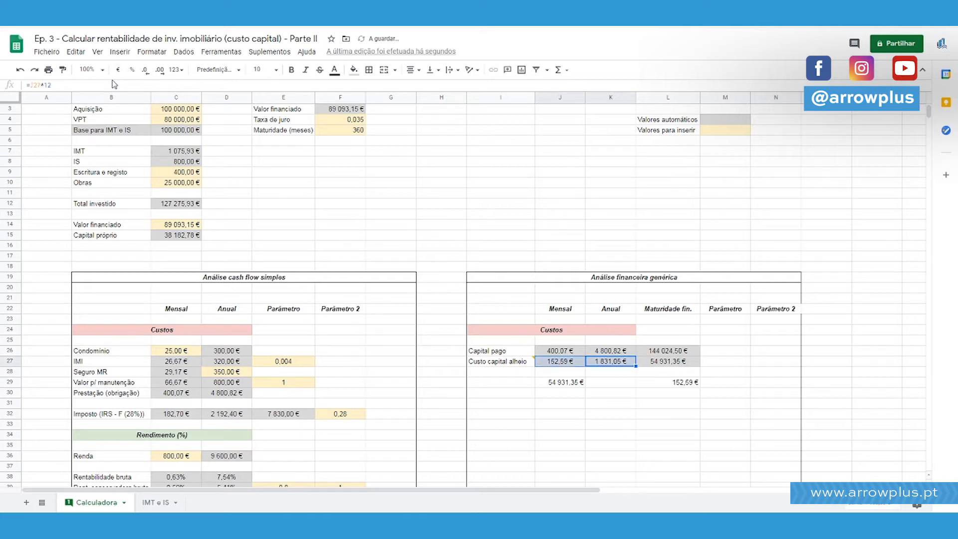
Delete the check formulas in L29 and J29 below the cost rows.
key("Down")
key("Down")
key("Left")
key("Right")
key("Right")
key("Delete")
key("Left")
key("Left")
key("Delete")
Enter a check formula in J29 that multiplies the monthly borrowed-capital cost by the maturity, =J27*F5.
type("=")
key("Up")
key("Up")
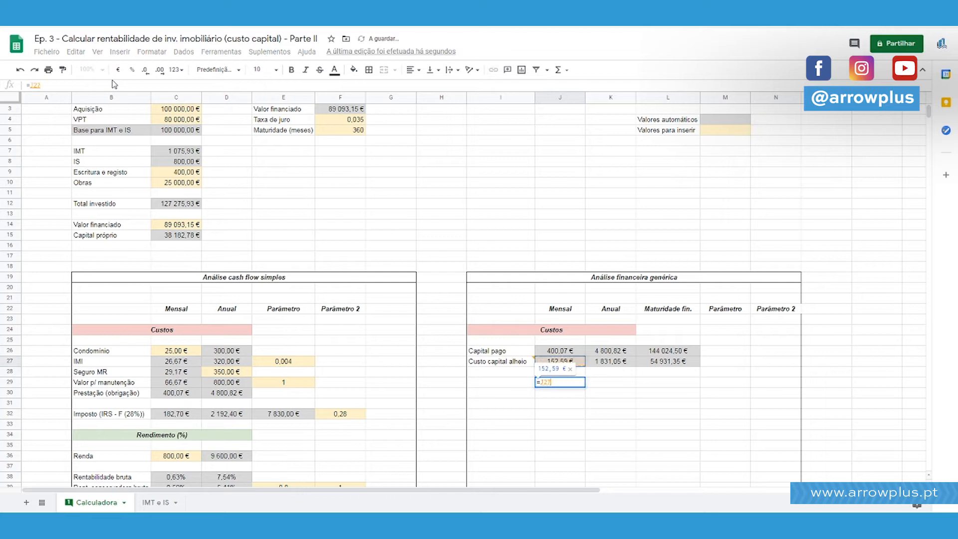
type("*")
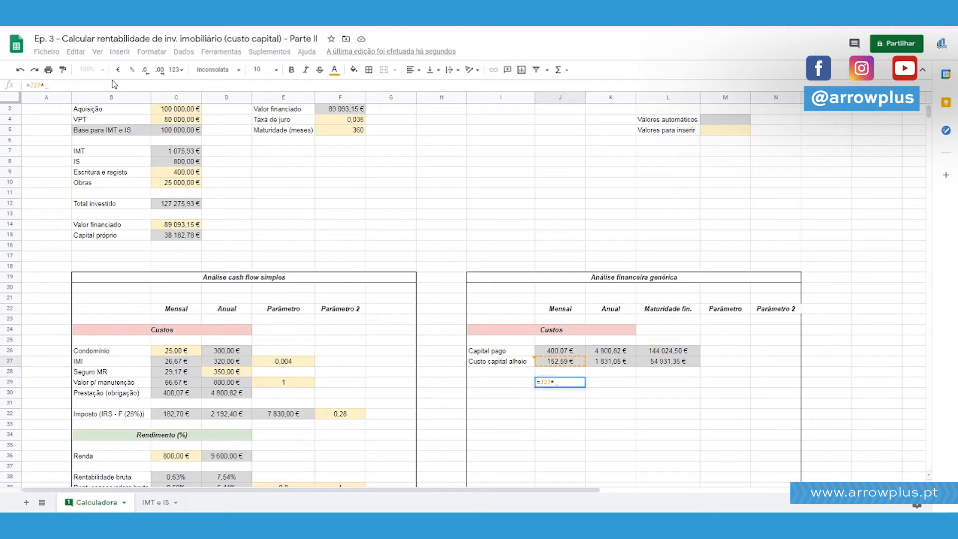
key("Up")
key("Up")
key("Up")
key("Up")
key("Up")
key("Up")
key("Up")
key("Up")
key("Up")
key("Up")
key("Up")
key("Up")
key("Up")
key("Up")
key("Up")
key("Up")
key("Up")
key("Up")
key("Left")
key("Left")
key("Left")
key("Left")
key("Left")
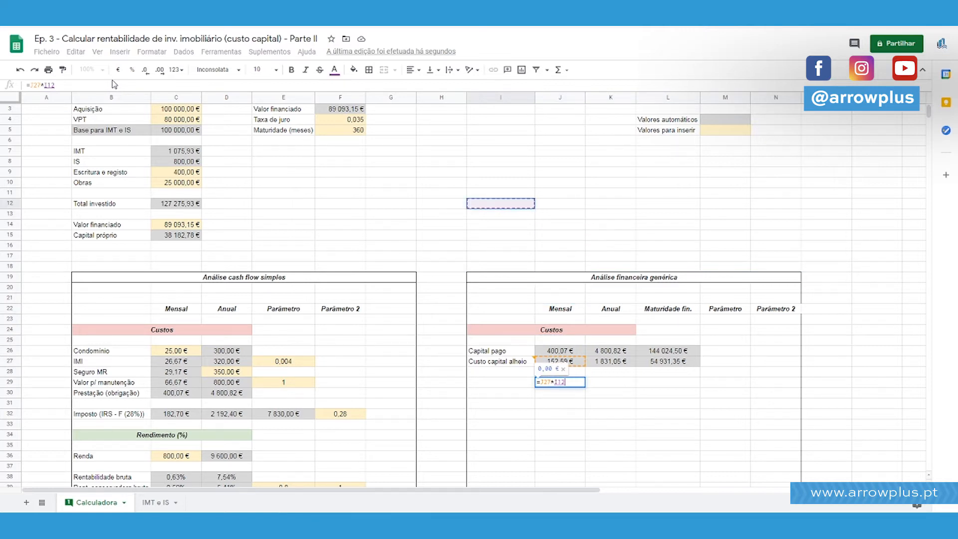
key("Up")
key("Right")
key("Up")
key("Up")
key("Up")
key("Up")
key("Up")
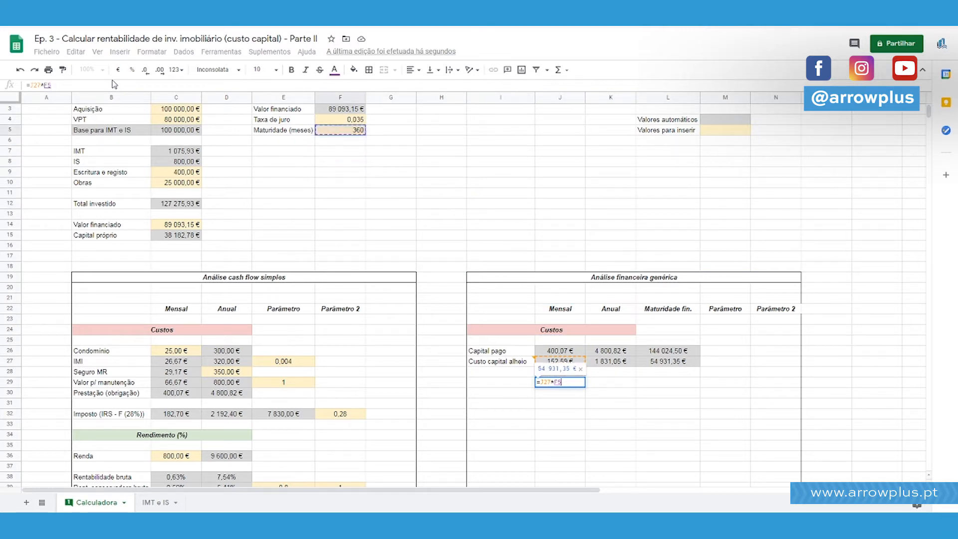
key("Return")
key("Up")
key("ctrl+Right")
key("ctrl+Left")
key("Left")
key("Left")
key("Left")
key("Left")
key("Left")
key("Left")
key("Left")
key("Left")
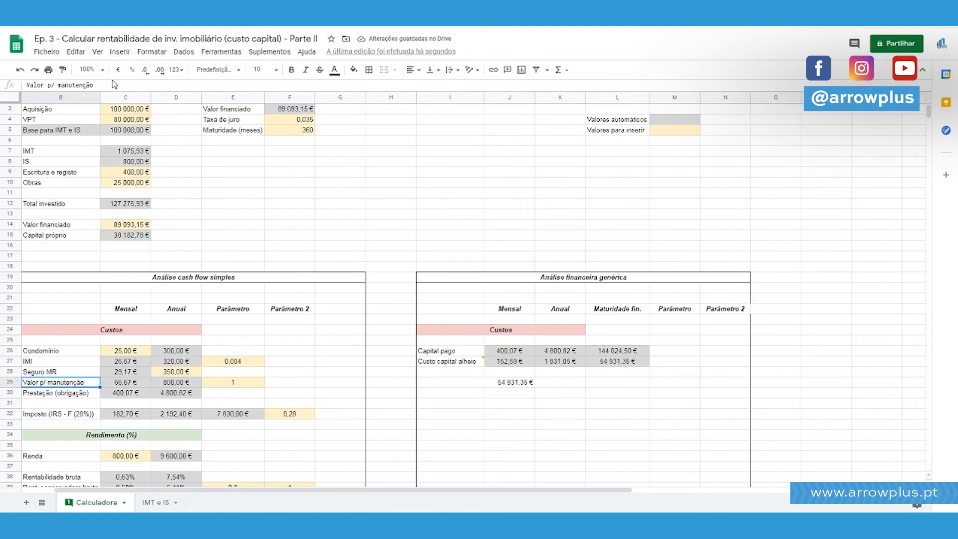
Apply an outer border around the whole "Análise financeira genérica" block, I19:N52.
left_click_drag(742, 278, 683, 474)
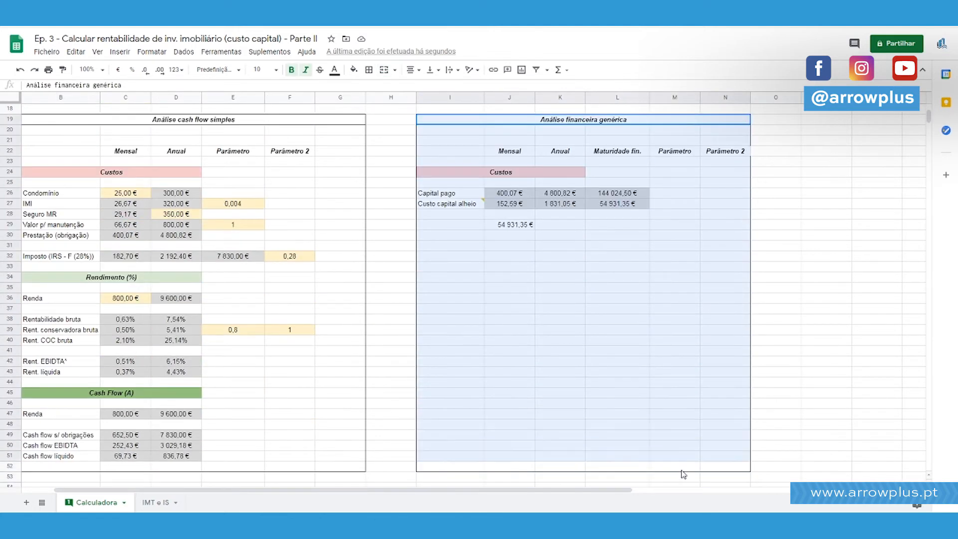
left_click(369, 69)
left_click(427, 90)
left_click(776, 225)
scroll(730, 185, "up", 2)
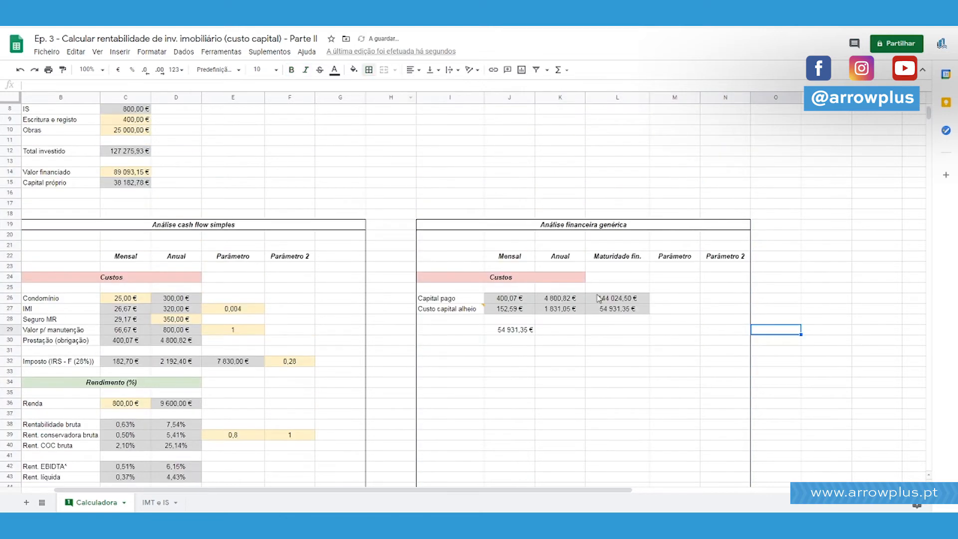
Compare the maturity and monthly "Custo capital alheio" formulas with the check formula in J29.
left_click(617, 311)
left_click(505, 310)
left_click(623, 310)
left_click(514, 310)
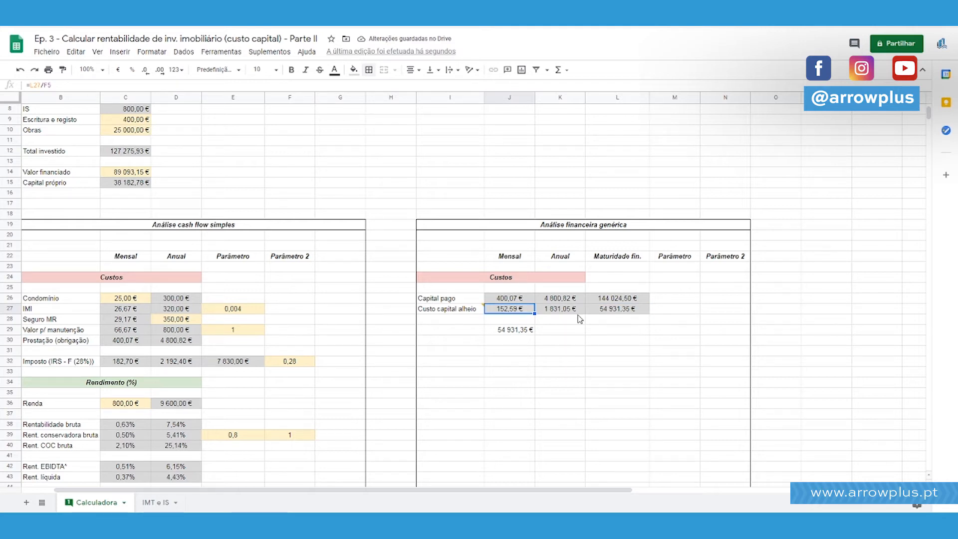
scroll(522, 314, "up", 2)
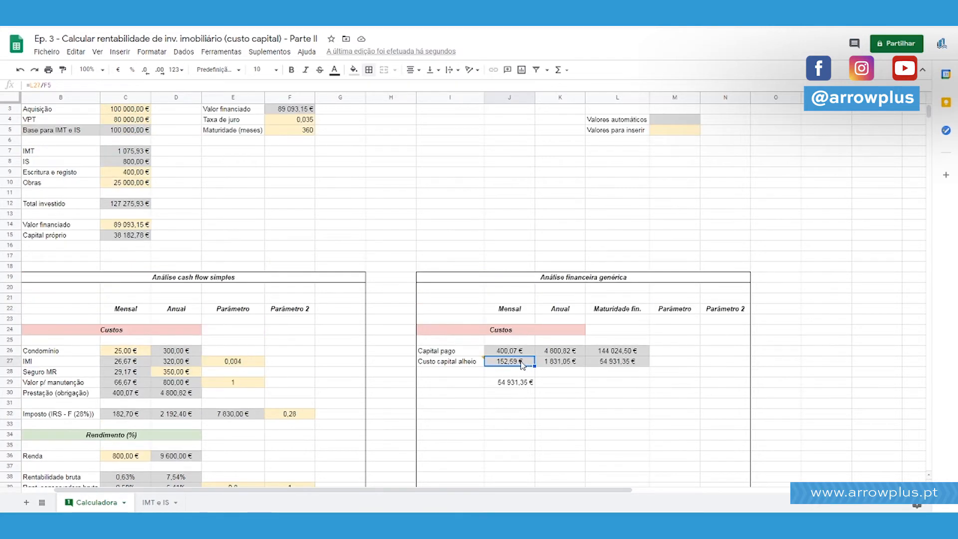
left_click(521, 385)
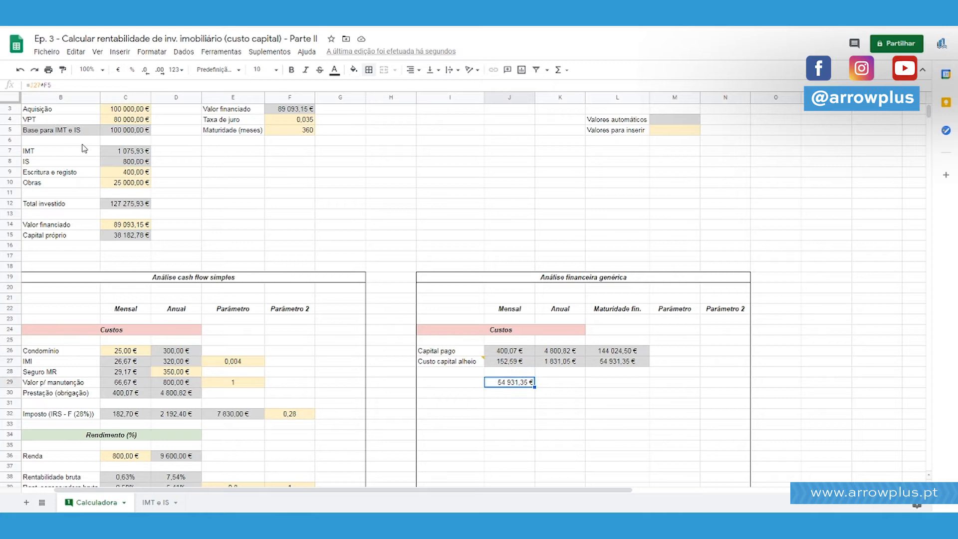
left_click(65, 85)
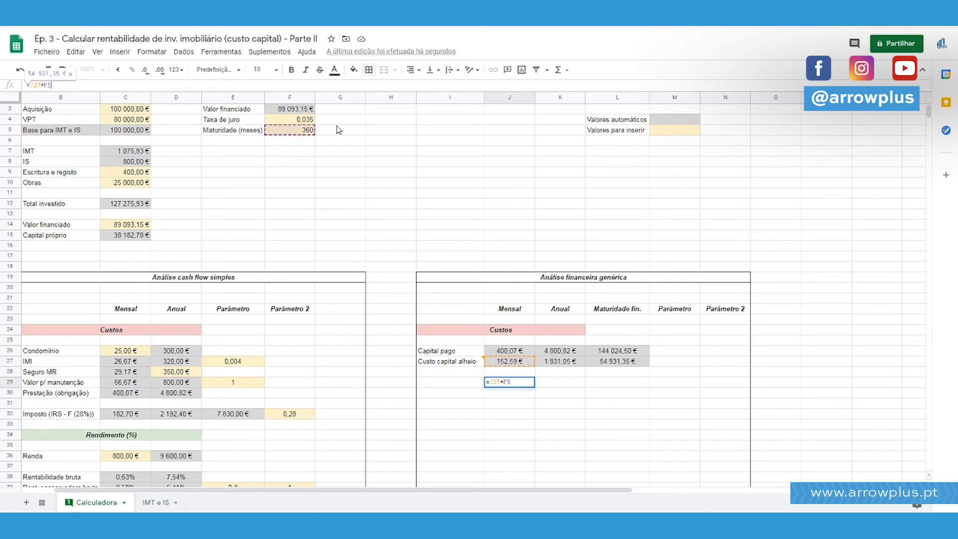
left_click(632, 368)
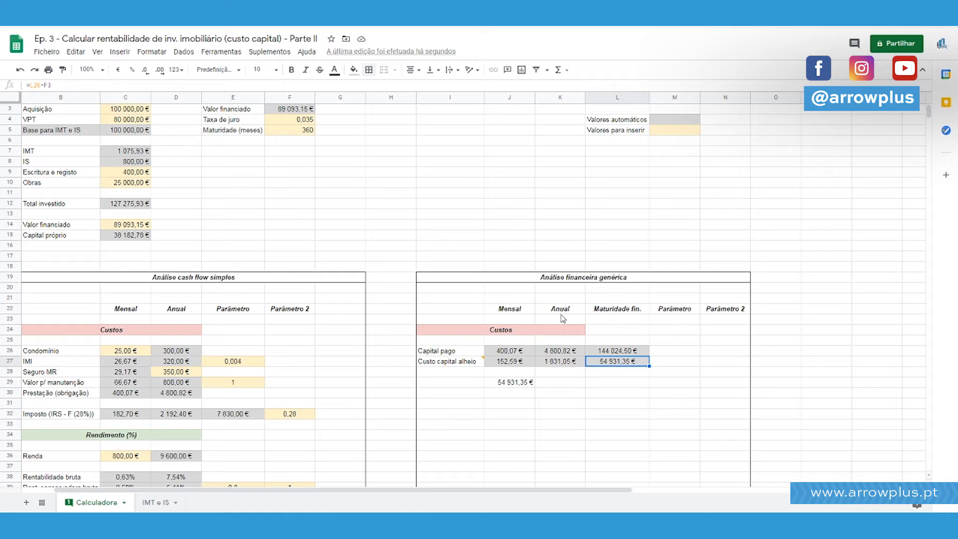
Delete the check formula in J29.
key("Down")
key("Down")
key("Left")
key("Left")
key("Delete")
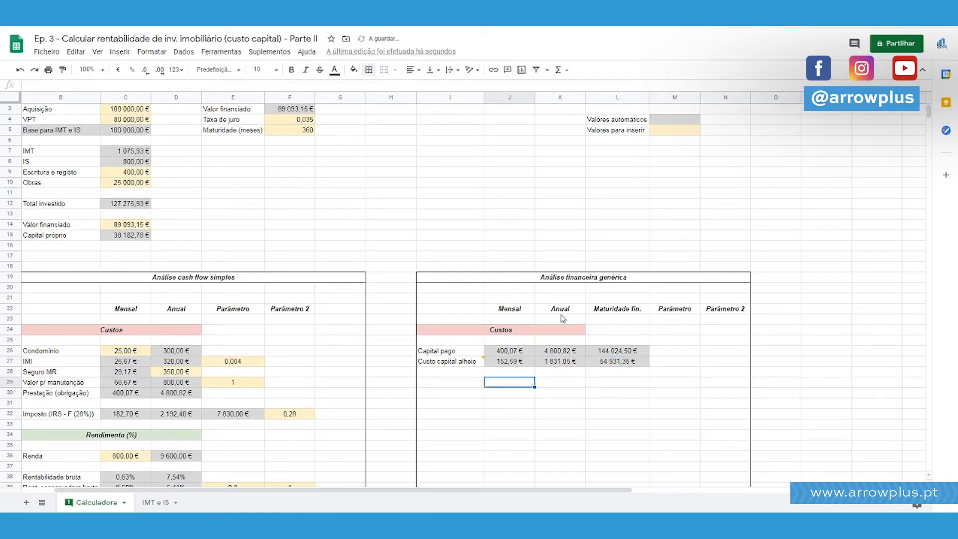
scroll(562, 318, "down", 3)
left_click_drag(543, 489, 529, 491)
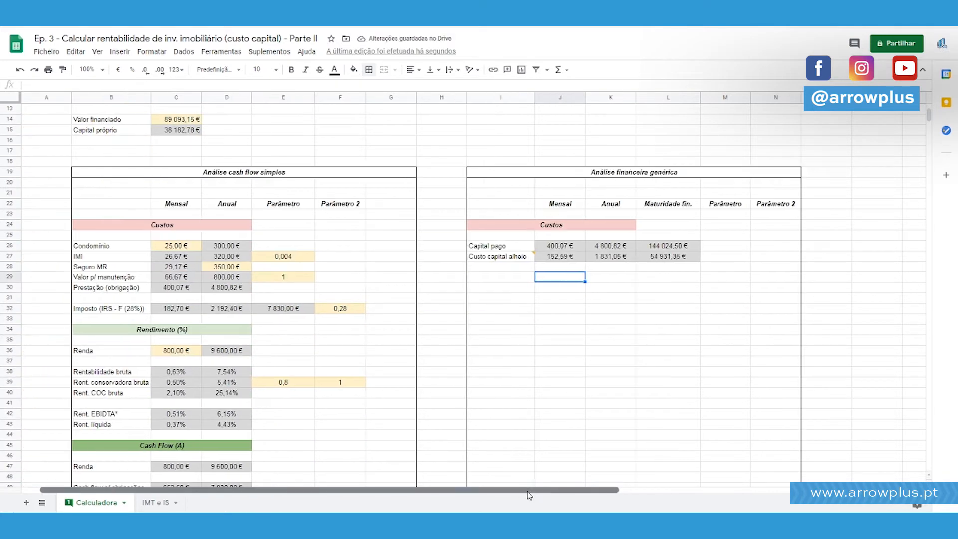
scroll(591, 337, "up", 3)
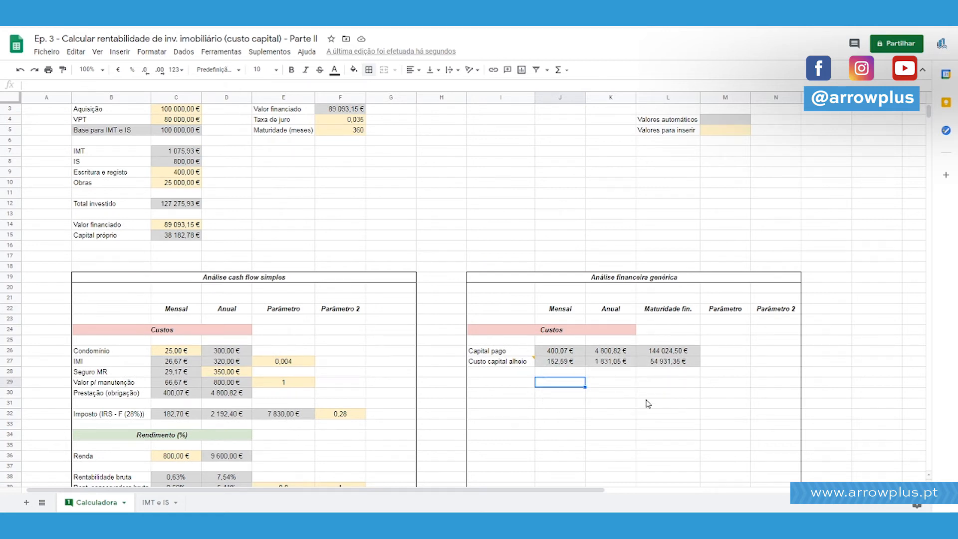
left_click(577, 352)
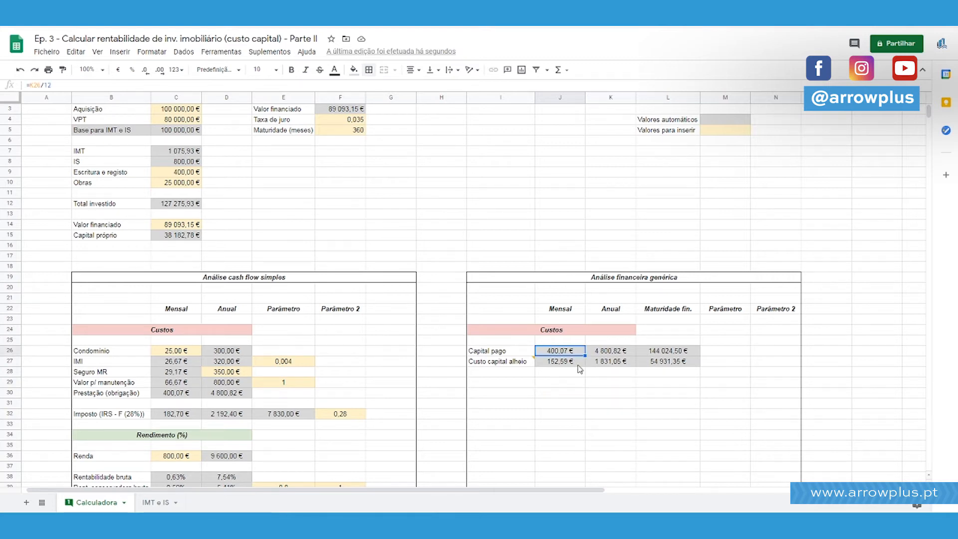
Enter the row label "Custo efetivo capital a." in I29, below the two cost rows of "Análise financeira genérica".
left_click_drag(580, 368, 578, 353)
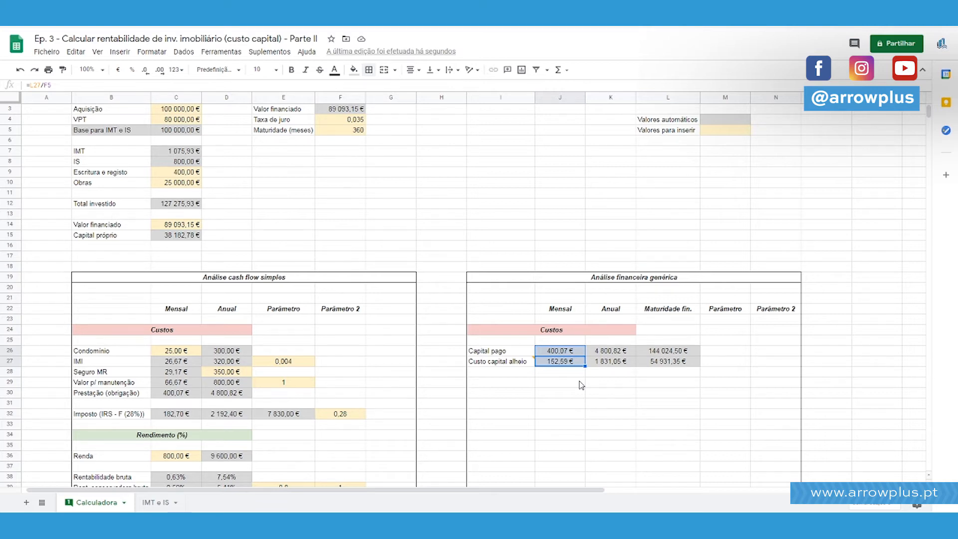
left_click(580, 385)
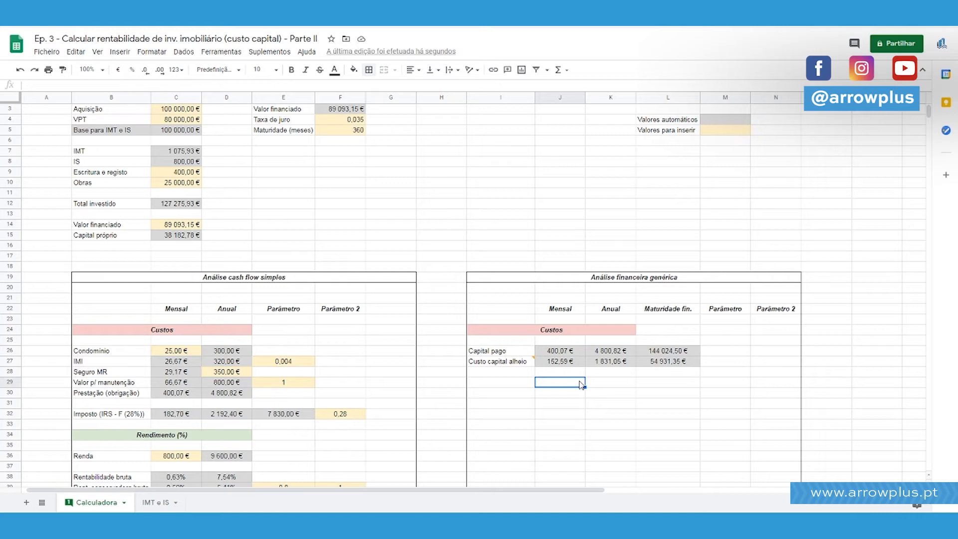
key("Left")
type("Custo ")
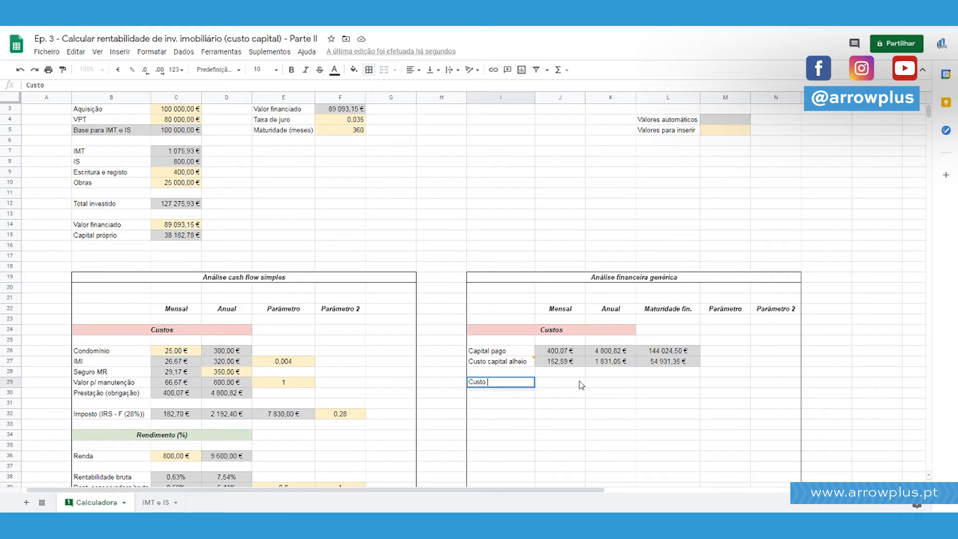
type("efetivo capital a.")
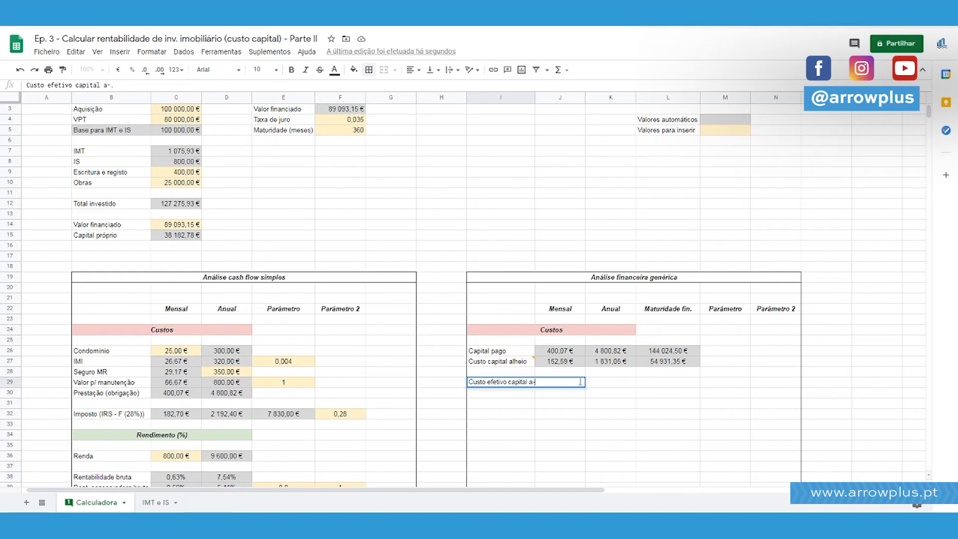
key("Return")
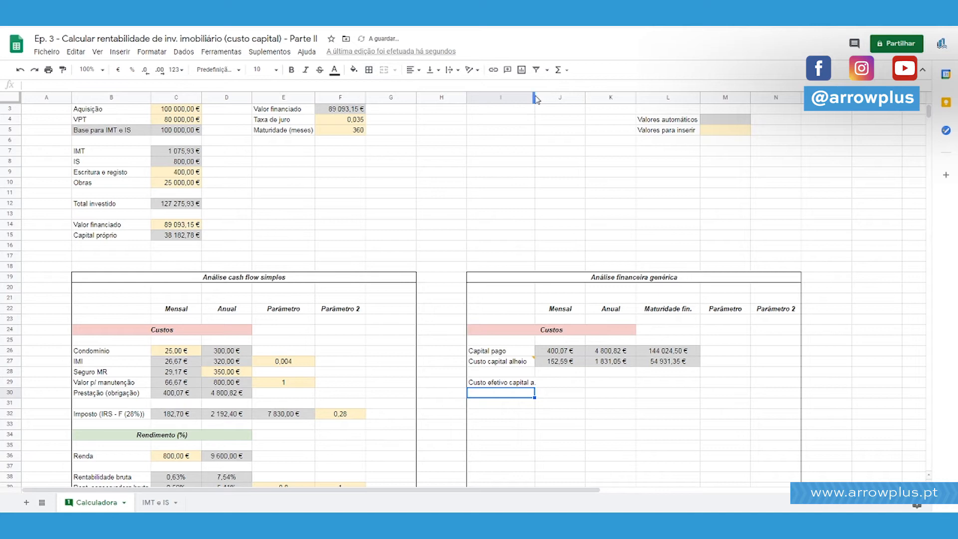
Widen column I slightly and reword the label in I29 to "Custo eft. capital alheio".
mouse_move(534, 95)
left_mouse_down()
mouse_move(555, 96)
mouse_move(541, 98)
left_mouse_up()
left_click(629, 371)
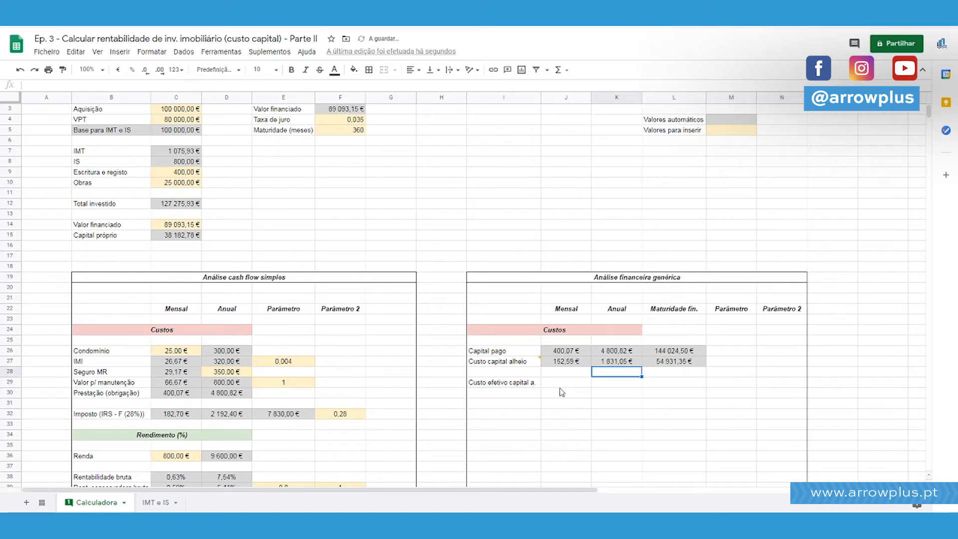
left_click(492, 383)
left_click_drag(504, 384, 511, 383)
type("ft.")
key("End")
type("lhei")
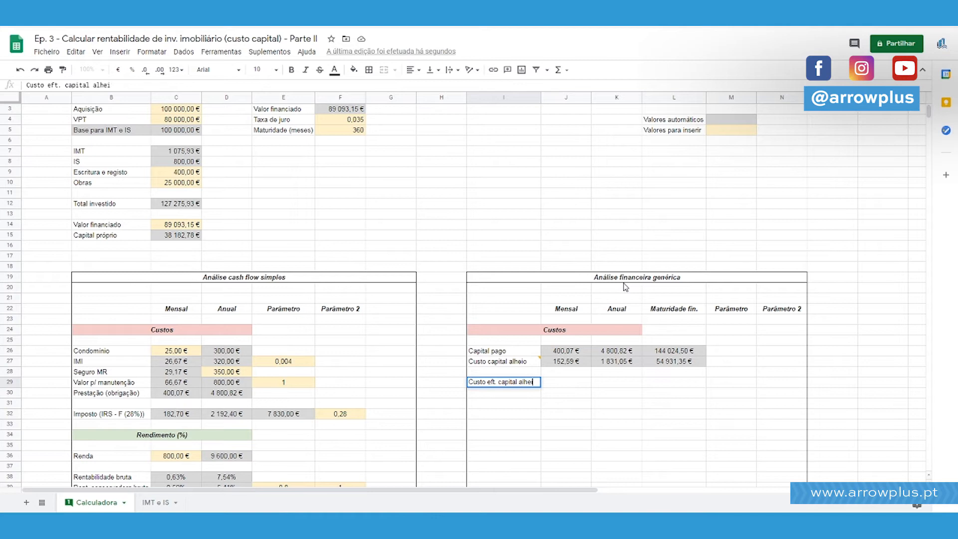
key("Return")
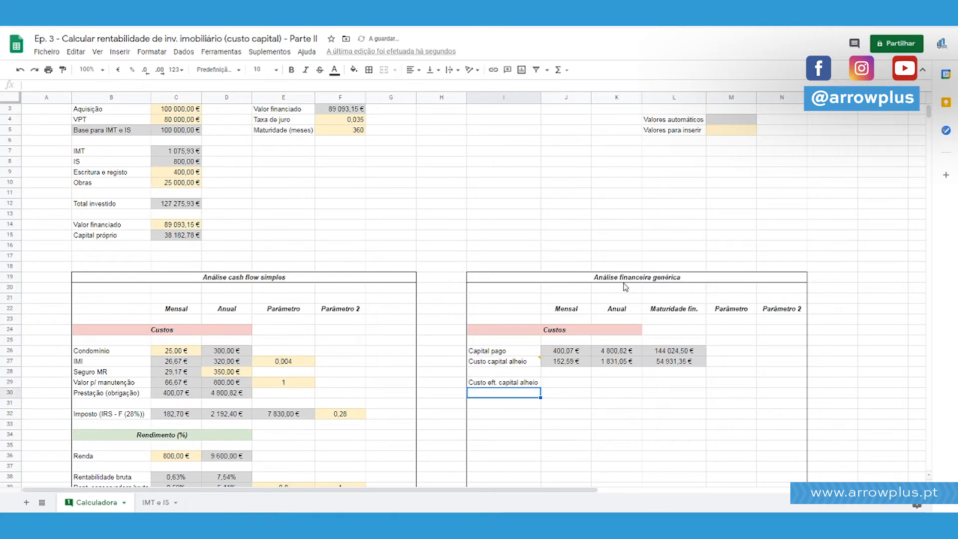
Enter 1 as the "Parâmetro" value of the "Custo eft. capital alheio" row, in M29.
left_click(568, 387)
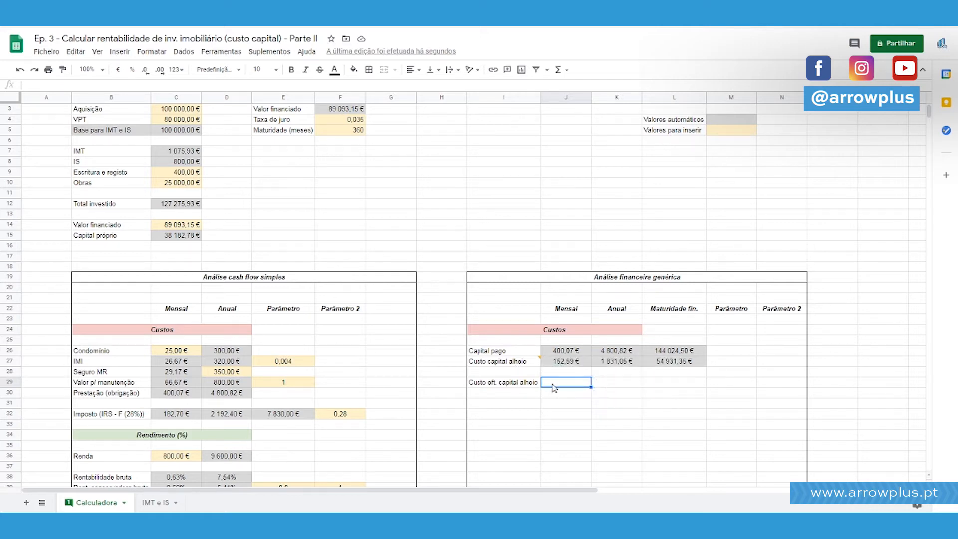
scroll(664, 329, "down", 5)
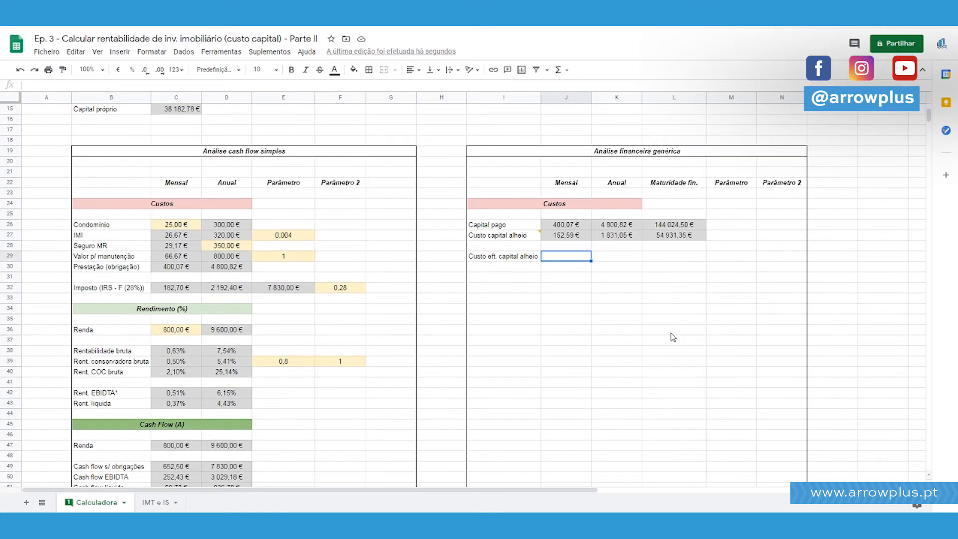
scroll(670, 333, "up", 3)
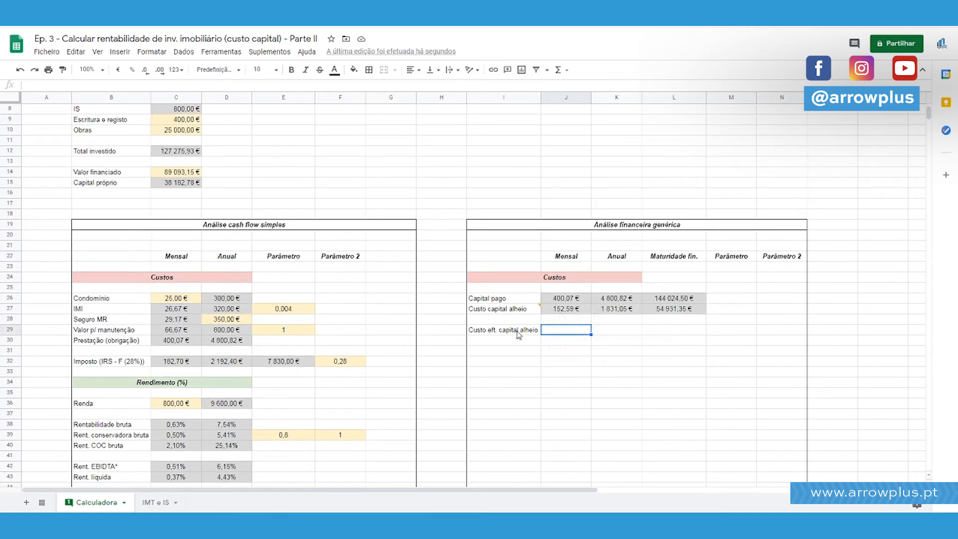
left_click(518, 331)
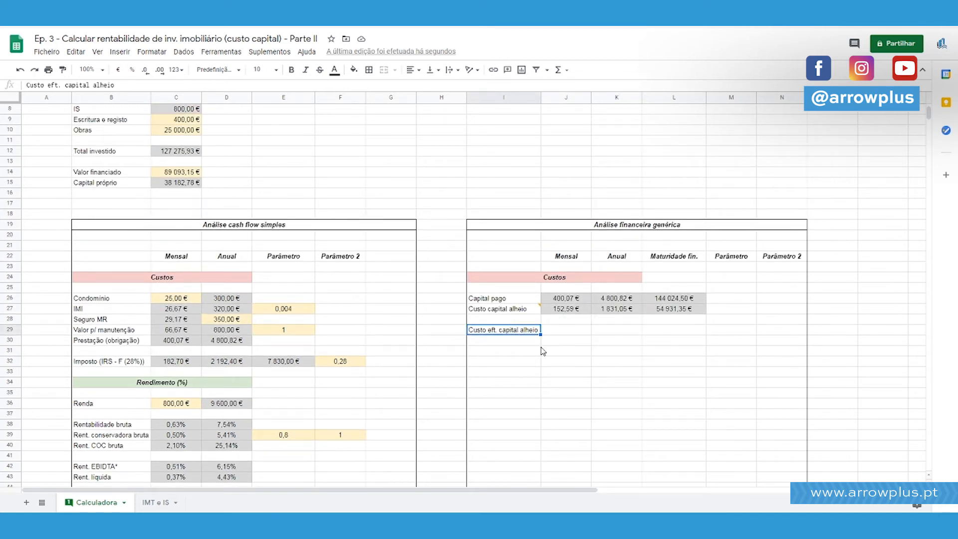
left_click_drag(744, 256, 742, 331)
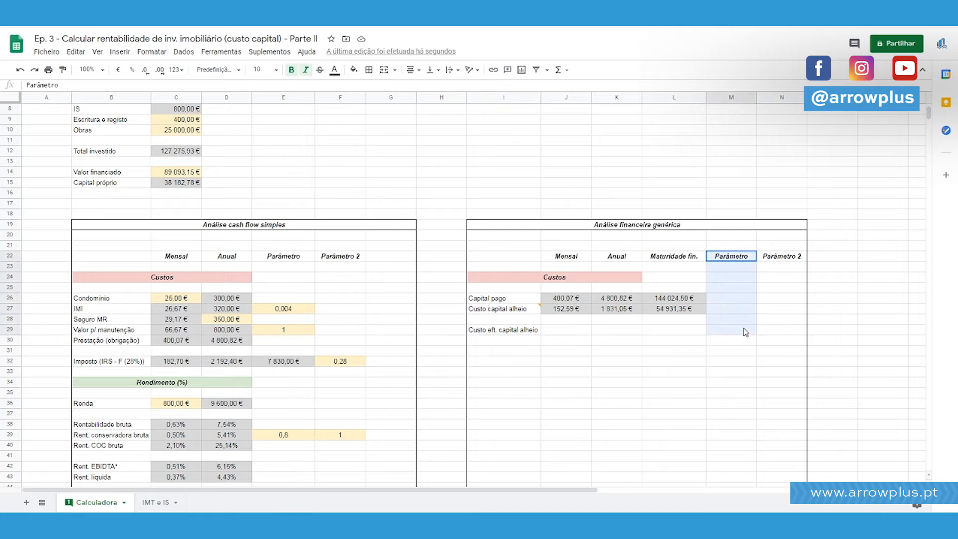
left_click(742, 331)
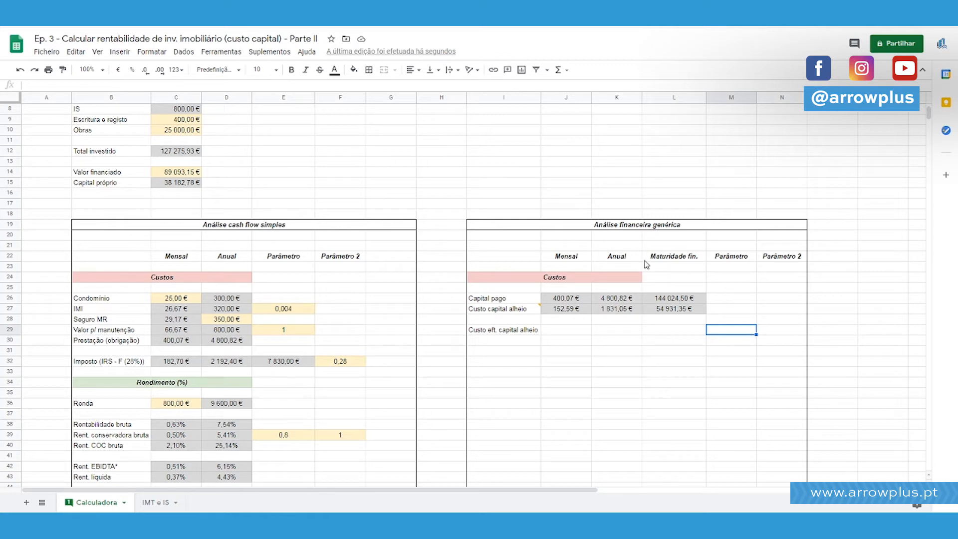
type("1")
Centre-align the parameter cells M26:N29 horizontally.
key("shift+Up")
key("shift+Up")
key("shift+Up")
key("shift+Right")
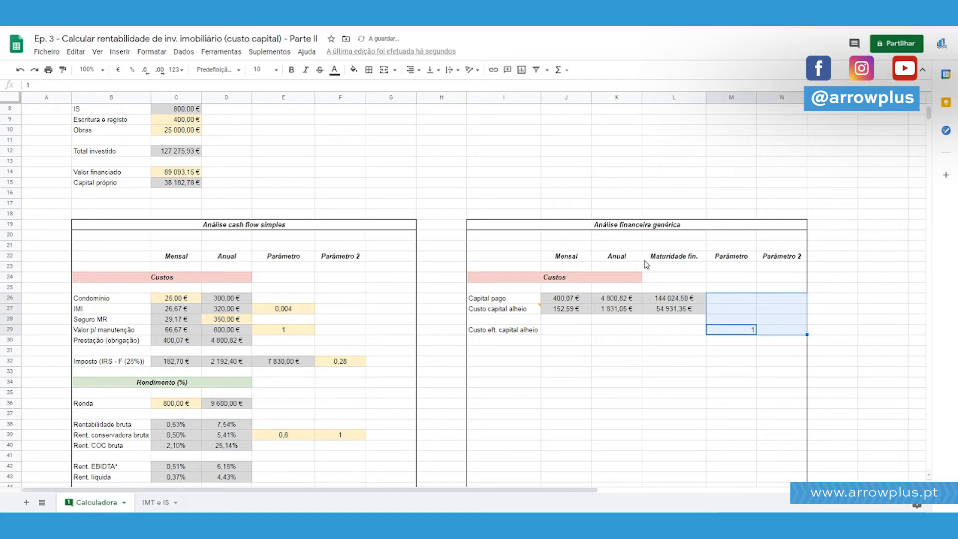
left_click(414, 70)
left_click(422, 86)
Enter the formula =L27 in L29 as the maturity value of "Custo eft. capital alheio".
left_click(648, 333)
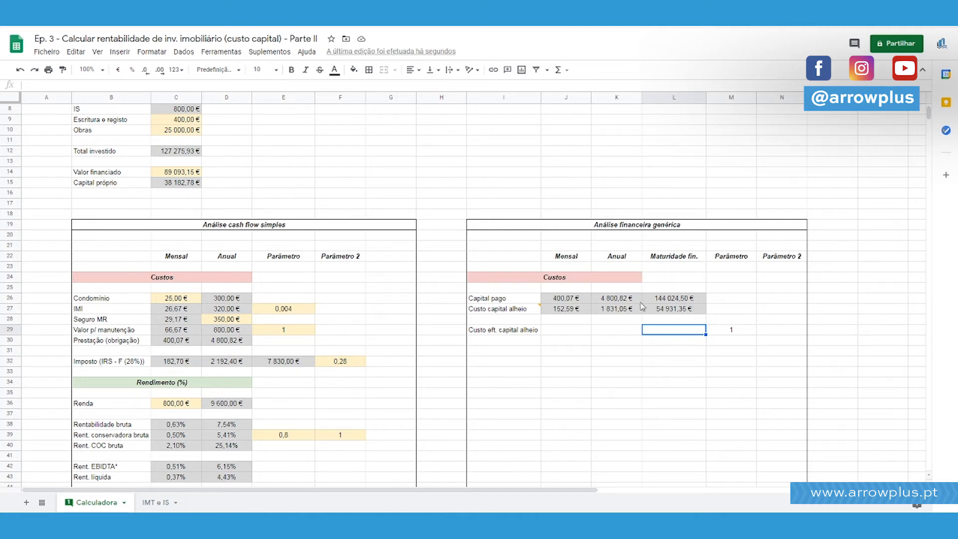
left_click(581, 332)
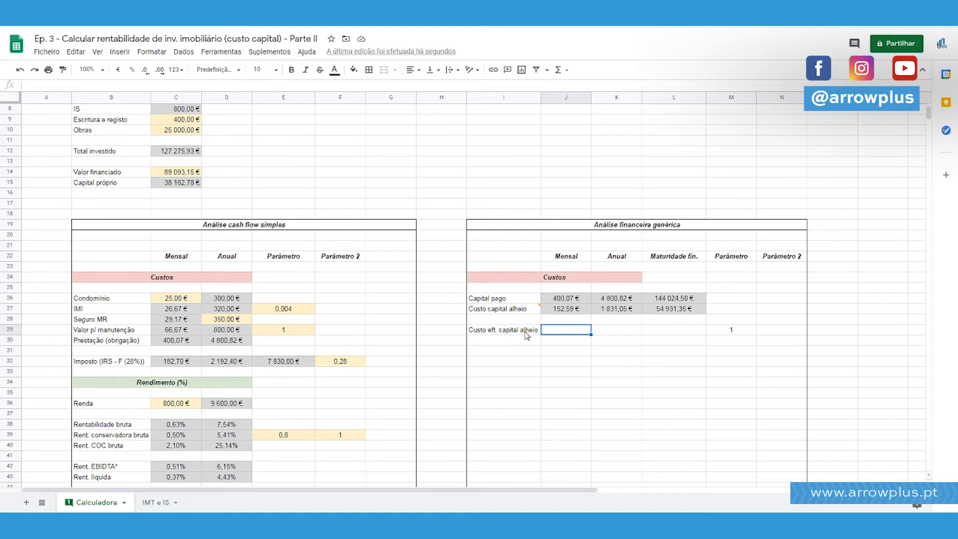
left_click(527, 333)
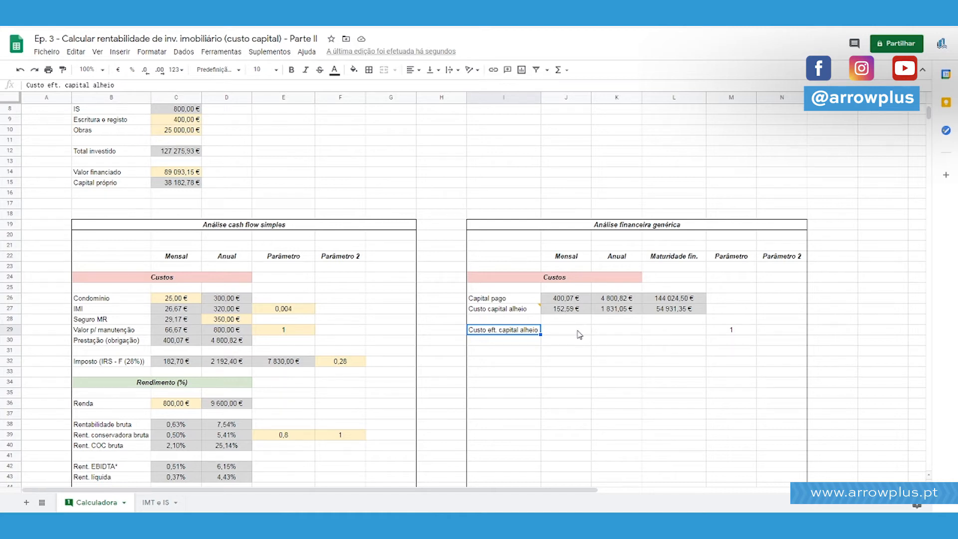
left_click_drag(537, 331, 666, 331)
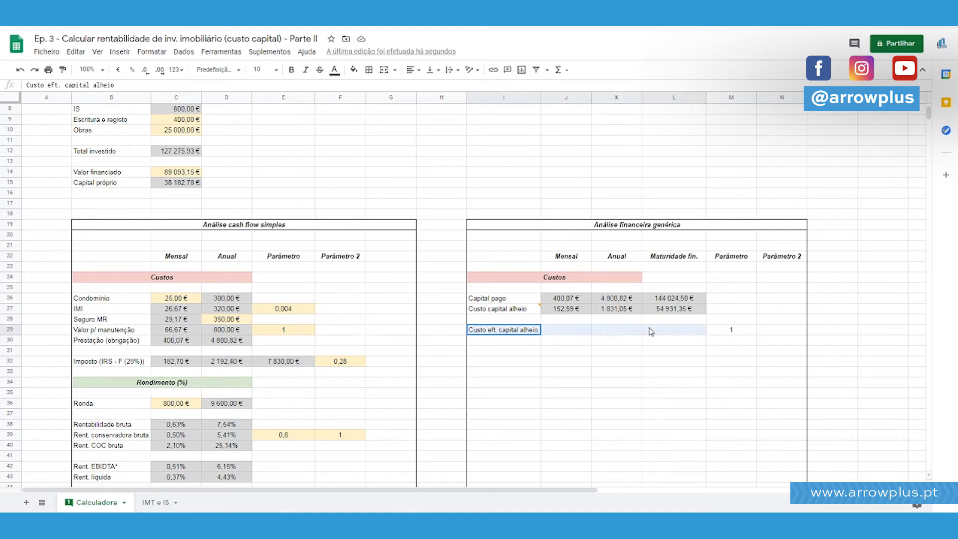
left_click(668, 331)
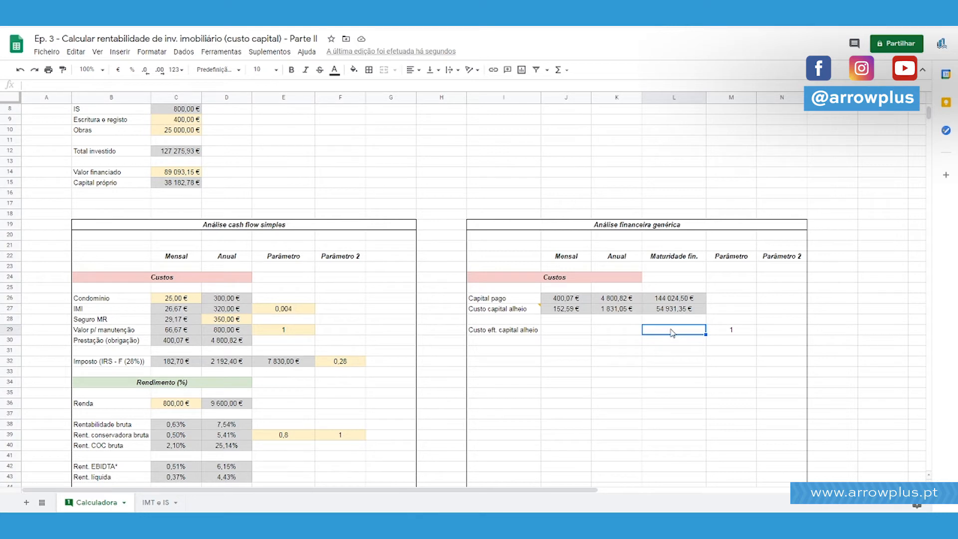
type("=L27")
key("Return")
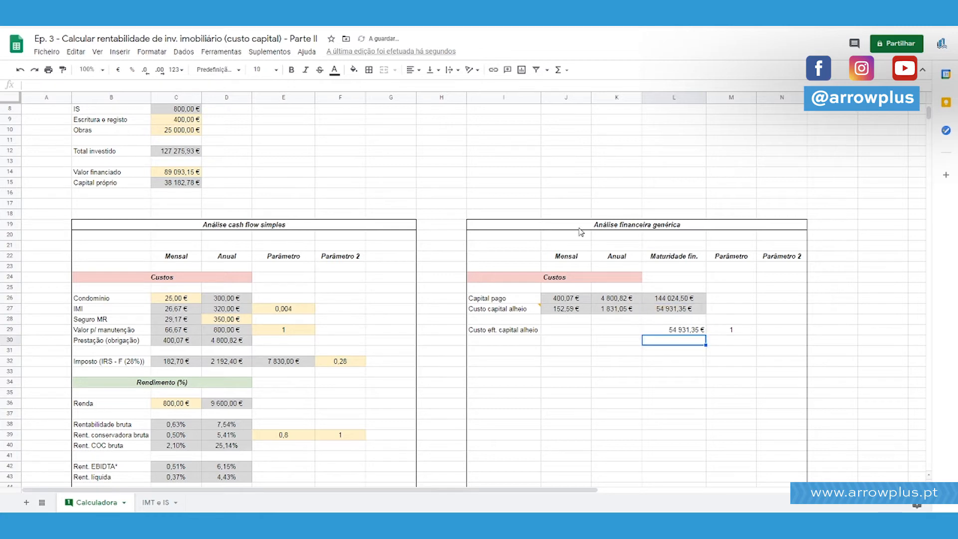
Fill cell L29 with a magenta background.
left_click(698, 335)
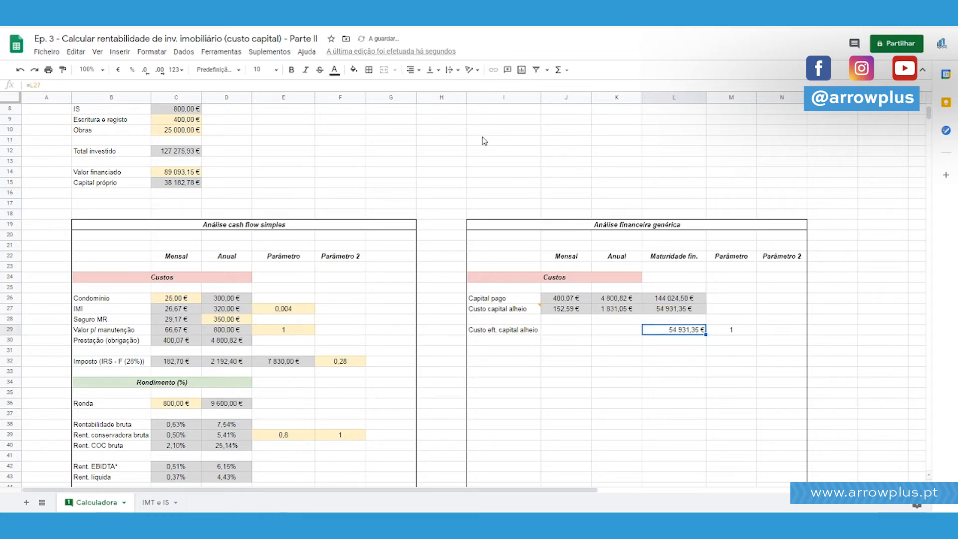
left_click(355, 70)
left_click(457, 117)
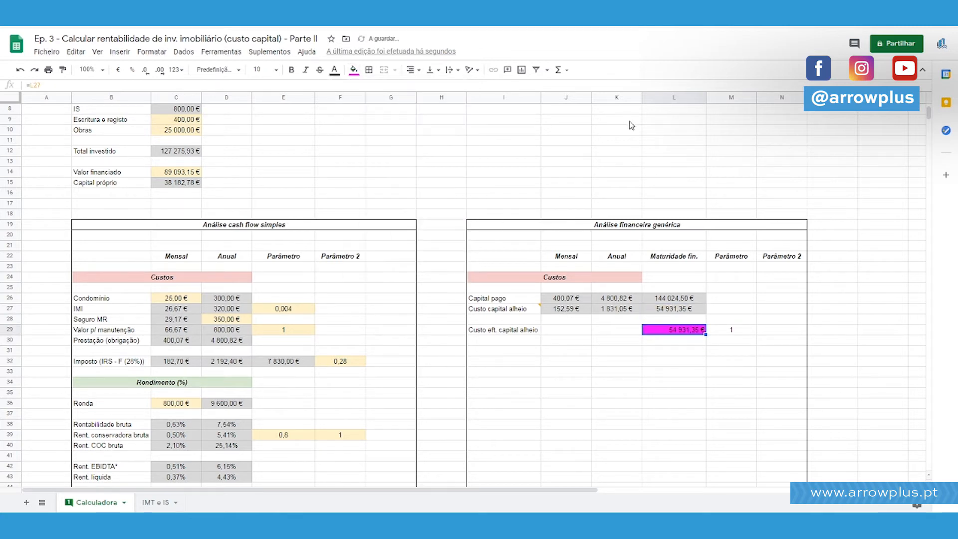
left_click(624, 121)
left_click(684, 333)
left_click(577, 333)
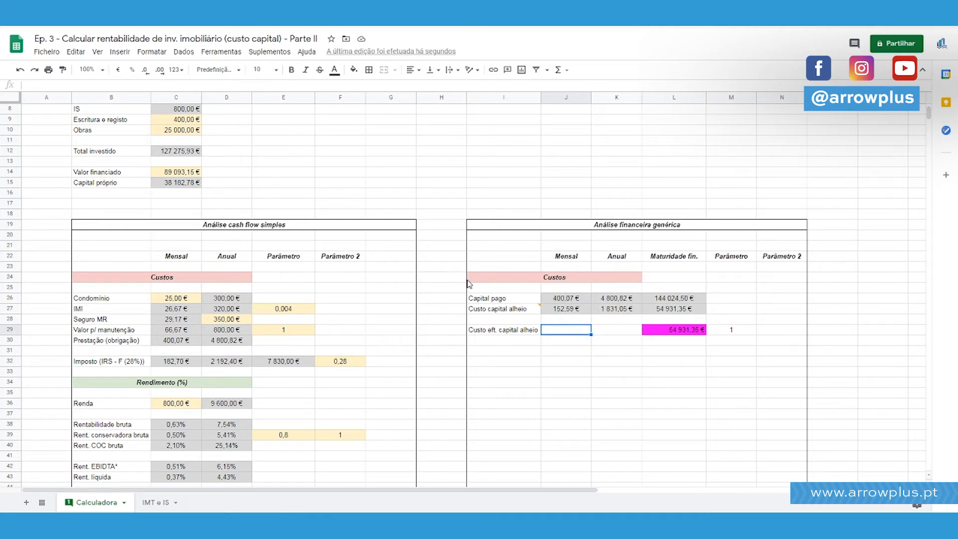
scroll(469, 281, "down", 4)
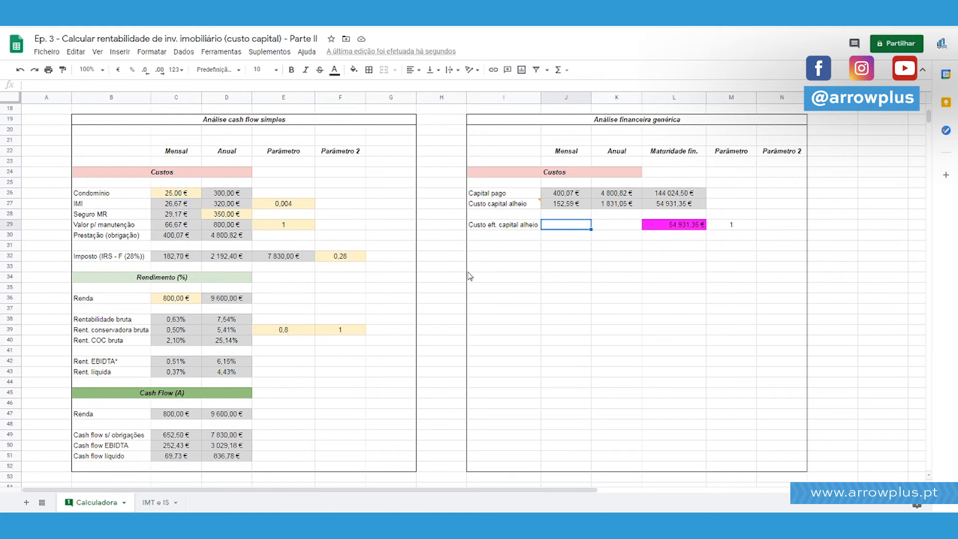
scroll(469, 276, "up", 5)
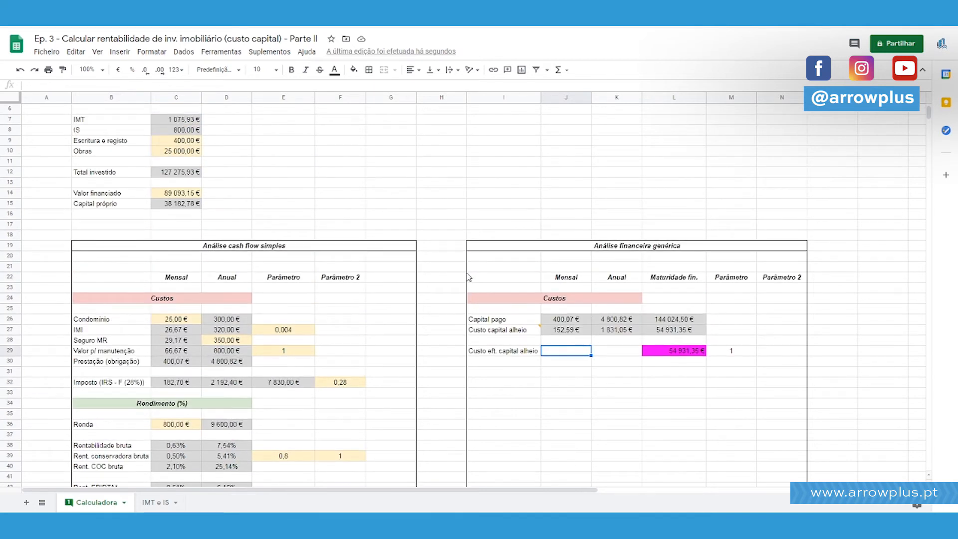
type("=")
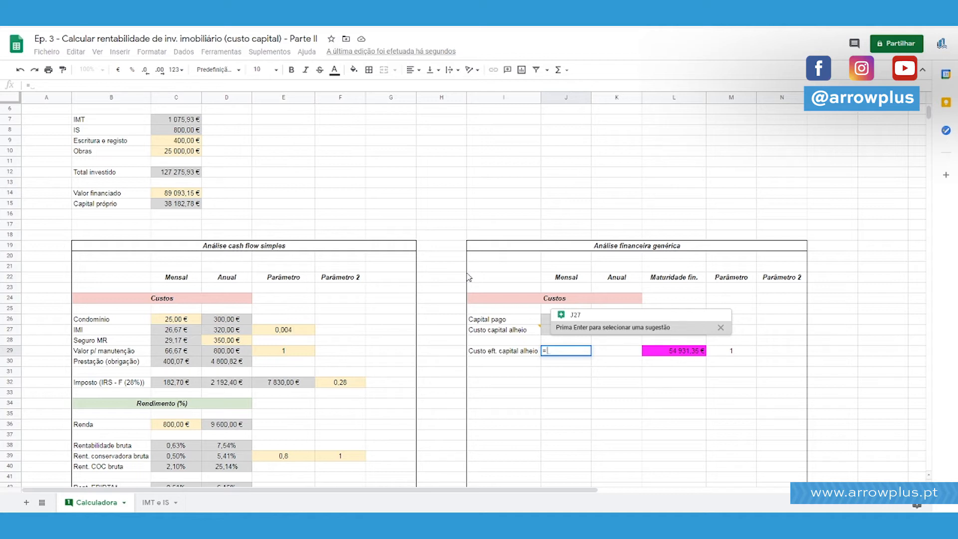
key("Escape")
Change the label "Capital pago" in I26 to "Capital (+juro) pago".
left_click(193, 363)
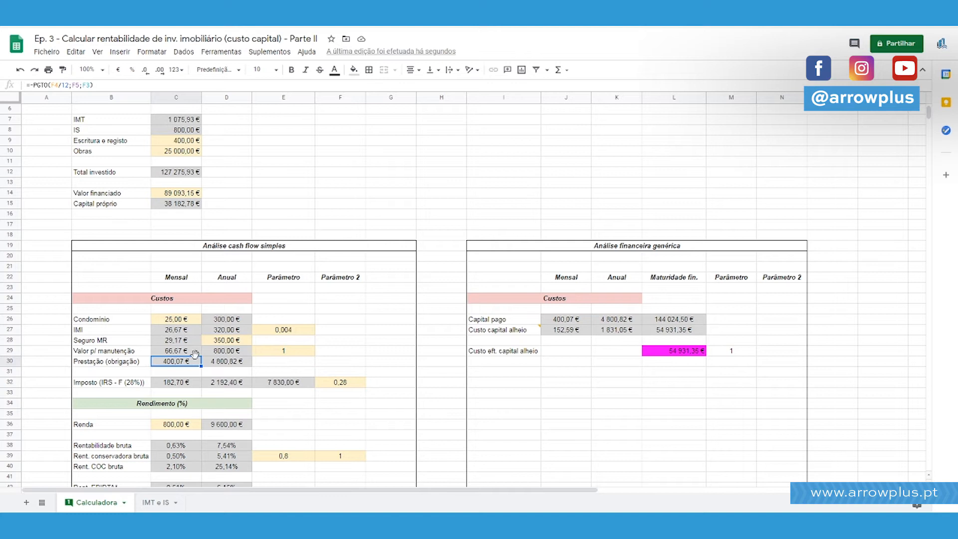
left_click(487, 319)
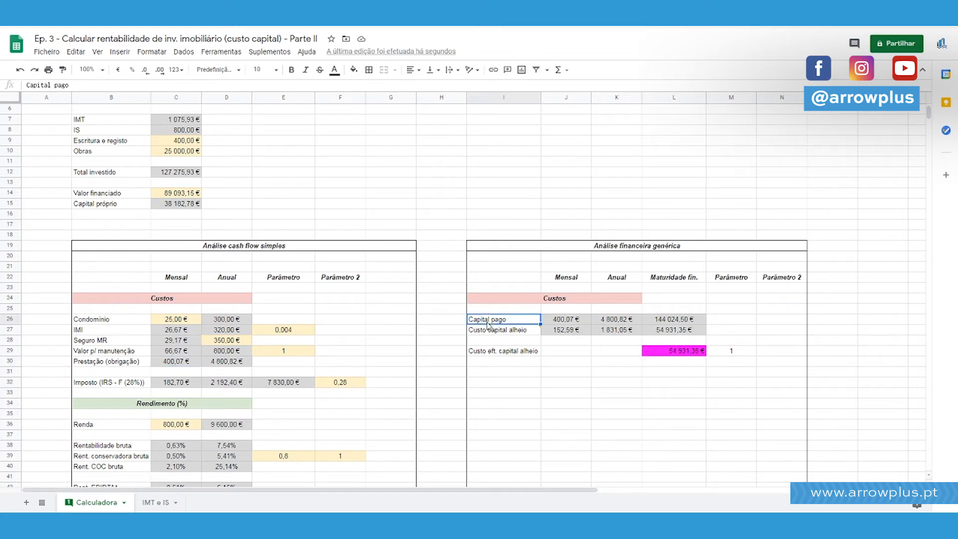
double_click(488, 319)
type("(")
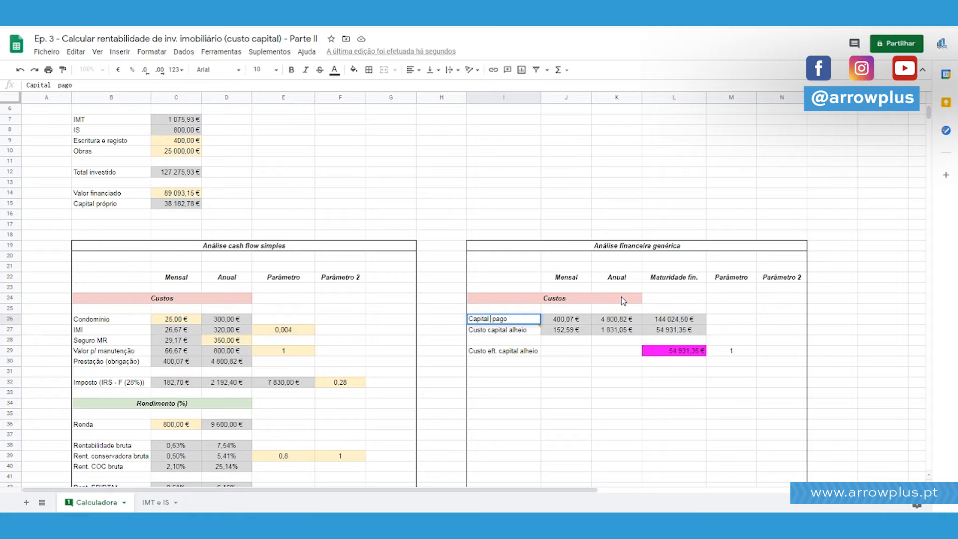
type("+juro)")
key("Return")
Examine the "Capital (+juro) pago" row and the maturity formulas of paid capital and borrowed-capital cost in L26 and L27.
key("Up")
key("shift+Right")
key("shift+Right")
key("shift+Right")
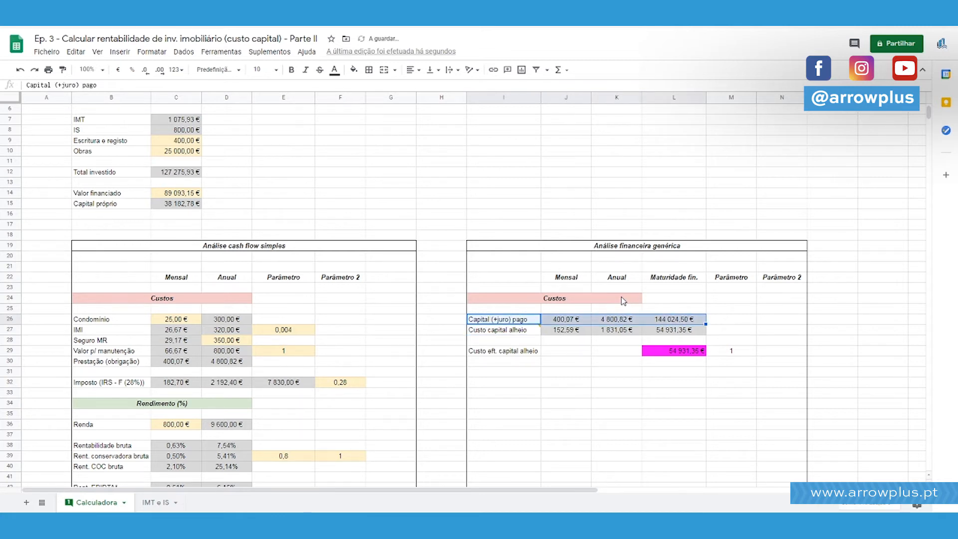
key("Right")
key("Right")
key("Right")
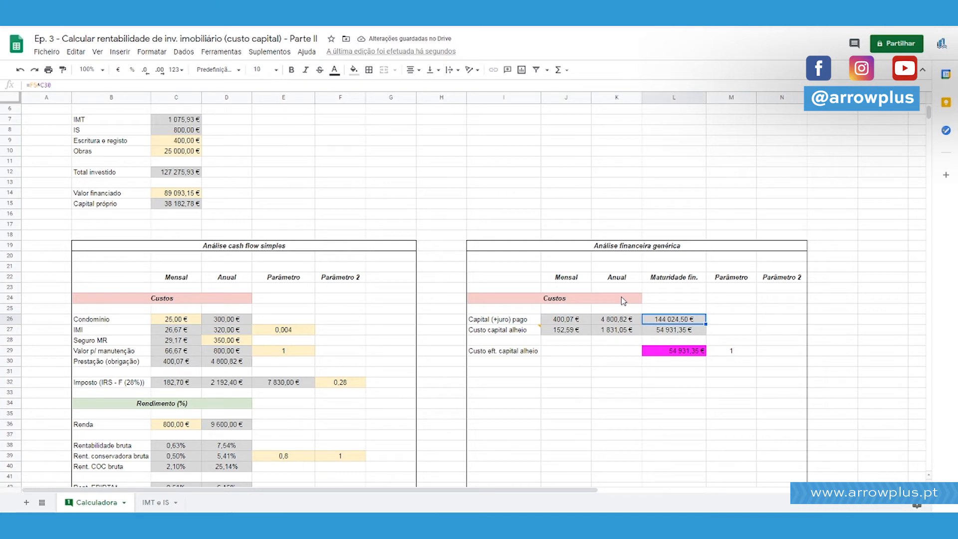
key("shift+Down")
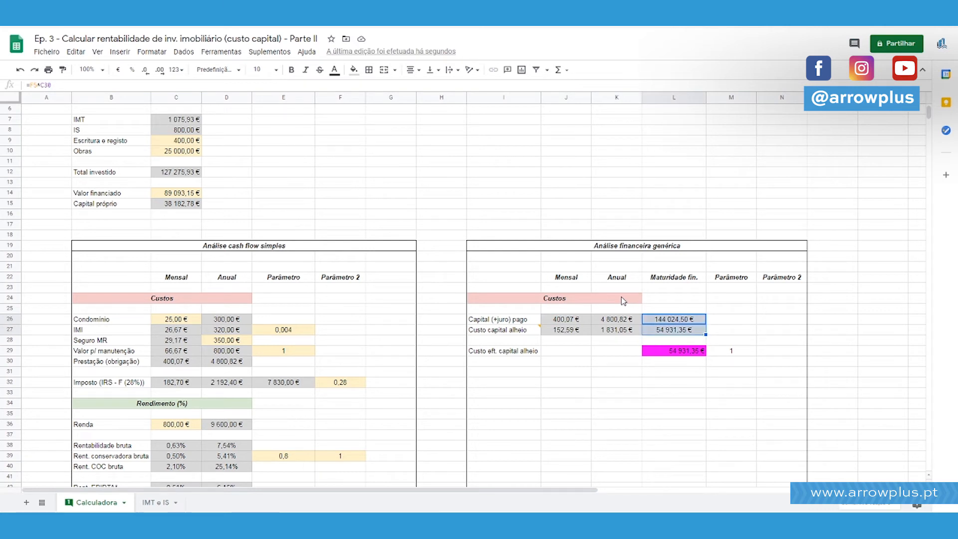
left_click(690, 334)
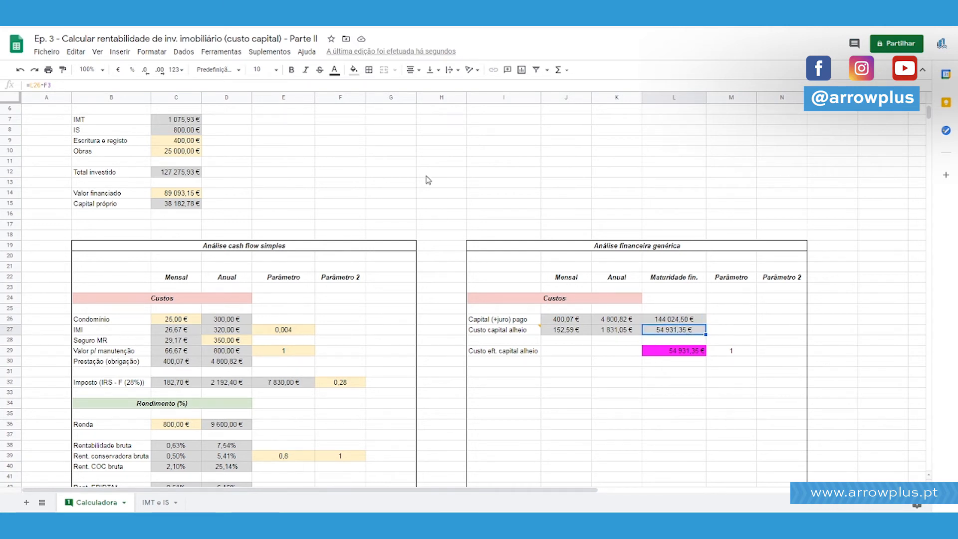
scroll(429, 180, "up", 2)
left_click(497, 373)
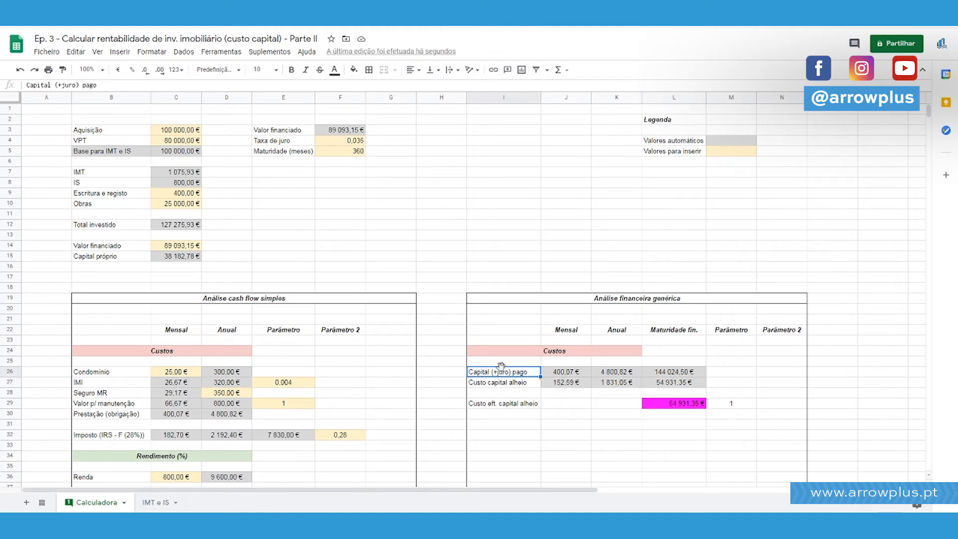
Examine the PGTO formula of "Prestação (obrigação)" in C30 and read the function's help description.
left_click(563, 436)
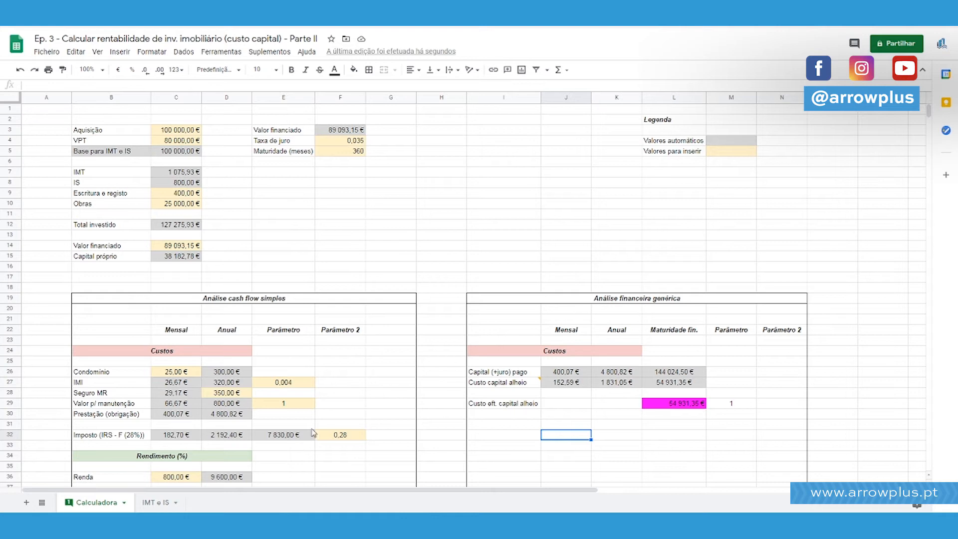
left_click(194, 417)
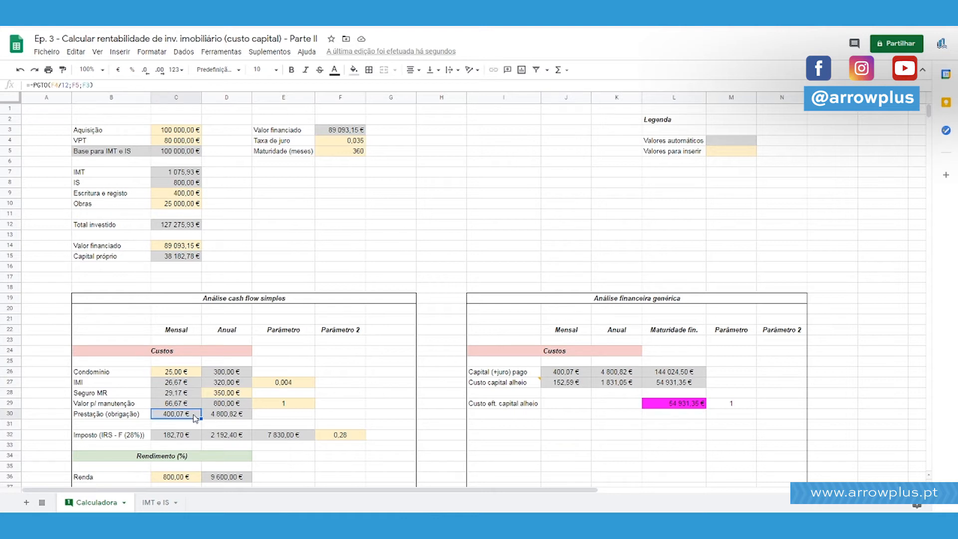
double_click(42, 86)
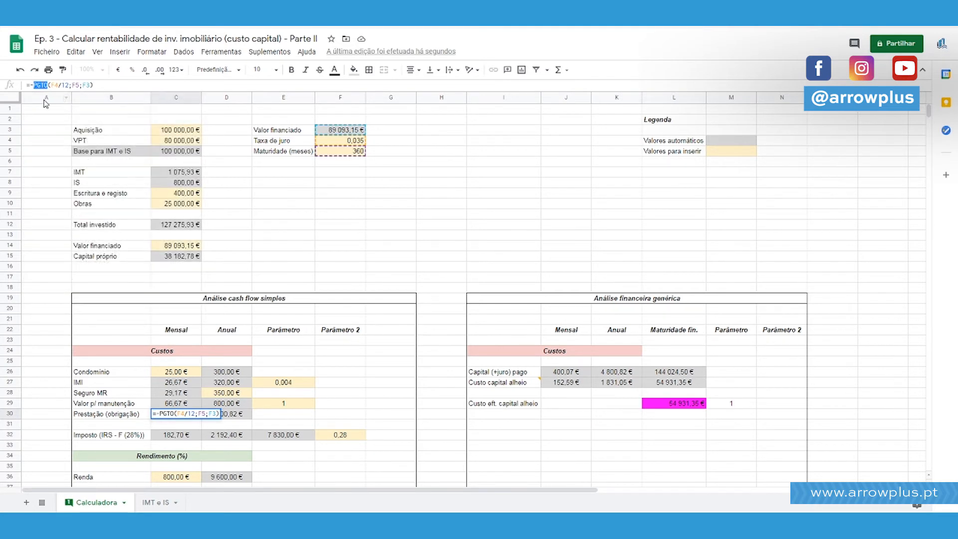
left_click(43, 86)
left_click_drag(37, 159, 108, 175)
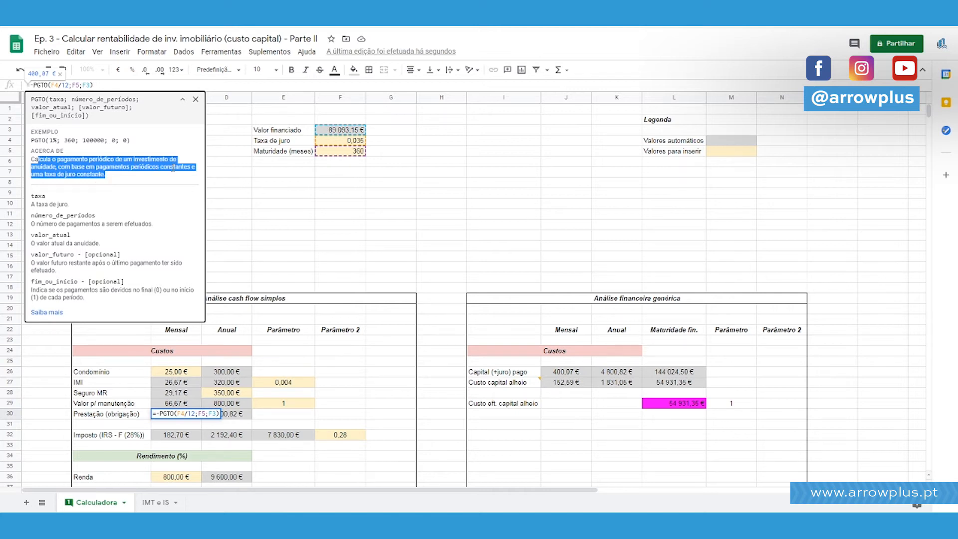
left_click_drag(89, 167, 185, 166)
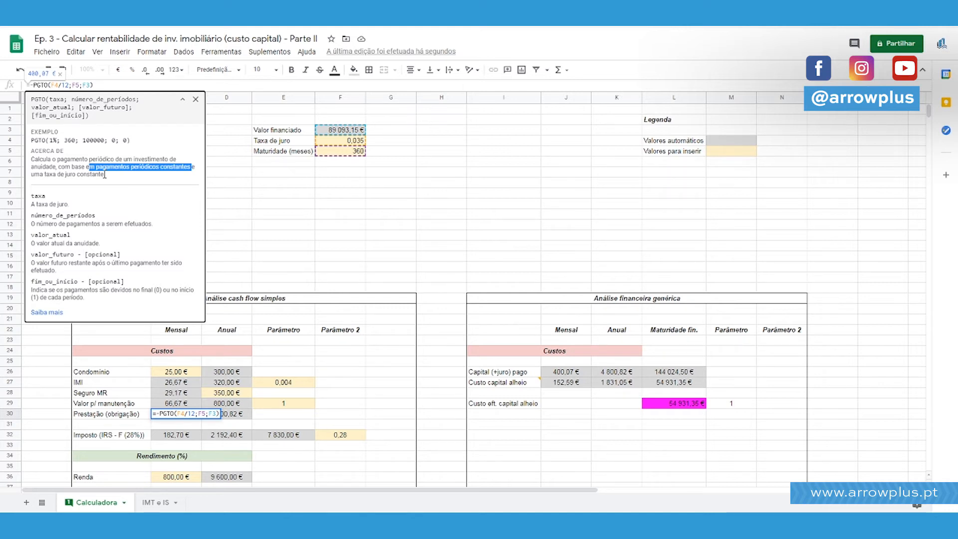
left_click_drag(105, 176, 31, 175)
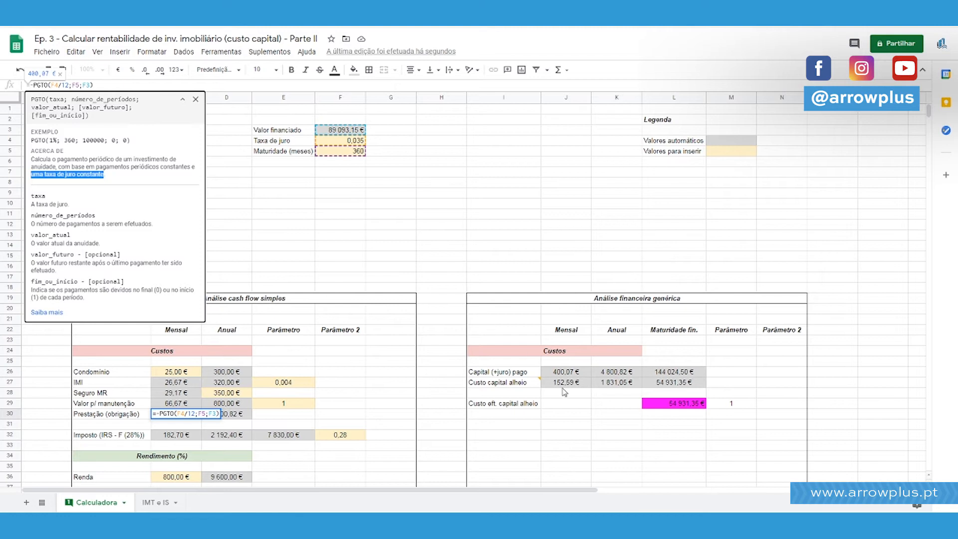
left_click(181, 414)
key("Escape")
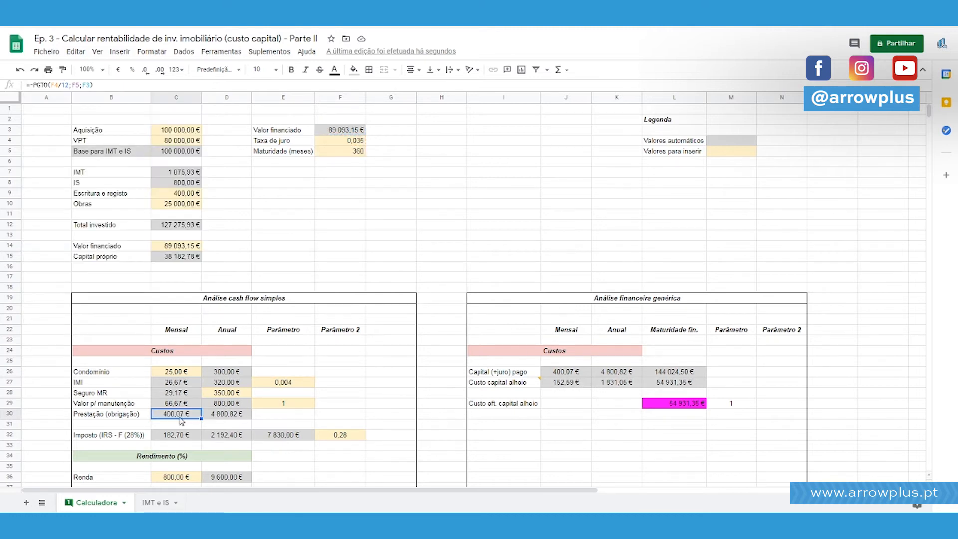
left_click(36, 86)
left_click_drag(61, 160, 110, 165)
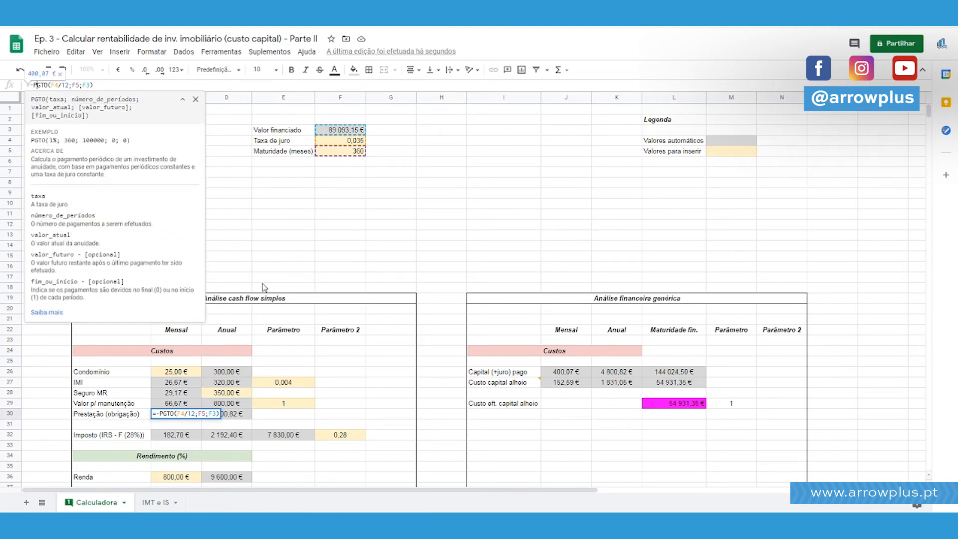
key("Escape")
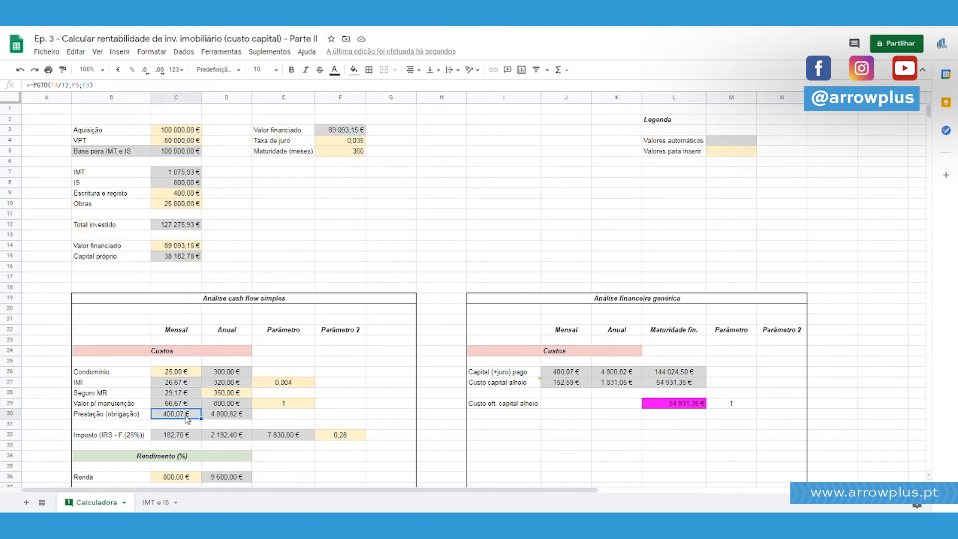
Add the comment "Mês da prestação" to the parameter cell M29 of "Custo eft. capital alheio".
left_click(538, 405)
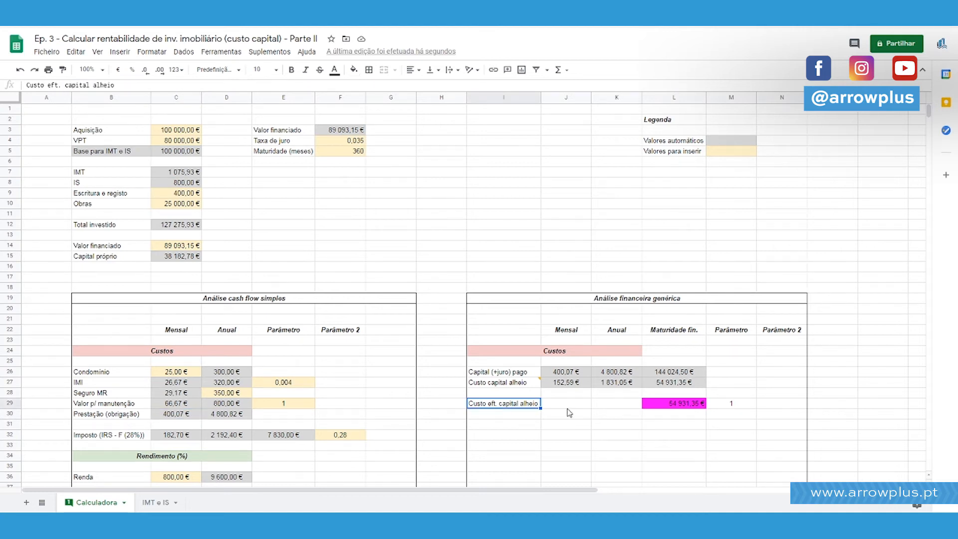
left_click_drag(736, 329, 744, 406)
left_click(743, 410)
right_click(743, 411)
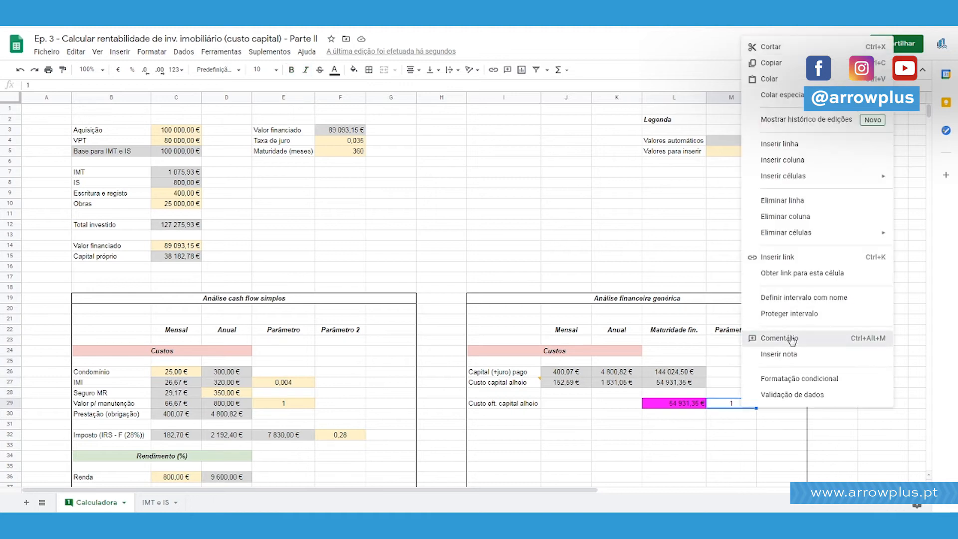
left_click(772, 338)
type("Mês da prestaç")
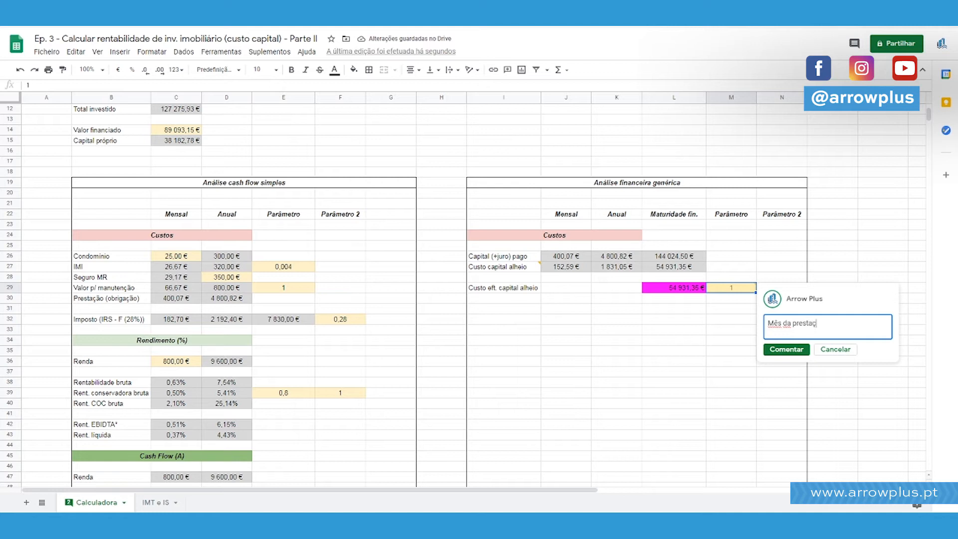
type("ão")
key("Return")
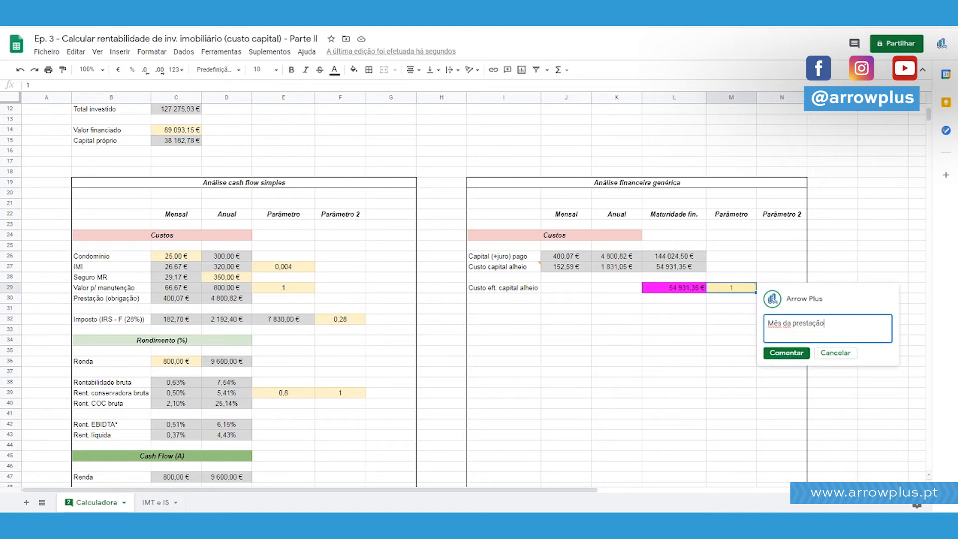
left_click(786, 352)
left_click(673, 288)
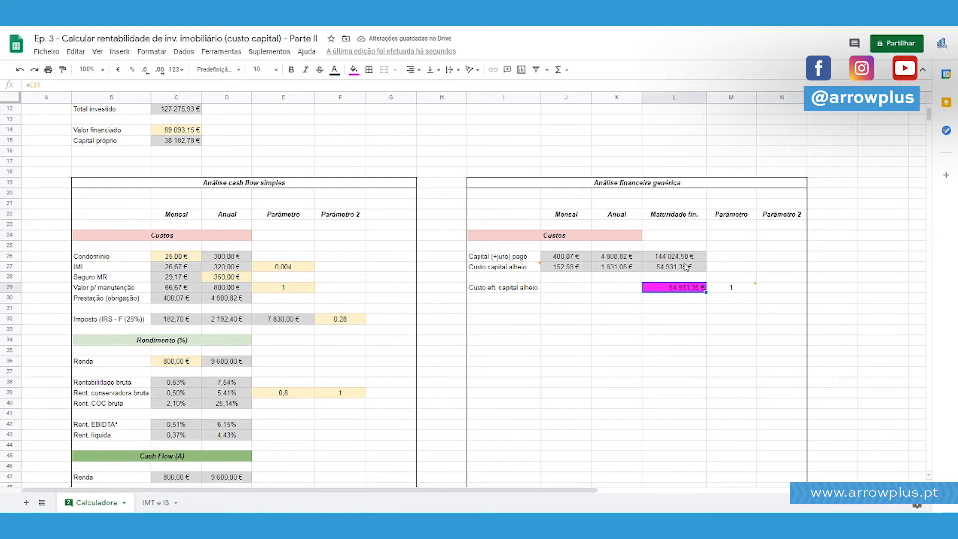
left_click(569, 291)
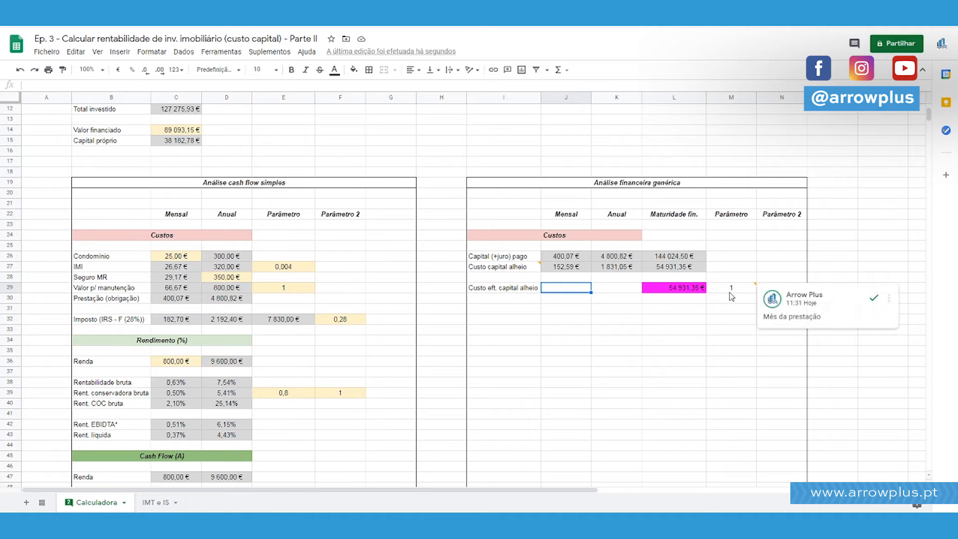
type("=")
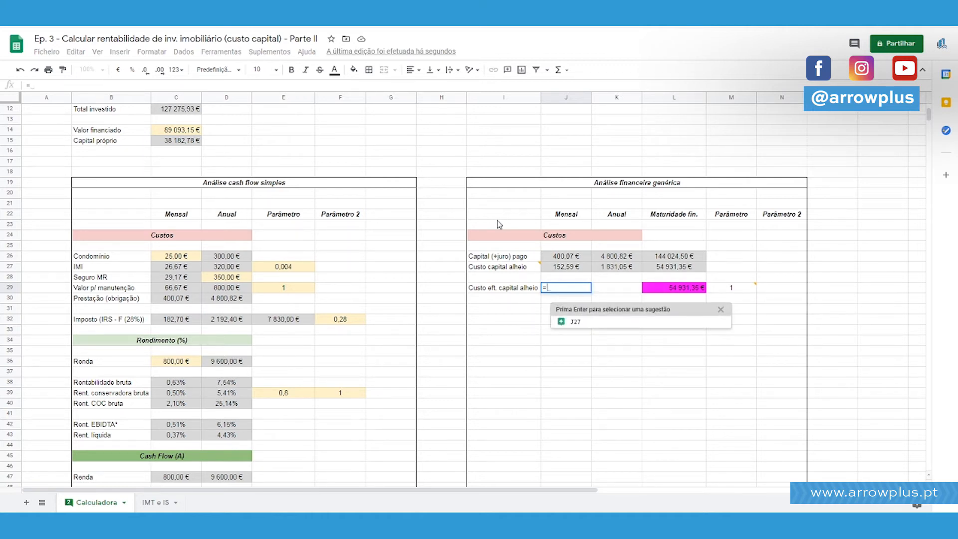
type("P")
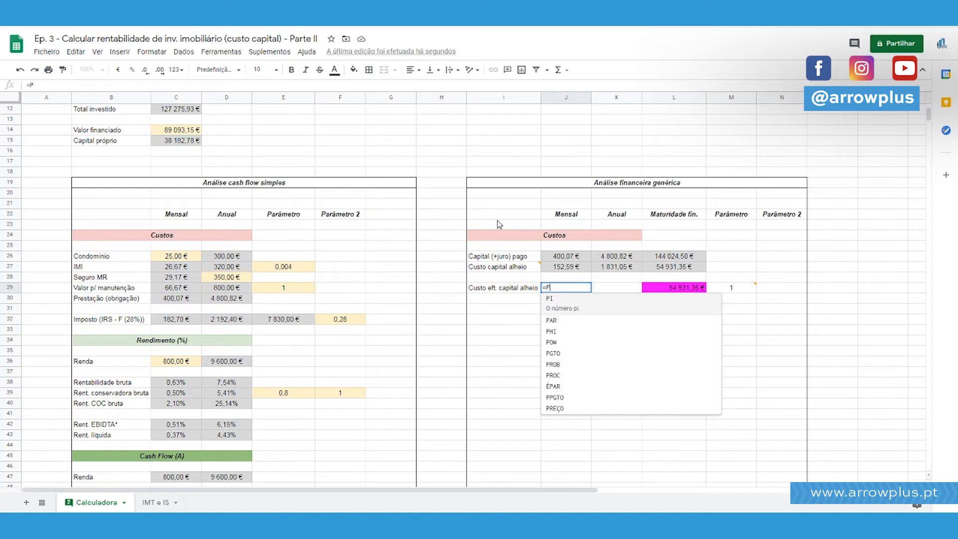
key("BackSpace")
key("Escape")
Move the "Custo eft. capital alheio" row from I29:M29 down one row to I30:M30.
key("Left")
key("shift+Right")
key("shift+Right")
key("shift+Right")
key("shift+Right")
key("ctrl+x")
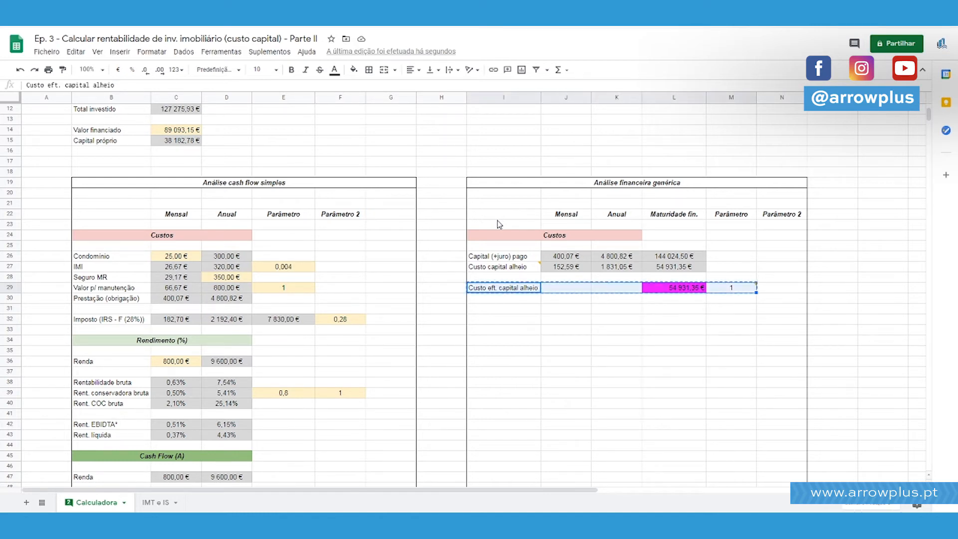
key("Down")
key("ctrl+v")
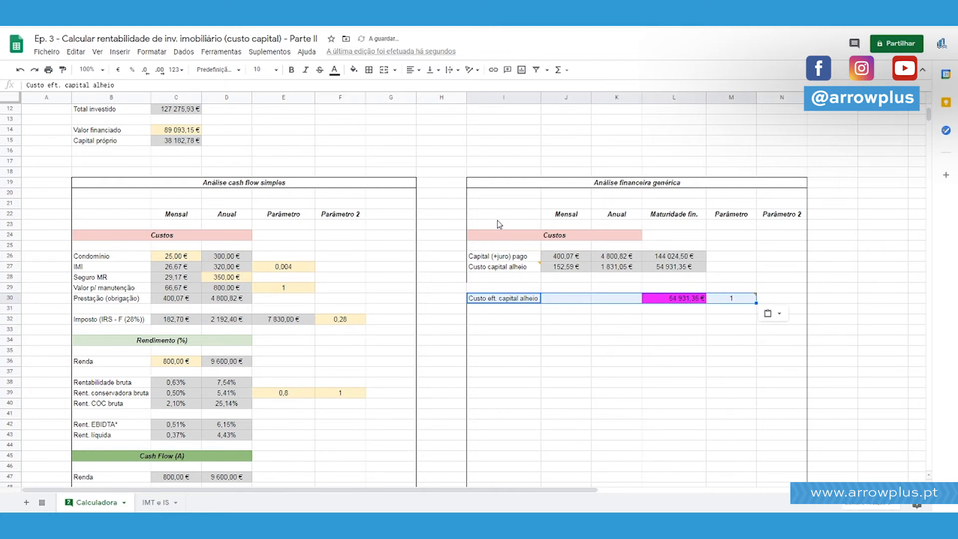
Reapply an outer border around the whole "Análise financeira genérica" block, from row 19 to row 52.
left_click_drag(488, 182, 668, 427)
left_click(368, 70)
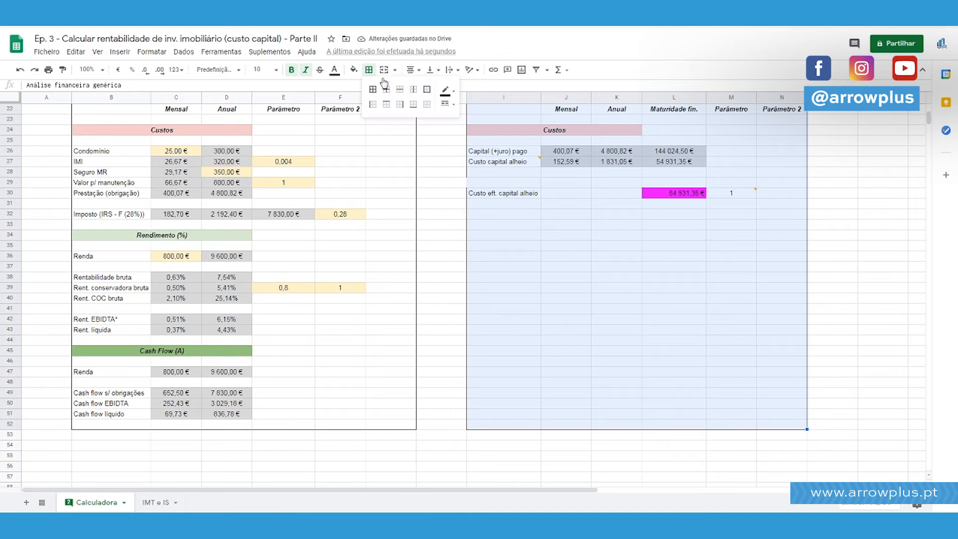
left_click(426, 93)
left_click(531, 245)
scroll(514, 239, "up", 3)
Enter the label "Capital pago" in I29.
left_click(514, 290)
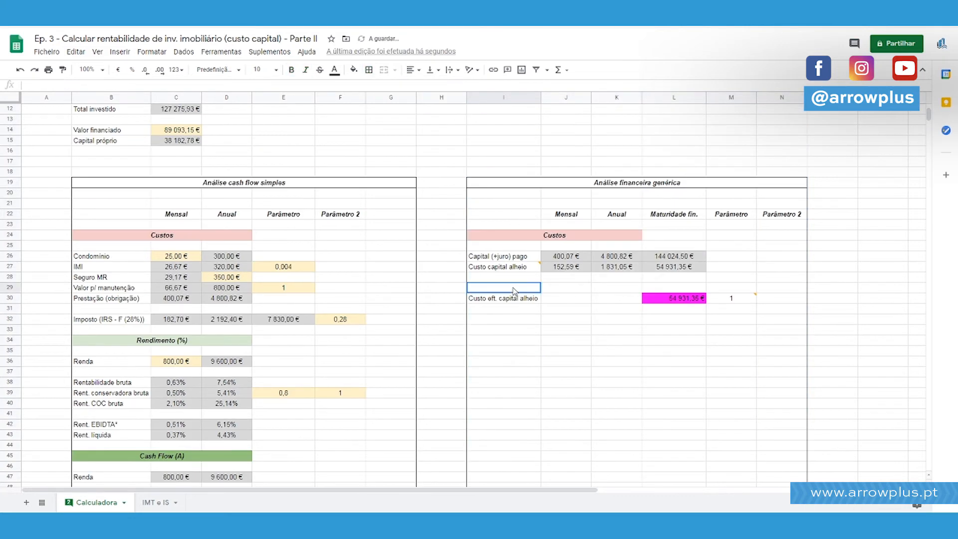
type("Capital pago")
key("Return")
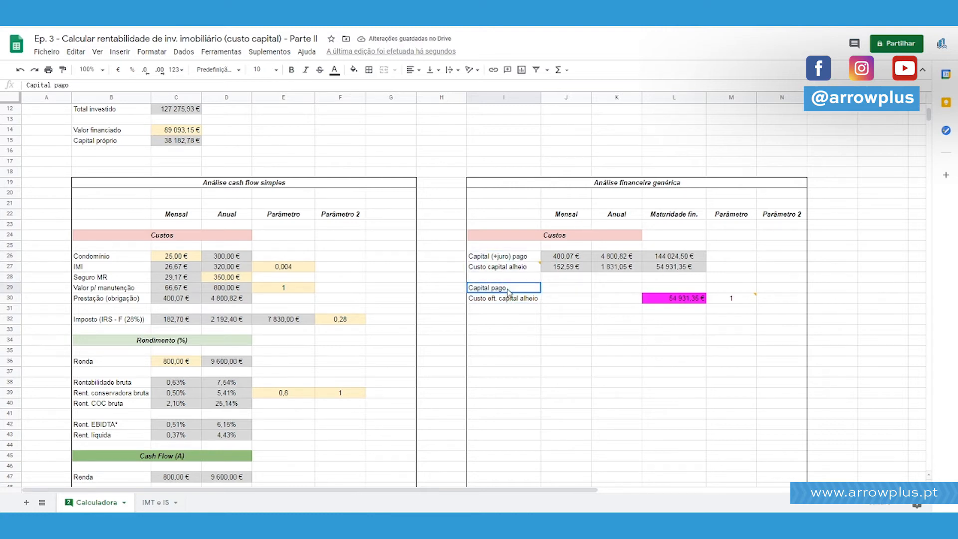
Append "(juro)" to the "Custo eft. capital alheio" label in I30 and widen column I to fit it.
left_click(505, 305)
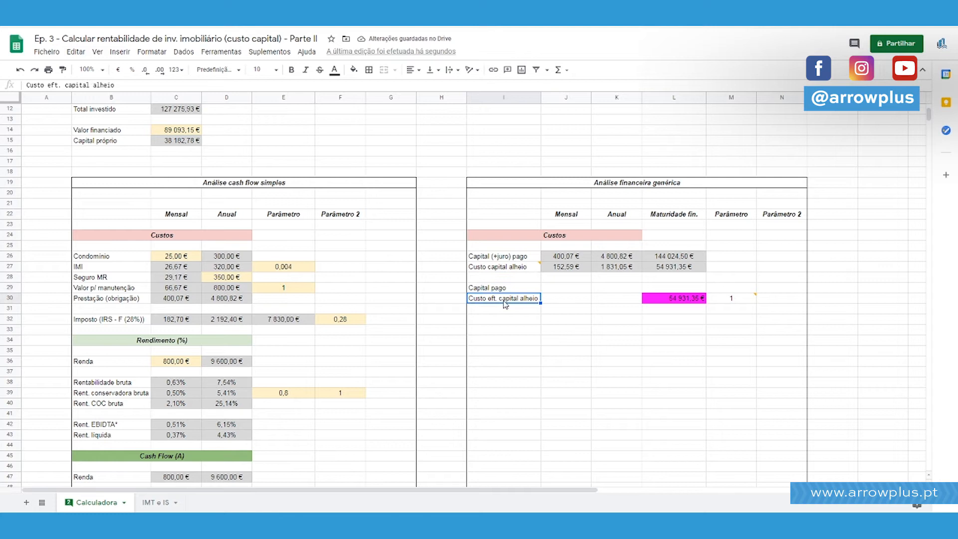
left_click(179, 84)
type("(juro)")
key("Return")
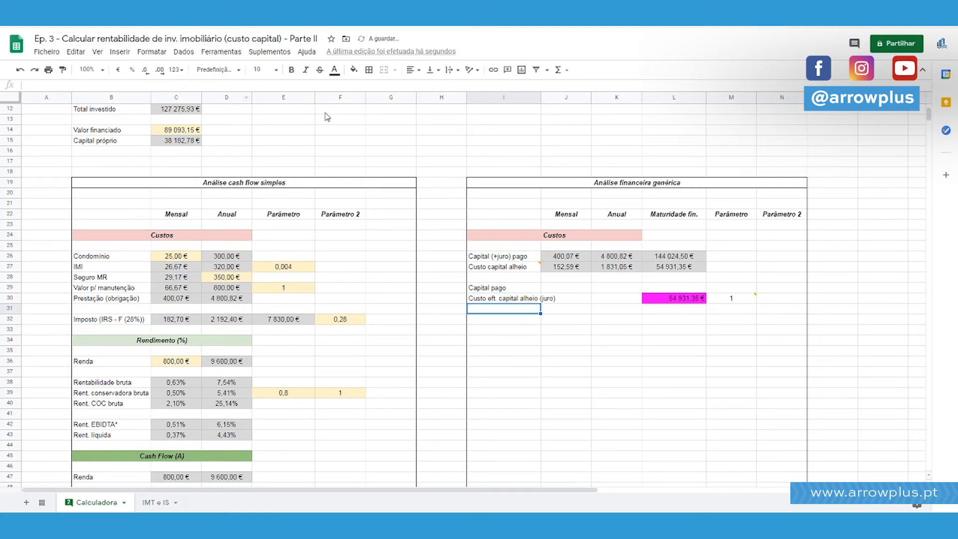
left_click_drag(541, 97, 560, 98)
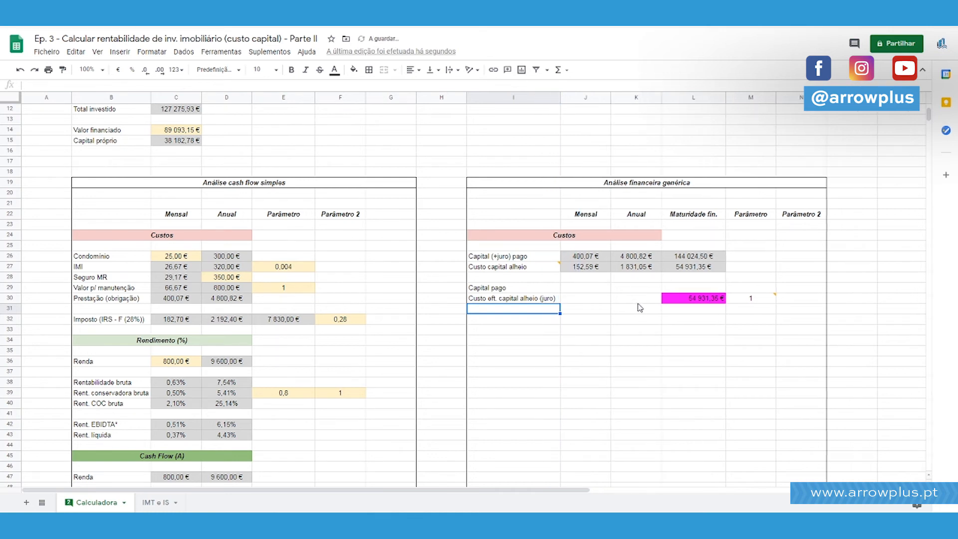
left_click(639, 329)
Enter the formula =F3 in L29 so the maturity value of "Capital pago" references the financed amount.
left_click(526, 289)
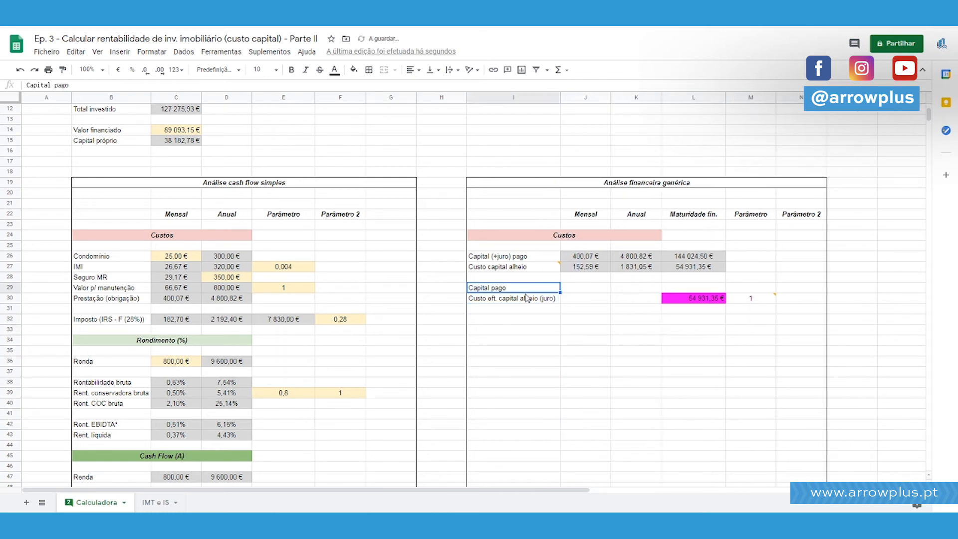
left_click(527, 299)
left_click(528, 289)
scroll(650, 331, "up", 2)
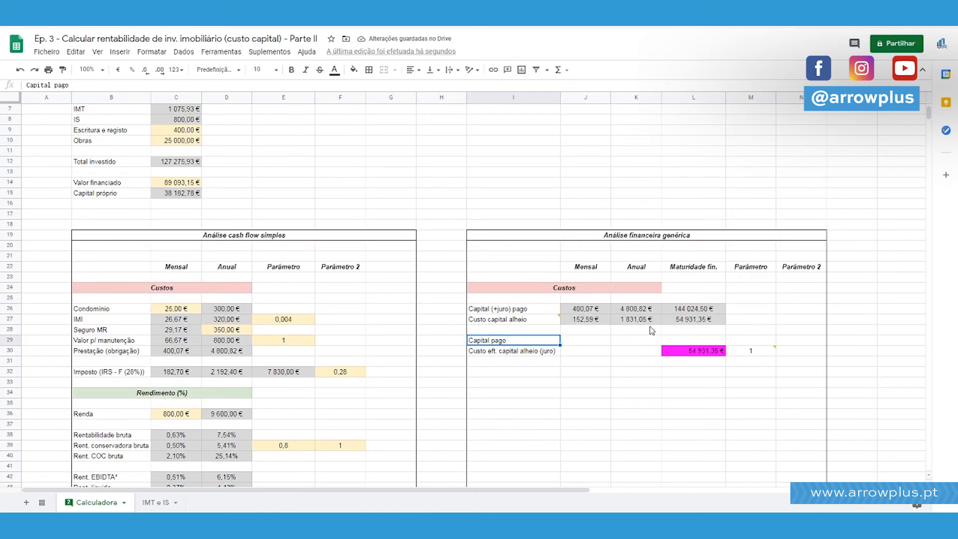
scroll(651, 330, "up", 2)
left_click(706, 392)
type("=")
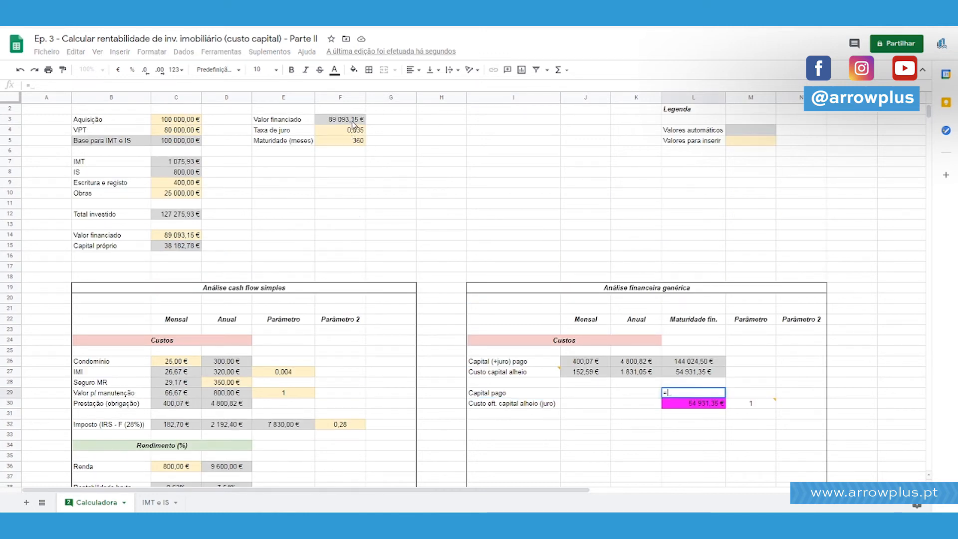
left_click(353, 124)
key("Return")
key("Up")
Fill L29 with magenta and the monthly and annual "Capital pago" cells J29:K29 with grey.
left_click(710, 397)
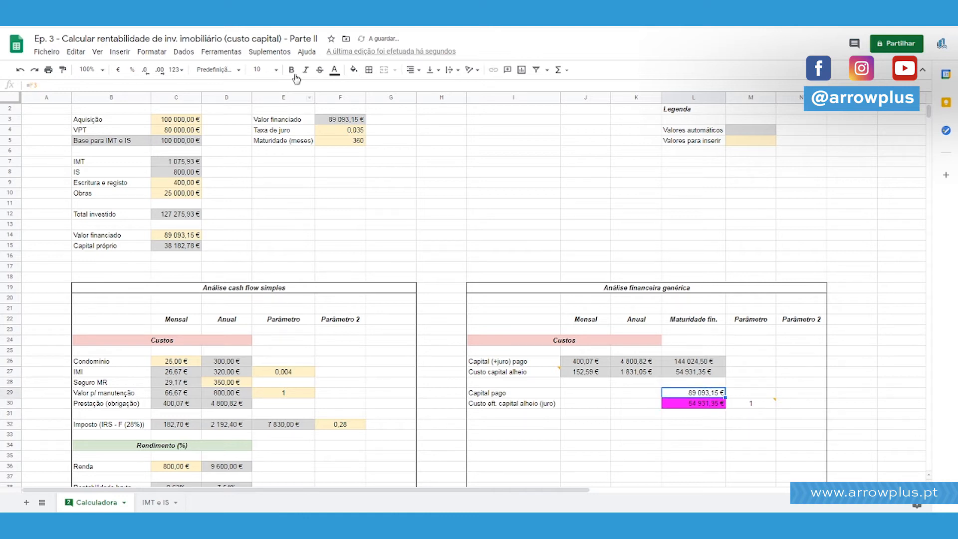
left_click(354, 73)
left_click(461, 123)
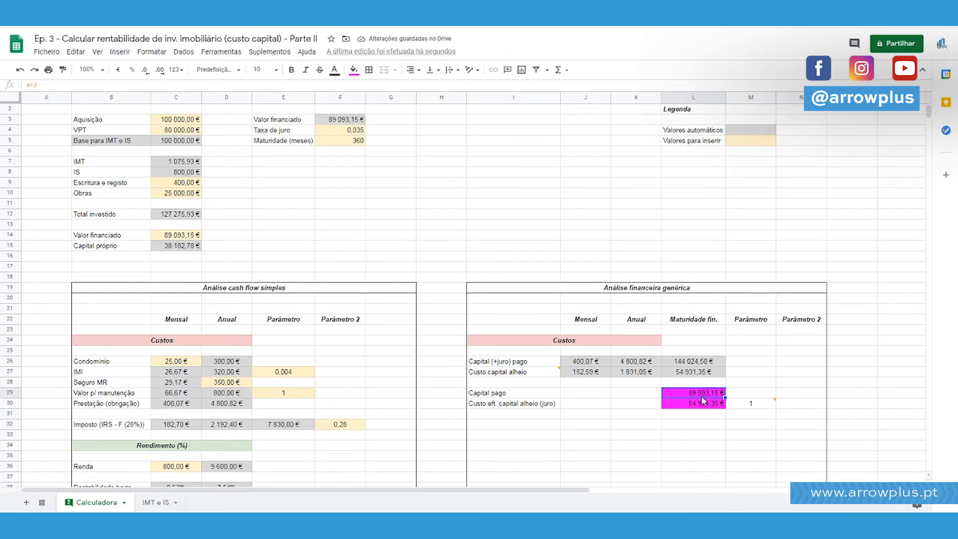
left_click_drag(648, 398, 584, 398)
left_click(354, 69)
left_click(424, 100)
Enter the formula =L29/12 in K29 as the annual value of "Capital pago".
left_click(646, 392)
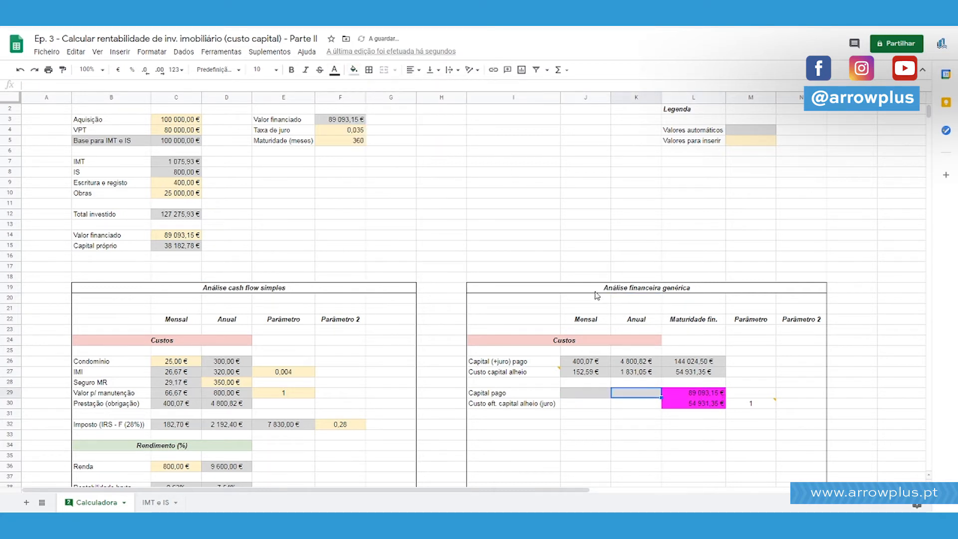
type("=")
key("Right")
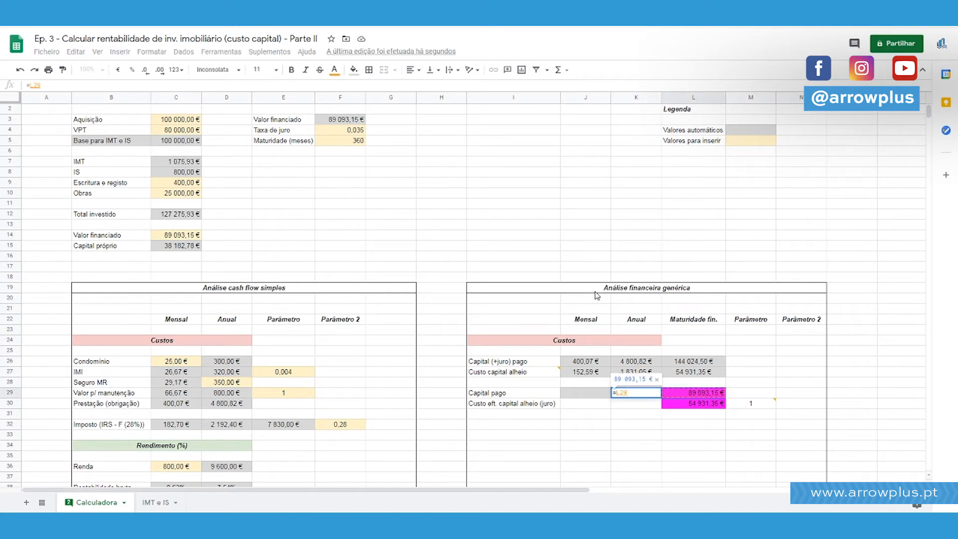
type("/12")
key("Return")
Correct the divisor of the K29 formula so that L29 is divided by the loan maturity in years.
key("Up")
key("Up")
key("Up")
key("Up")
key("Down")
key("Down")
key("Down")
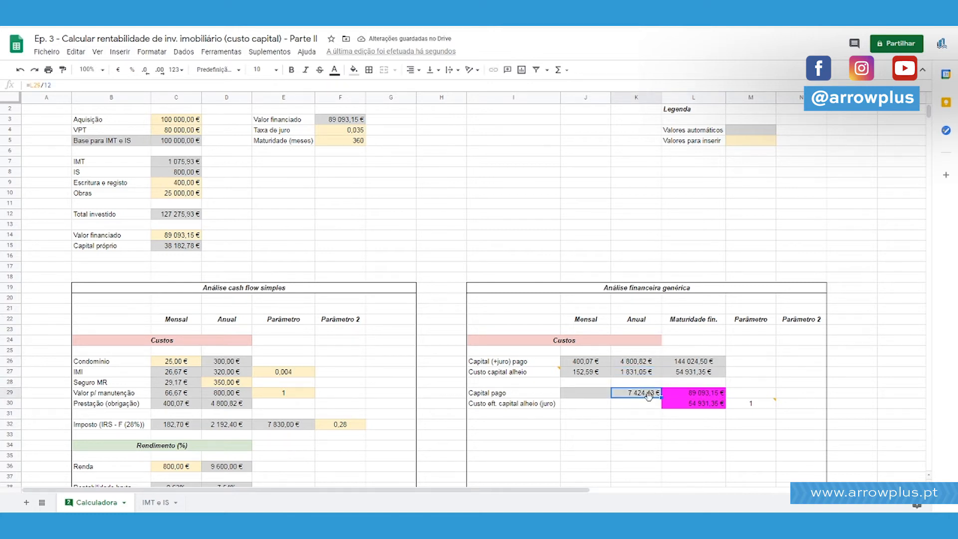
left_click(63, 84)
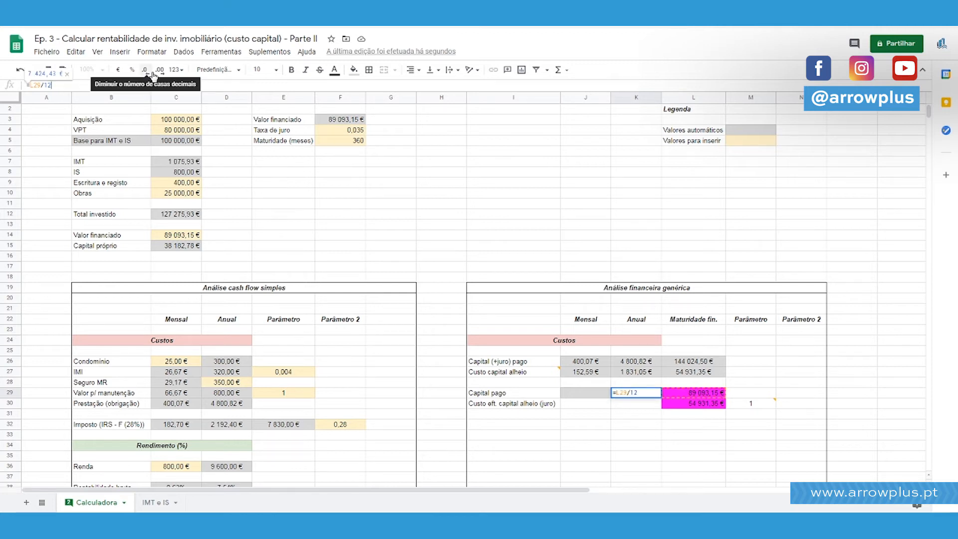
key("Return")
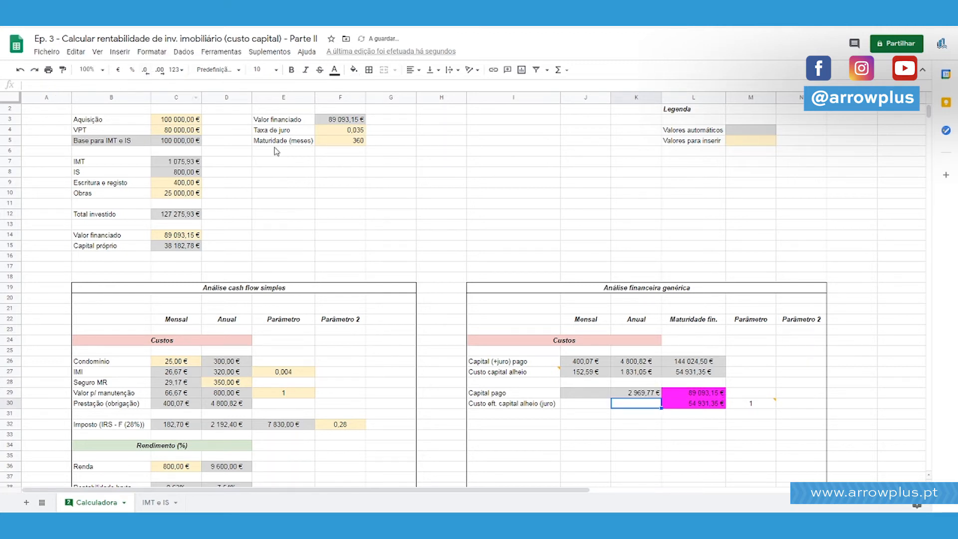
Move the "Maturidade (meses)" label and its value from E5:F5 down one row to E6:F6.
left_click(299, 162)
left_click_drag(293, 144, 349, 141)
key("ctrl+c")
left_click(287, 153)
key("ctrl+v")
Enter the label "Maturidade (anos)" in E5.
left_click(285, 143)
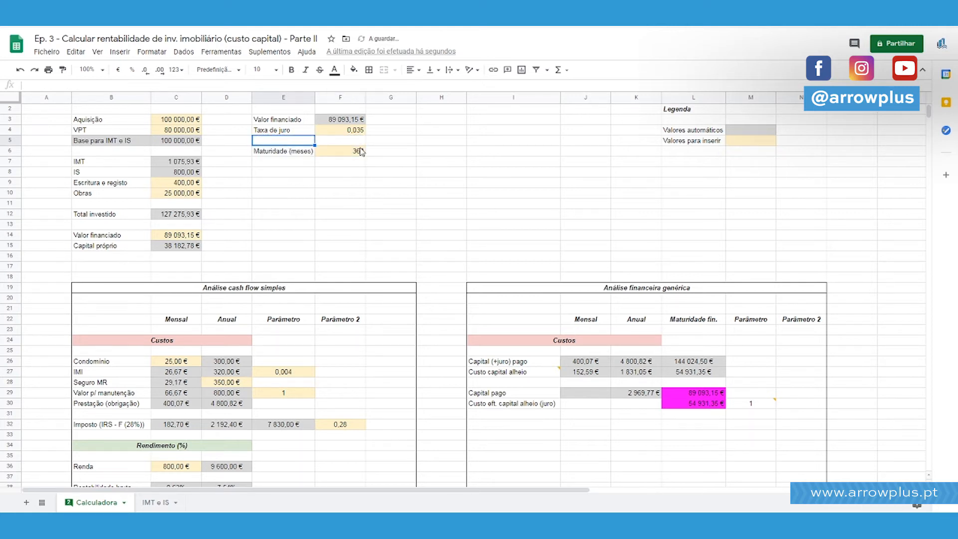
type("Maturdadewde (anos)")
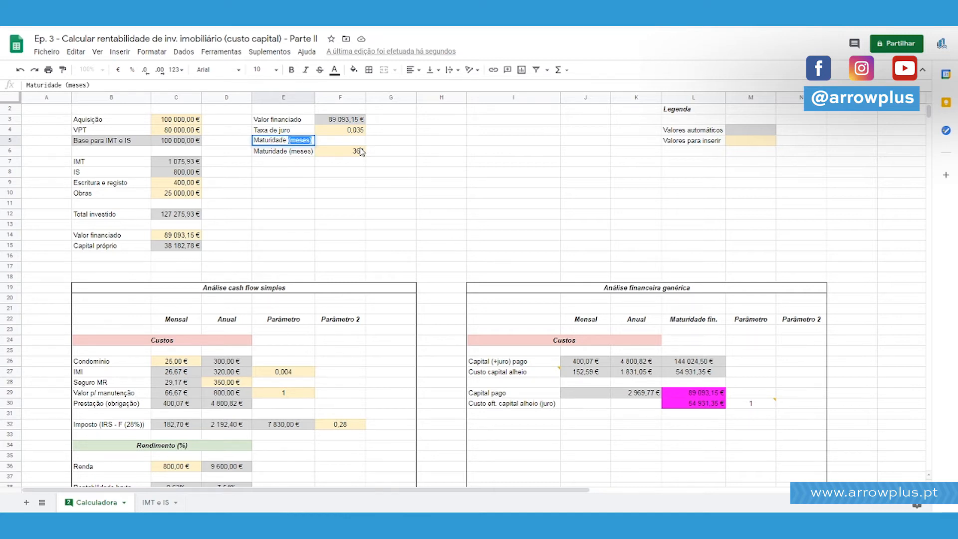
Copy the maturity cell F6 into F5 and change its formula to =30 for the loan maturity in years.
key("Tab")
left_click(361, 150)
key("ctrl+c")
key("Up")
key("ctrl+v")
type("30")
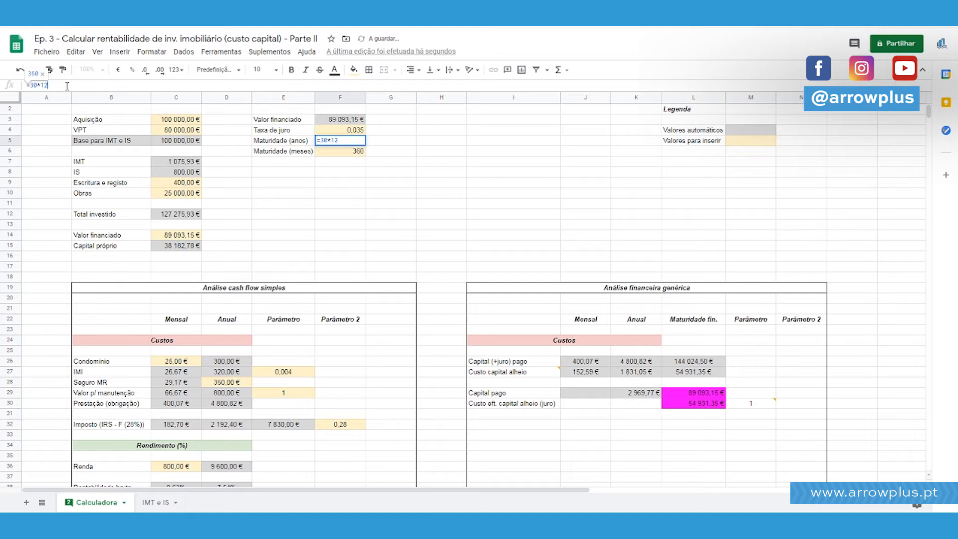
key("Return")
Change the "Maturidade (meses)" formula in F6 to =F5*12.
left_click(37, 85)
key("BackSpace")
key("BackSpace")
left_click(339, 140)
key("Return")
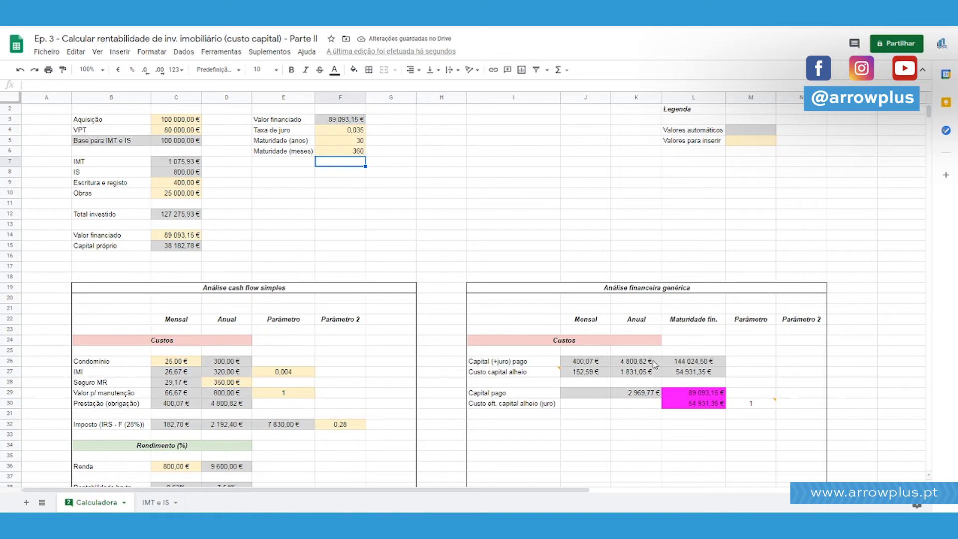
Change the annual "Capital pago" formula in K29 to =L29/F5.
left_click(656, 392)
left_click(55, 88)
key("BackSpace")
key("BackSpace")
left_click(357, 142)
key("Return")
Change the annual "Capital (+juro) pago" formula in K26 to =L26/F5.
left_click(651, 373)
key("Up")
key("BackSpace")
key("BackSpace")
left_click(347, 142)
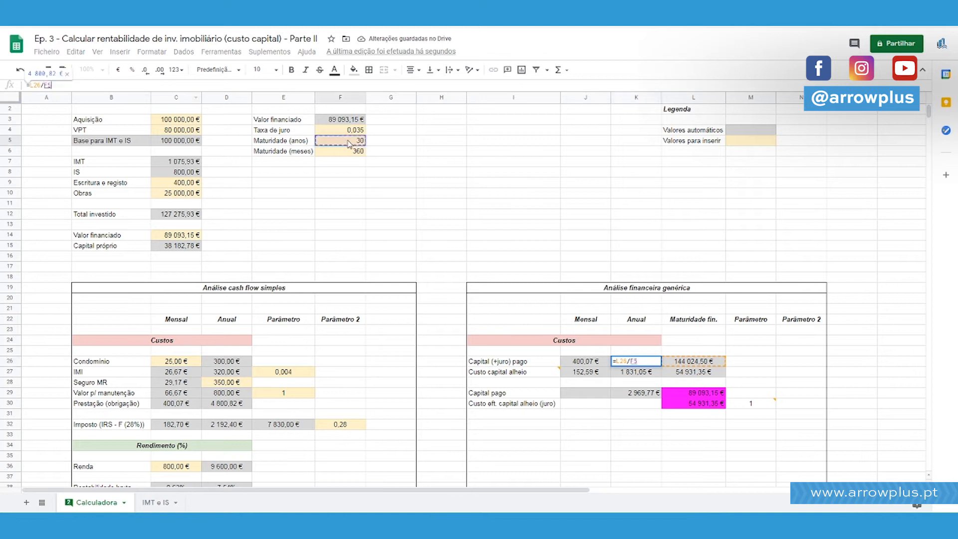
key("Return")
Fill the "Maturidade (meses)" value in F6 with the grey used for automatic values.
left_click(650, 394)
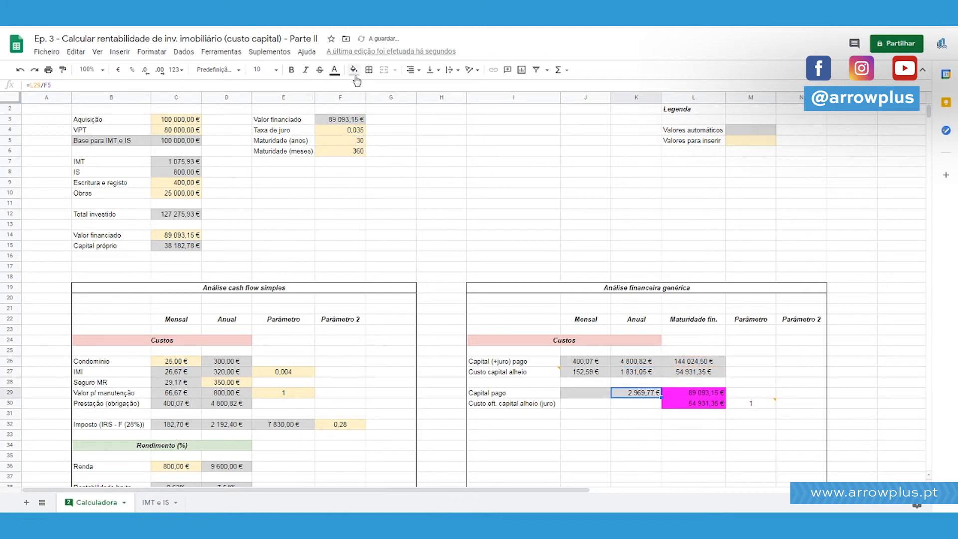
left_click(411, 71)
left_click(423, 90)
left_click(334, 151)
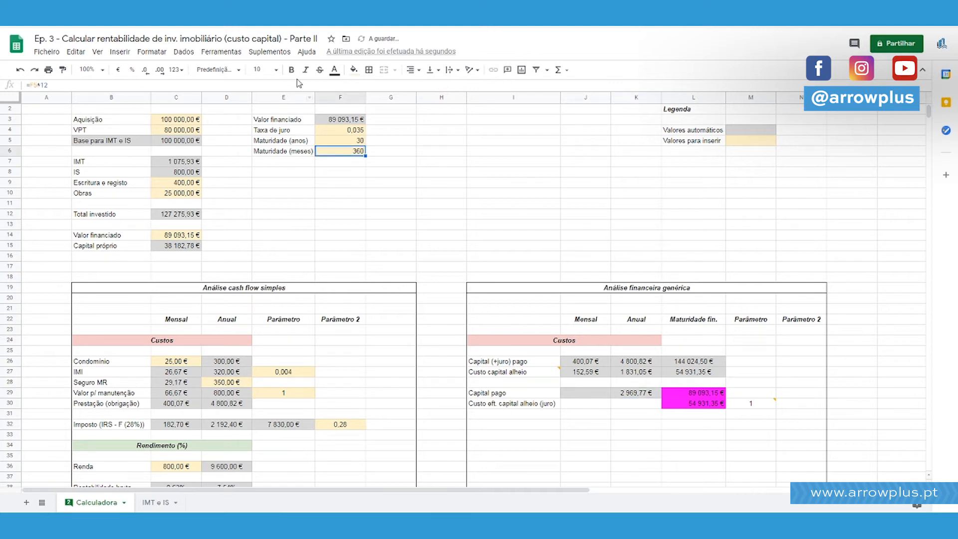
left_click(353, 70)
left_click(423, 104)
left_click(513, 225)
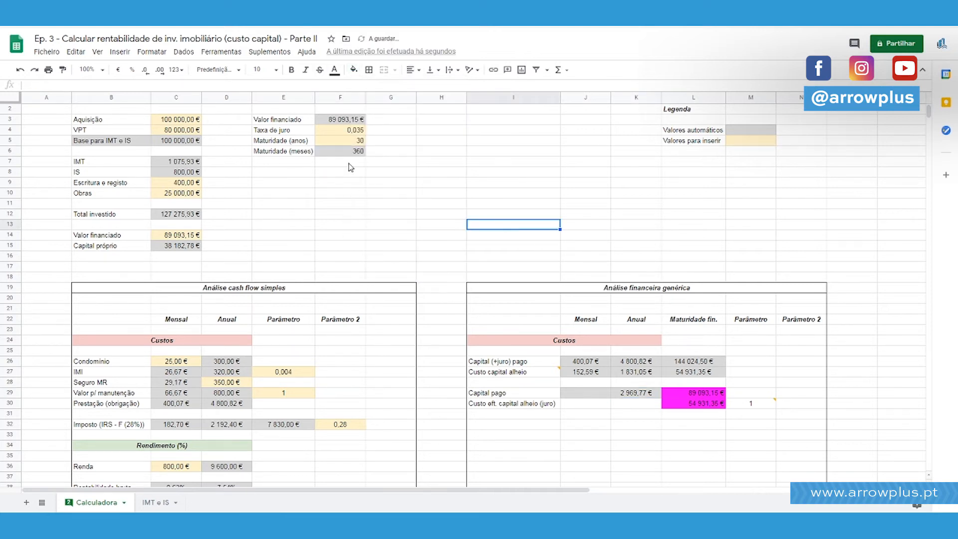
Examine the formulas for maturity in months, the monthly values in J26 and J27, and the annual "Capital pago" in K29.
left_click(352, 149)
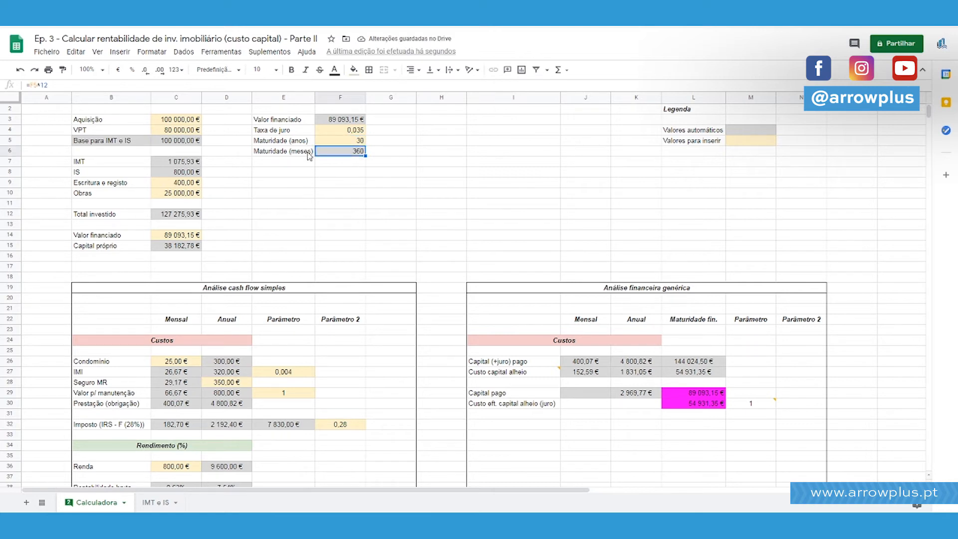
left_click(596, 364)
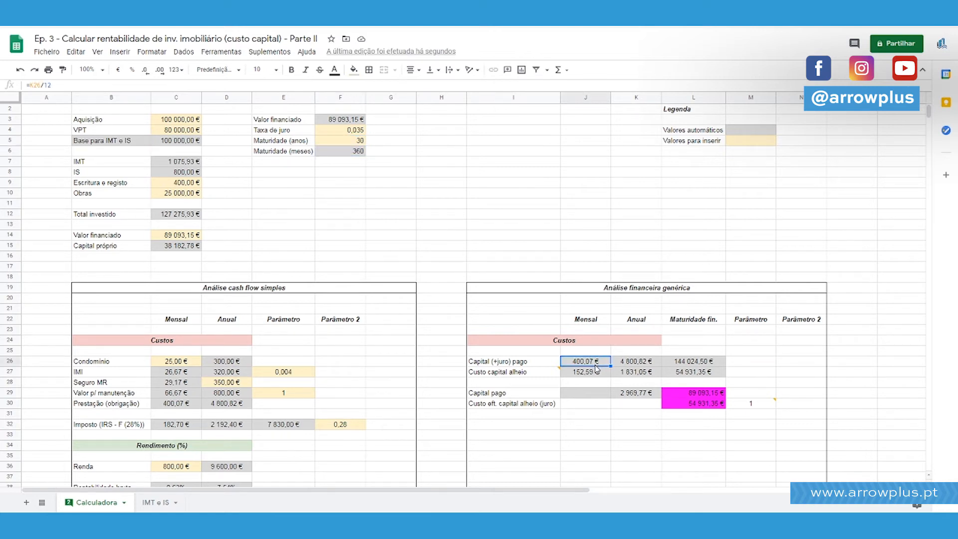
left_click(597, 372)
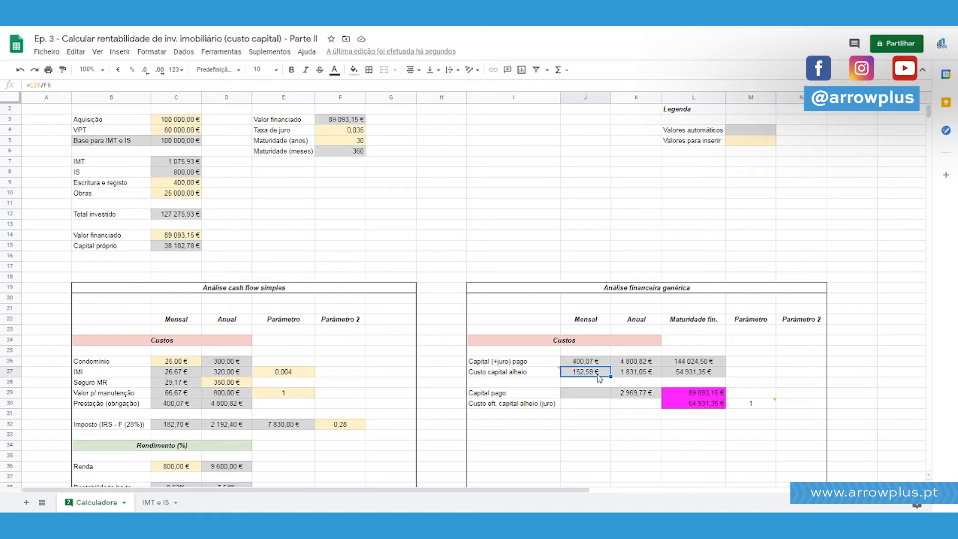
left_click(139, 86)
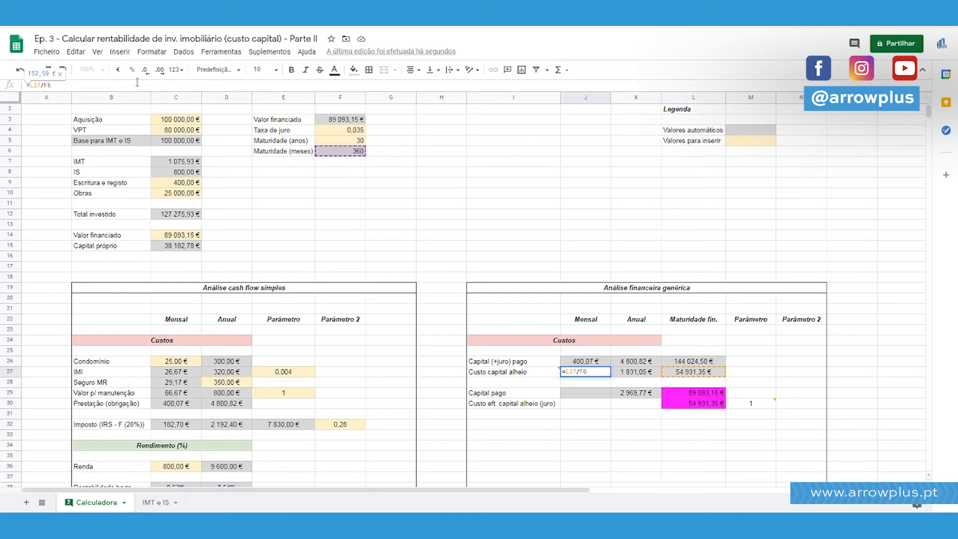
key("Escape")
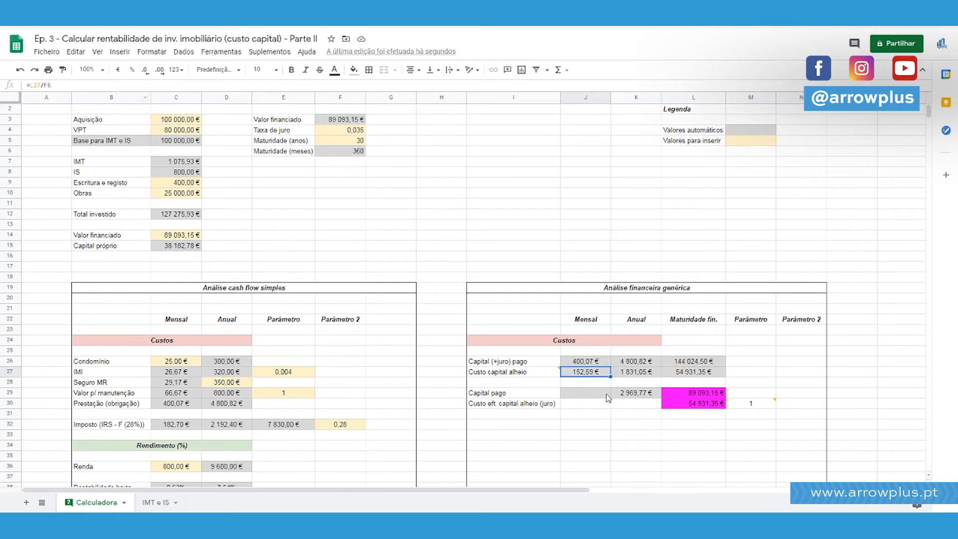
left_click(632, 393)
left_click(63, 85)
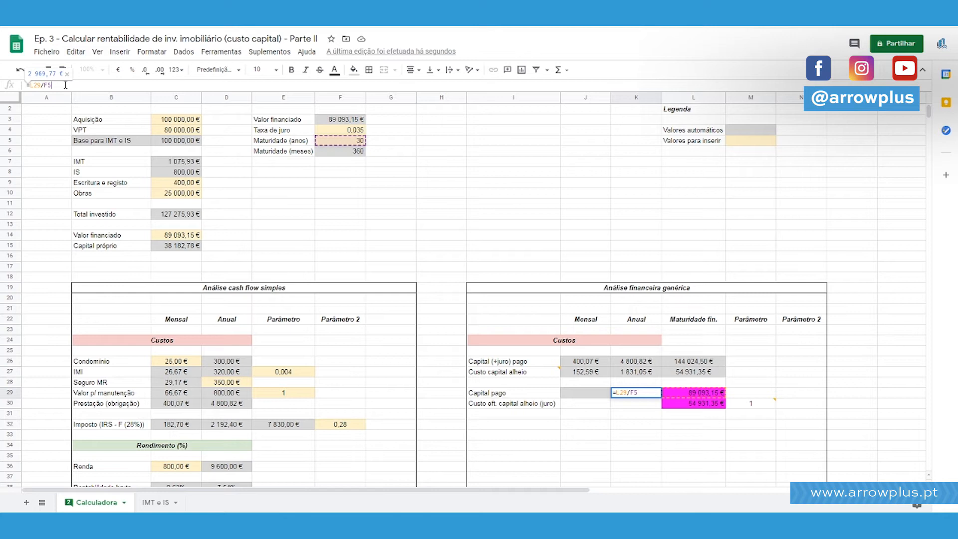
key("Escape")
Enter the formula =K29/12 in J29 as the monthly value of "Capital pago".
key("Left")
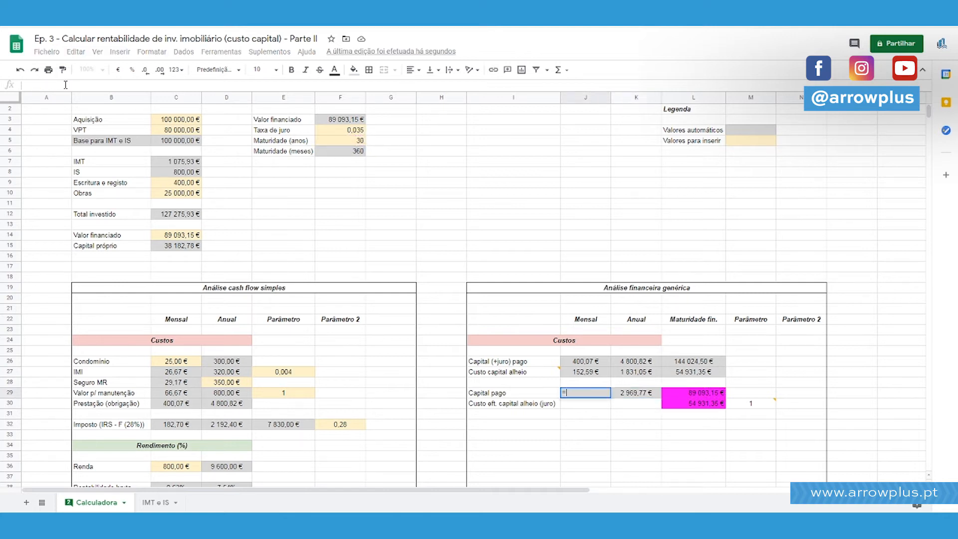
type("=")
key("Right")
type("/12")
key("Return")
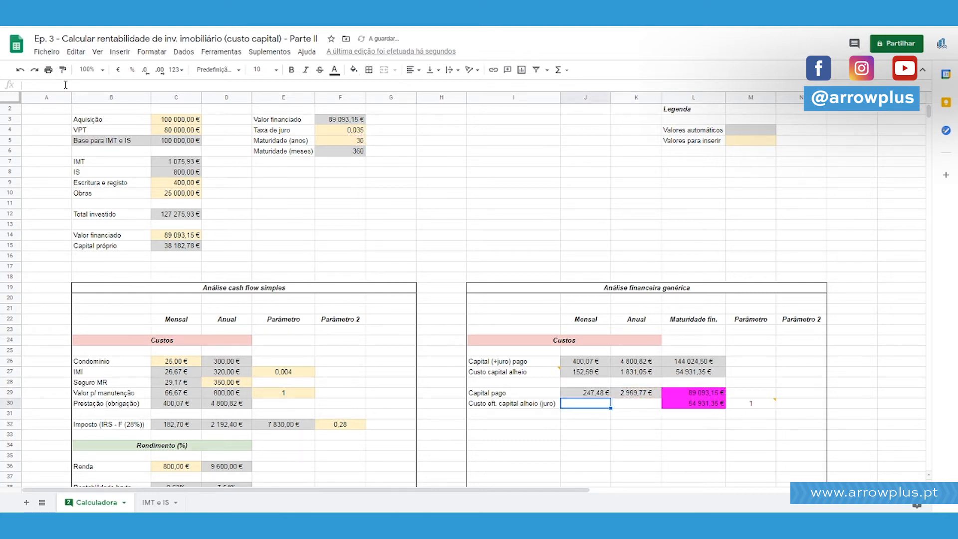
Calculate =L29/F6 in J30 as a cross-check of the monthly "Capital pago", and clear the cell.
type("=")
key("Up")
key("Right")
key("Right")
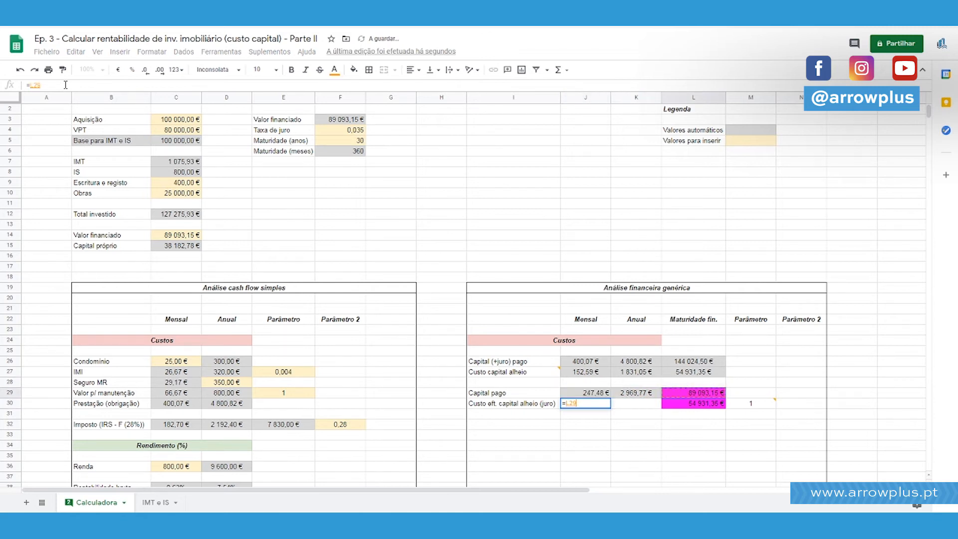
type("/")
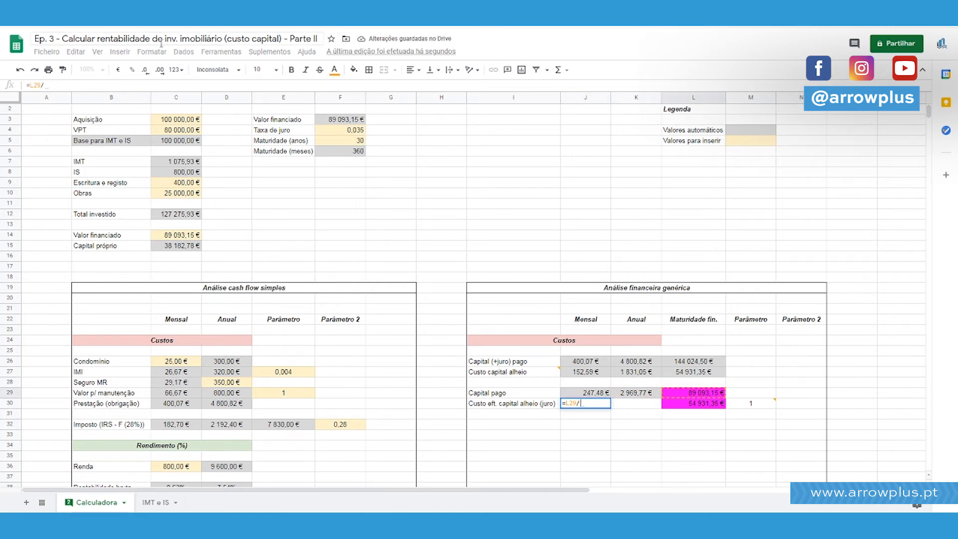
left_click(355, 151)
key("Return")
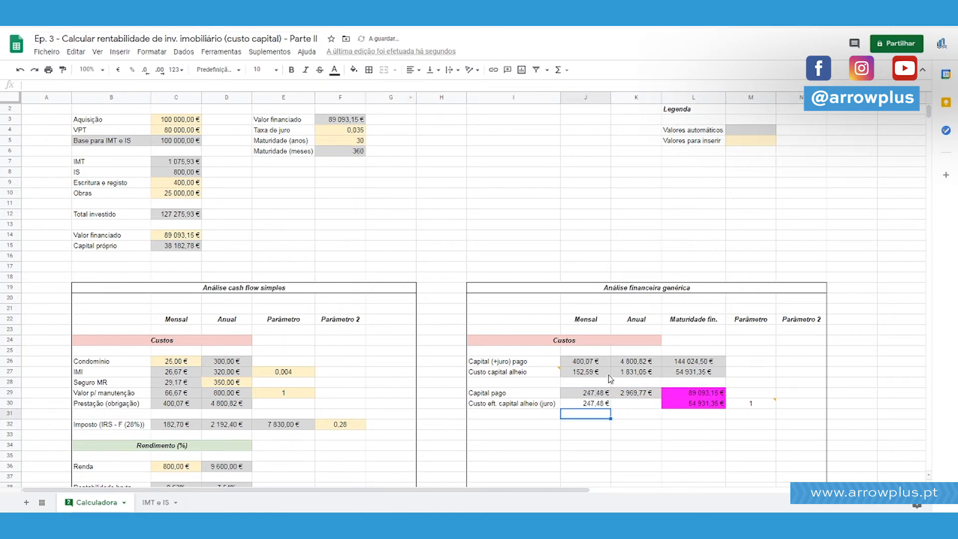
left_click_drag(607, 393, 605, 403)
left_click(607, 405)
key("Delete")
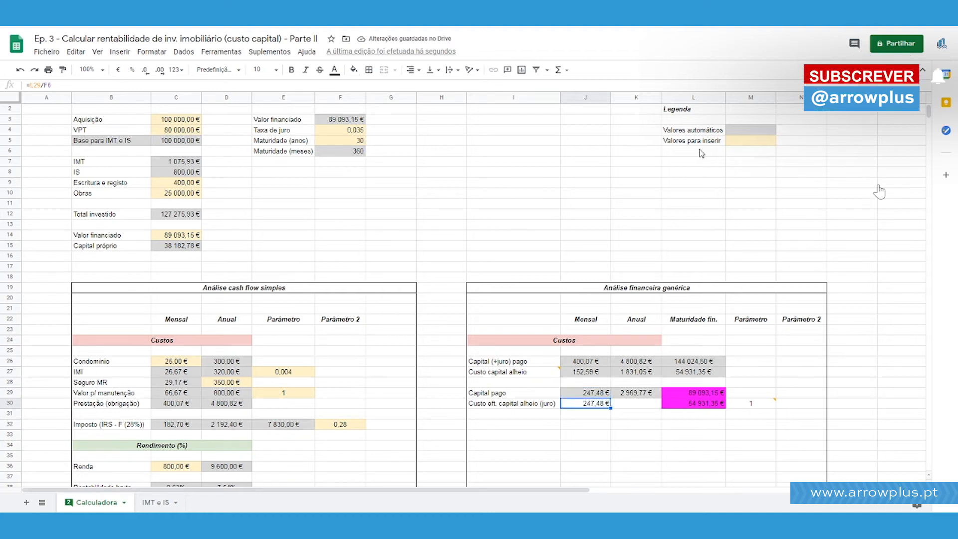
Center the monthly and annual "Capital pago" values in J29:K29.
key("Up")
key("shift+Right")
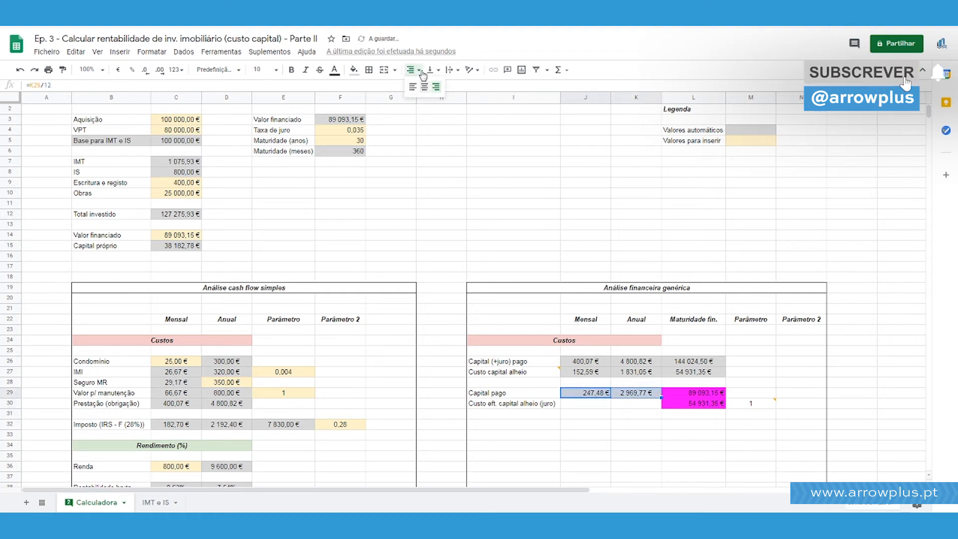
left_click(636, 245)
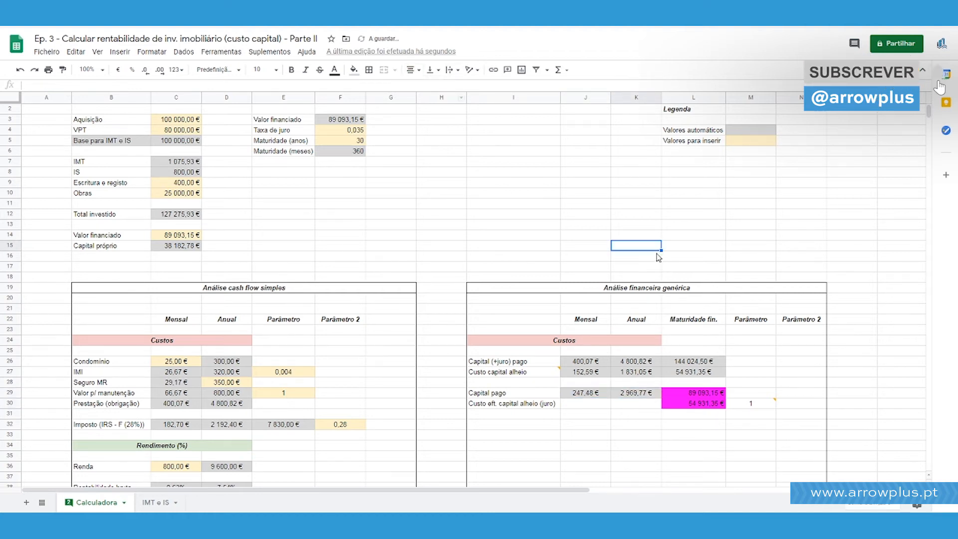
Copy the comment "Como média ponderada da maturidade total do investimento;" from "Custo capital alheio" to the "Capital pago" label in I29.
left_click(590, 396)
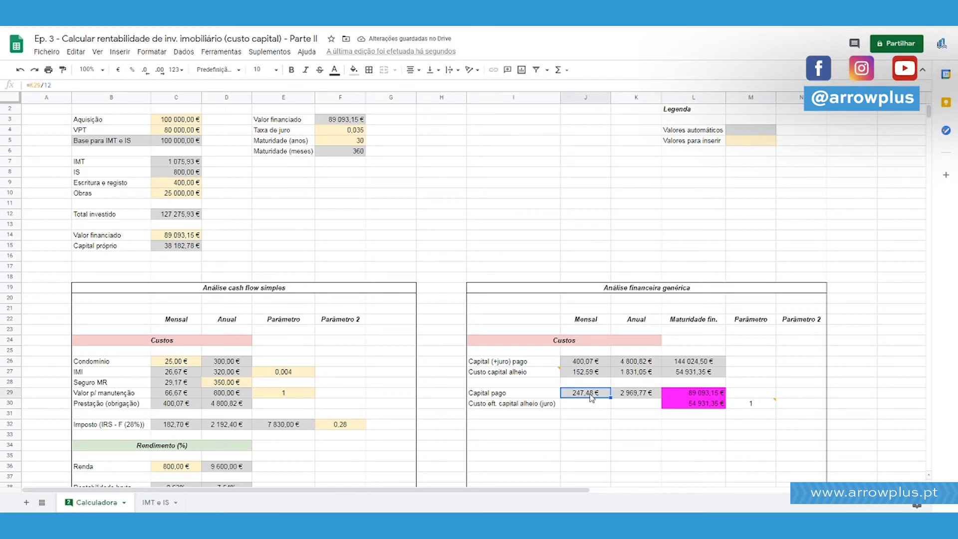
right_click(557, 375)
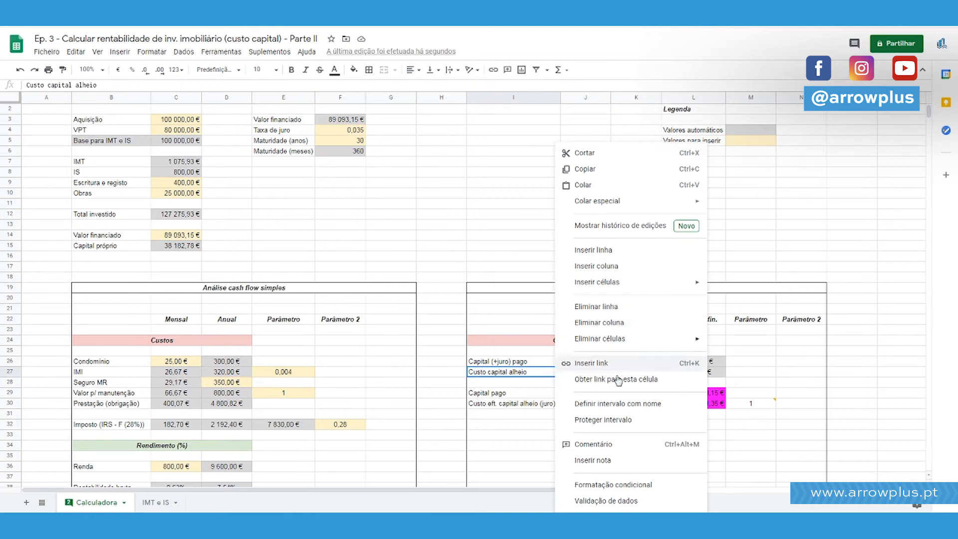
left_click(623, 444)
left_click_drag(636, 328, 568, 316)
key("ctrl+c")
left_click(547, 363)
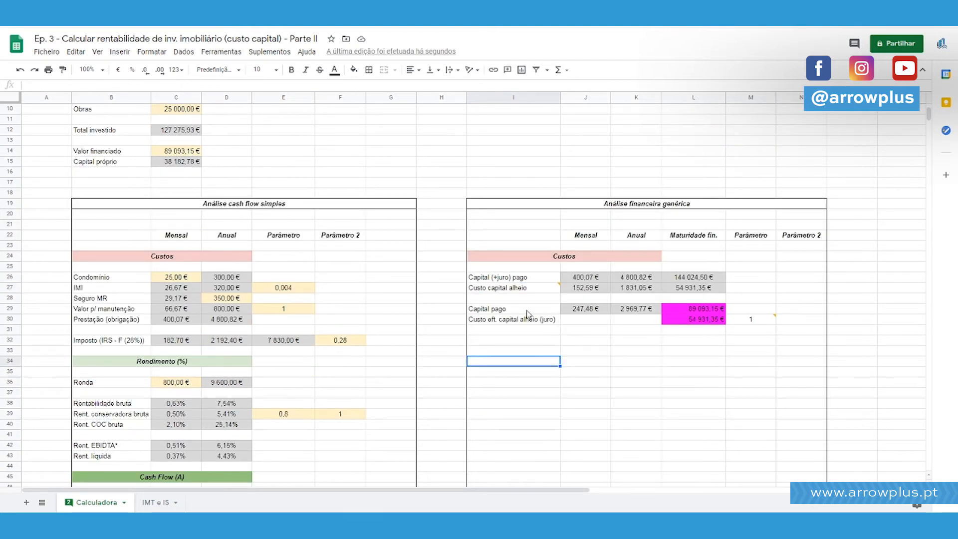
right_click(527, 313)
left_click(618, 439)
key("ctrl+v")
left_click(588, 350)
left_click(636, 392)
mouse_move(551, 290)
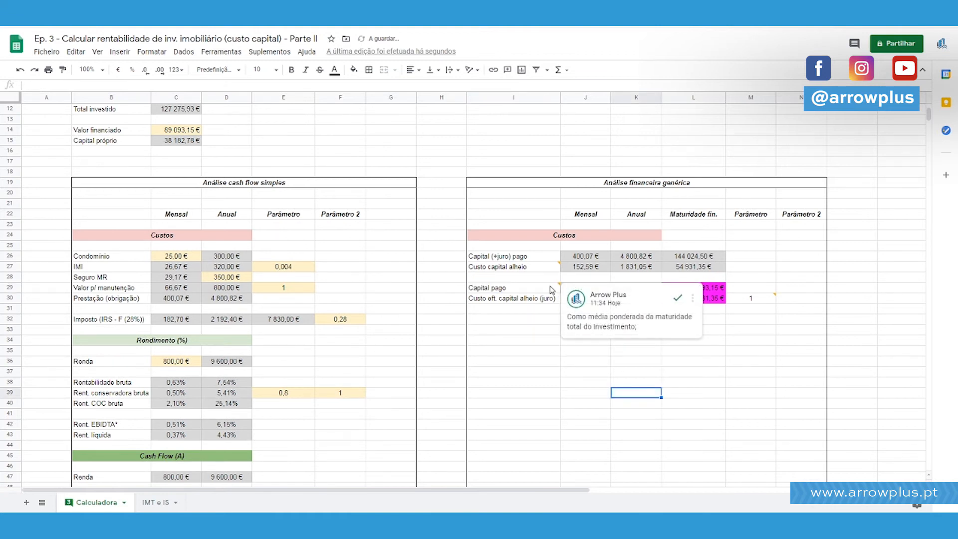
left_click(585, 382)
scroll(738, 365, "up", 2)
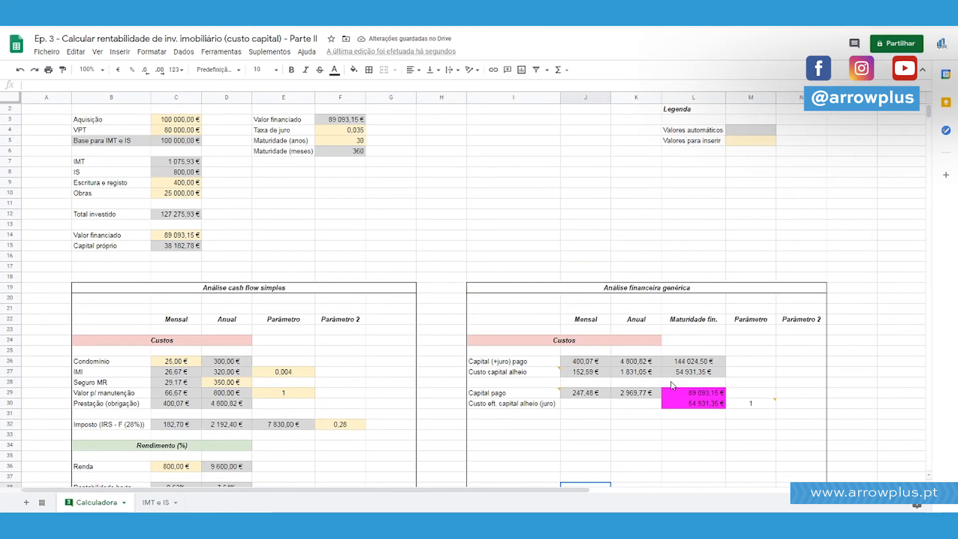
left_click(707, 324)
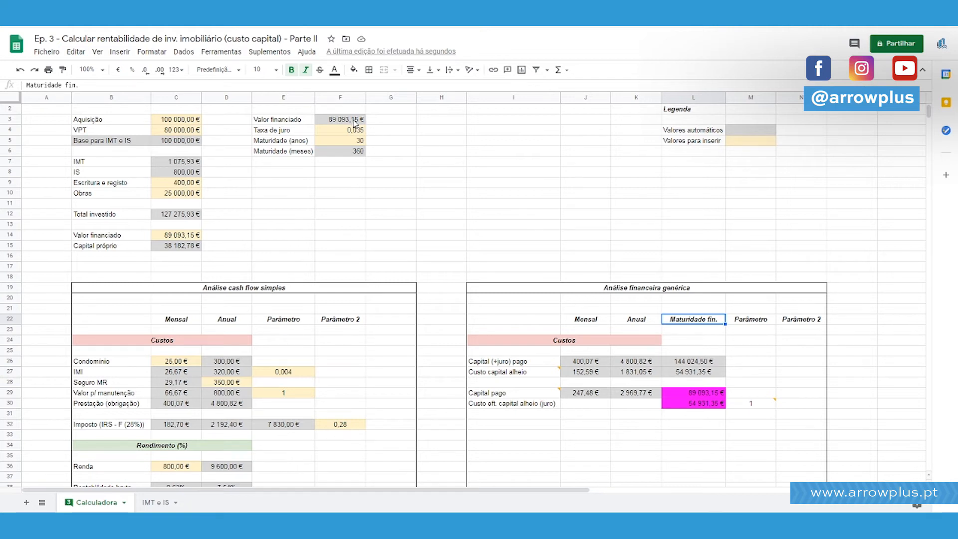
left_click(362, 141)
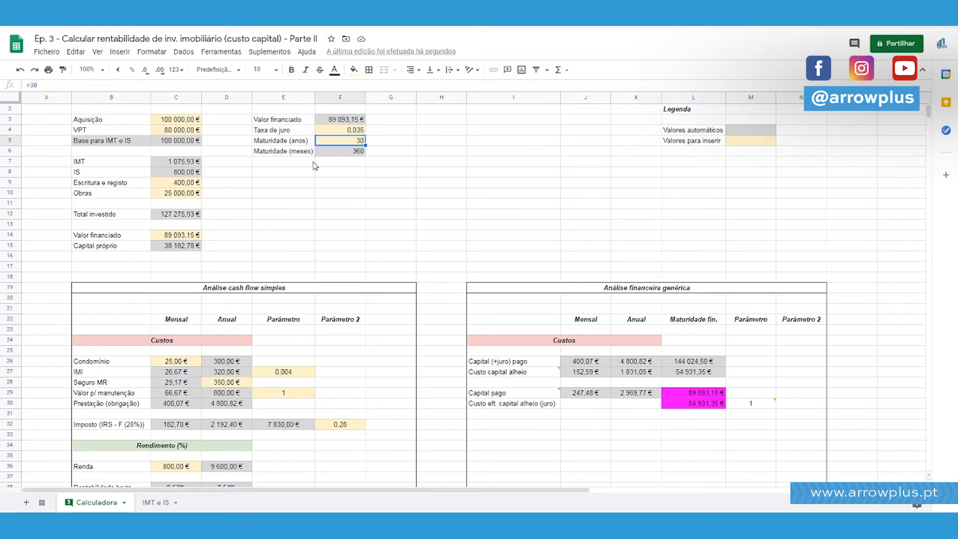
left_click(584, 393)
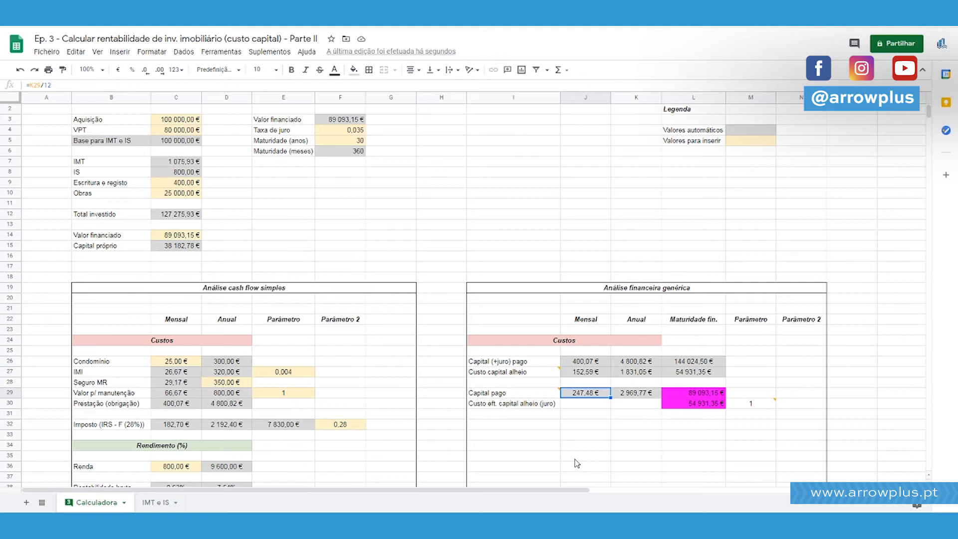
left_click_drag(695, 322, 698, 403)
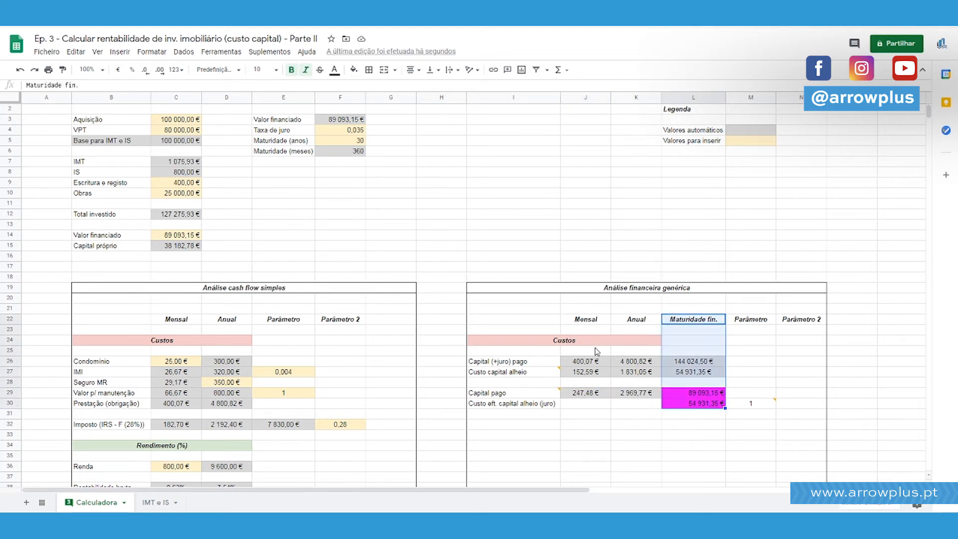
Test a loan maturity of 29 years in F5 and undo the change.
left_click(359, 141)
type("29")
key("Return")
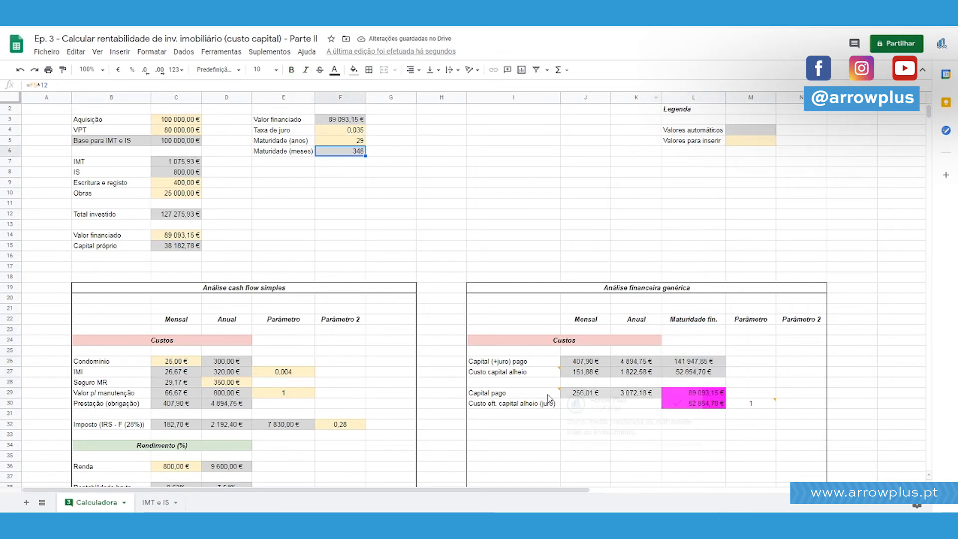
mouse_move(548, 399)
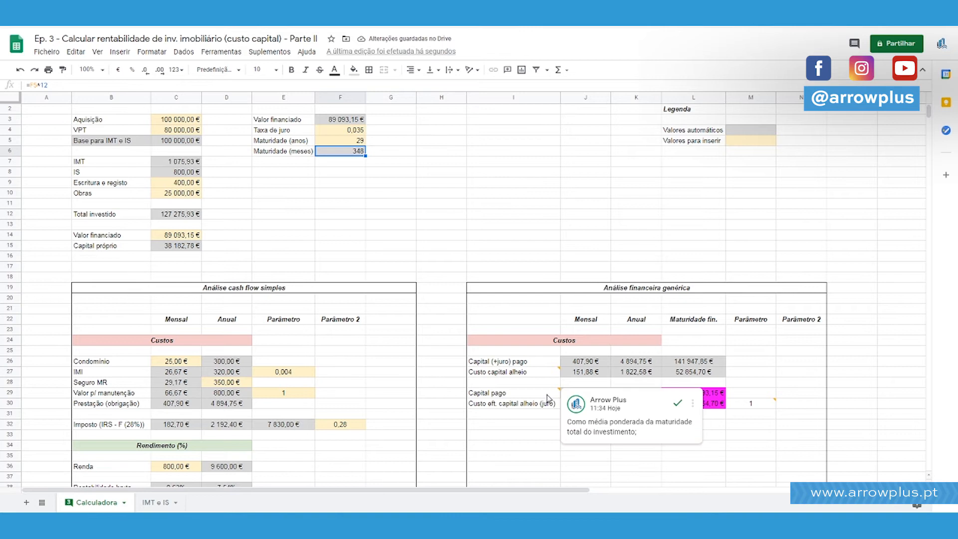
left_click(360, 142)
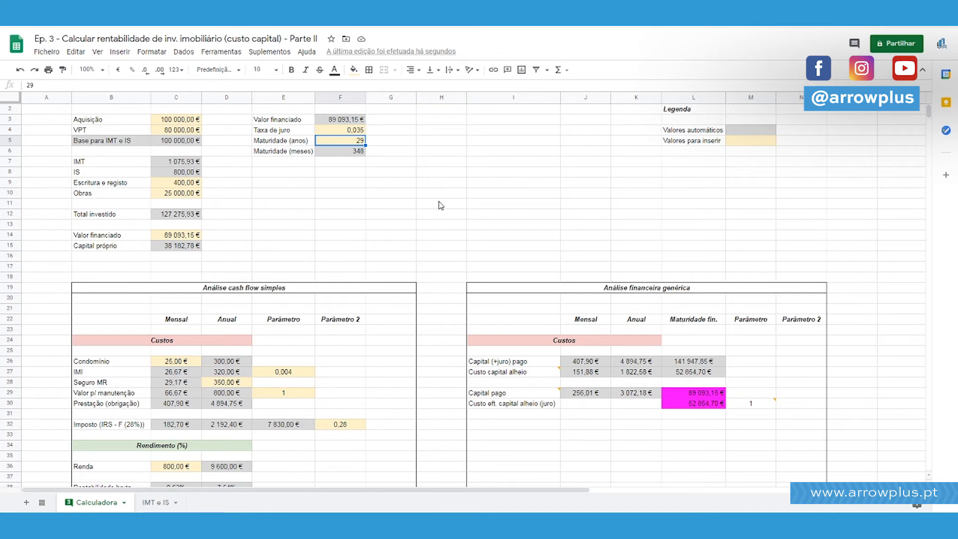
key("ctrl+z")
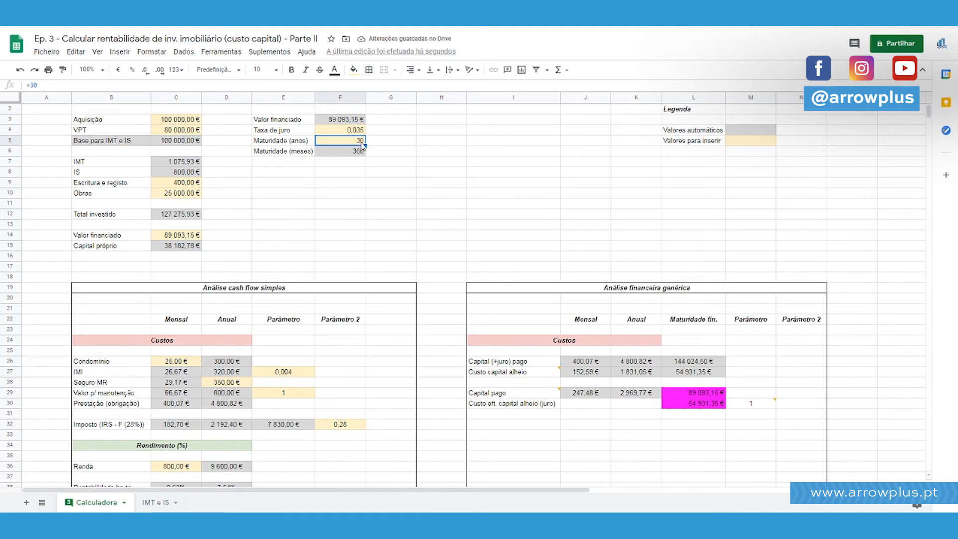
left_click(587, 394)
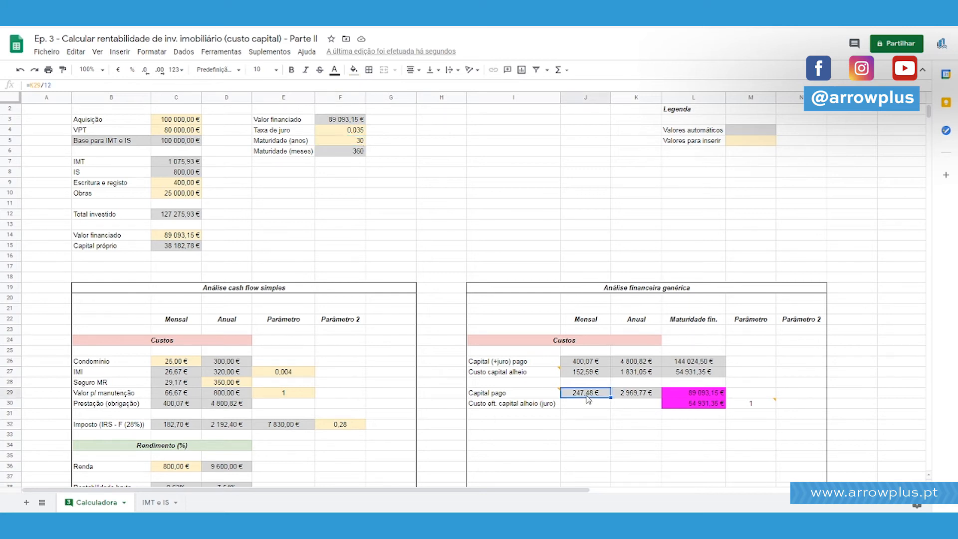
left_click(360, 121)
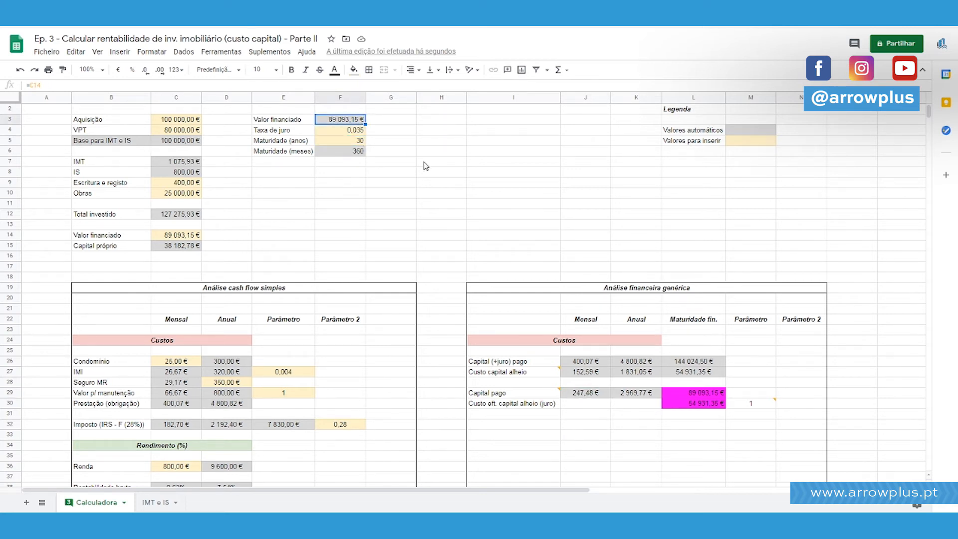
left_click(523, 394)
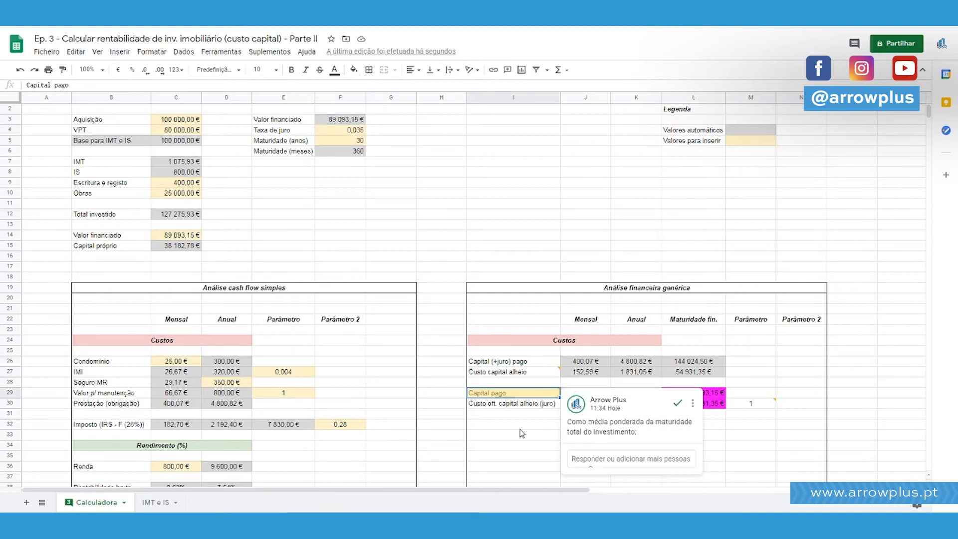
left_click(754, 425)
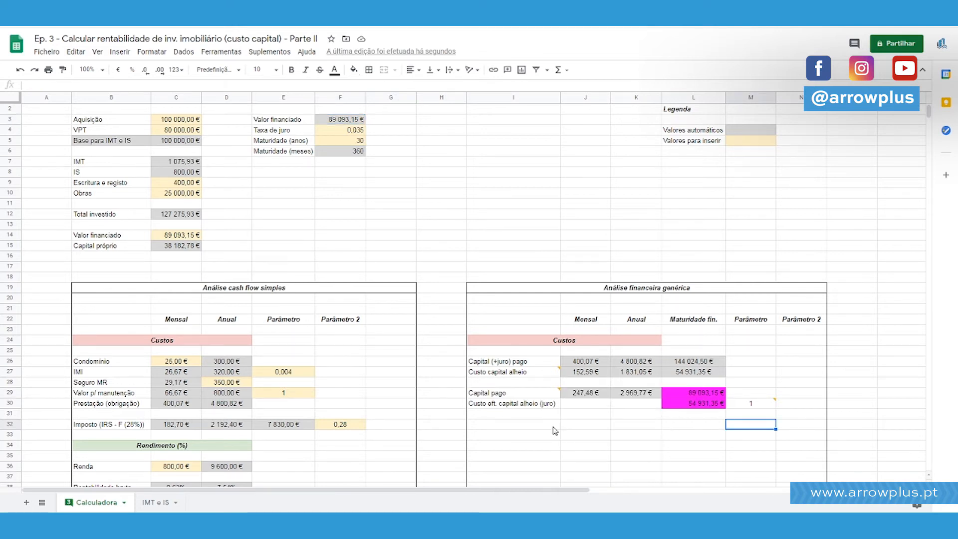
Calculate half of the "Valor financiado" with =F3/2 in H3 as an illustration, and clear the cell.
left_click(440, 120)
type("=F3/")
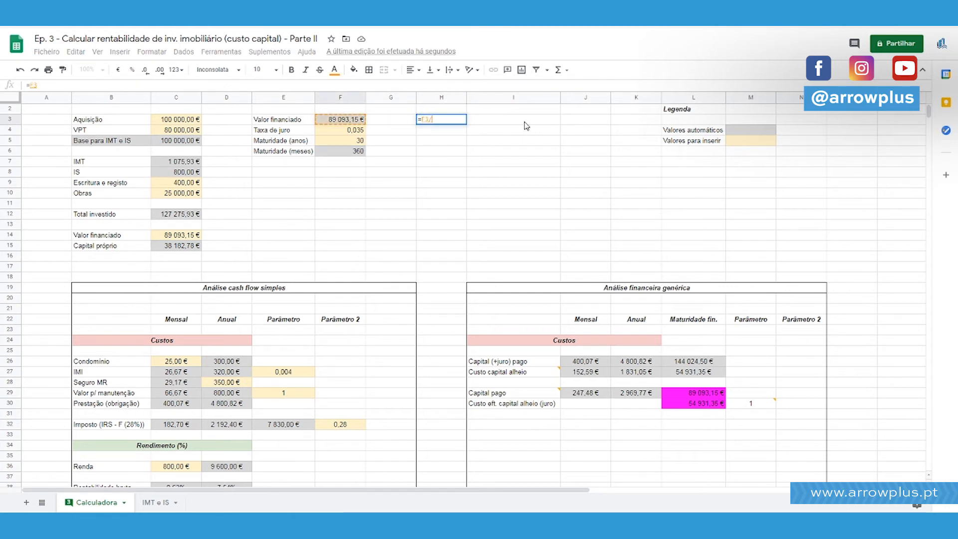
type("2")
key("Return")
key("Up")
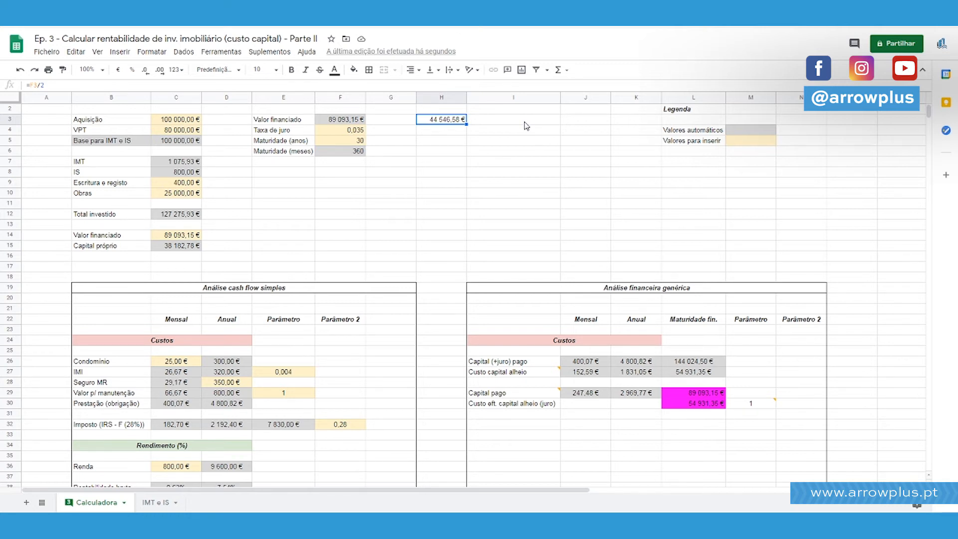
key("Delete")
Review the comment and monthly formula of "Capital pago", and select the monthly cell J30 of "Custo eft. capital alheio (juro)".
left_click(544, 396)
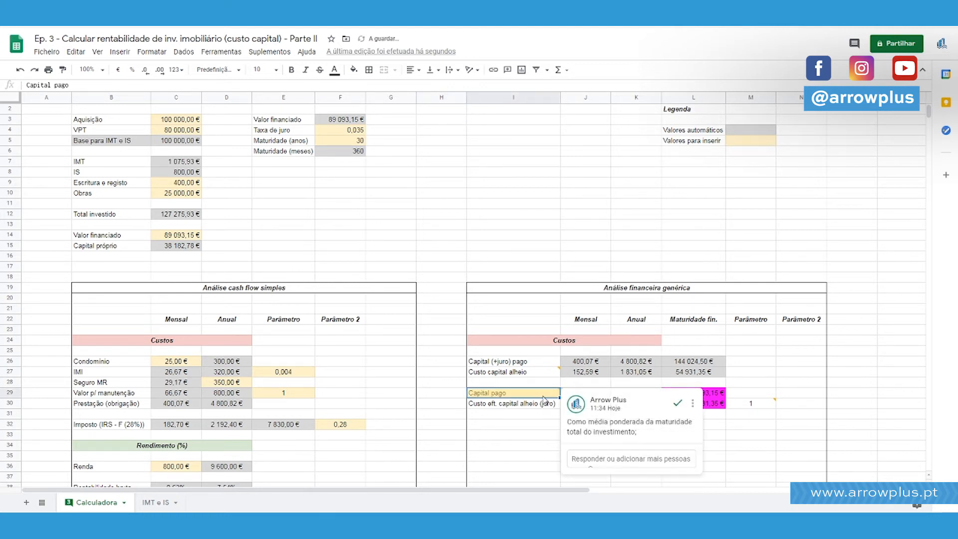
left_click(582, 397)
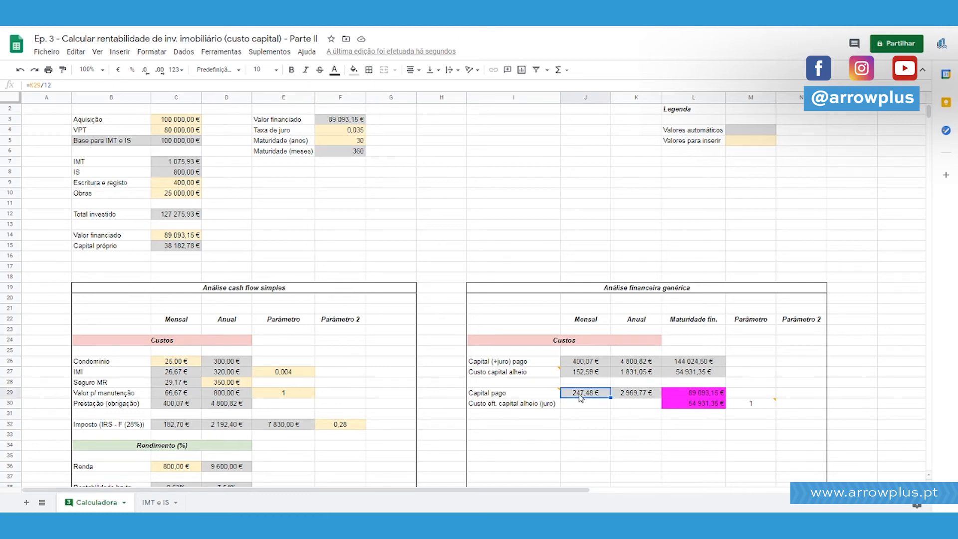
scroll(580, 397, "up", 1)
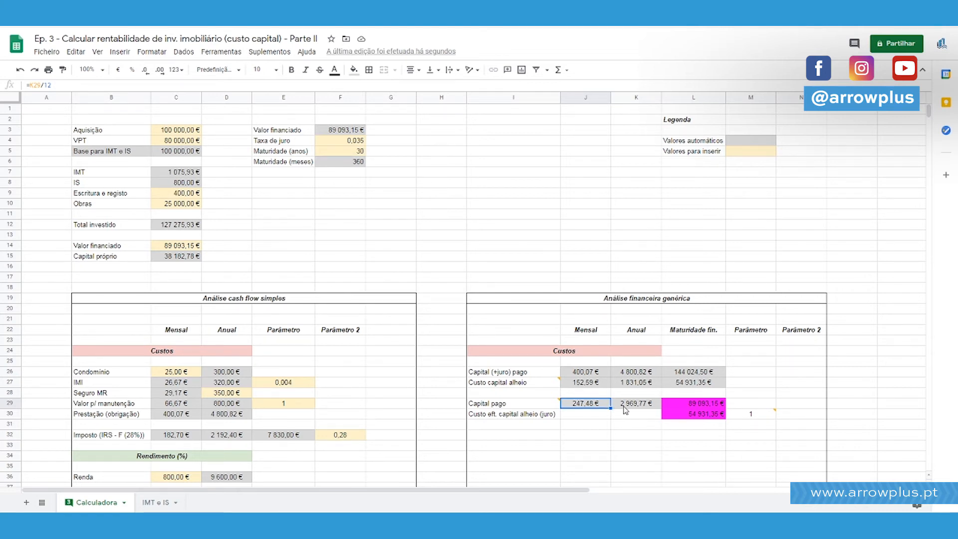
scroll(623, 405, "down", 3)
left_click(602, 343)
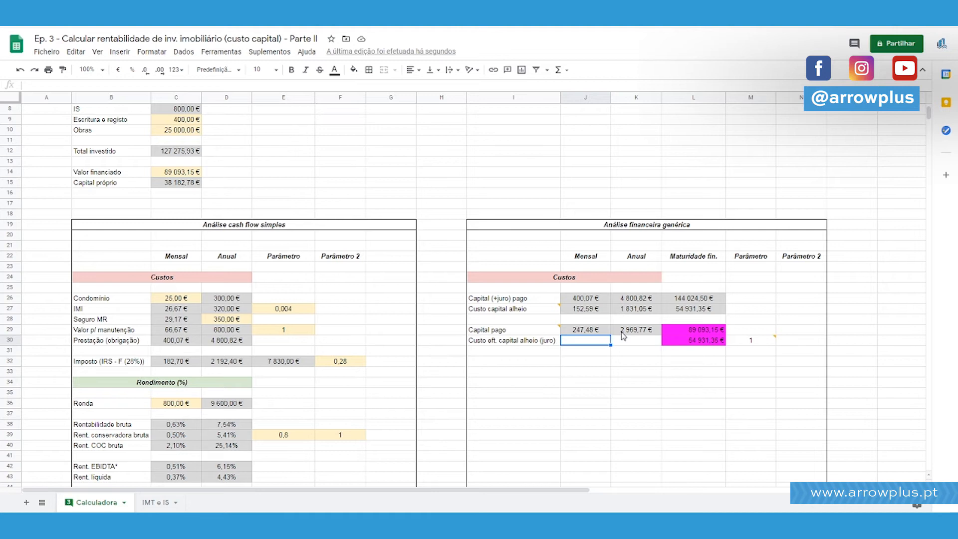
left_click(719, 425)
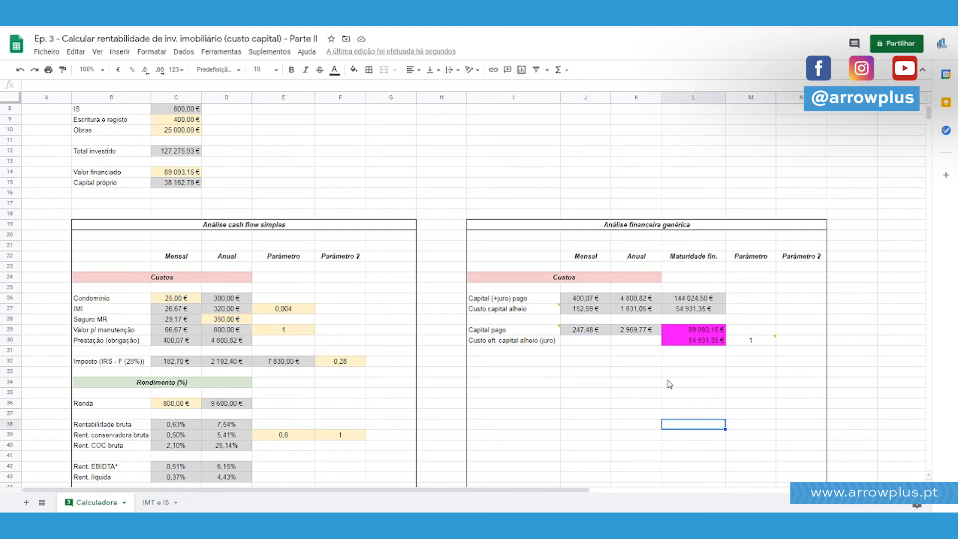
left_click(605, 343)
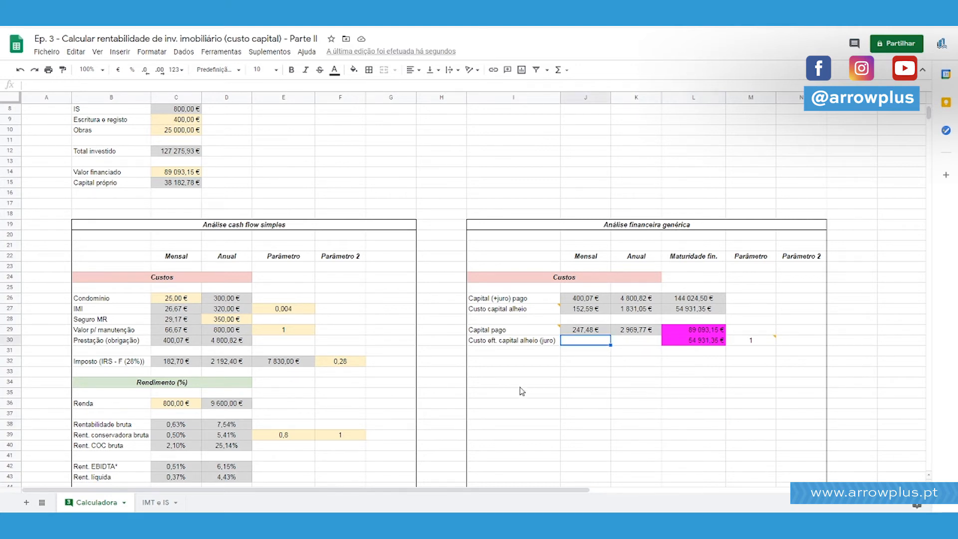
scroll(522, 394, "up", 2)
left_click(553, 397)
left_click(582, 396)
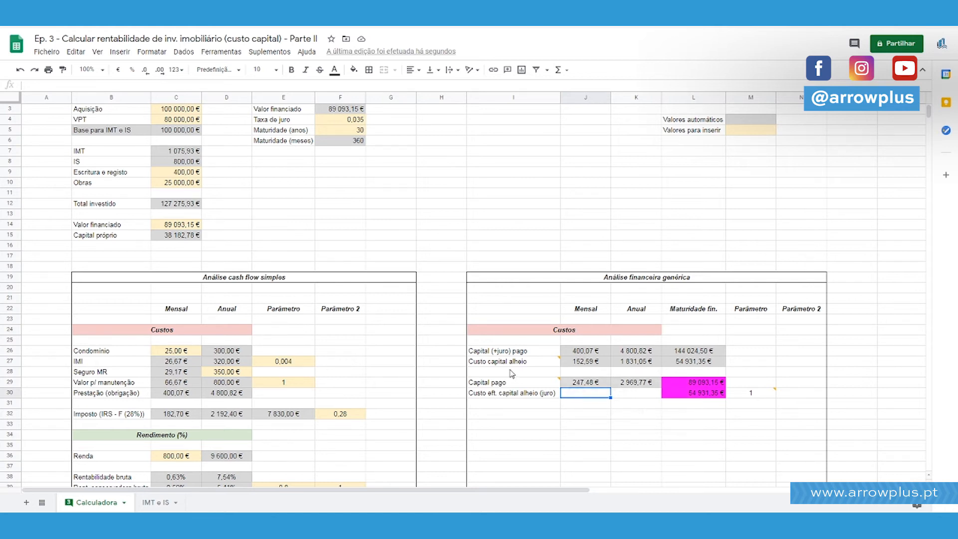
Copy the "Prestação (obrigação)" formula PGTO(F4/12;F6;F3) with its minus sign from C30 into the monthly cell J30 of "Custo eft. capital alheio (juro)".
type("=")
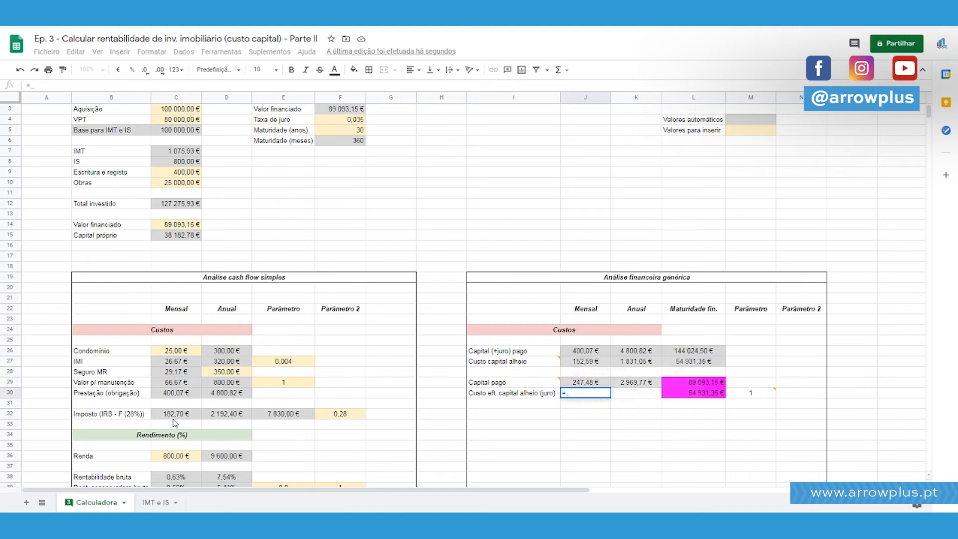
key("Escape")
left_click(178, 394)
left_click_drag(31, 85, 135, 84)
key("ctrl+c")
key("Escape")
key("Right")
key("Right")
key("Right")
key("Right")
key("Right")
key("Right")
key("Right")
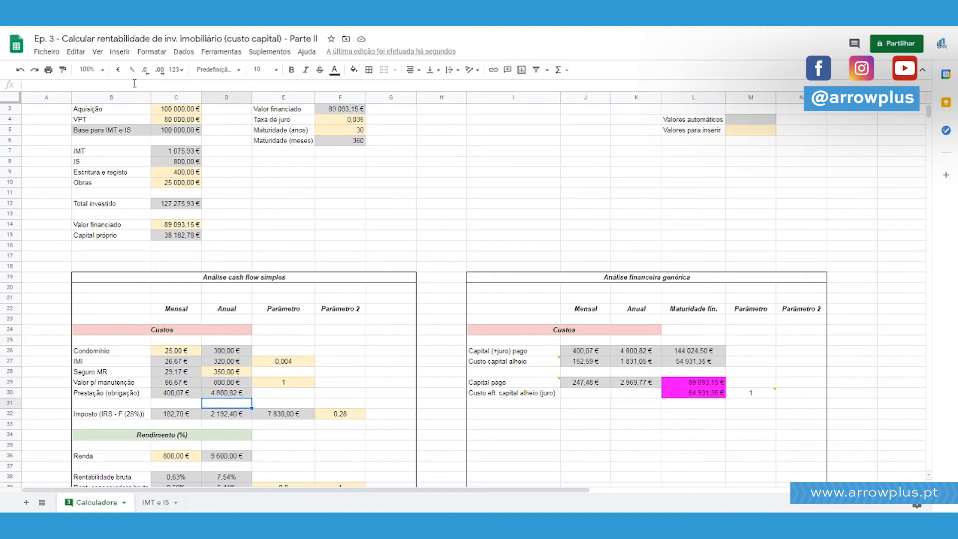
key("Return")
key("ctrl+v")
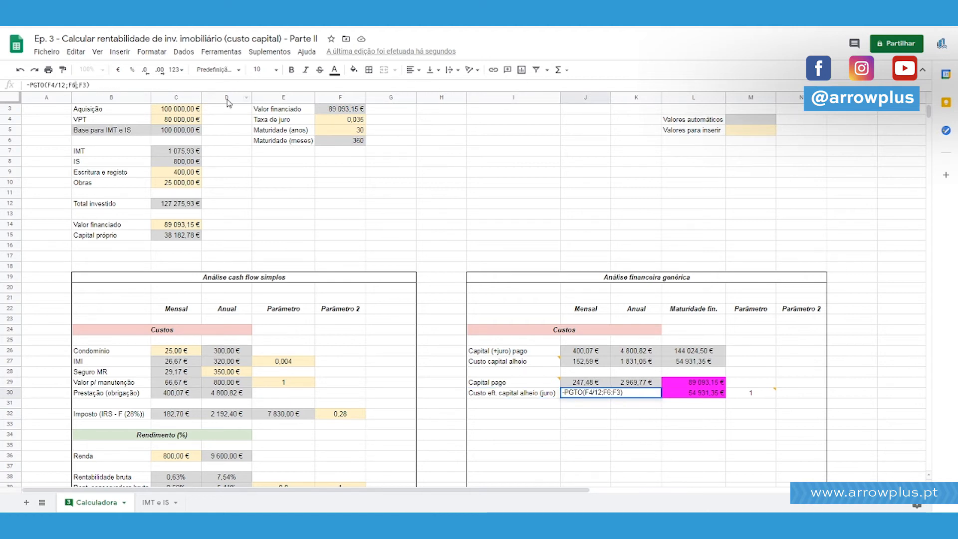
key("Return")
key("Up")
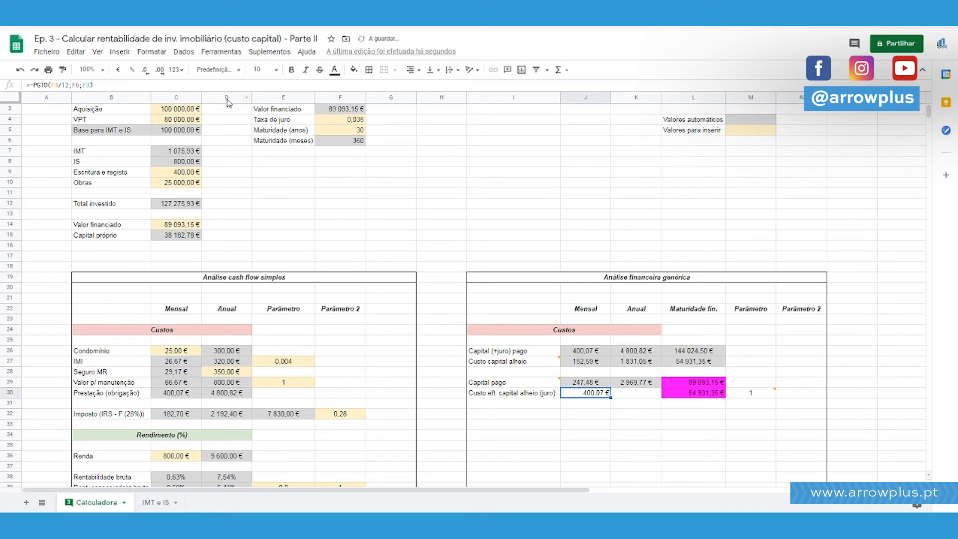
Change the function in J30 from PGTO to IPGTO, keeping the leading minus sign.
left_click(36, 84)
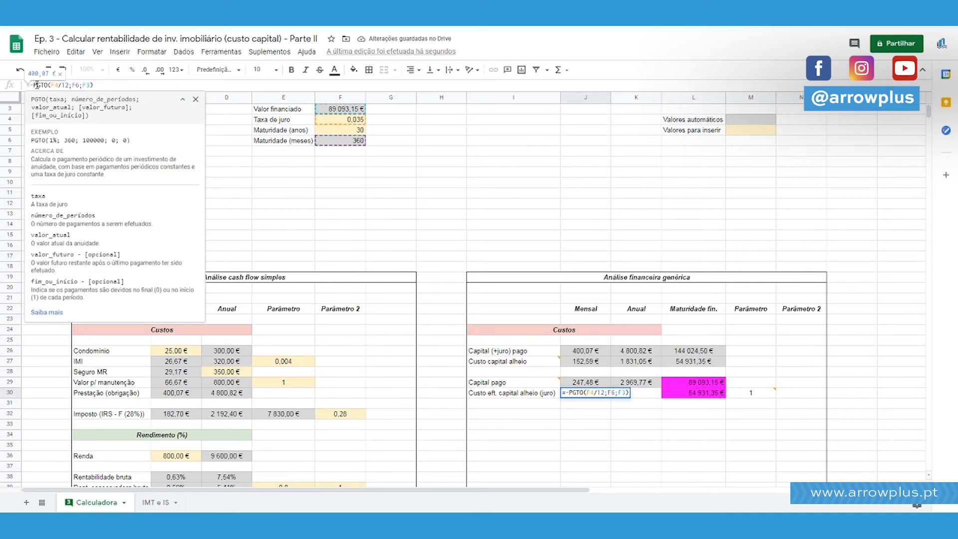
key("Left")
type("-I")
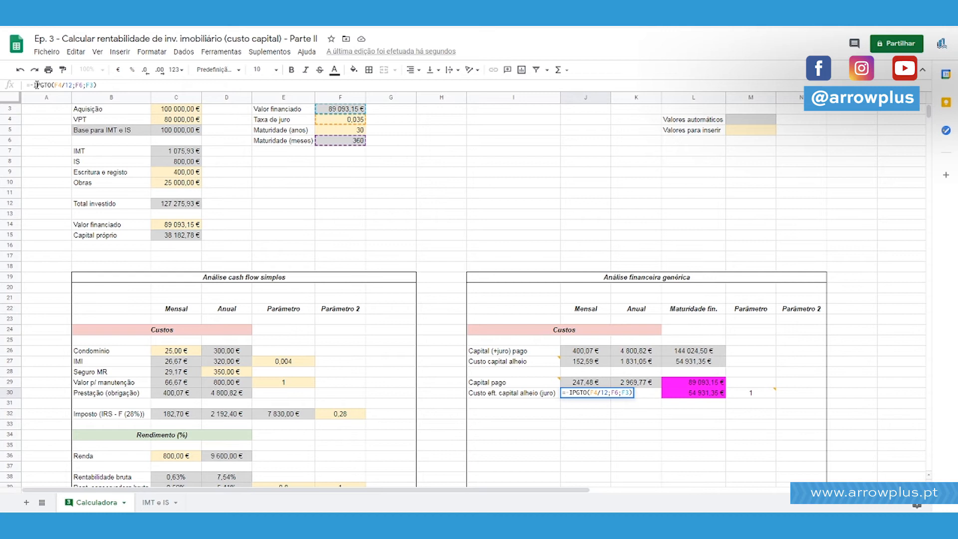
key("Right")
key("Right")
key("Right")
key("Right")
key("Right")
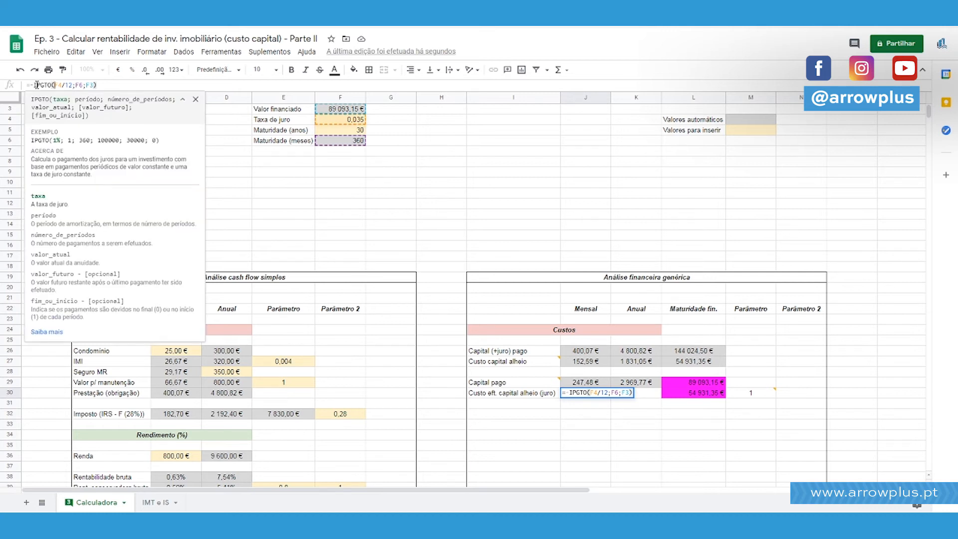
Insert M30 as the período argument of the J30 formula so it reads =-IPGTO(F4/12;M30;F6;F3).
double_click(59, 100)
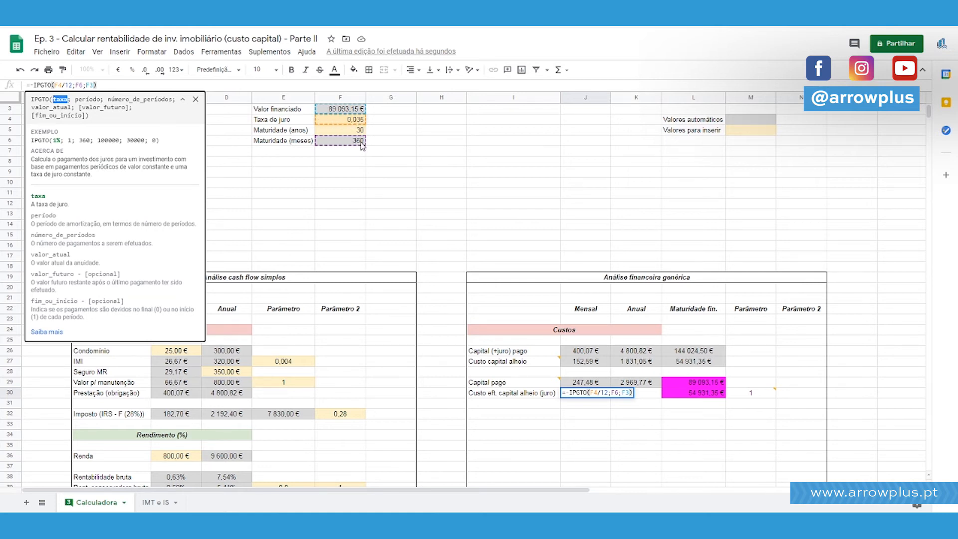
double_click(87, 101)
left_click(78, 85)
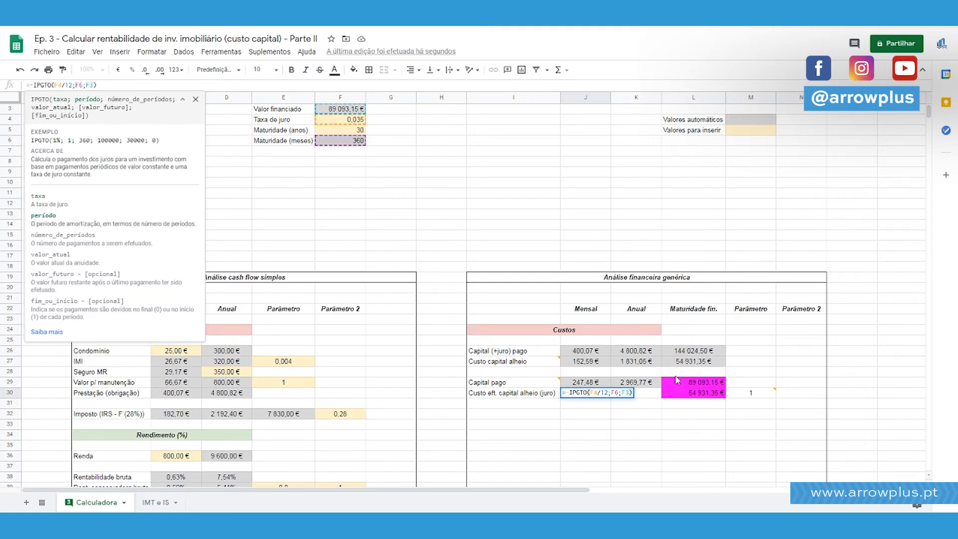
mouse_move(746, 397)
key("Return")
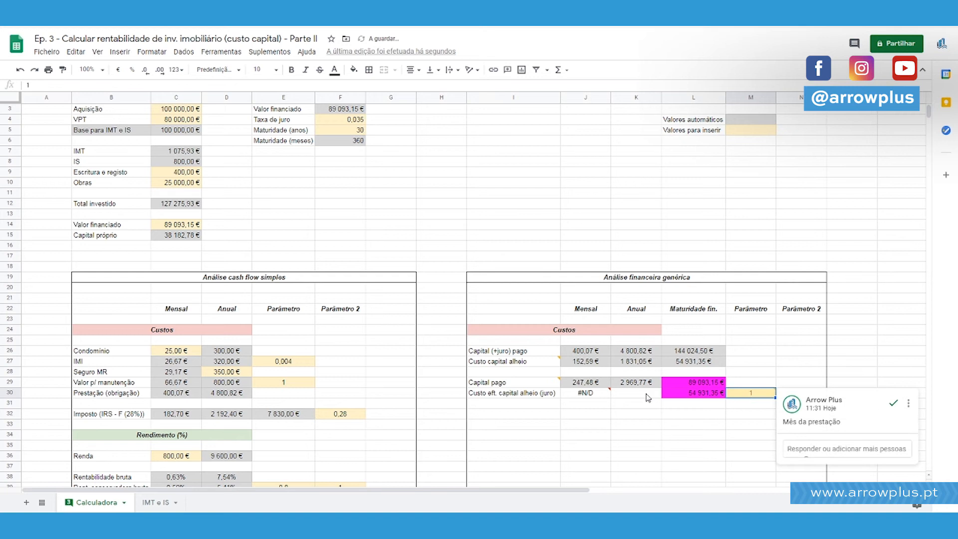
left_click(77, 85)
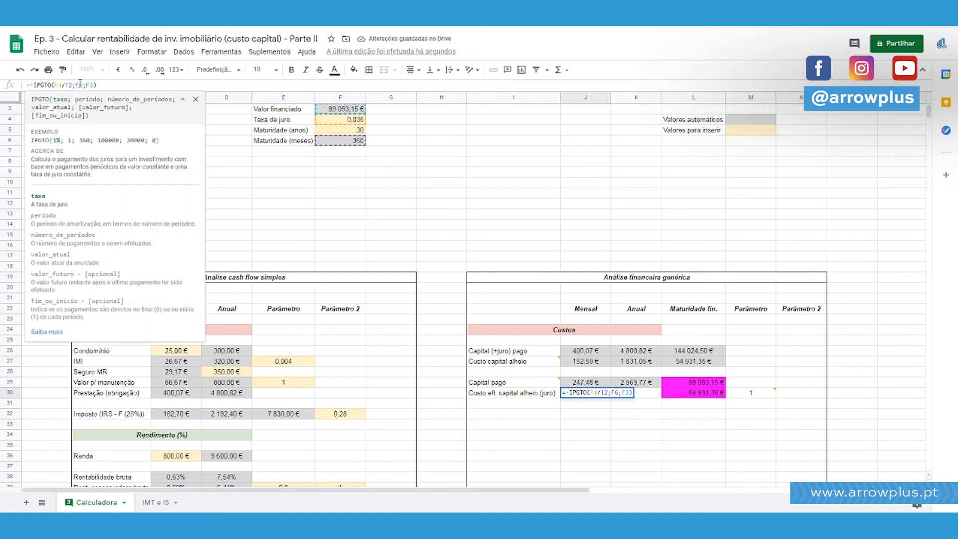
key("Escape")
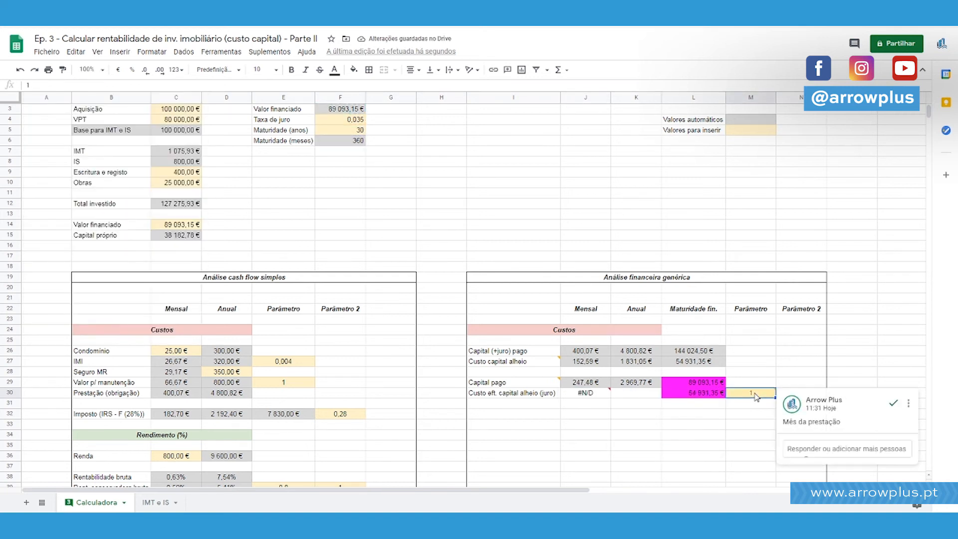
left_click(75, 85)
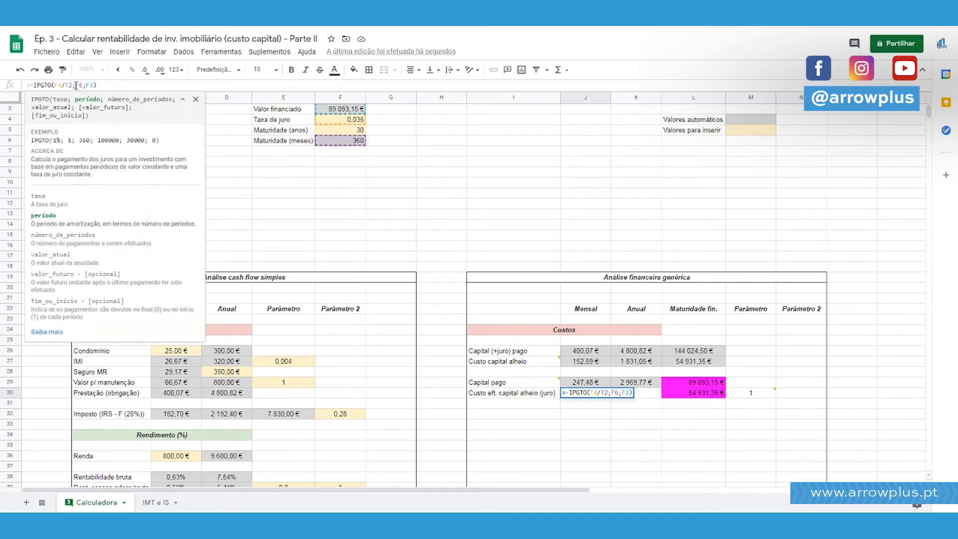
type(";")
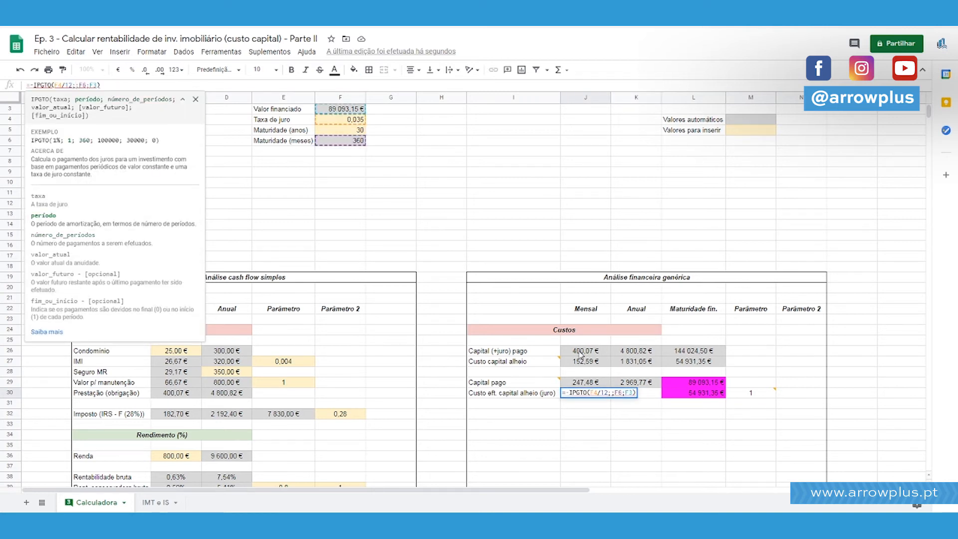
left_click(756, 393)
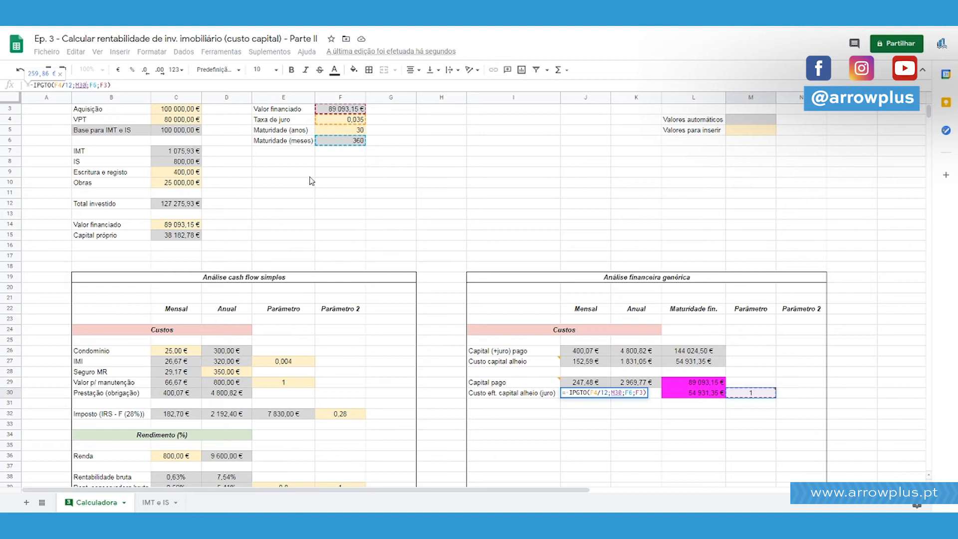
key("Return")
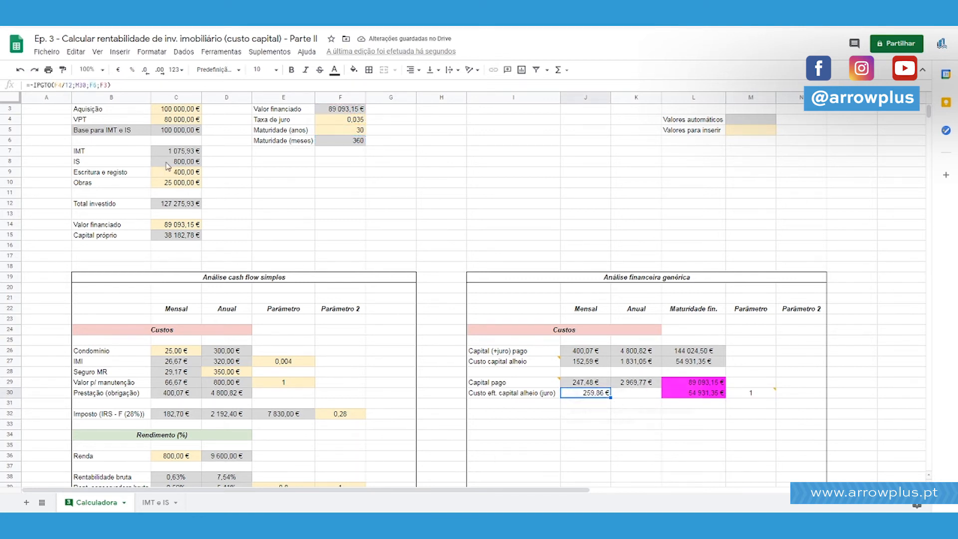
Review the IPGTO arguments of J30, including período, número_de_períodos, valor_atual, valor_futuro and fim_ou_início, against their source cells.
left_click(36, 84)
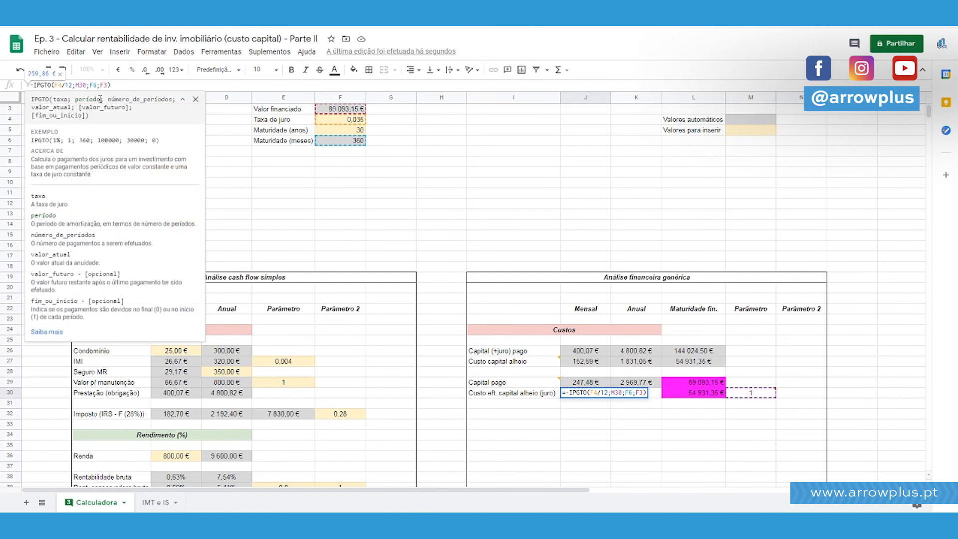
mouse_move(756, 393)
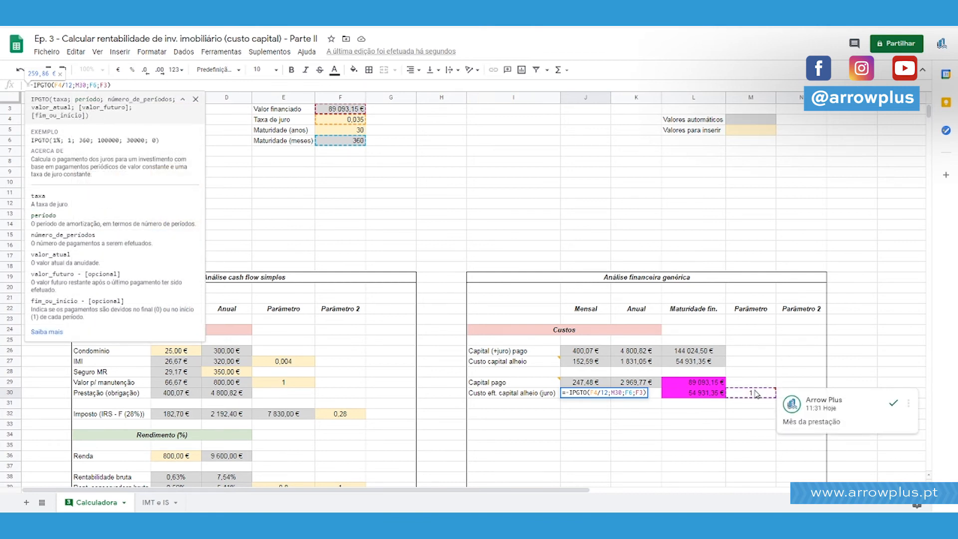
left_click(95, 85)
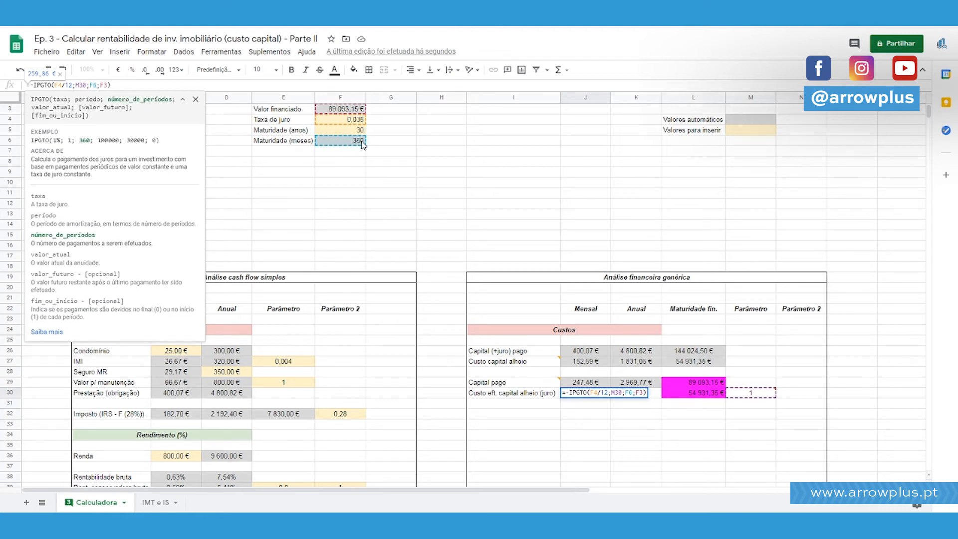
left_click(105, 85)
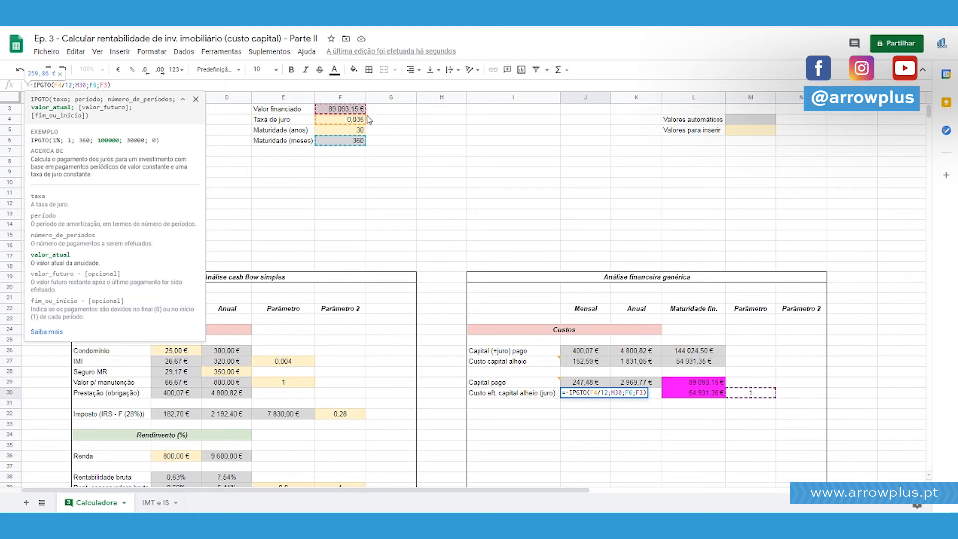
left_click_drag(71, 107, 53, 107)
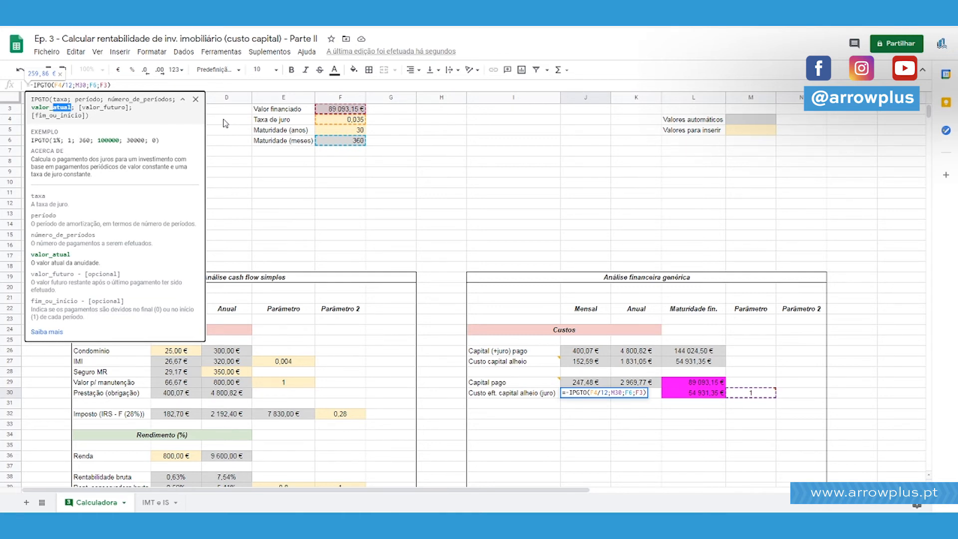
left_click_drag(84, 108, 125, 109)
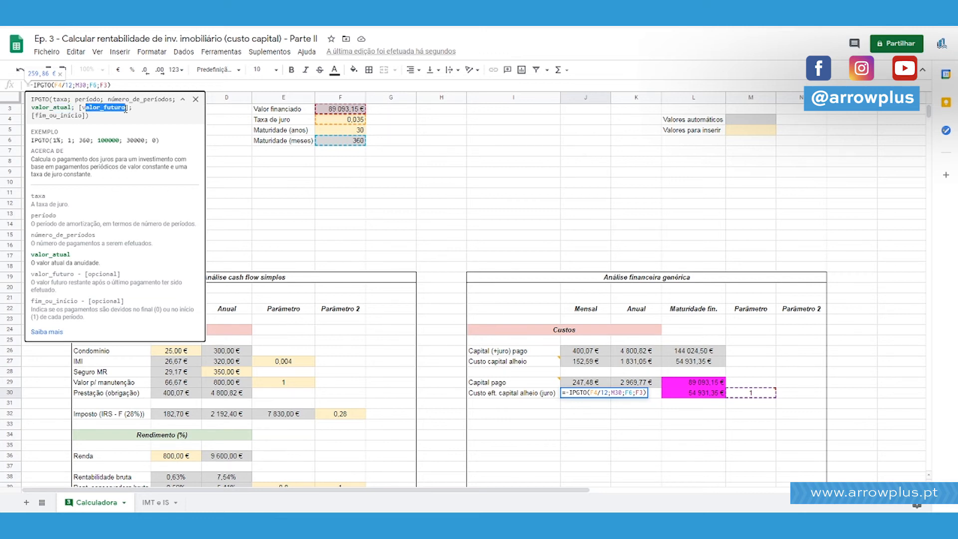
left_click(114, 108)
left_click_drag(82, 108, 126, 108)
left_click_drag(35, 116, 89, 116)
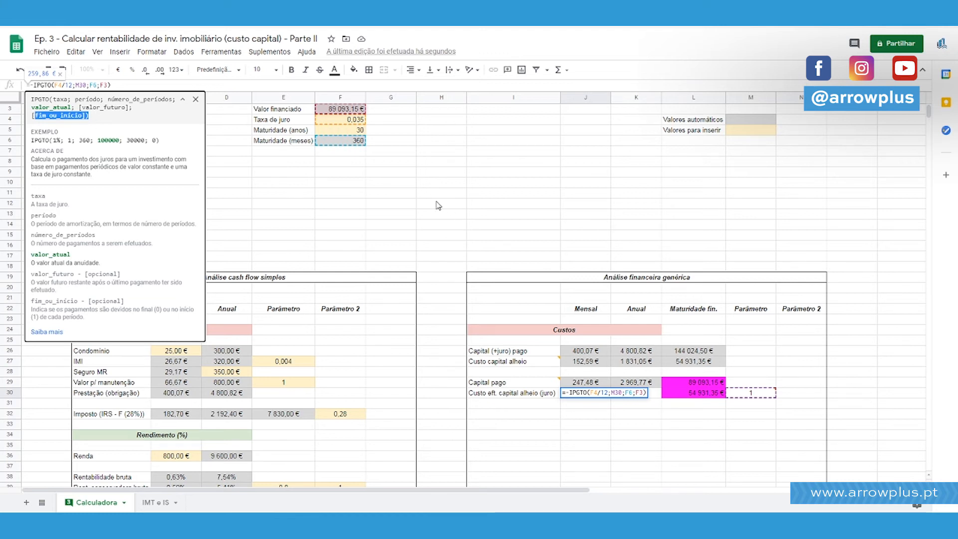
left_click(650, 164)
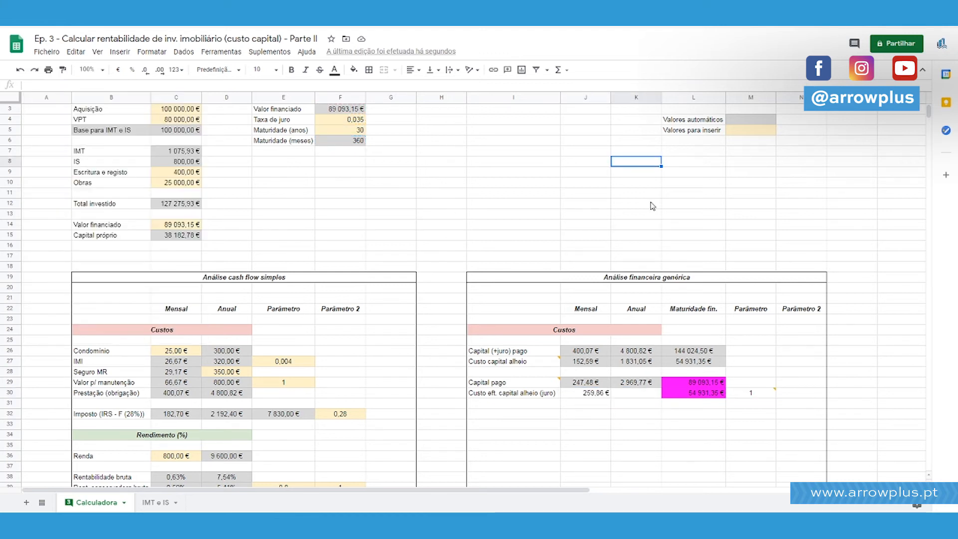
Centre the monthly interest value in J30, and check it against the monthly "Capital pago" formula in J29.
left_click(591, 394)
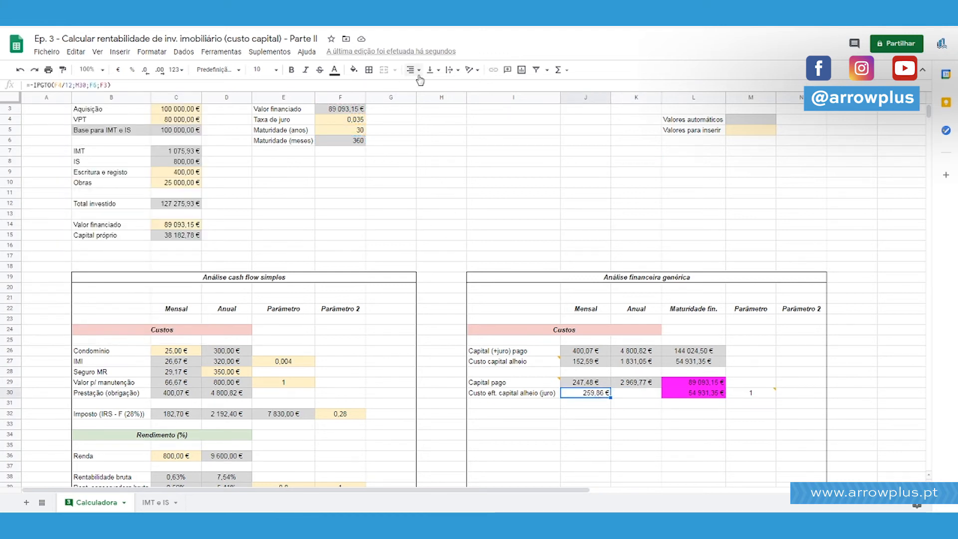
left_click(536, 201)
scroll(620, 203, "down", 4)
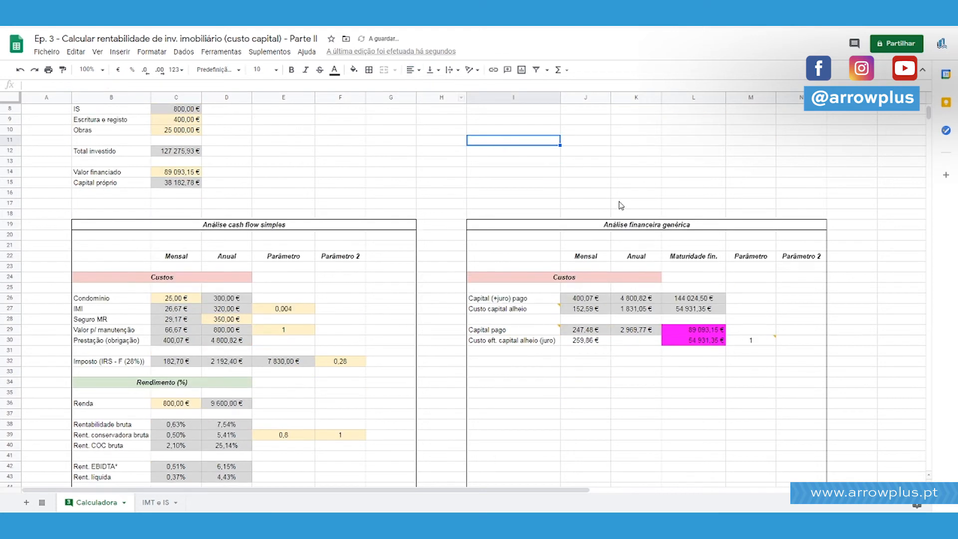
left_click(606, 271)
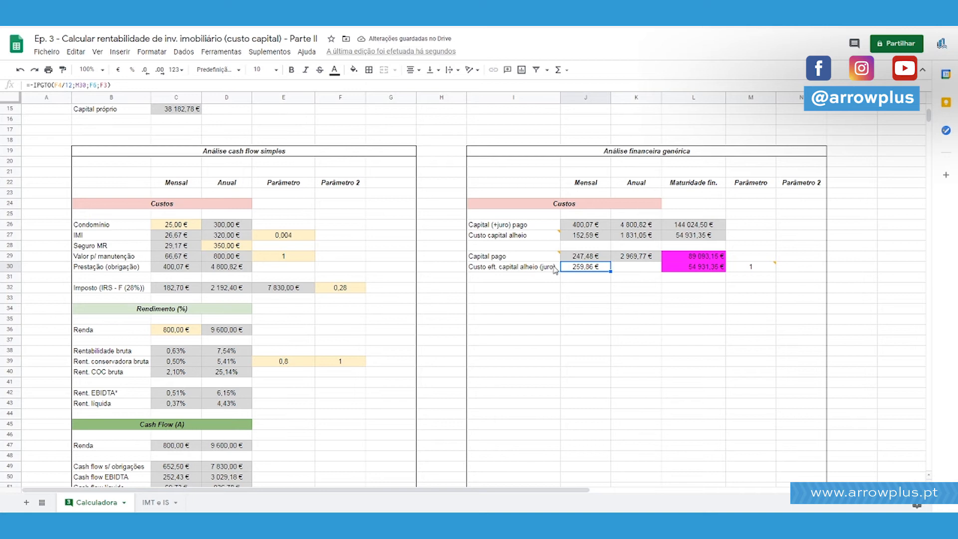
left_click(597, 256)
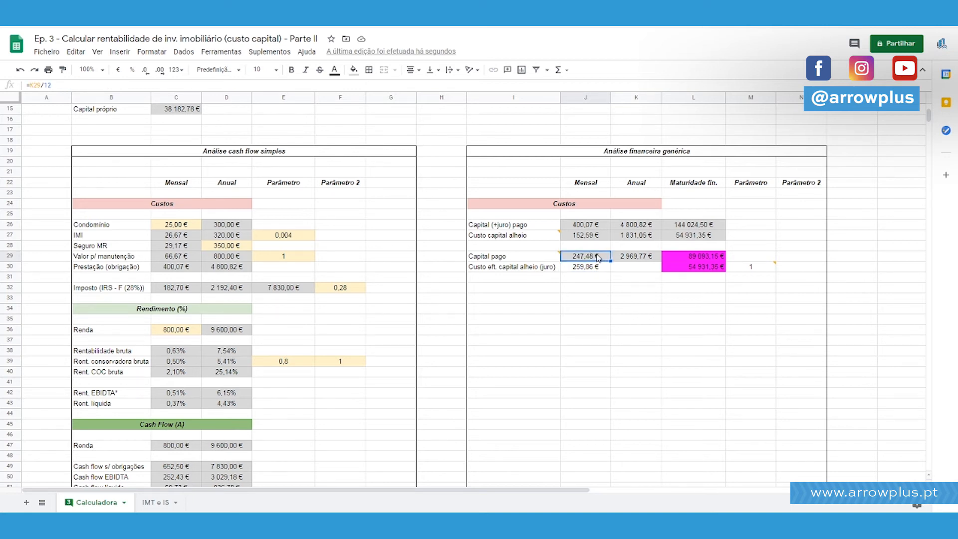
Try 2, 4, 5, 6 and 10 in turn as the instalment month in M30, watching the monthly interest in J30.
left_click(771, 269)
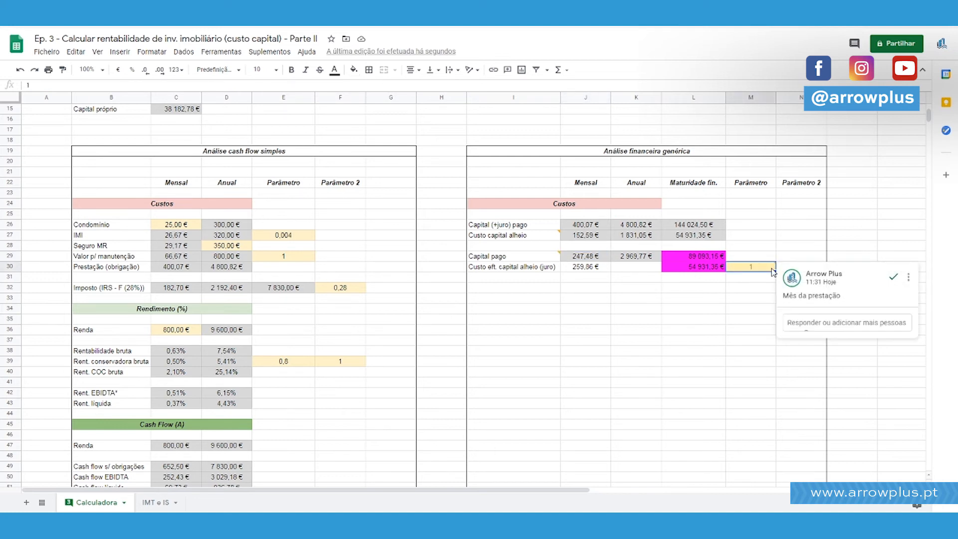
type("2")
key("Return")
left_click(589, 272)
left_click(751, 268)
type("4")
key("Return")
left_click(741, 268)
type("5")
key("Return")
left_click(741, 268)
type("6")
key("Return")
left_click(741, 268)
type("10")
key("Return")
Set the instalment month in M30 to half the loan maturity in months with the formula =F6/2.
left_click(741, 268)
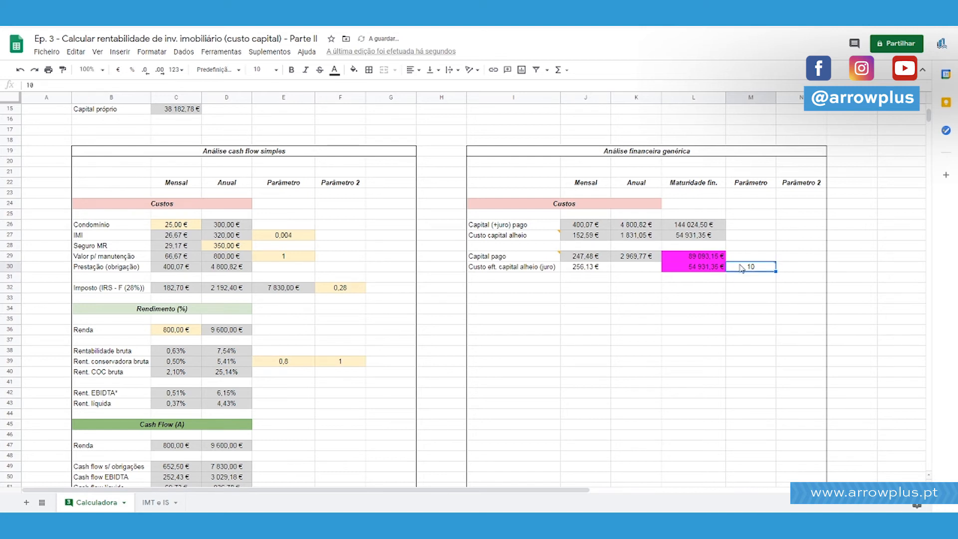
scroll(741, 268, "up", 5)
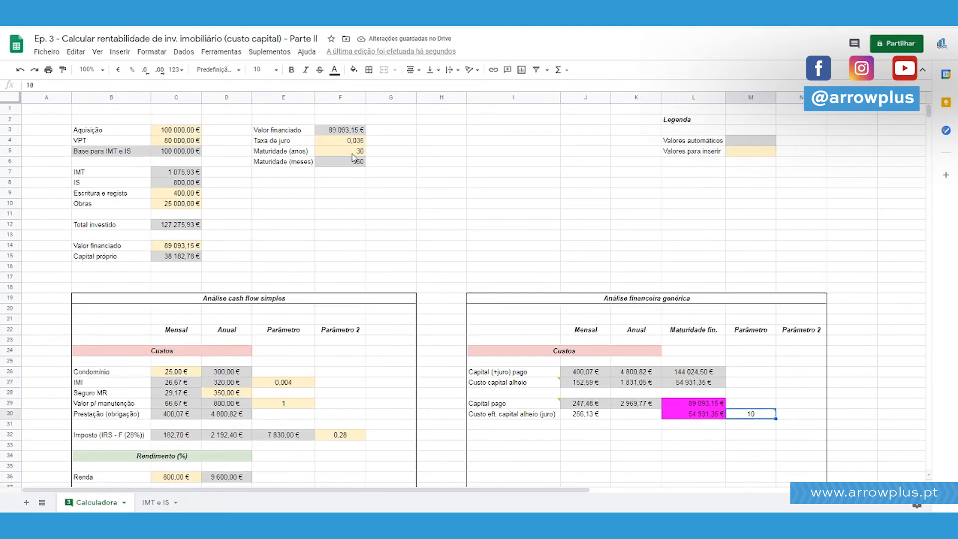
type("=")
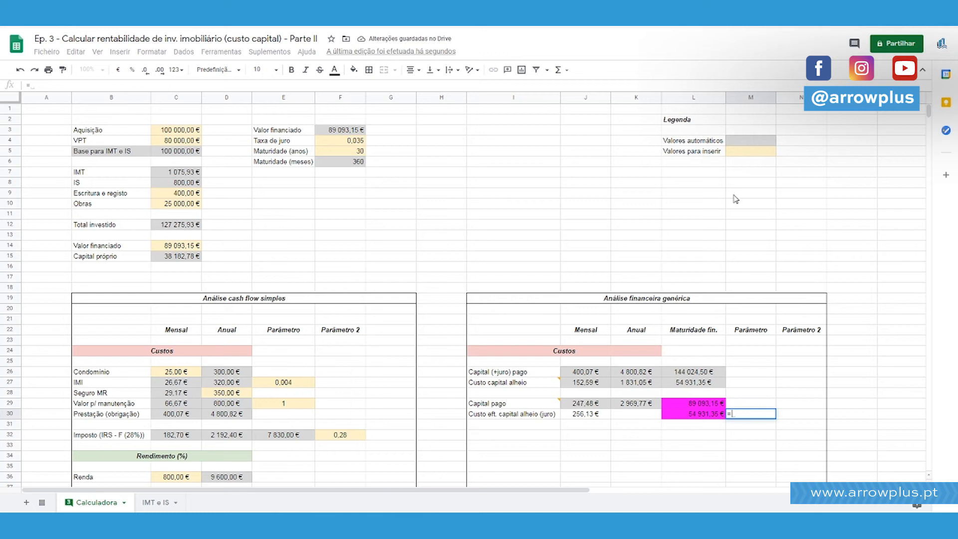
left_click(362, 164)
type("/")
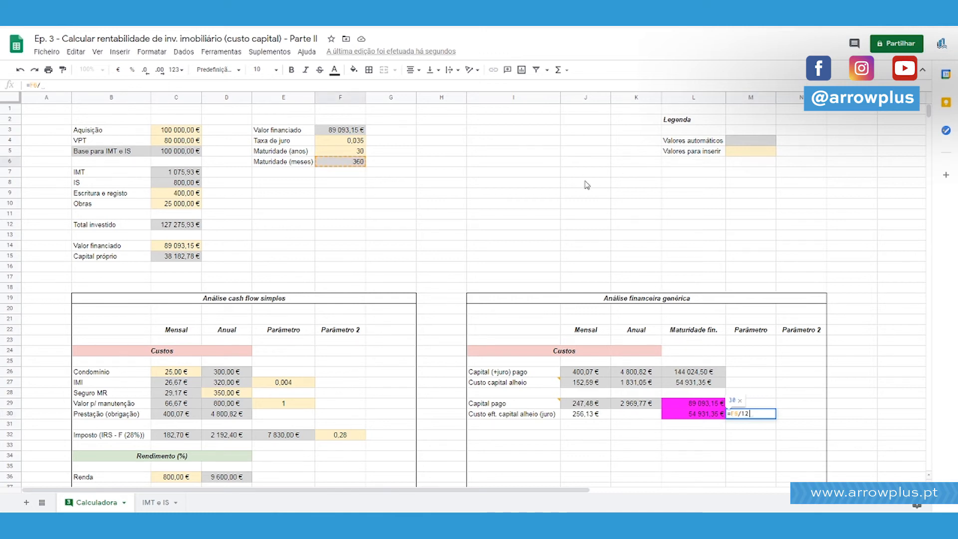
type("2")
key("Return")
key("Up")
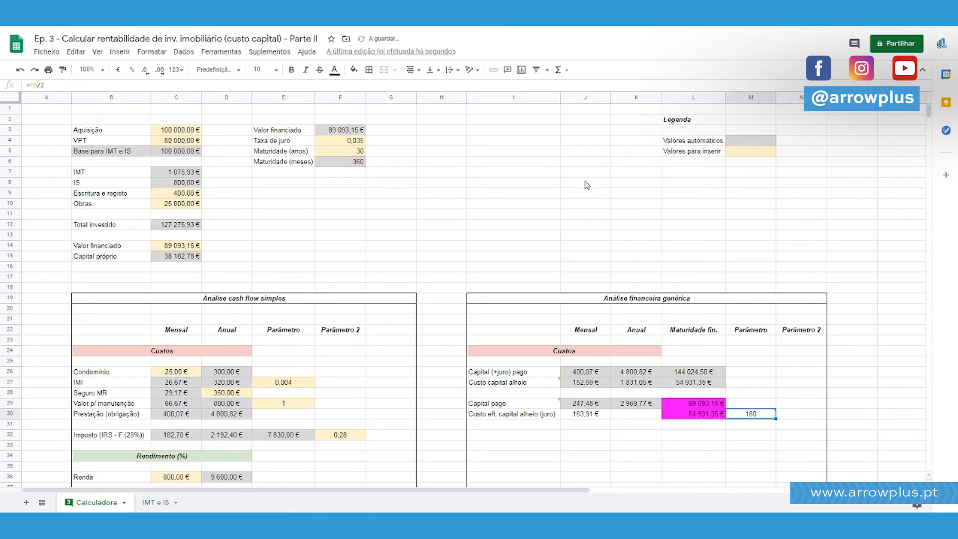
Compare the monthly interest in J30 with the monthly "Capital pago" in J29 for the instalment month in M30.
key("Left")
key("Left")
key("Left")
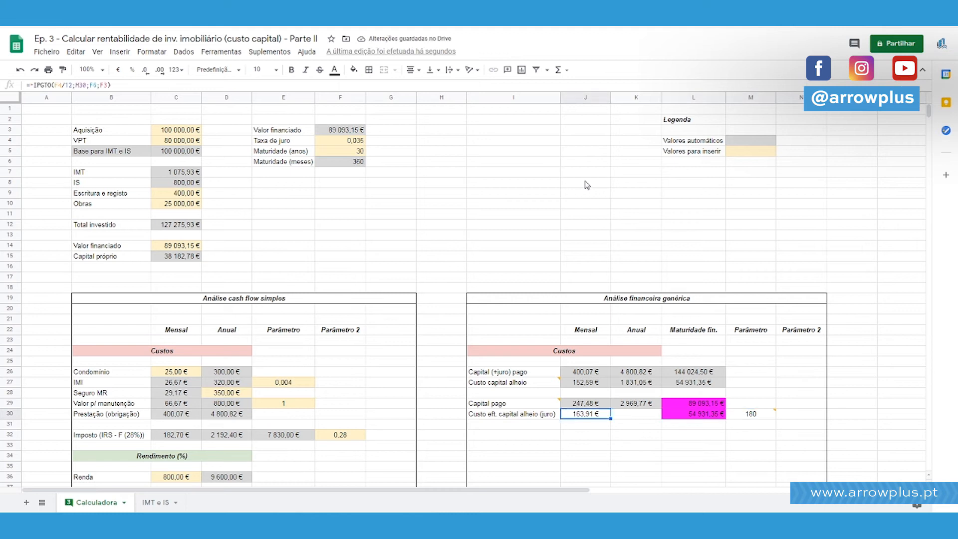
key("Right")
key("Right")
key("Right")
key("Left")
key("Left")
key("Left")
key("shift+Up")
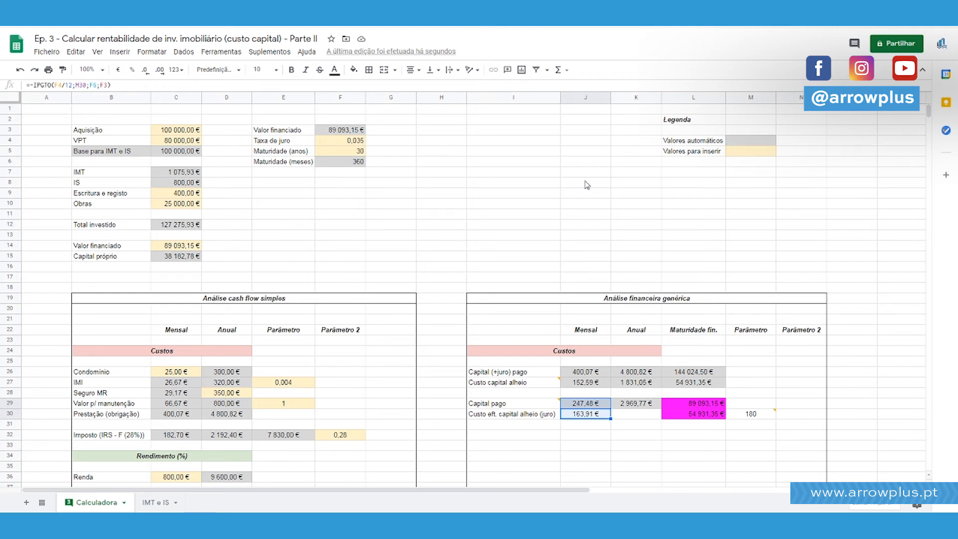
Replace the instalment month formula in M30 with =36.
key("Right")
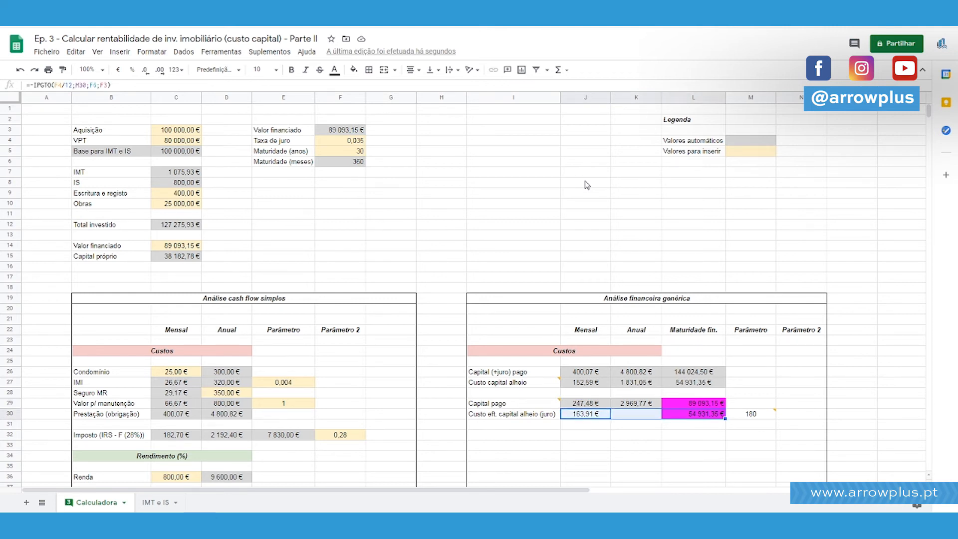
key("Right")
key("Right")
left_click(87, 83)
key("BackSpace")
key("BackSpace")
key("BackSpace")
key("BackSpace")
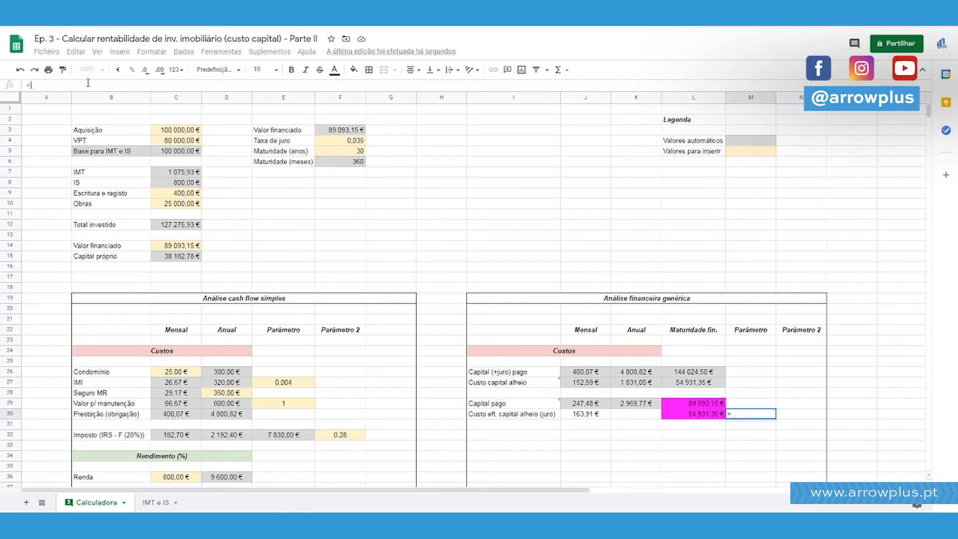
type("36")
key("Return")
Check the J30 interest against the J29 paid capital for instalment month 36.
key("Left")
key("Left")
key("Left")
key("shift+Up")
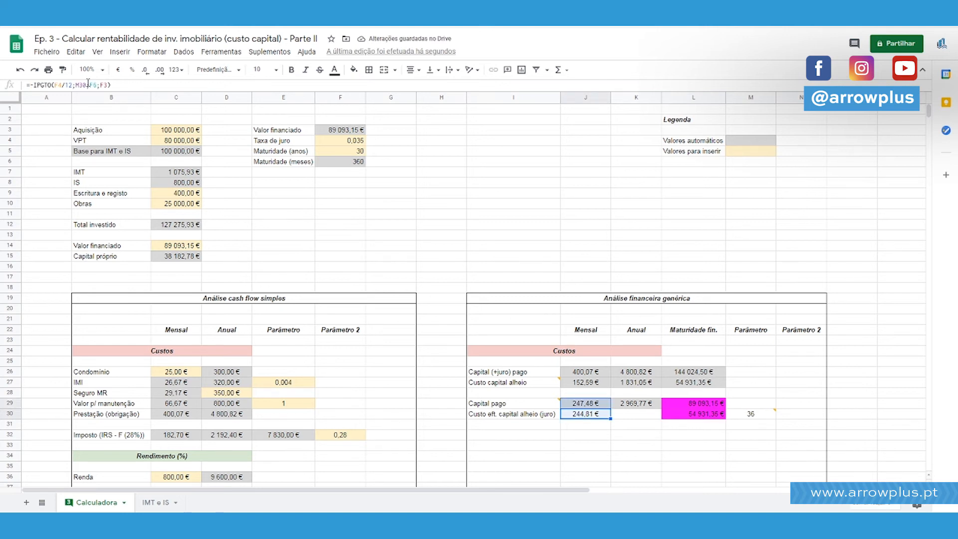
key("Down")
key("ctrl+Right")
key("Left")
key("ctrl+Left")
key("Up")
Set the instalment month in M30 to 300, check the interest in J30, and change the month to 350.
key("Right")
key("Right")
key("Right")
key("Right")
key("Right")
key("Right")
key("Right")
key("Right")
key("Right")
key("Right")
key("Right")
key("Right")
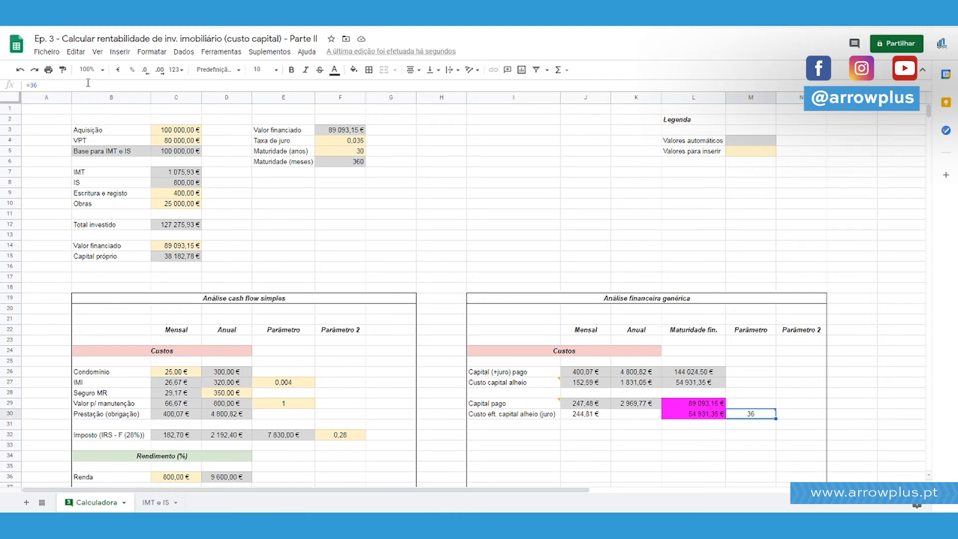
type("300")
key("Return")
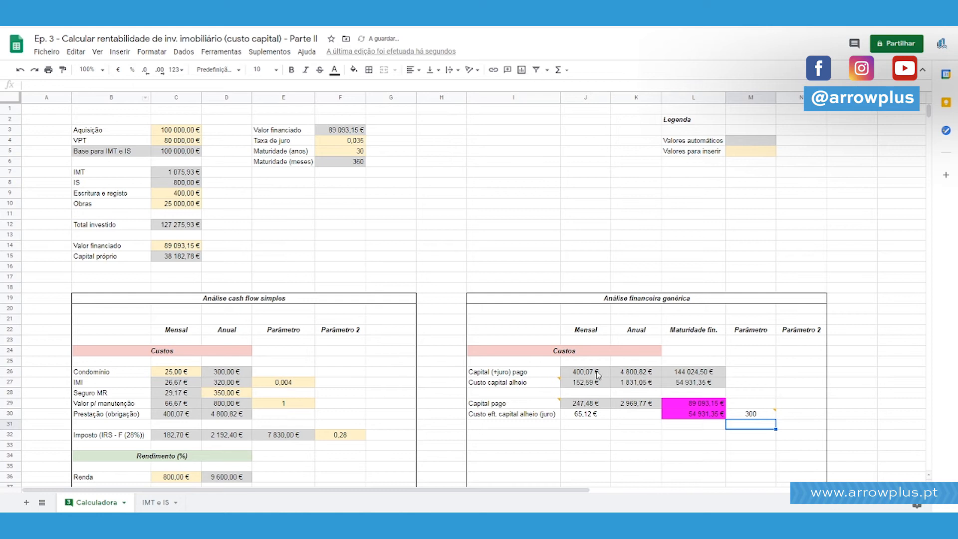
left_click(596, 414)
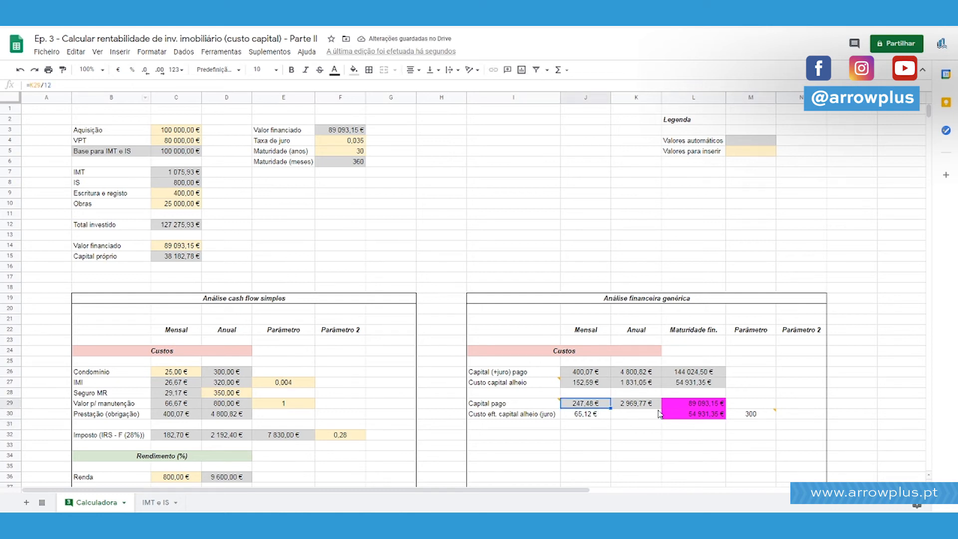
left_click(753, 414)
type("350")
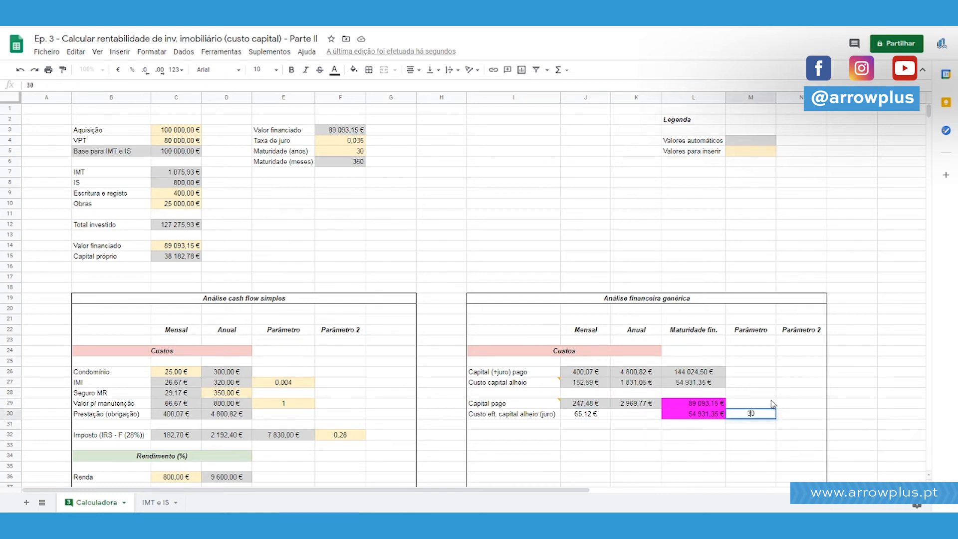
key("Return")
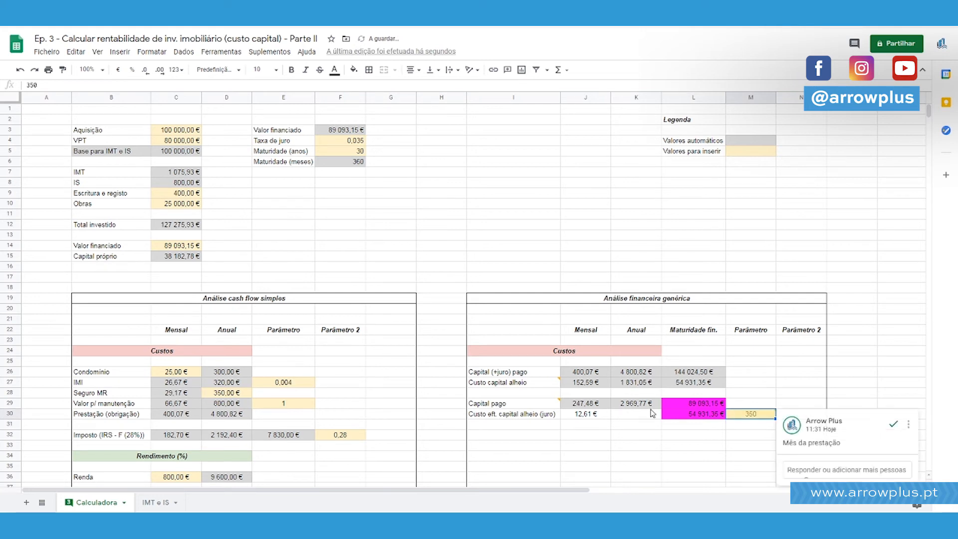
Fill the monthly interest cell J30 with the light grey used for automatic values.
left_click(594, 414)
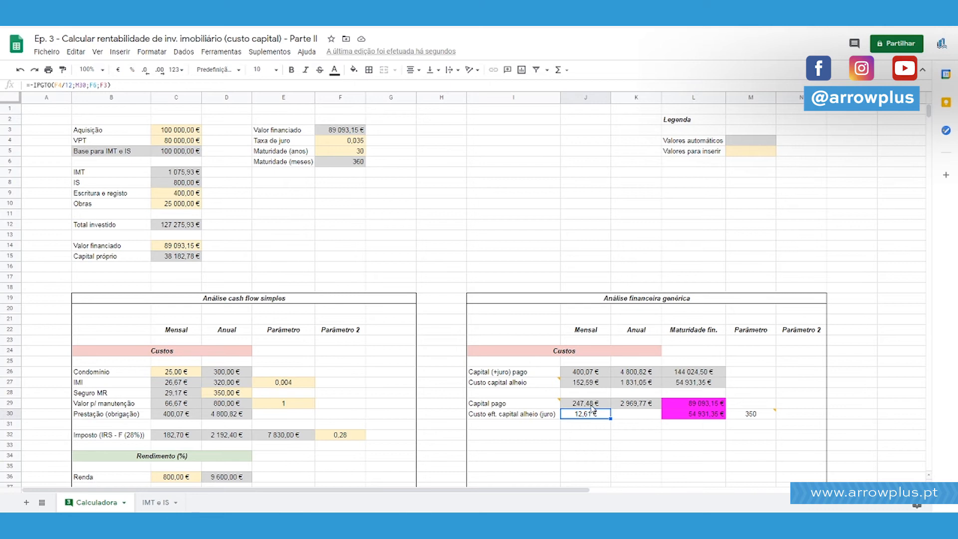
left_click(353, 69)
left_click(423, 104)
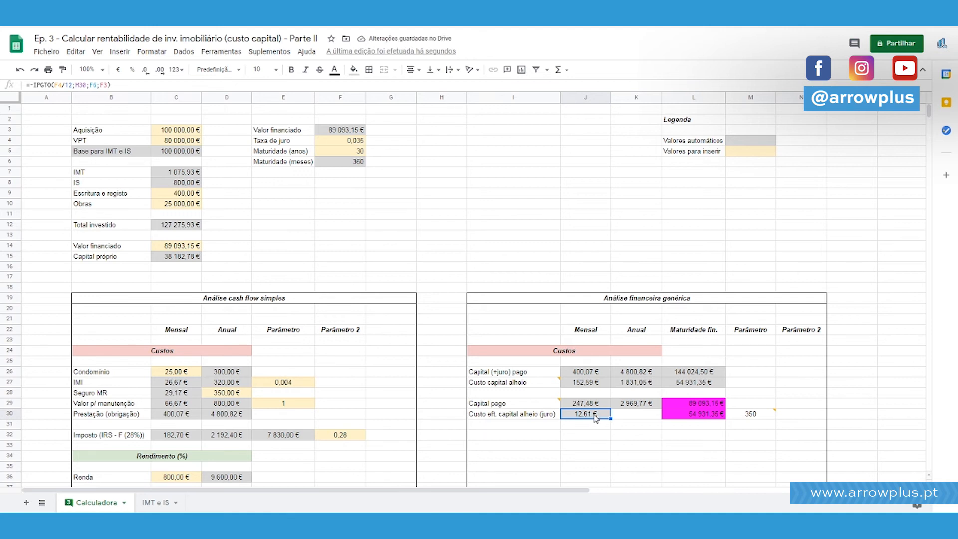
Fill the empty annual interest cell K30 with magenta, matching the highlighted cells L29 and L30.
left_click(629, 417)
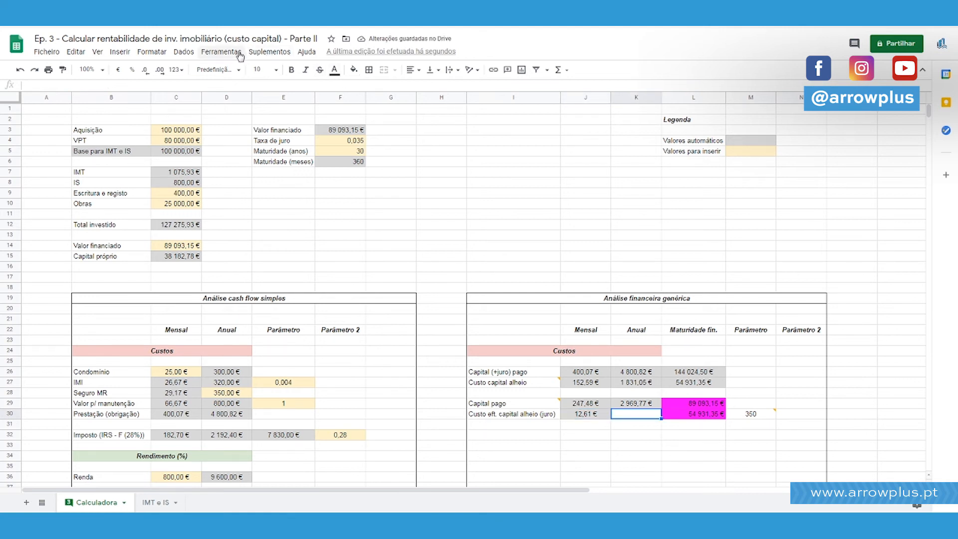
left_click(353, 69)
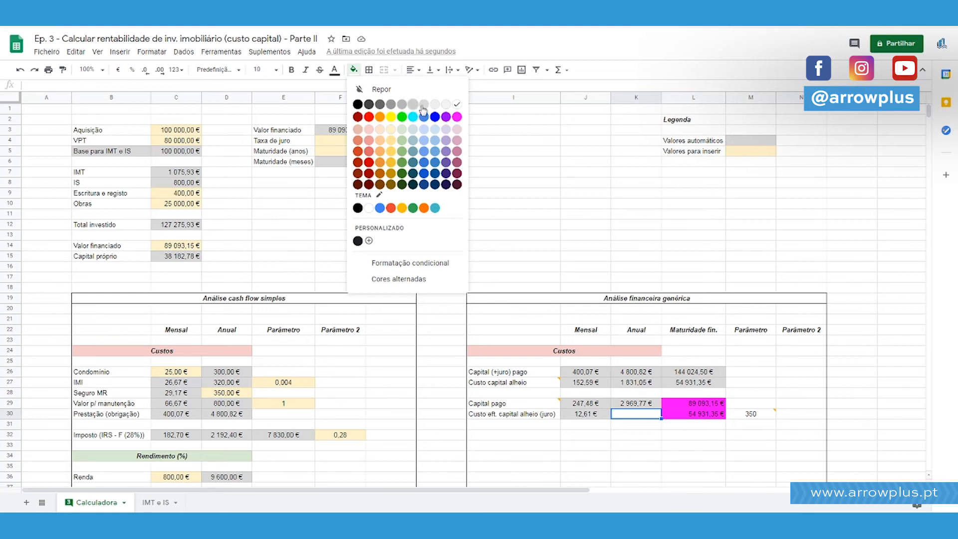
left_click(424, 106)
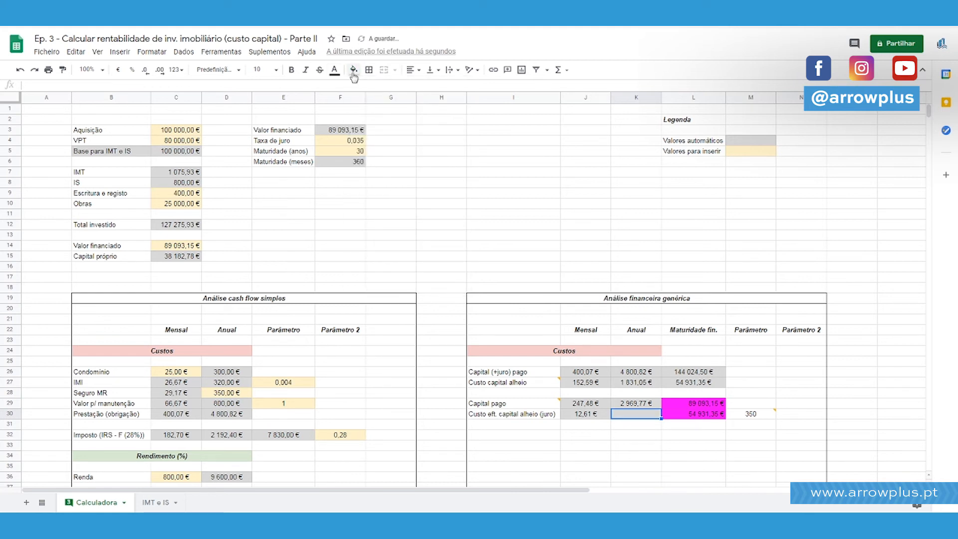
left_click(353, 69)
left_click(457, 116)
left_click(585, 171)
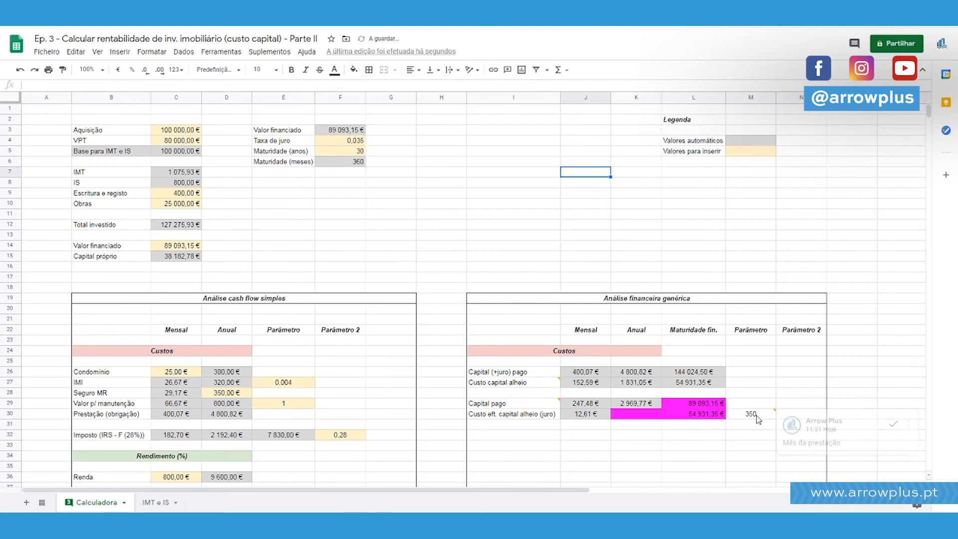
Fill the instalment month cell M30 with the light yellow used for values to enter.
left_click(749, 414)
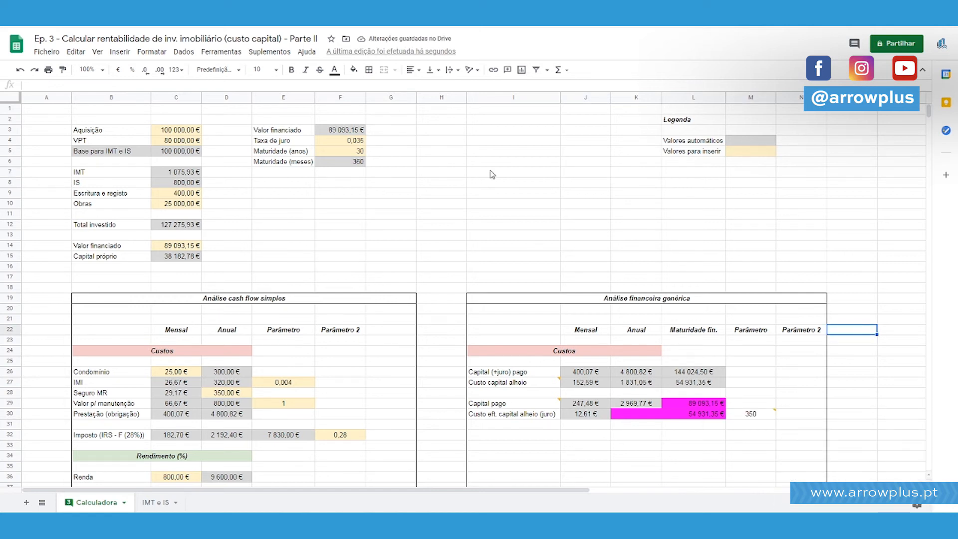
left_click(353, 70)
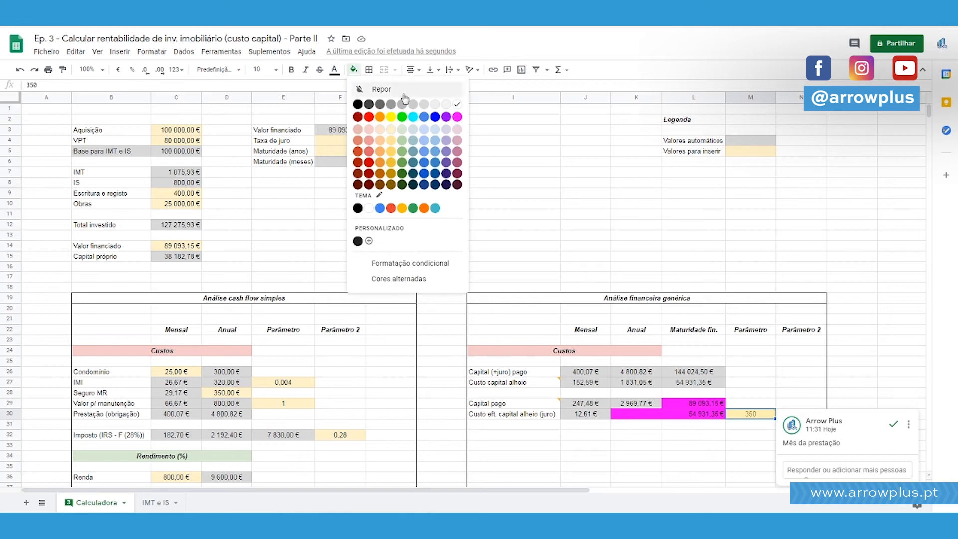
left_click(393, 135)
left_click(616, 198)
Set the instalment month in M30 to 1.
scroll(783, 279, "down", 2)
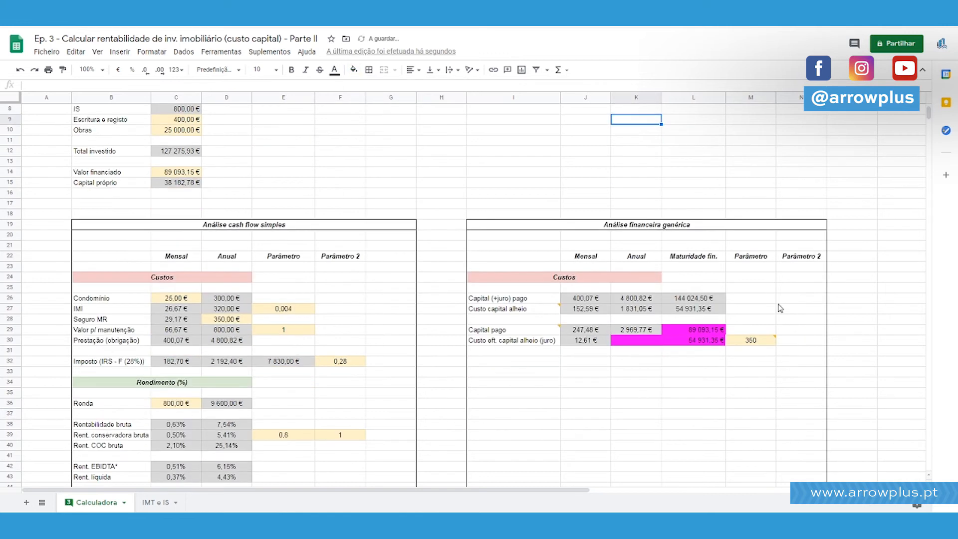
left_click(760, 341)
type("1")
key("Return")
key("Up")
Enter =J30*12 in K30 as the annual effective interest on borrowed capital.
key("Left")
key("Left")
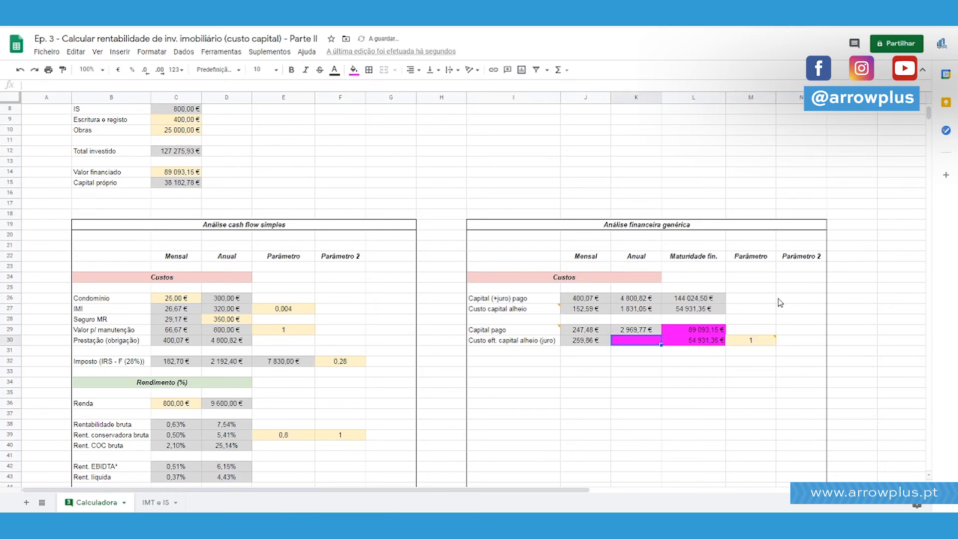
key("Left")
key("Right")
scroll(789, 287, "down", 3)
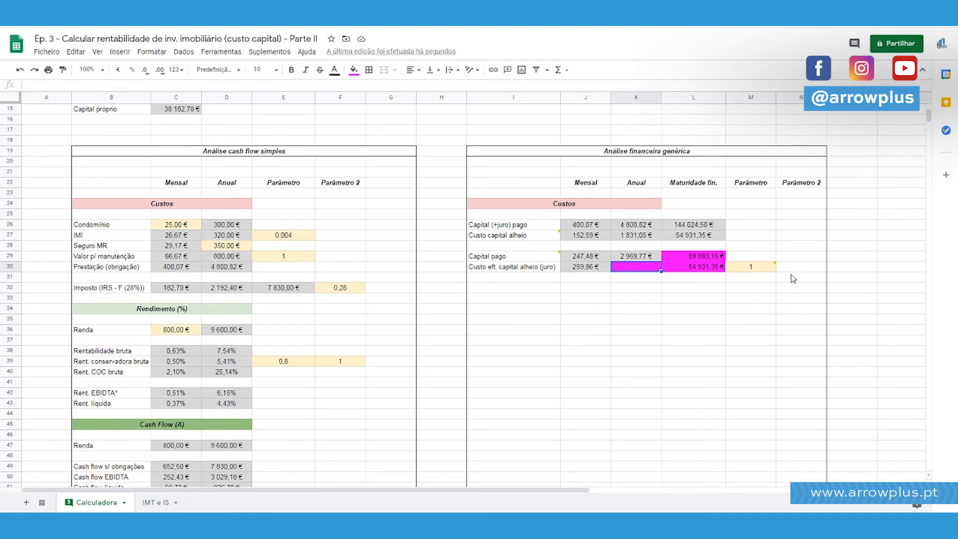
type("=")
key("Left")
type("*12")
key("Return")
key("Up")
Check the J30 interest formula, the "Custo eft. capital alheio (juro)" label and the annual formula in K30.
left_click(595, 273)
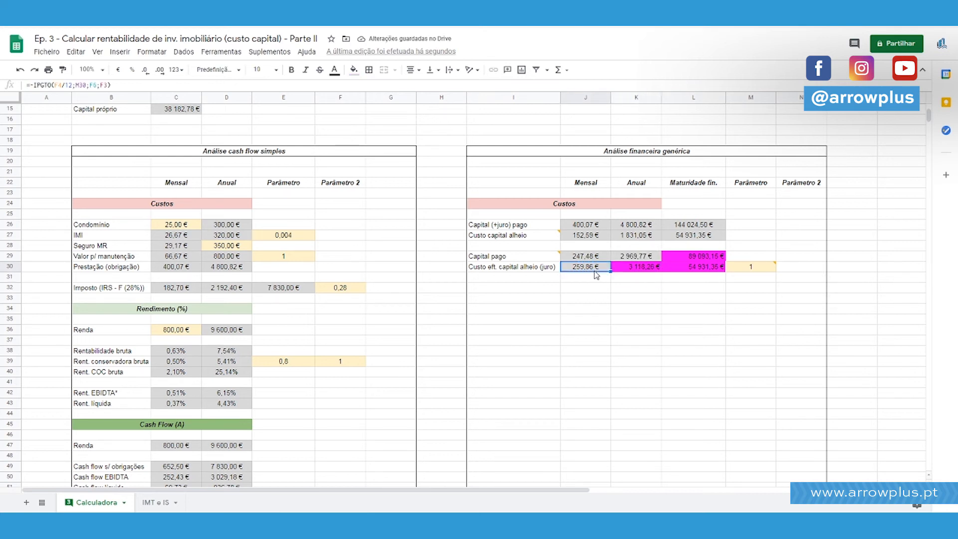
left_click(500, 268)
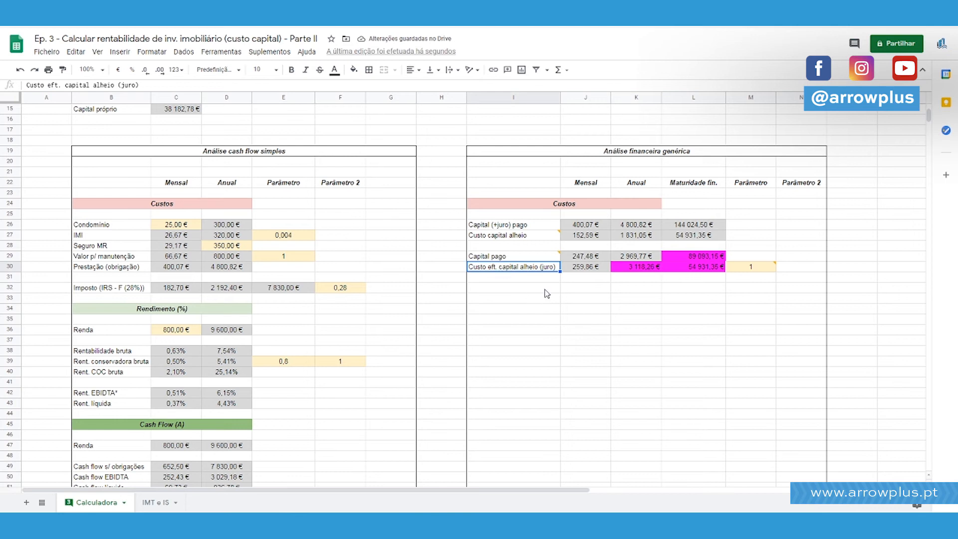
left_click(641, 271)
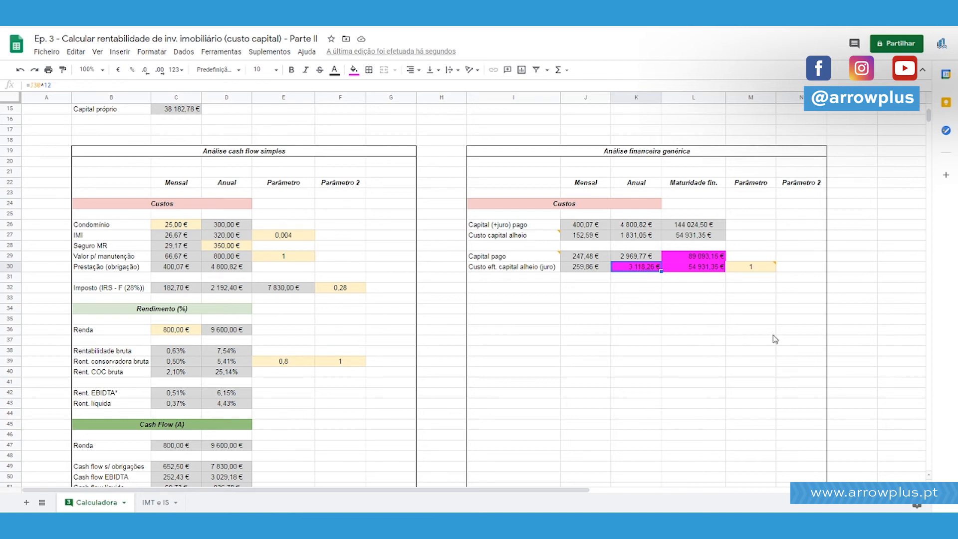
Try to replace the annual formula in K30 with the IPGTO formula copied from J30.
key("Return")
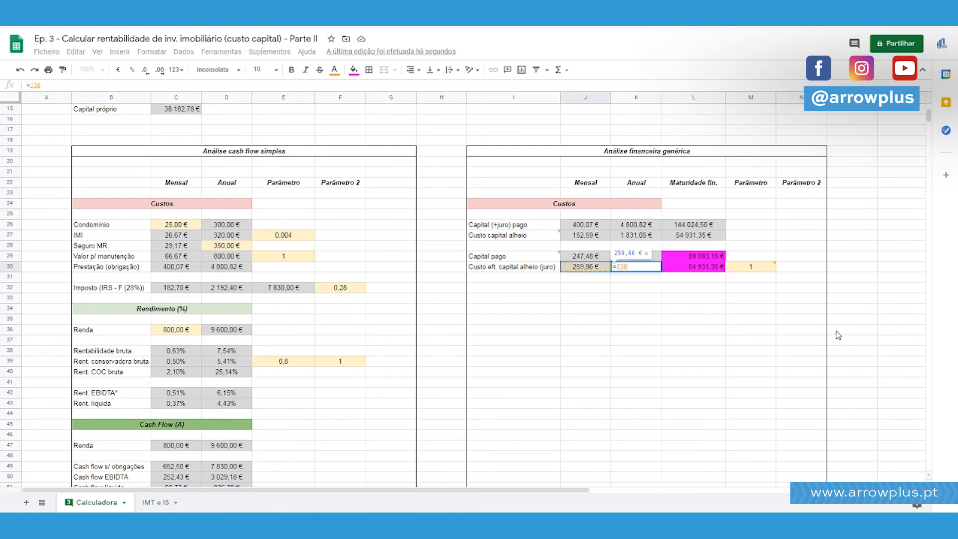
key("Left")
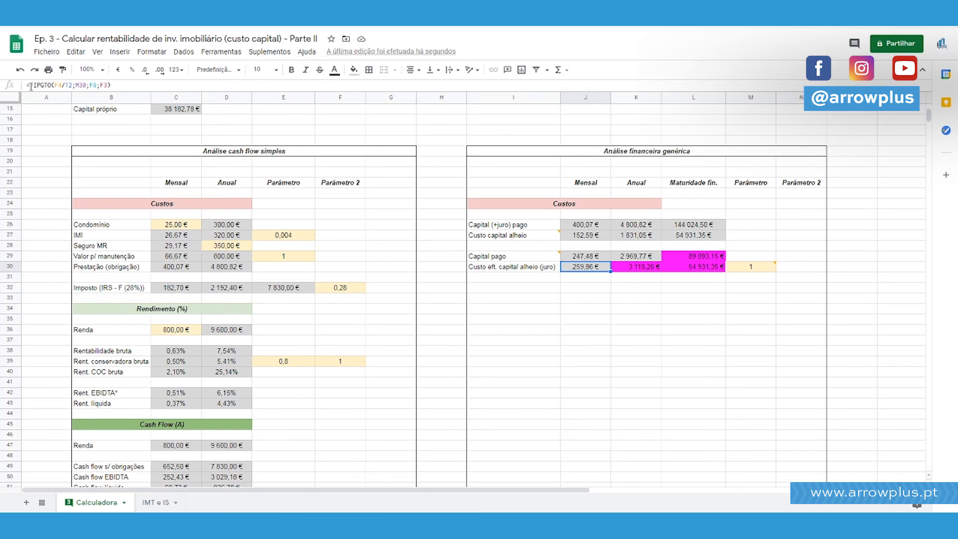
key("Right")
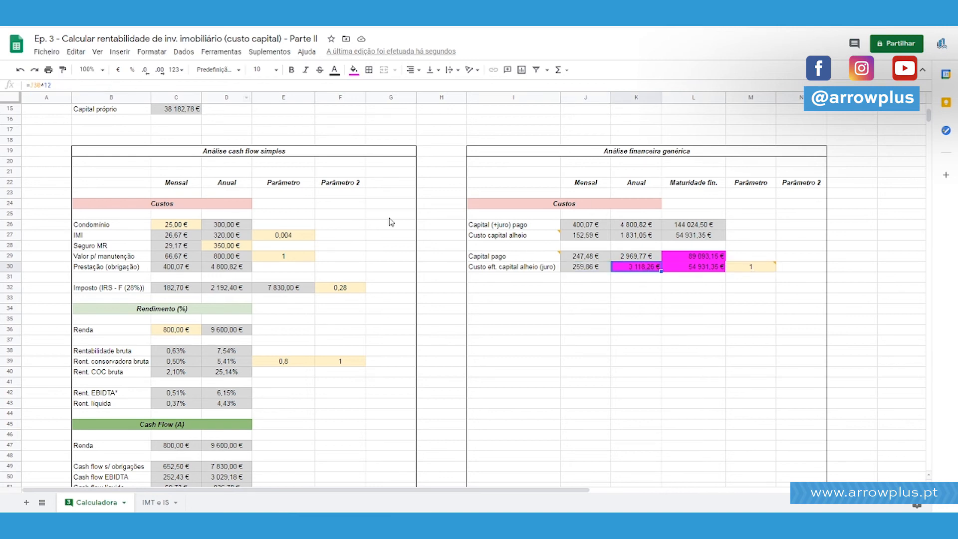
left_click(32, 85)
key("ctrl+a")
type("=-IPGTO(F4/12;M30;F6;F3)")
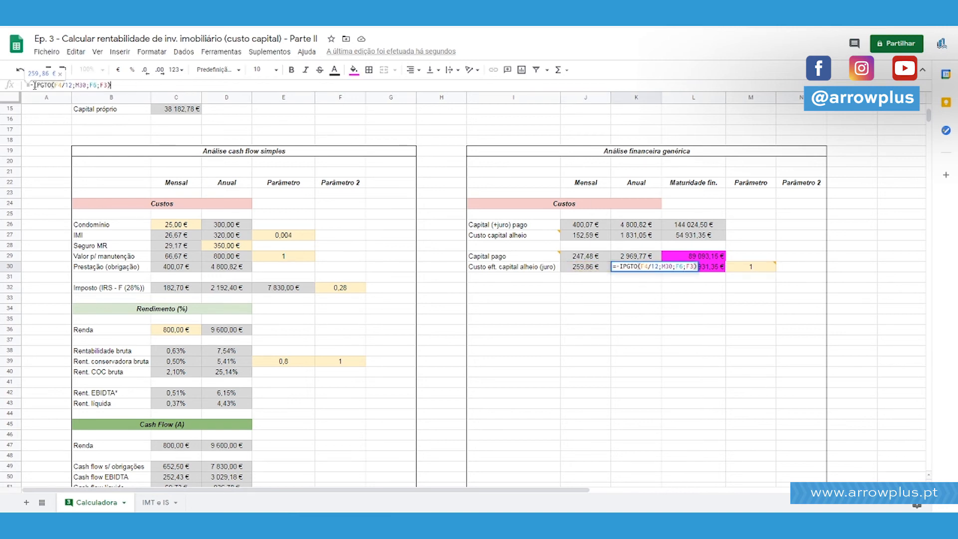
key("Escape")
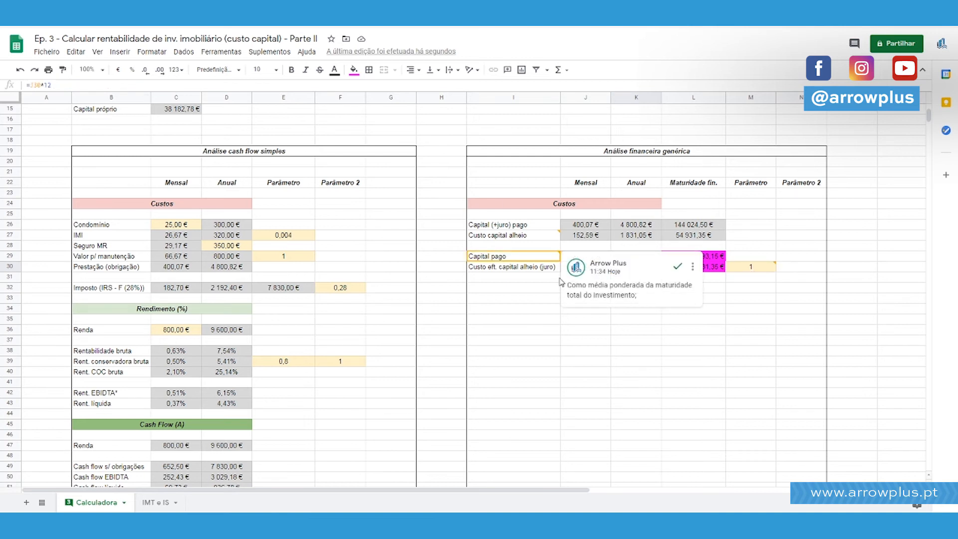
Remove the minus sign before IPGTO in the monthly interest formula in J30.
left_click(543, 320)
left_click(584, 269)
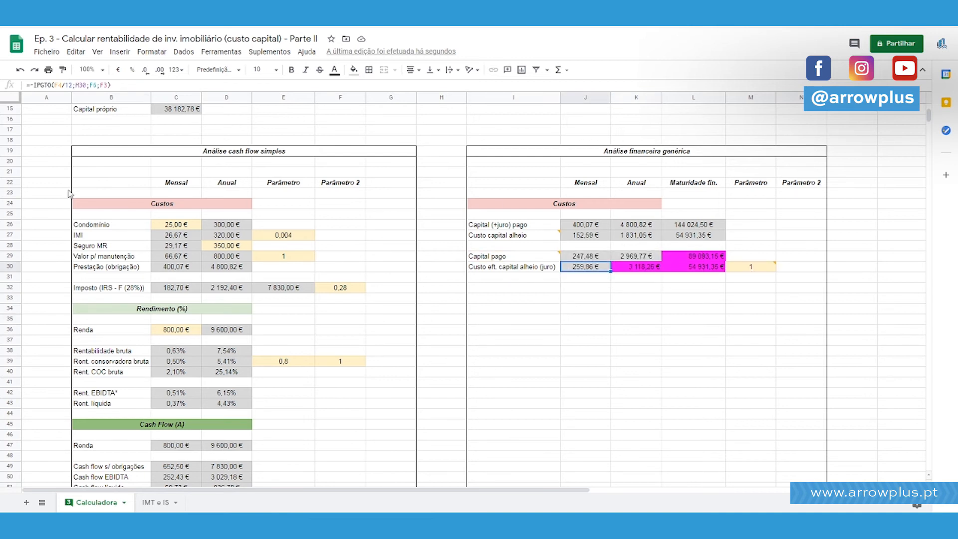
left_click(33, 85)
double_click(43, 86)
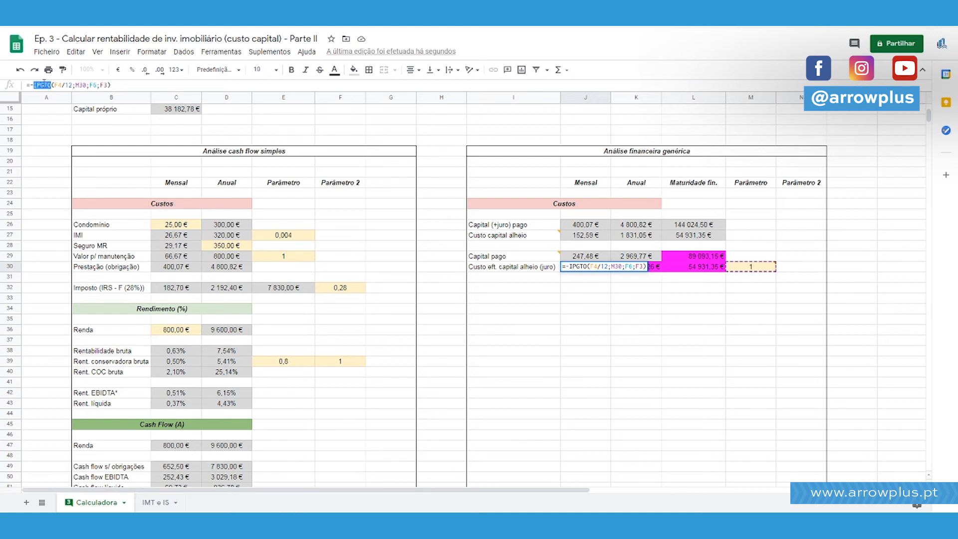
left_click(44, 84)
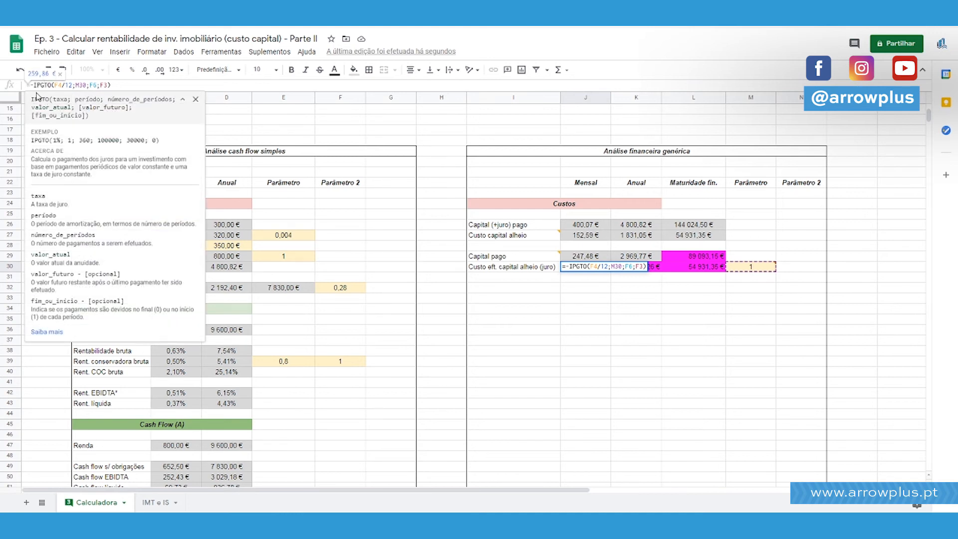
key("Return")
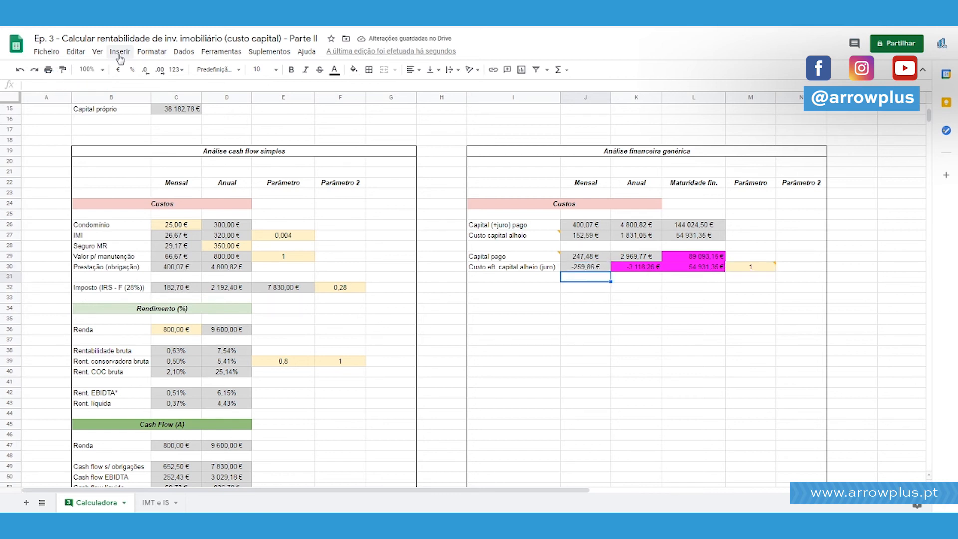
Restore the minus sign in J30 so the formula reads =-IPGTO(F4/12;M30;F6;F3).
key("Up")
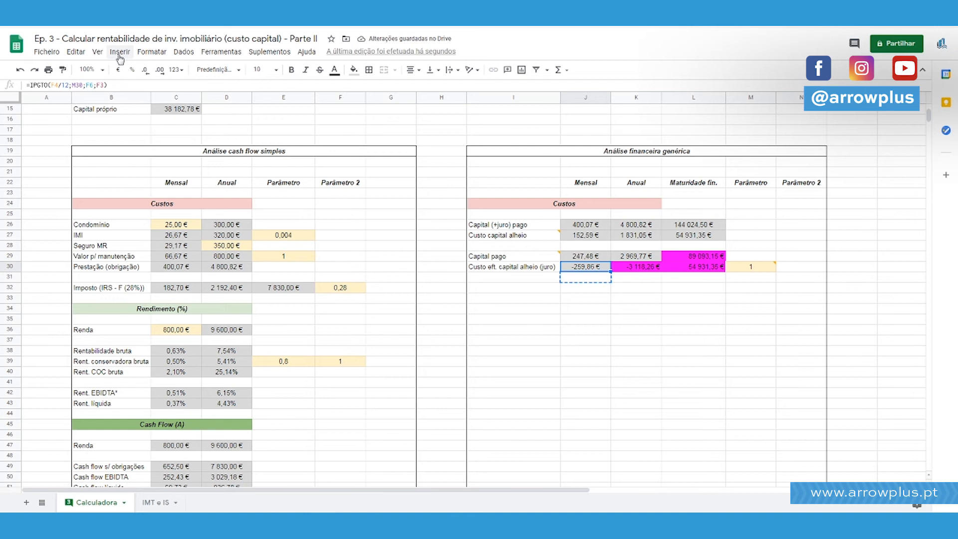
key("Return")
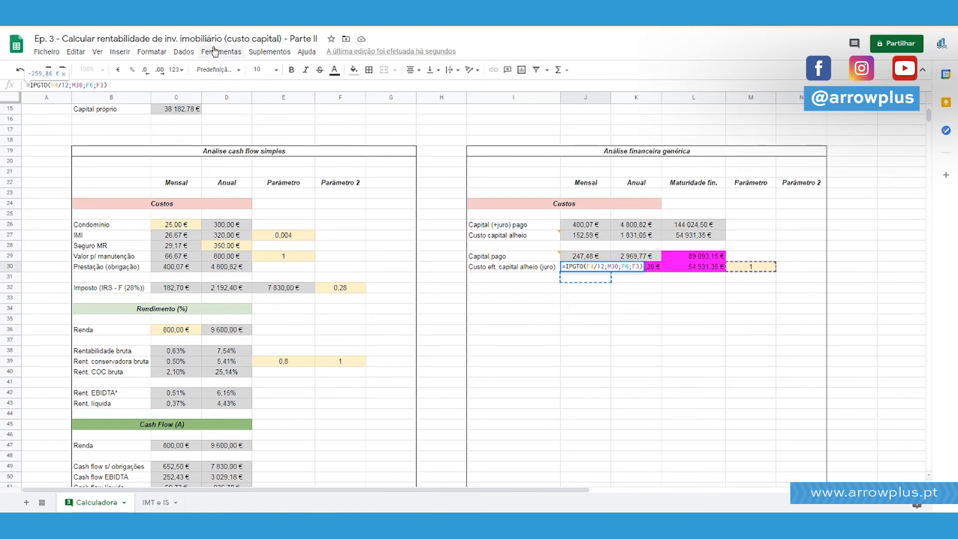
type("-")
key("Return")
Compare the generic analysis costs in J26:K30 with the simple cash flow costs in C26:D32.
key("Up")
key("shift+Up")
key("shift+Up")
key("shift+Up")
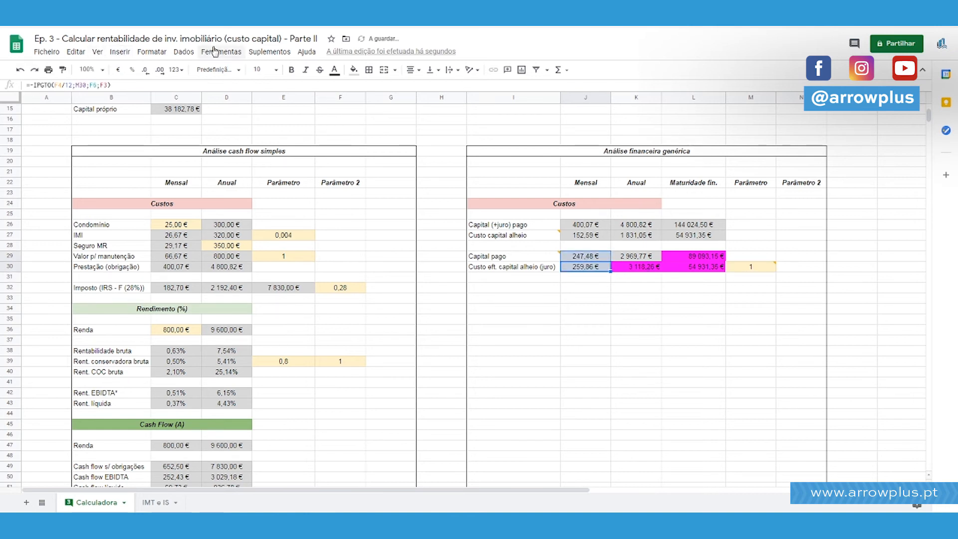
key("shift+Right")
key("shift+Up")
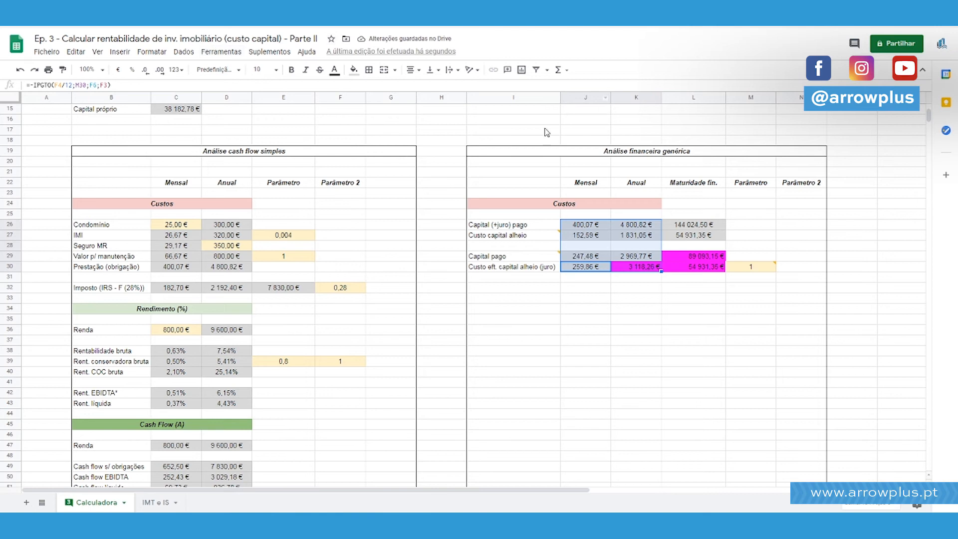
left_click(596, 206)
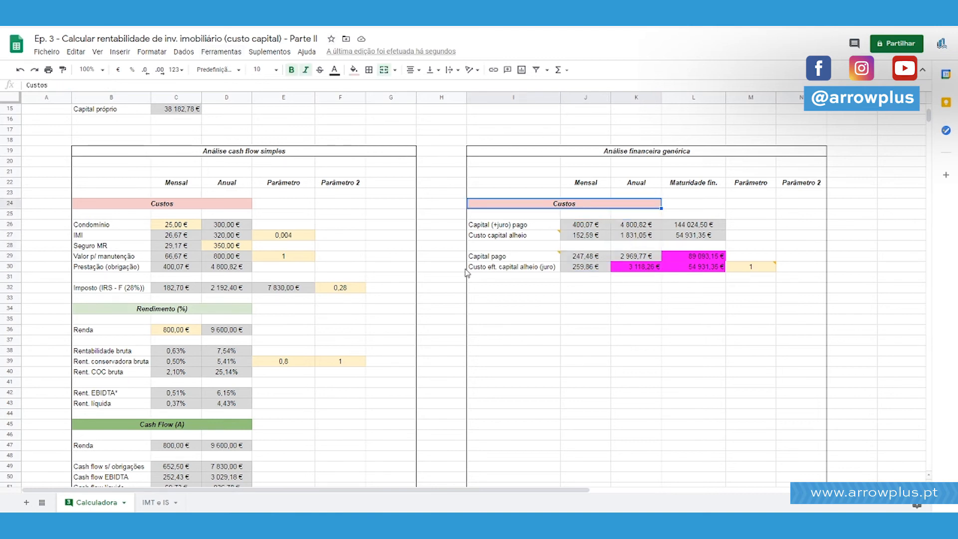
scroll(300, 279, "down", 2)
left_click_drag(175, 203, 252, 269)
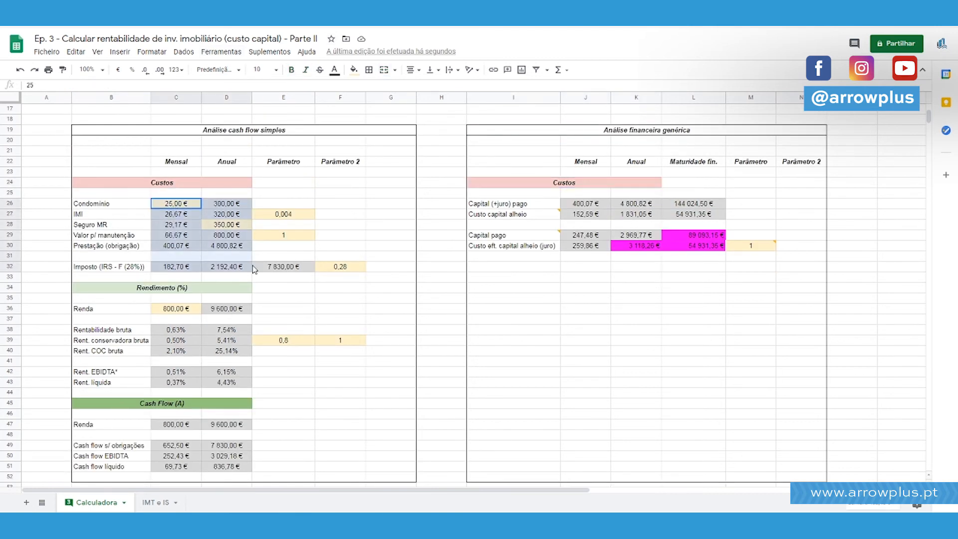
left_click(623, 260)
left_click(596, 244)
scroll(630, 256, "up", 5)
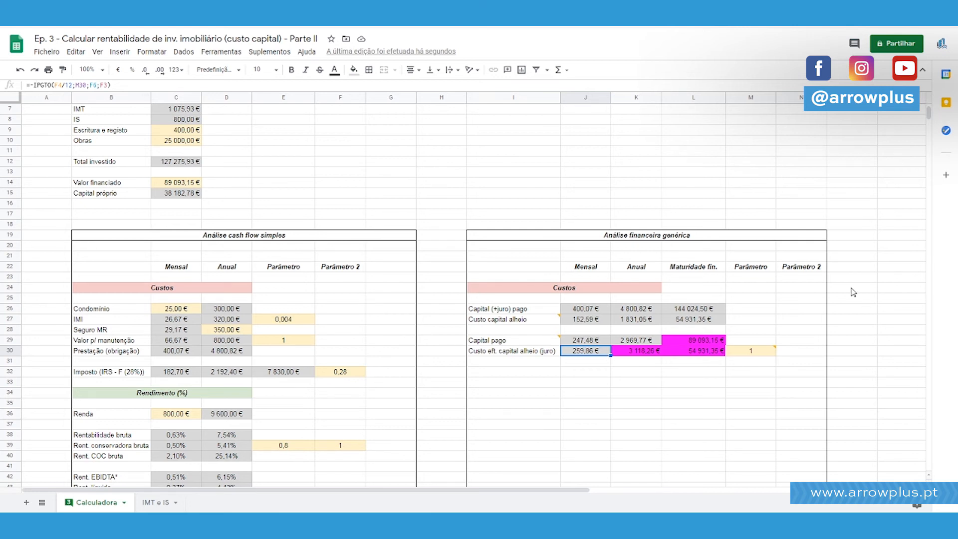
Replace the annual formula in K30 with =-IPGTO(F4/12;M30;F6;F3), copied from J30.
left_click_drag(32, 85, 173, 78)
key("ctrl+c")
key("Tab")
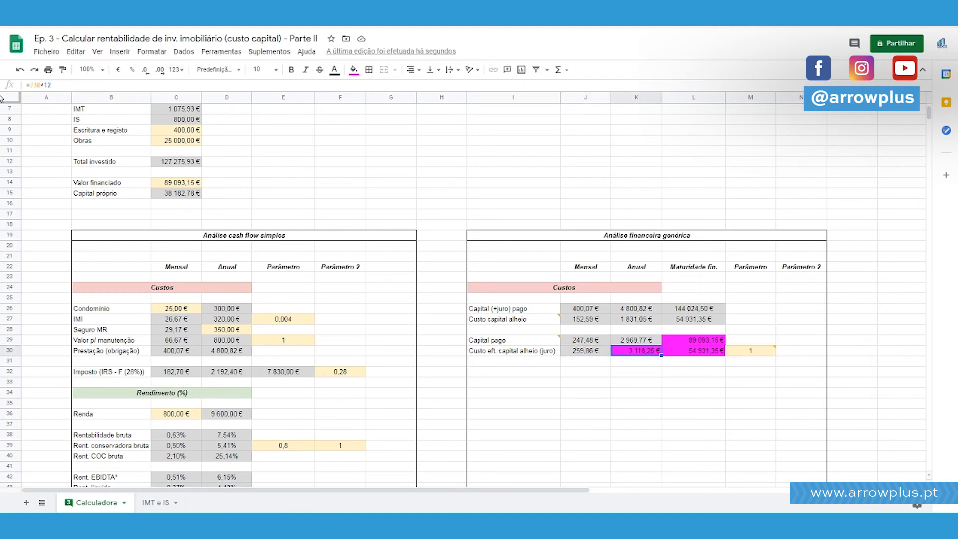
left_click_drag(31, 85, 160, 86)
key("ctrl+v")
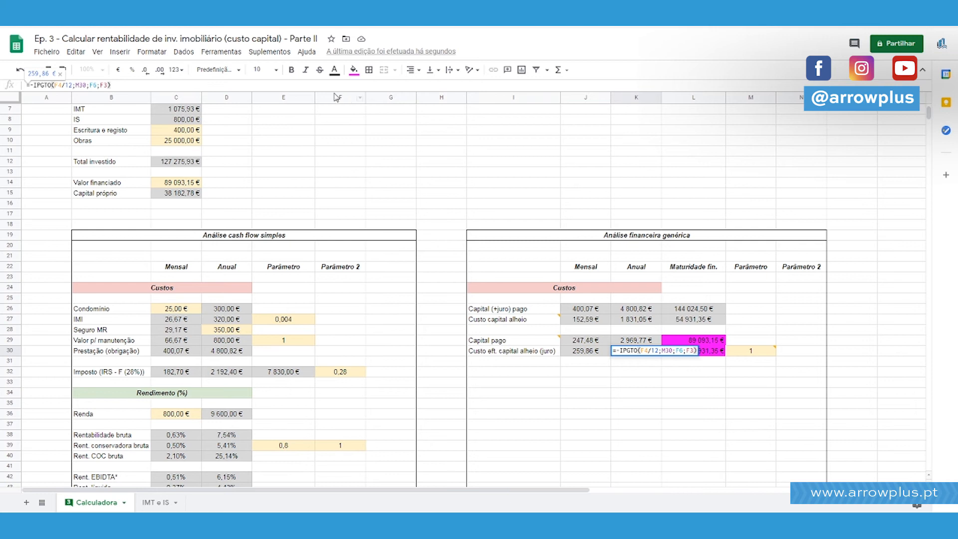
Extend the K30 formula by repeating the -IPGTO(F4/12;M30;F6;F3) term until it has eleven terms.
key("ctrl+v")
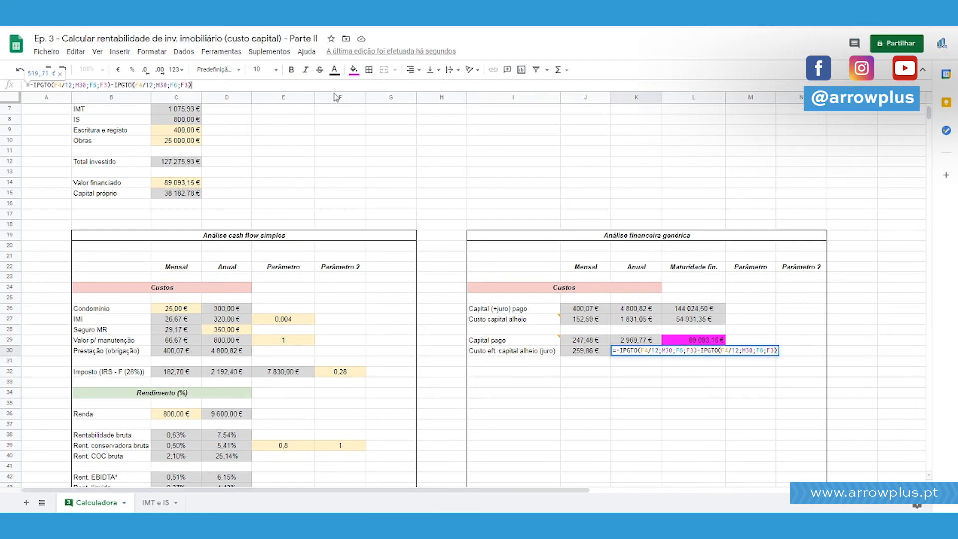
key("ctrl+v")
key("ctrl+v")
key("ctrl+v")
key("ctrl+v")
key("ctrl+v")
key("ctrl+v")
key("ctrl+v")
key("ctrl+v")
key("ctrl+v")
key("ctrl+v")
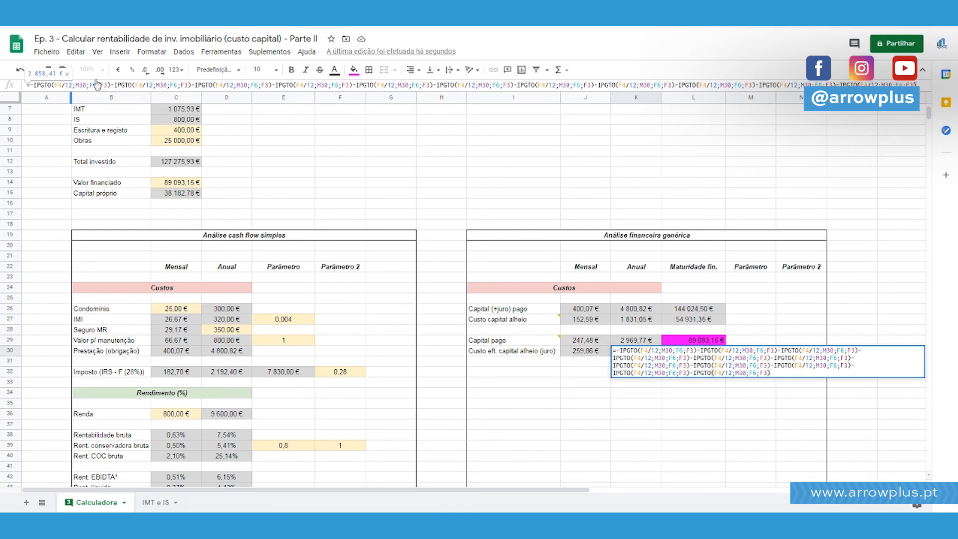
Try adding +1, +2 and +3 to F3 in the second to fourth IPGTO terms of K30.
left_click(45, 85)
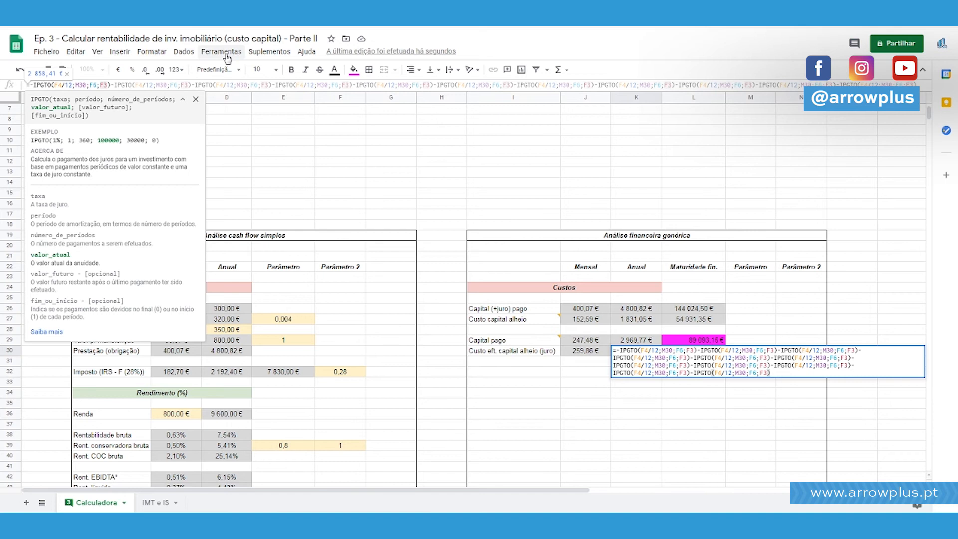
key("Right")
key("Right")
key("Right")
key("Right")
key("Right")
key("Right")
key("Right")
key("Right")
key("Right")
key("Right")
key("Right")
key("Right")
key("Right")
key("Right")
key("Right")
key("Right")
key("Right")
key("Right")
key("Right")
key("Right")
key("Right")
key("Right")
key("Right")
type("+1")
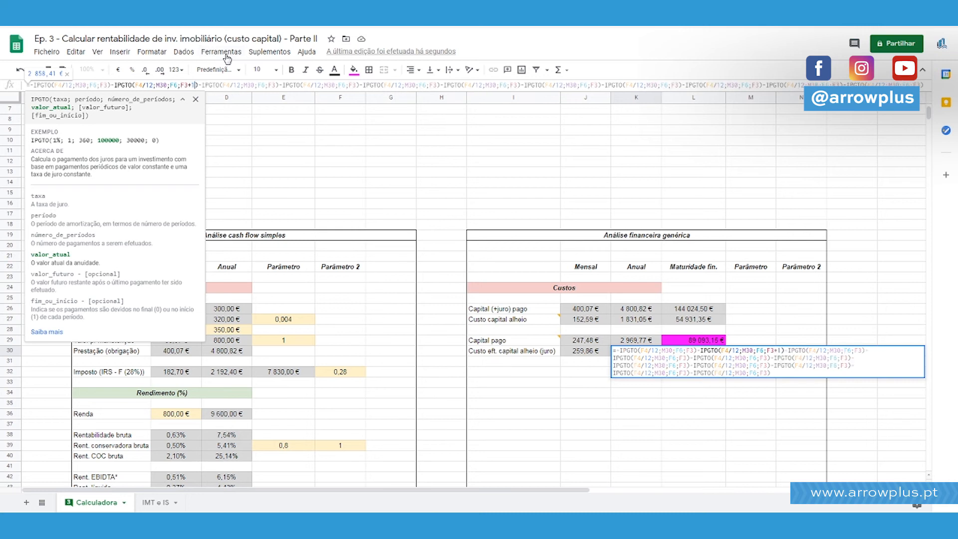
key("Right")
key("Right")
key("Right")
key("Right")
key("Right")
key("Right")
key("Right")
key("Right")
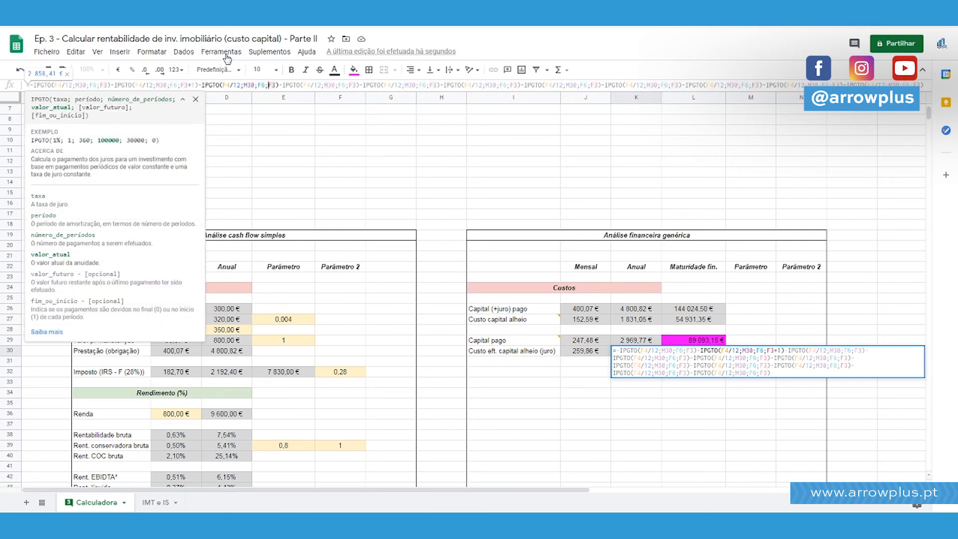
type("+2")
key("Right")
key("Right")
key("Right")
key("Right")
key("Right")
key("Right")
key("Right")
key("Right")
key("Right")
key("Right")
key("Right")
key("Right")
key("Right")
key("Right")
key("Right")
key("Right")
key("Right")
key("Right")
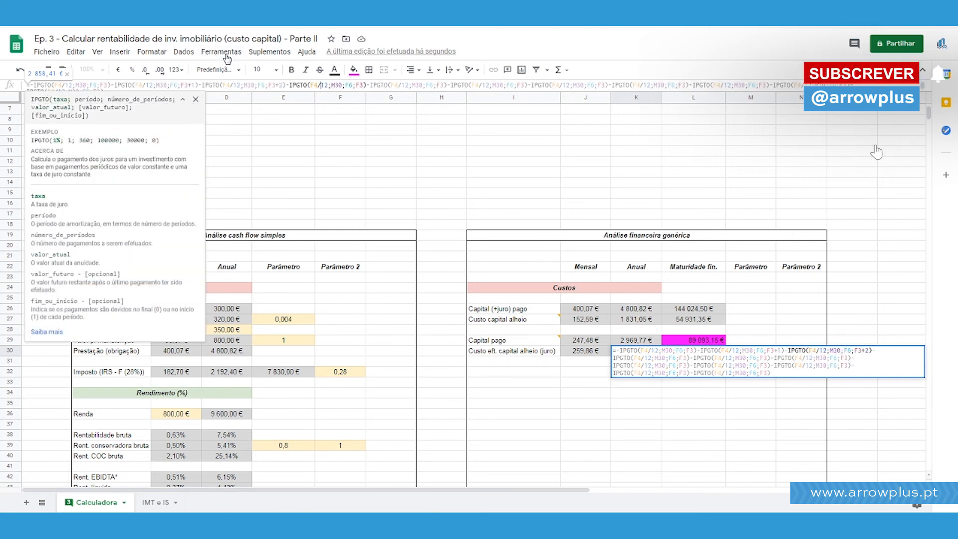
key("Right")
key("Right")
key("Right")
key("Right")
key("Right")
type("+3")
Try adding +4, +5, +6 and +7 to F3 in the fifth to eighth IPGTO terms of K30.
key("Right")
key("Right")
key("Right")
key("Right")
key("Right")
key("Right")
key("Right")
key("Right")
key("Right")
key("Right")
key("Right")
key("Right")
key("Right")
key("Right")
key("Right")
key("Right")
key("Right")
key("Right")
key("Right")
key("Right")
key("Right")
key("Right")
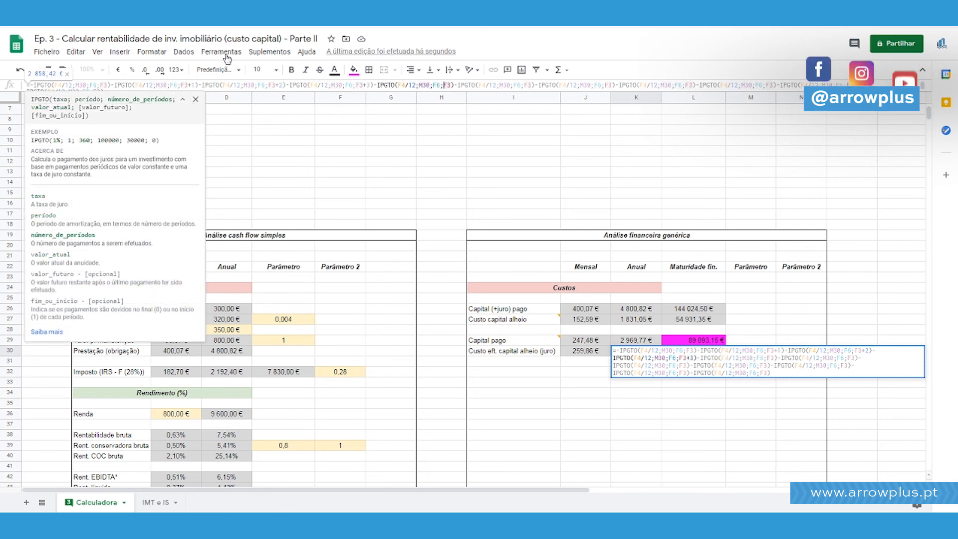
type("+4")
key("Right")
key("Right")
key("Right")
key("Right")
key("Right")
key("Right")
key("Right")
key("Right")
key("Right")
key("Right")
key("Right")
key("Right")
key("Right")
key("Right")
key("Right")
key("Right")
key("Right")
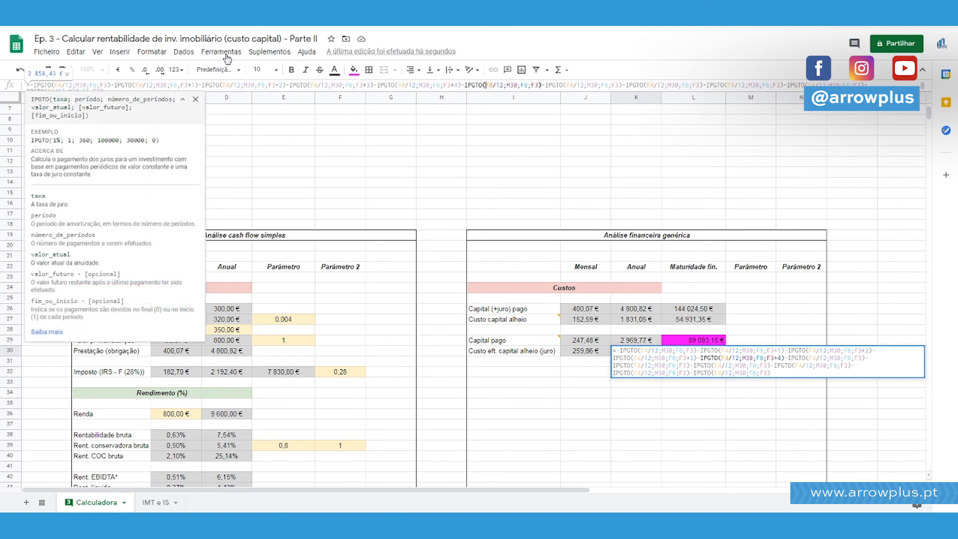
key("Right")
key("Right")
key("Right")
type("+5")
key("Right")
key("Right")
key("Right")
key("Right")
key("Right")
key("Right")
key("Right")
key("Right")
key("Right")
key("Right")
key("Right")
key("Right")
key("Right")
key("Right")
key("Right")
key("Right")
key("Right")
key("Right")
key("Right")
key("Right")
key("Left")
key("Left")
key("Left")
key("Left")
key("Left")
key("Left")
key("Left")
key("Left")
key("Left")
key("Left")
key("Left")
key("Left")
key("Left")
key("Left")
key("Left")
key("Left")
key("Left")
key("Left")
key("Left")
key("Left")
key("BackSpace")
type("6")
Change the period in the ninth IPGTO term of K30 to M30+8.
key("Right")
key("Right")
key("Right")
key("Right")
key("Right")
key("Right")
key("Right")
key("Right")
key("Right")
key("Right")
key("Right")
key("Right")
key("Right")
key("Right")
key("Right")
key("Right")
key("Right")
key("Right")
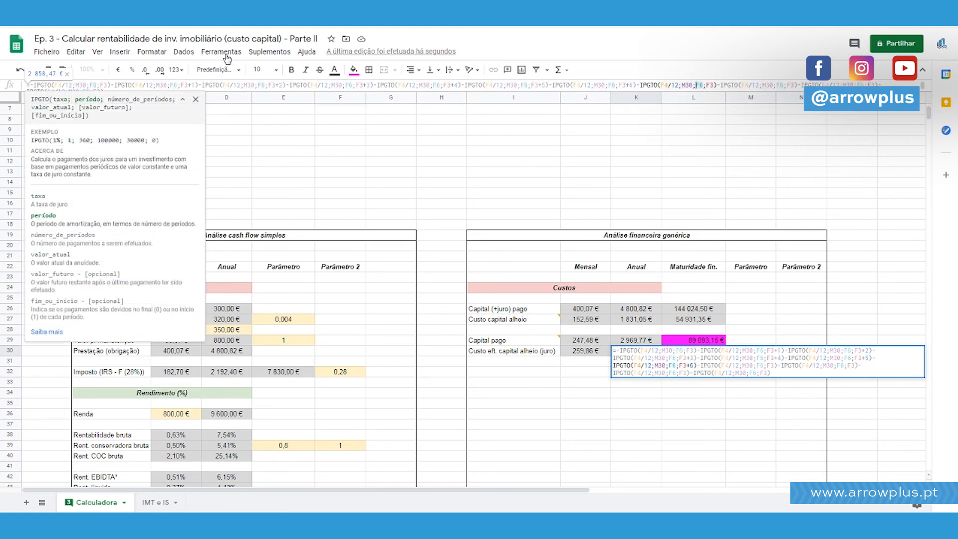
type("+7")
key("Right")
key("Right")
key("Right")
key("Right")
key("Right")
key("Right")
key("Right")
key("Right")
key("Right")
key("Right")
key("Right")
key("Right")
key("Right")
key("Right")
key("Right")
key("Right")
key("Right")
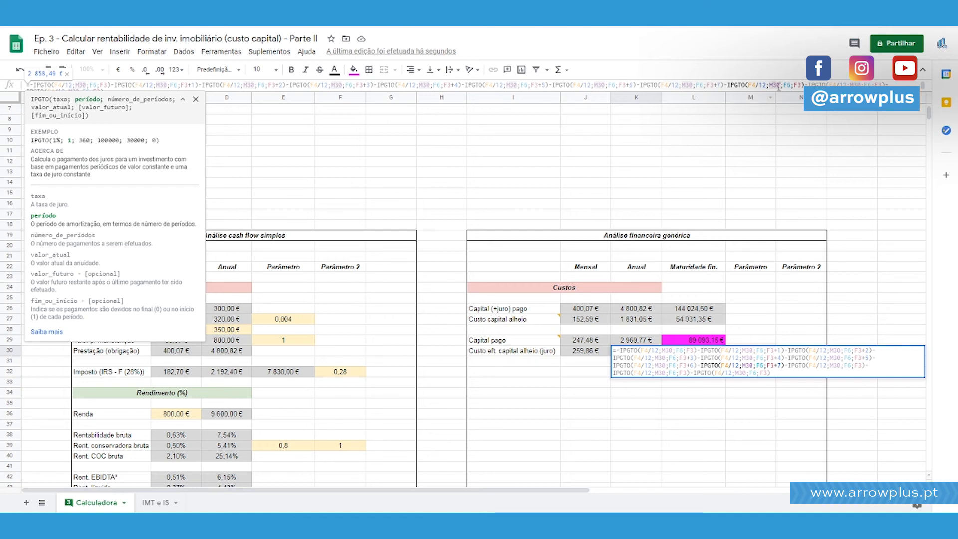
type("+8")
Remove +7 from F3 in the eighth IPGTO term and set its period to M30+7.
key("Left")
key("Left")
key("Left")
key("Left")
key("Left")
key("Left")
key("BackSpace")
key("BackSpace")
key("Left")
key("Left")
key("Left")
key("Left")
key("Left")
key("Left")
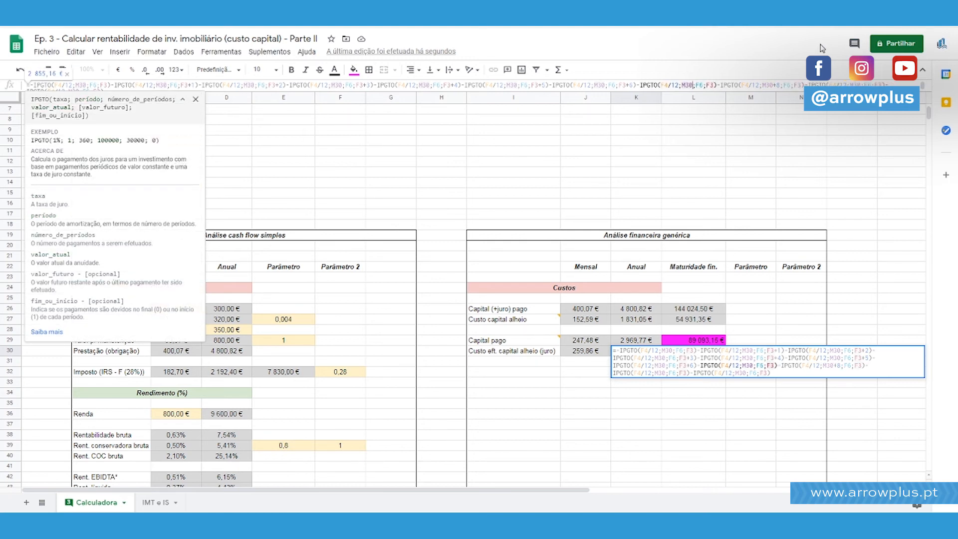
type("+7")
Set the period of the seventh IPGTO term to M30+6 and remove +6 from its F3 argument.
key("Left")
key("Left")
key("Left")
key("Left")
key("Left")
key("Left")
key("Left")
key("Left")
key("Left")
key("Left")
key("Left")
key("Left")
key("Left")
key("Left")
key("Left")
key("Left")
key("Left")
key("Left")
key("Left")
key("Left")
type("+")
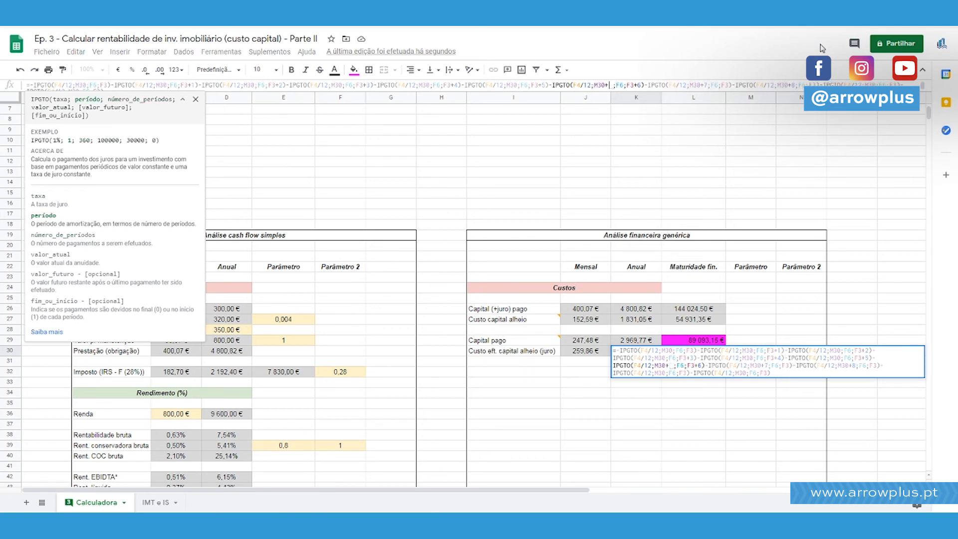
type("6")
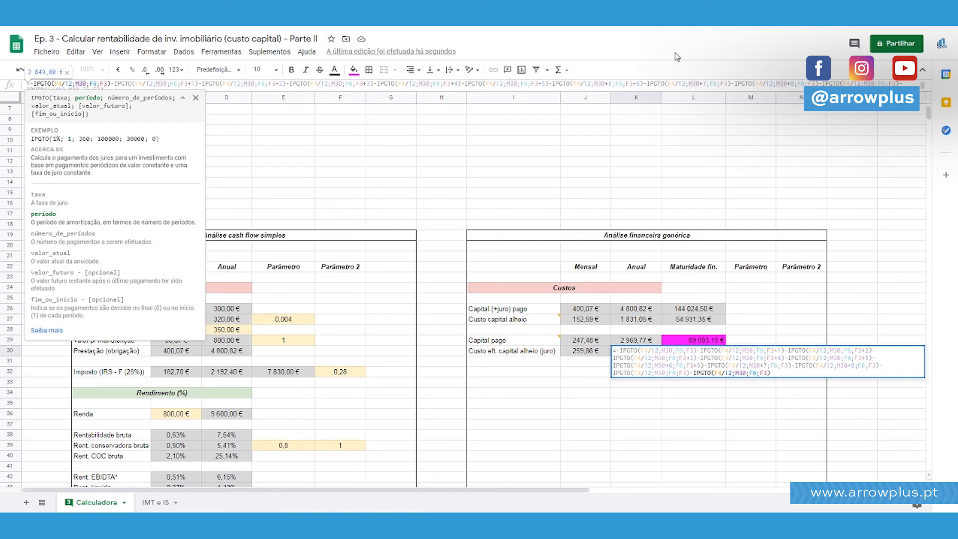
left_click(641, 85)
key("BackSpace")
key("BackSpace")
Remove +5 from F3 in the sixth IPGTO term and set its period to M30+5.
left_click(545, 83)
key("BackSpace")
key("BackSpace")
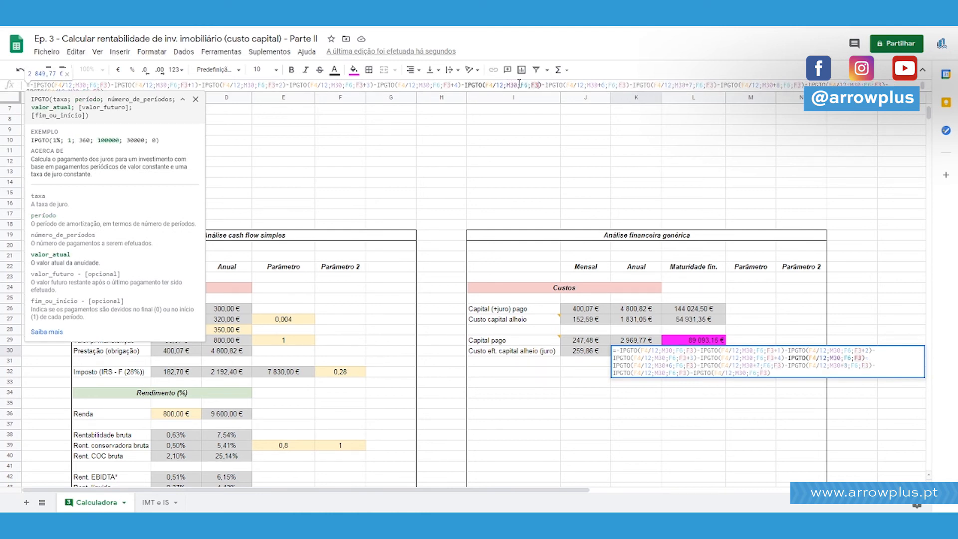
left_click(517, 84)
type("+5")
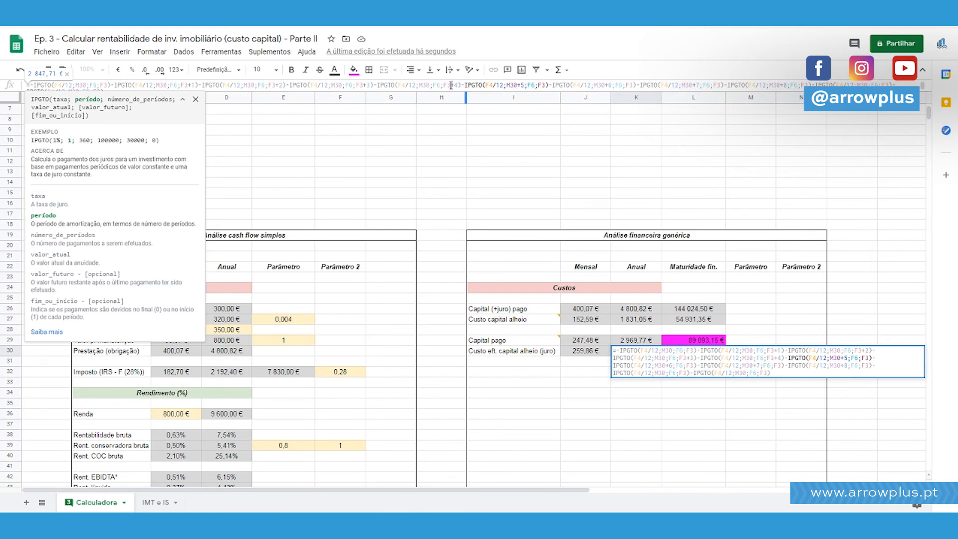
Move the offsets in the fifth and fourth IPGTO terms from F3 to the period, giving M30+4 and M30+3.
key("BackSpace")
left_click(429, 85)
type("+4")
key("BackSpace")
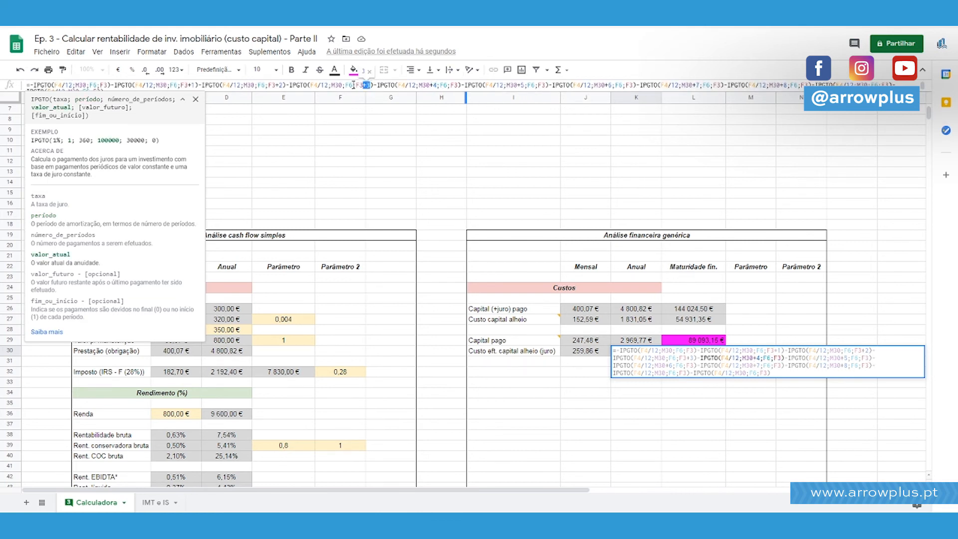
left_click(342, 85)
type("+3")
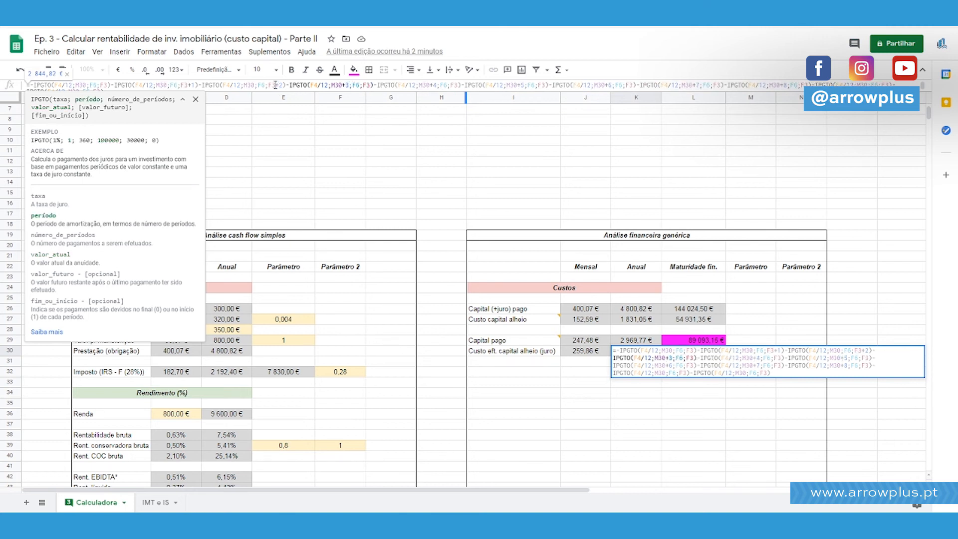
Move the offsets in the third and second IPGTO terms from F3 to the period, giving M30+2 and M30+1.
key("BackSpace")
left_click(253, 85)
type("+2")
key("BackSpace")
left_click(182, 85)
type("+1")
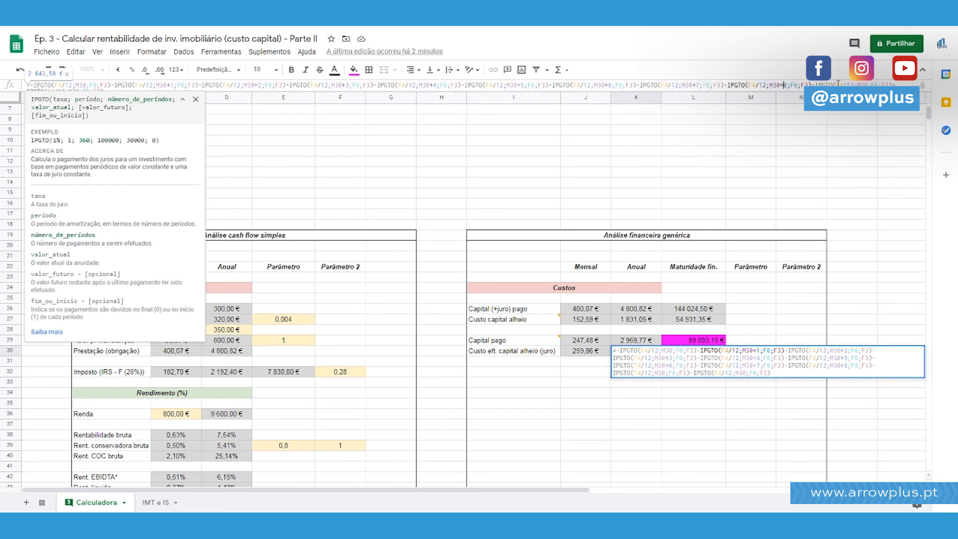
Set the periods of the tenth and eleventh IPGTO terms in K30 to M30+9 and M30+10.
left_click(862, 86)
type("+9")
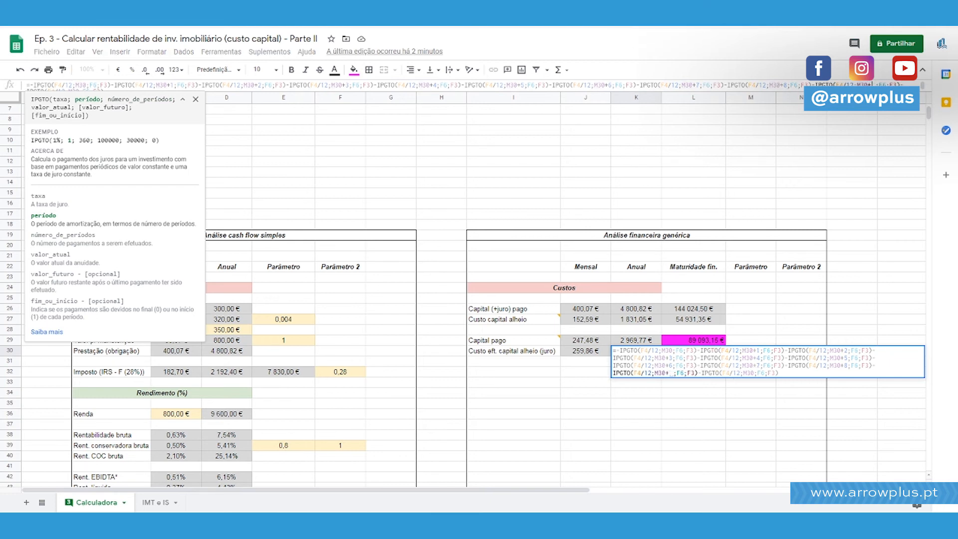
key("Right")
key("Right")
key("Right")
key("Right")
key("Right")
key("Right")
key("Right")
key("Right")
key("Right")
key("Right")
key("Right")
key("Right")
key("Right")
key("Right")
key("Right")
key("Right")
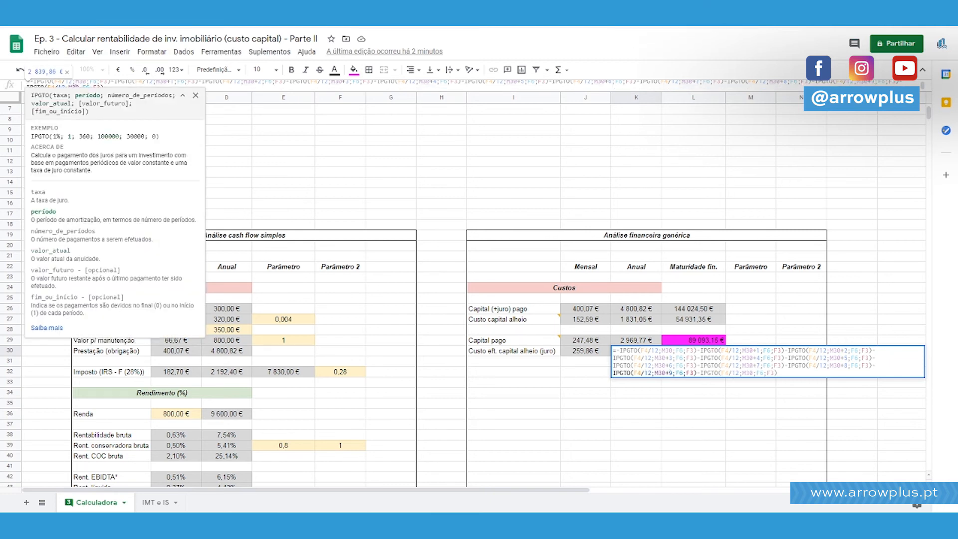
type("+1")
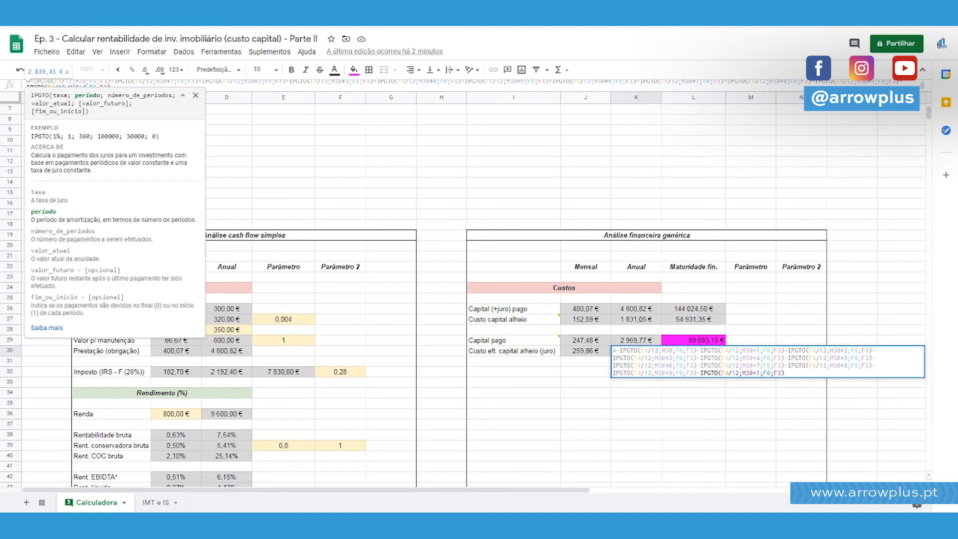
type("0")
Copy the IPGTO term with period M30+10 in the K30 formula and append a minus sign at the end.
key("End")
type("+1")
key("BackSpace")
key("BackSpace")
key("ctrl+shift+Left")
key("ctrl+shift+Left")
key("ctrl+shift+Left")
key("ctrl+shift+Left")
key("ctrl+shift+Left")
key("ctrl+shift+Left")
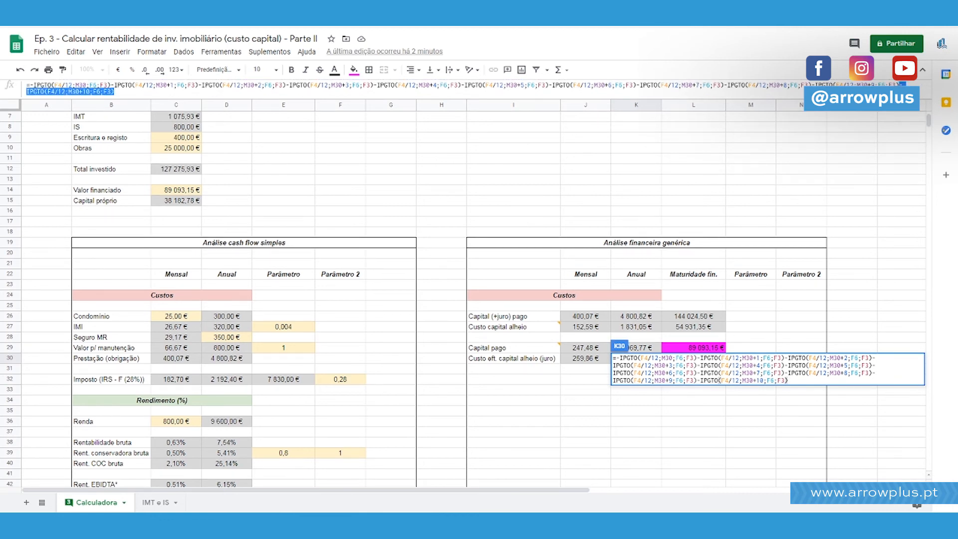
key("ctrl+c")
key("End")
type("-")
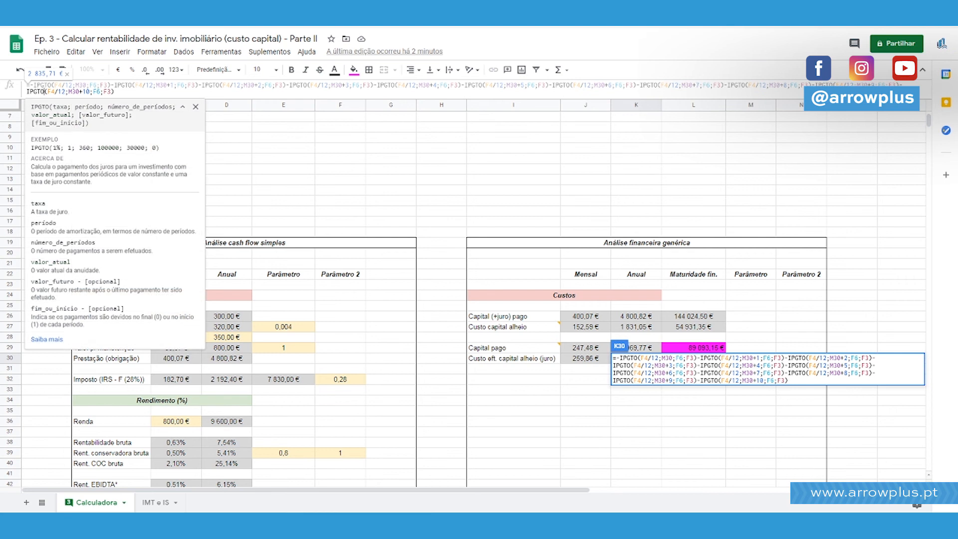
Paste the copied IPGTO term as the twelfth one, set its period to M30+11, and commit the K30 formula.
key("ctrl+v")
key("Left")
key("Left")
key("Left")
key("Left")
key("Left")
key("Left")
key("Left")
key("BackSpace")
type("1")
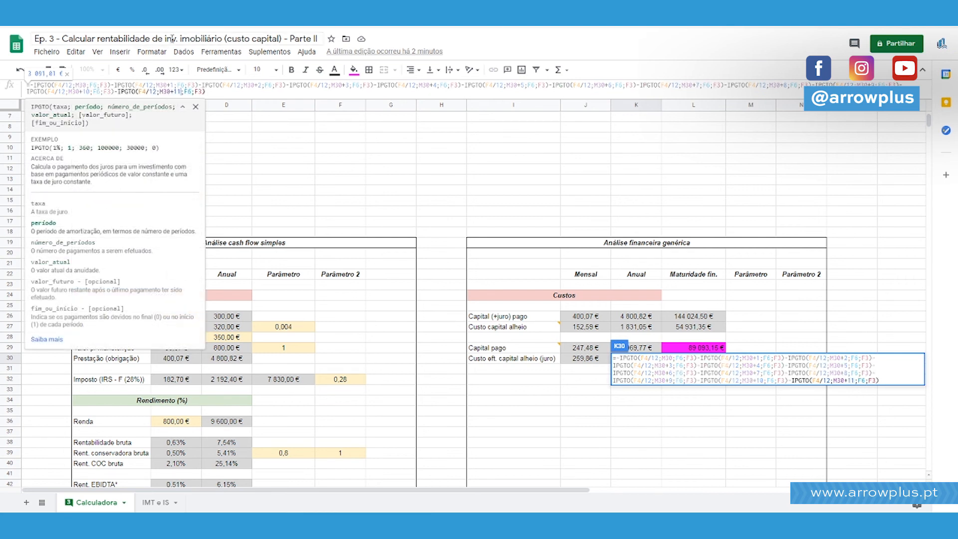
key("Return")
key("Down")
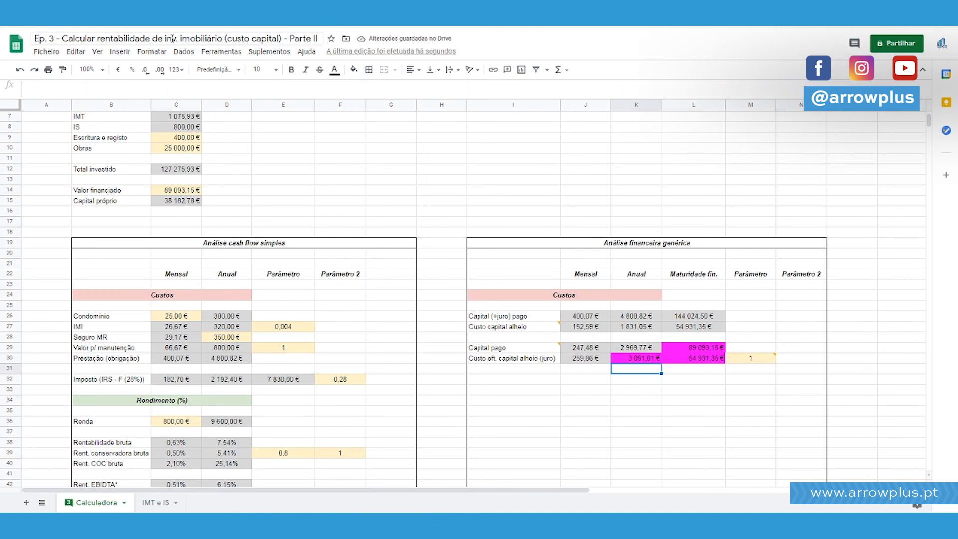
Fill K30 with the light grey used for automatic values.
key("Up")
left_click(353, 69)
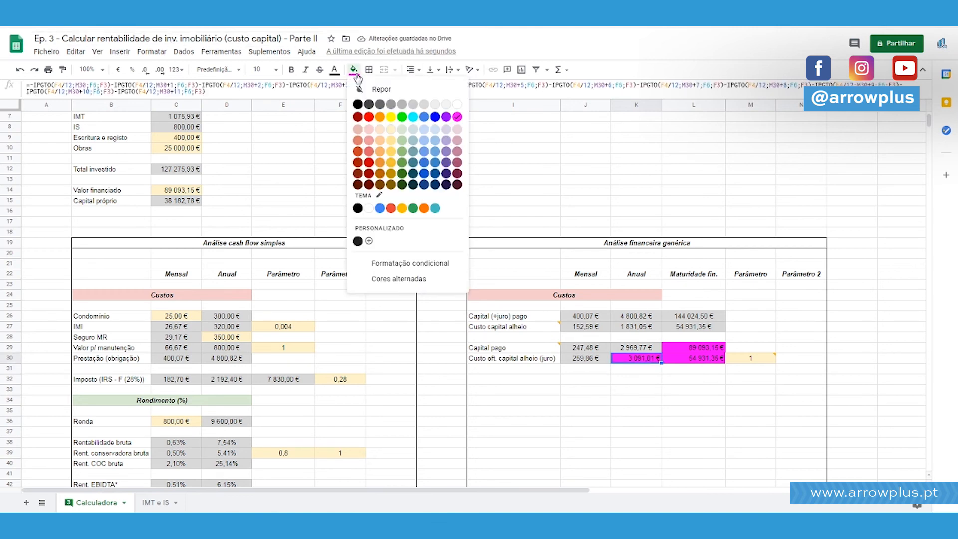
left_click(416, 104)
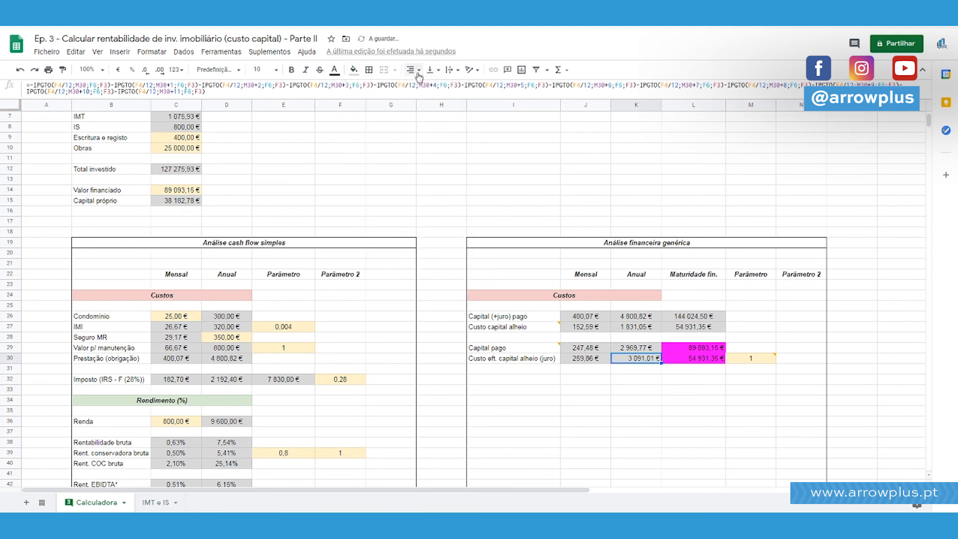
Set the instalment month in M30 to 360 and inspect the J30 and K30 interest formulas.
scroll(599, 299, "up", 3)
left_click(766, 424)
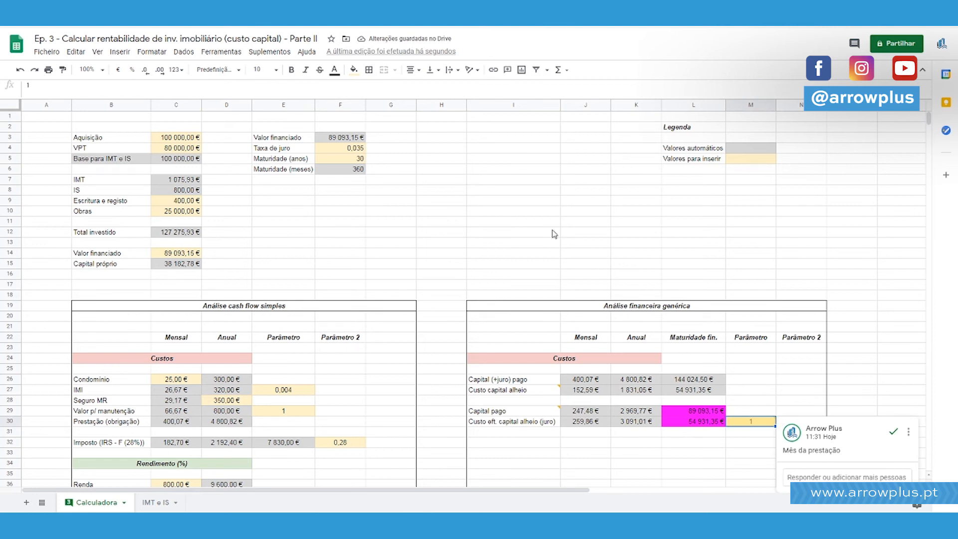
type("360")
key("Return")
key("Up")
key("Left")
key("Left")
key("Left")
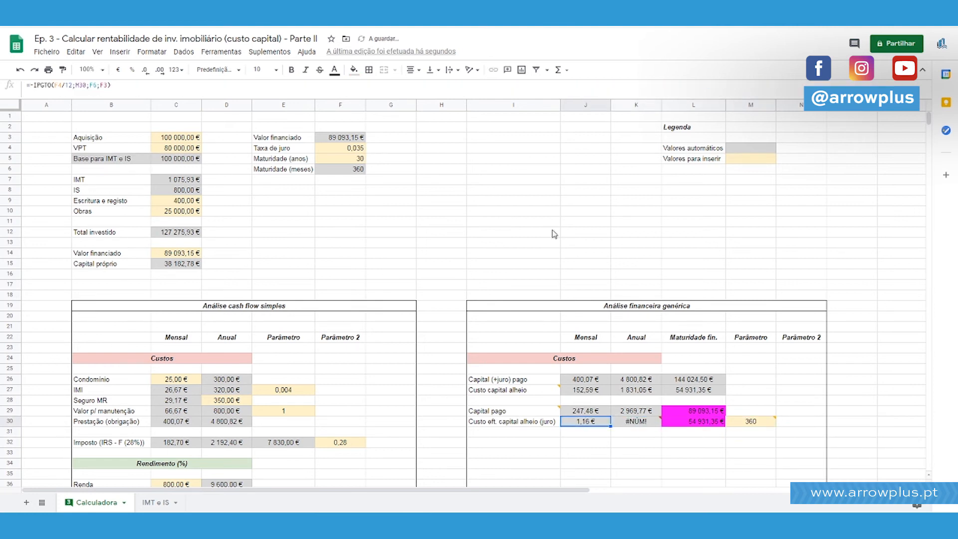
key("Right")
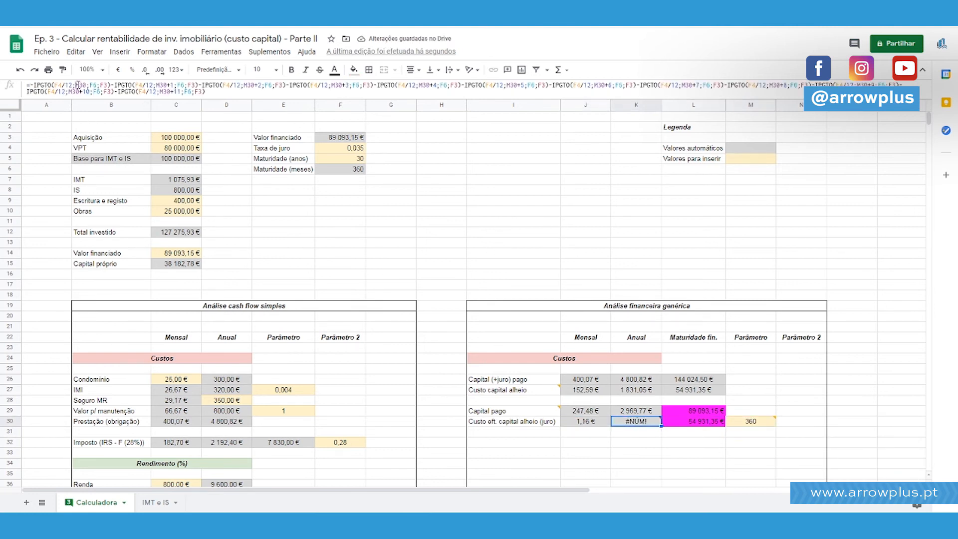
left_click(78, 85)
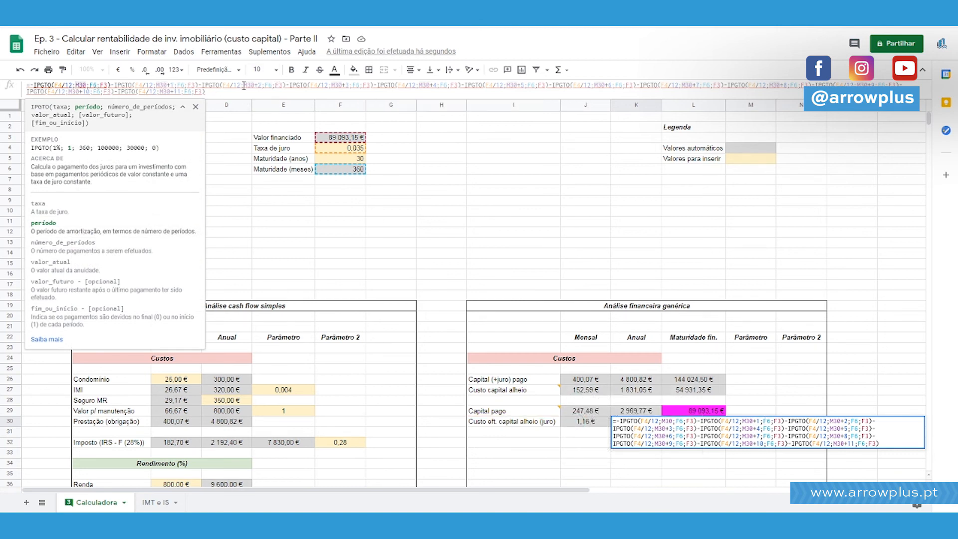
key("Escape")
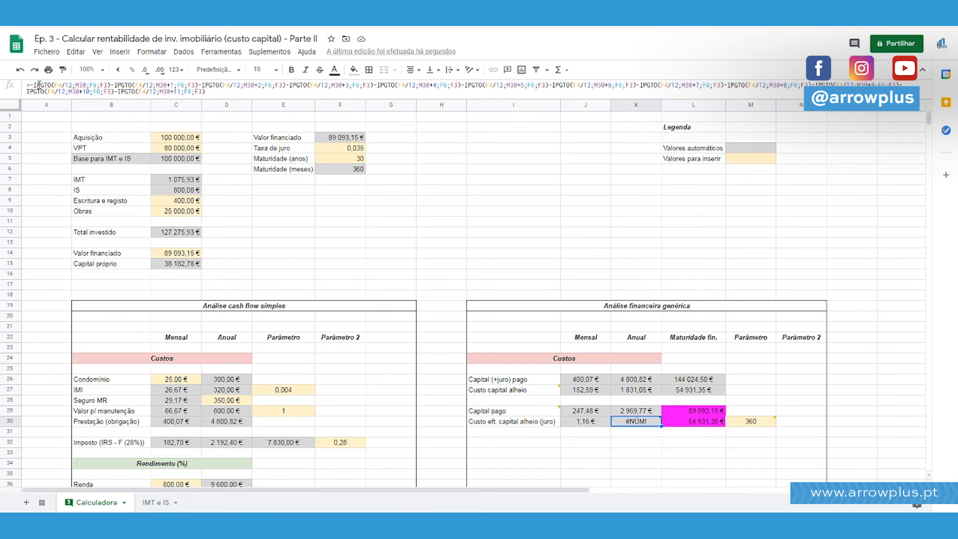
Set the instalment month in M30 back to 1.
scroll(698, 364, "down", 5)
left_click(750, 294)
type("1")
key("Return")
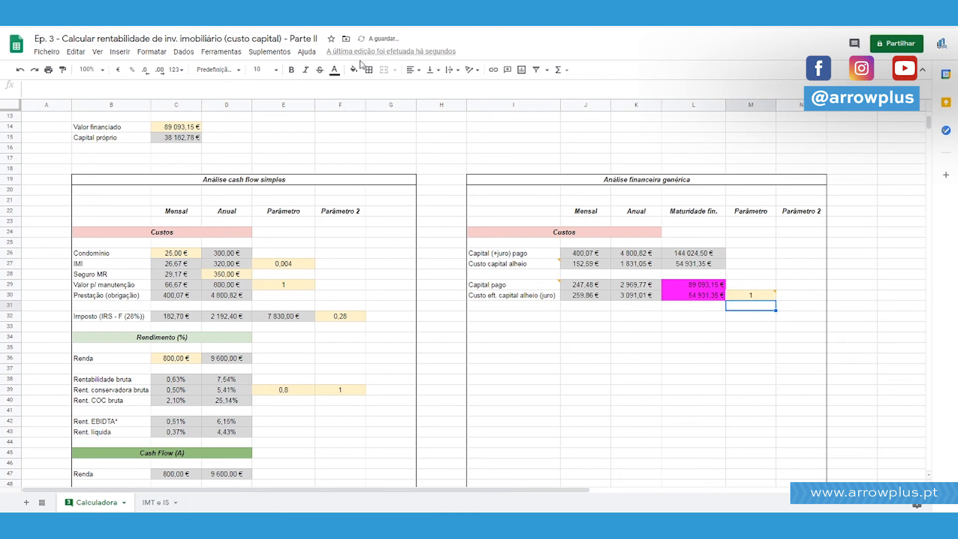
Enter the check formula =J30*12 in K32 and select it together with K30.
left_click(651, 380)
left_click(647, 318)
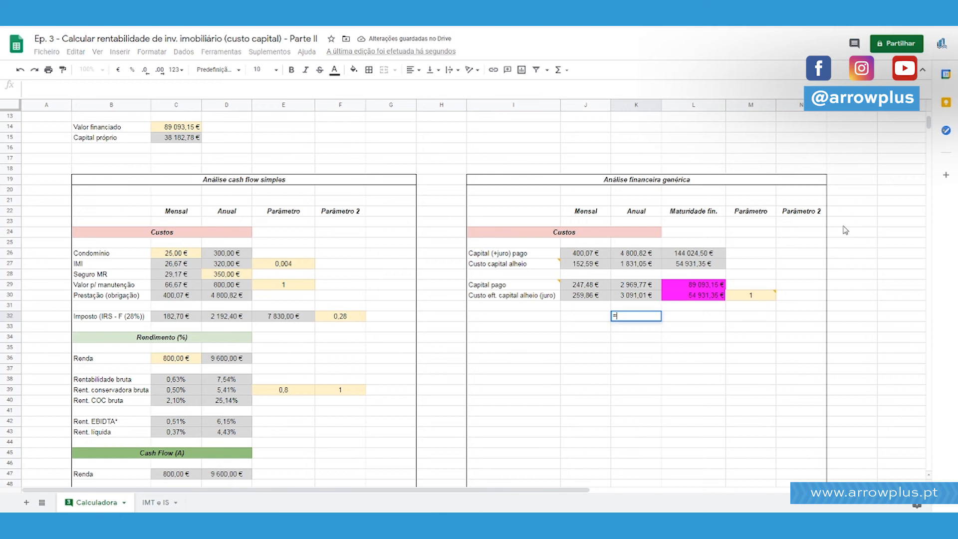
type("=")
key("Left")
key("Up")
key("Up")
type("*12")
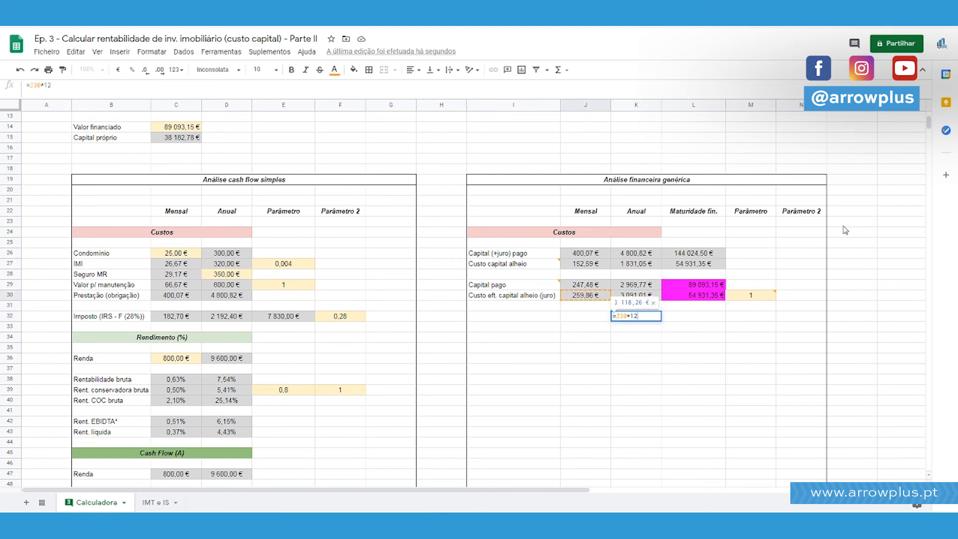
key("Return")
key("Up")
key("shift+Up")
key("shift+Up")
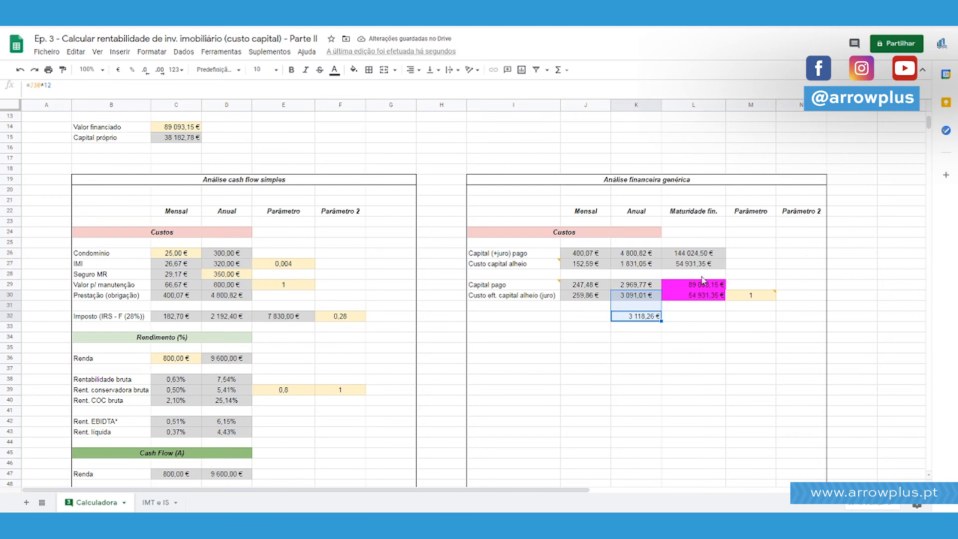
Compare the check value in K32 with the interest in J30 and K30, and clear K32.
left_click(646, 317)
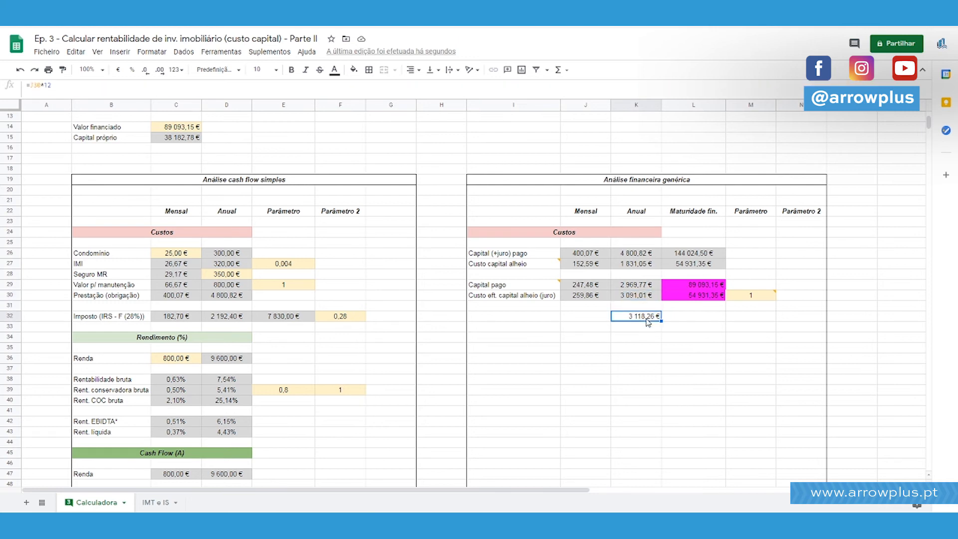
left_click(655, 214, "ctrl")
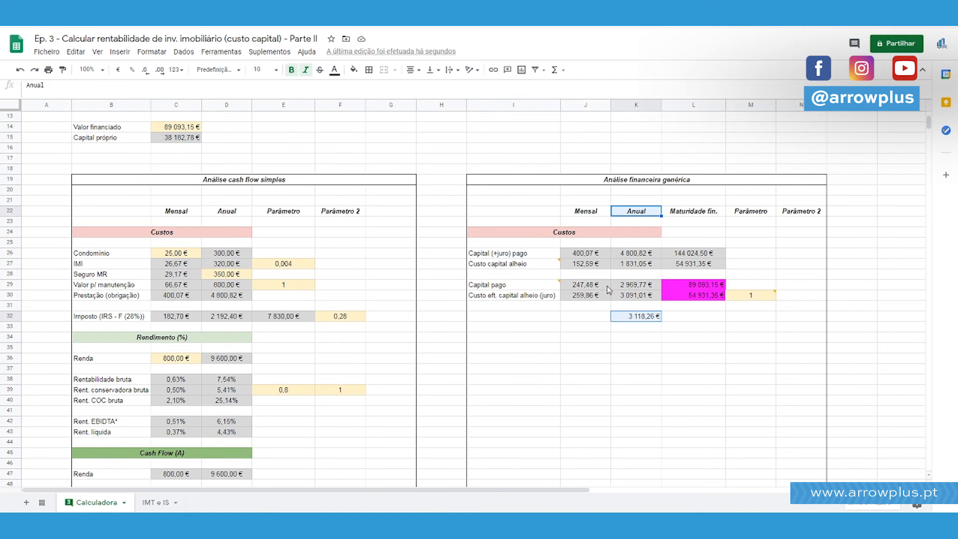
left_click(603, 299, "ctrl")
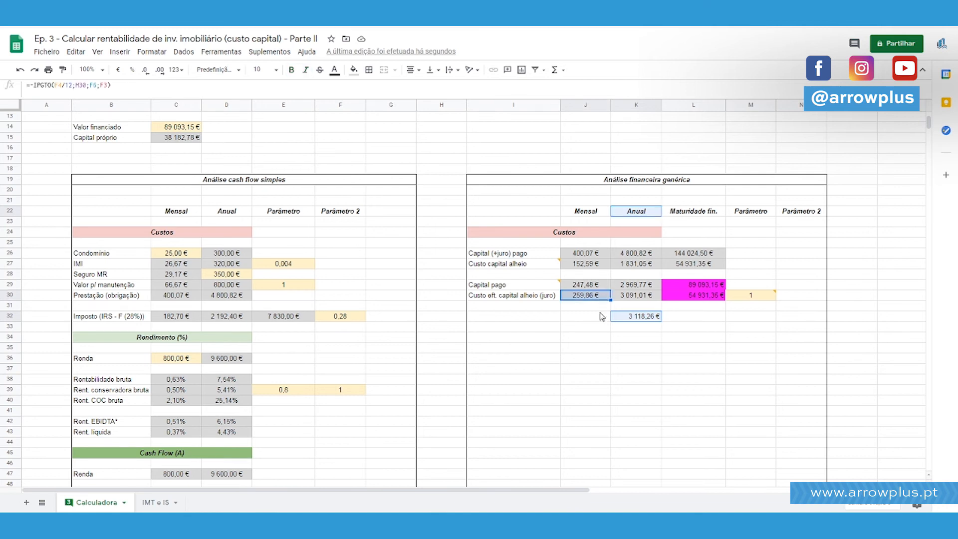
left_click(640, 298, "ctrl")
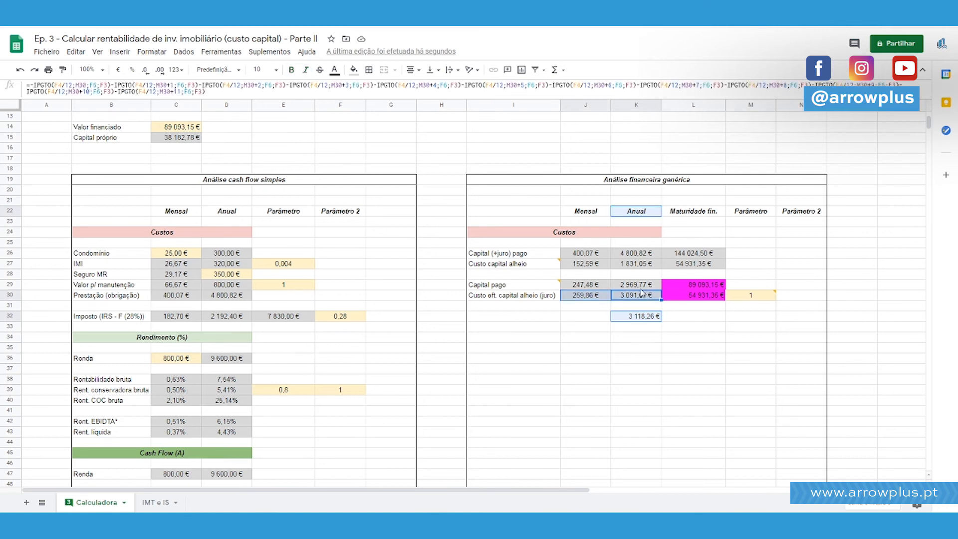
left_click(643, 315)
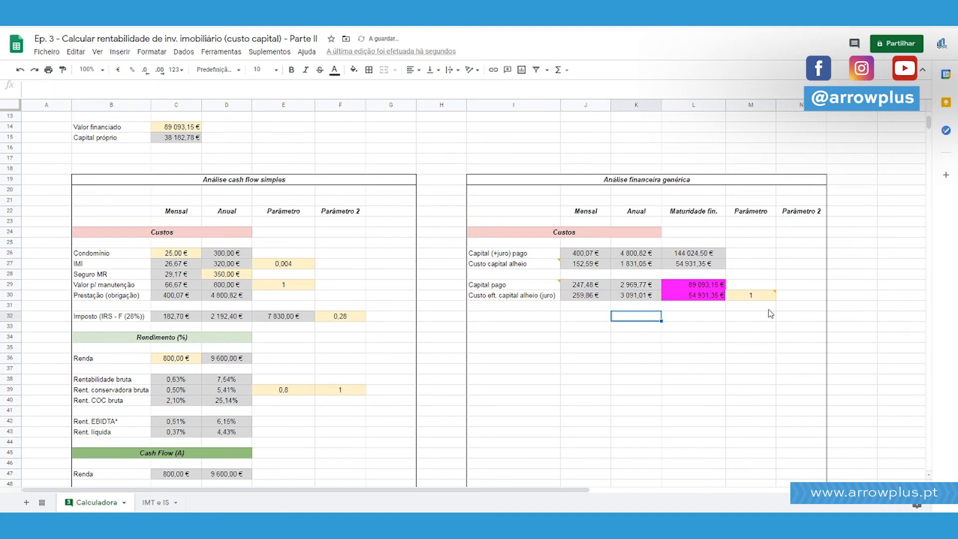
Copy the opening fragment SE(C5<92407; 0,01*C5; from the IMT formula in C7 and select K30.
left_click(647, 299)
left_click(194, 318)
scroll(217, 322, "down", 2)
left_click(192, 389)
left_click(191, 369)
scroll(197, 344, "up", 2)
scroll(197, 342, "up", 3)
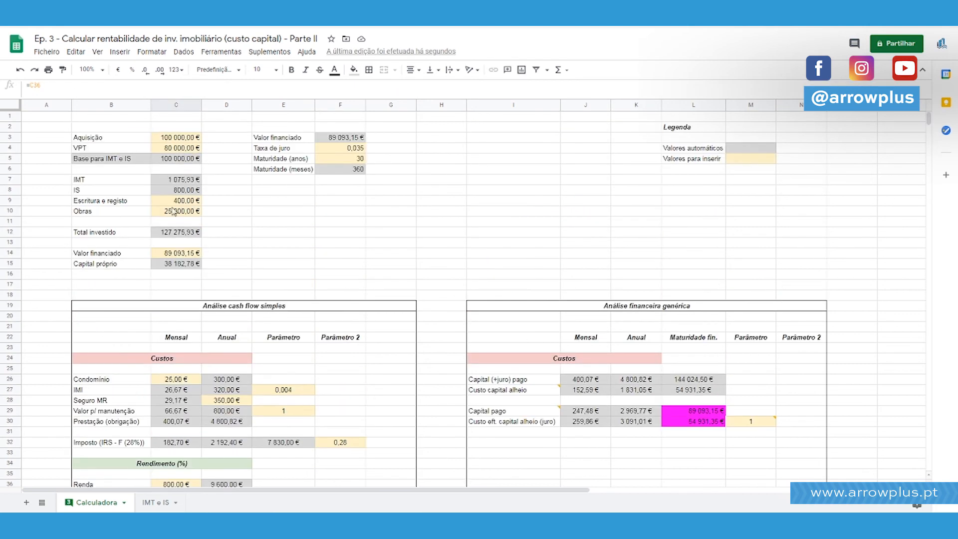
left_click(168, 162)
left_click(171, 180)
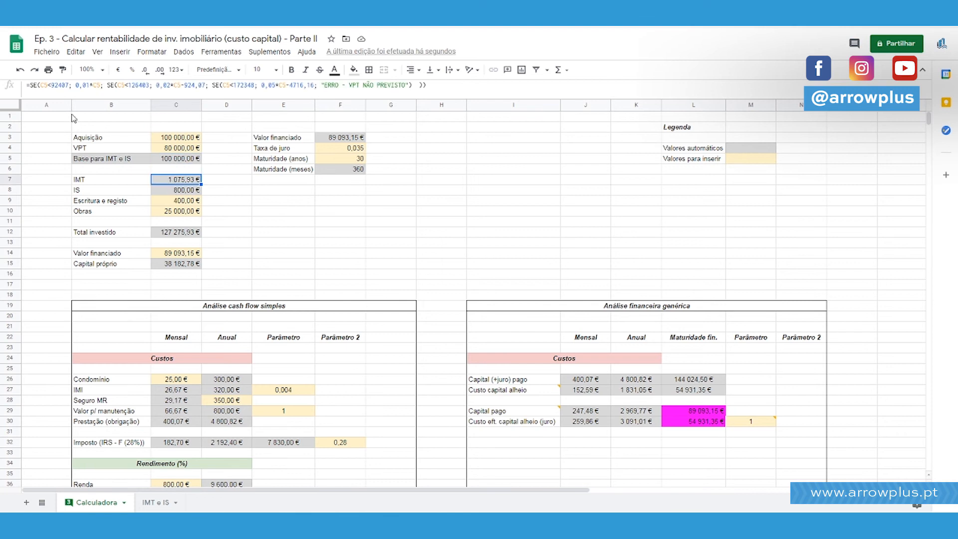
left_click_drag(31, 84, 101, 86)
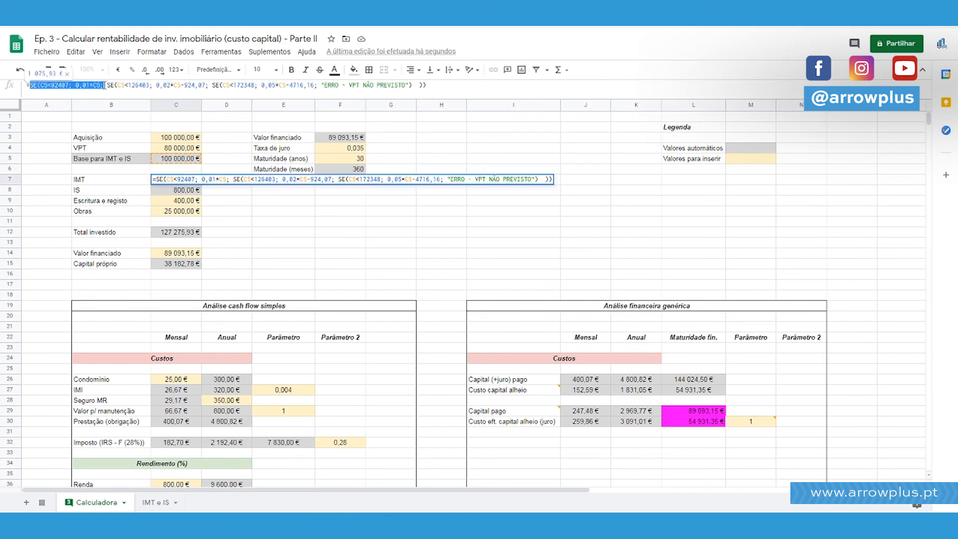
left_click(634, 423)
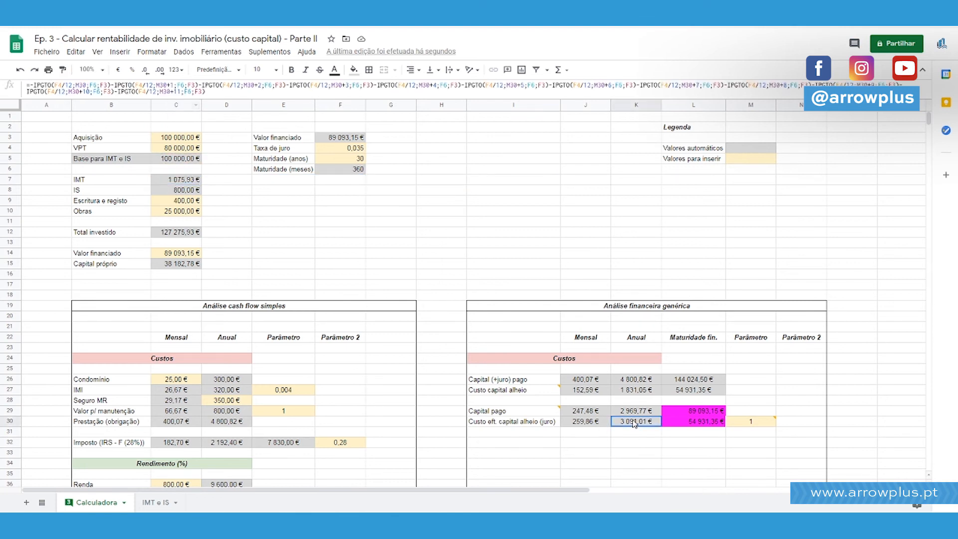
left_click(32, 85)
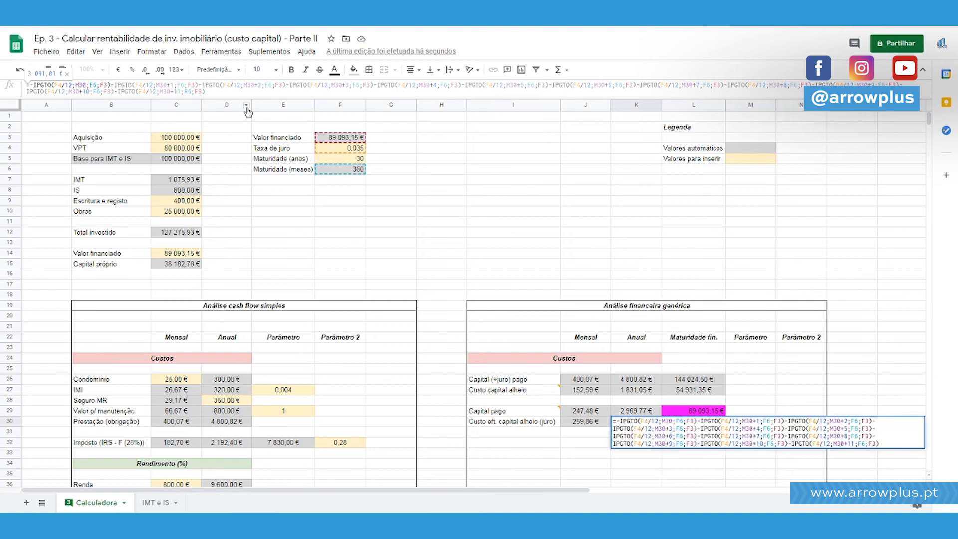
type("SE(C5<92407; 0,01*C5;")
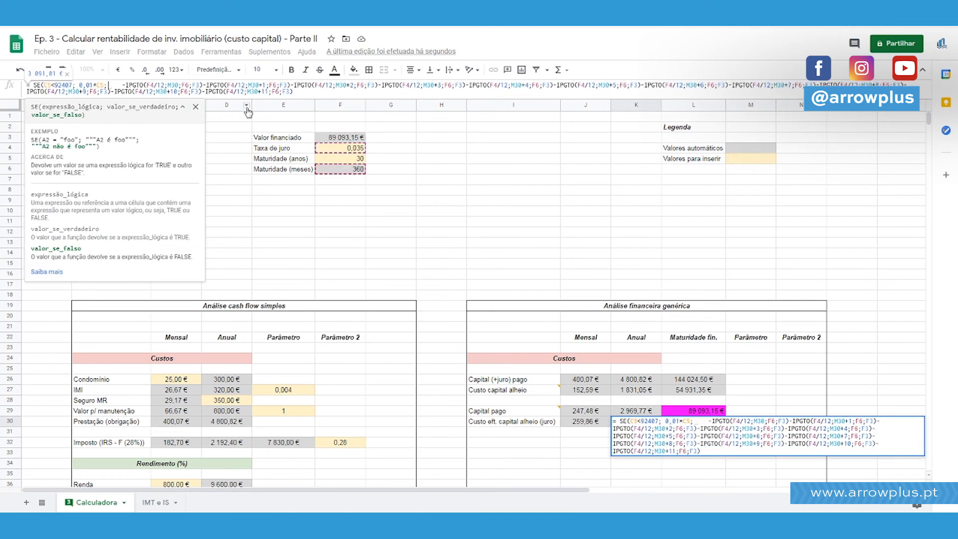
key("Left")
key("Left")
key("Left")
key("Left")
key("Left")
key("Left")
key("Left")
key("Left")
key("Left")
key("Left")
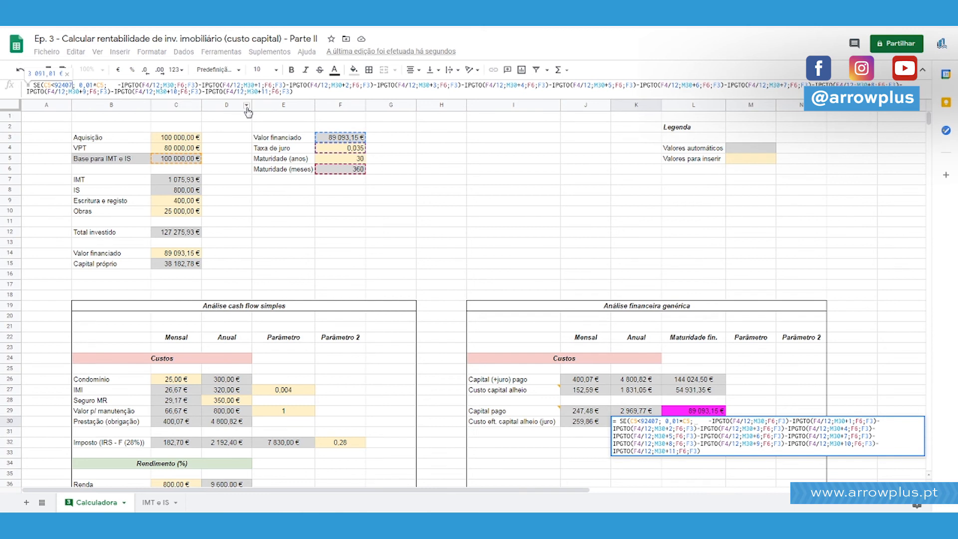
left_click(774, 404)
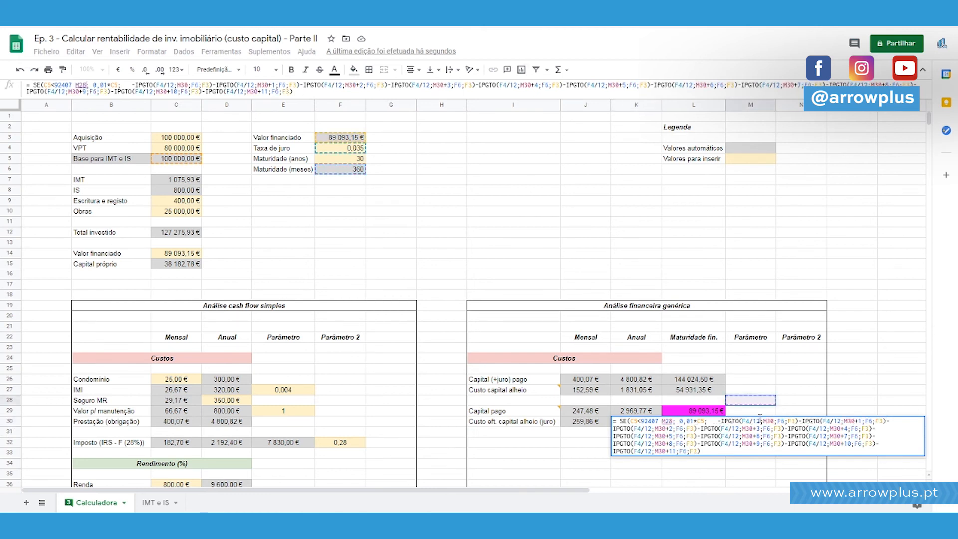
left_click_drag(767, 402, 769, 421)
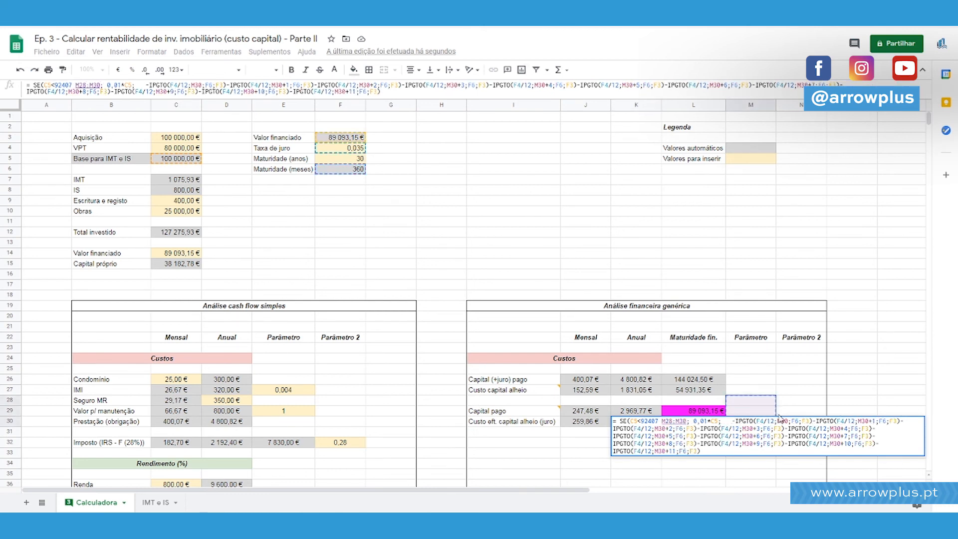
key("Escape")
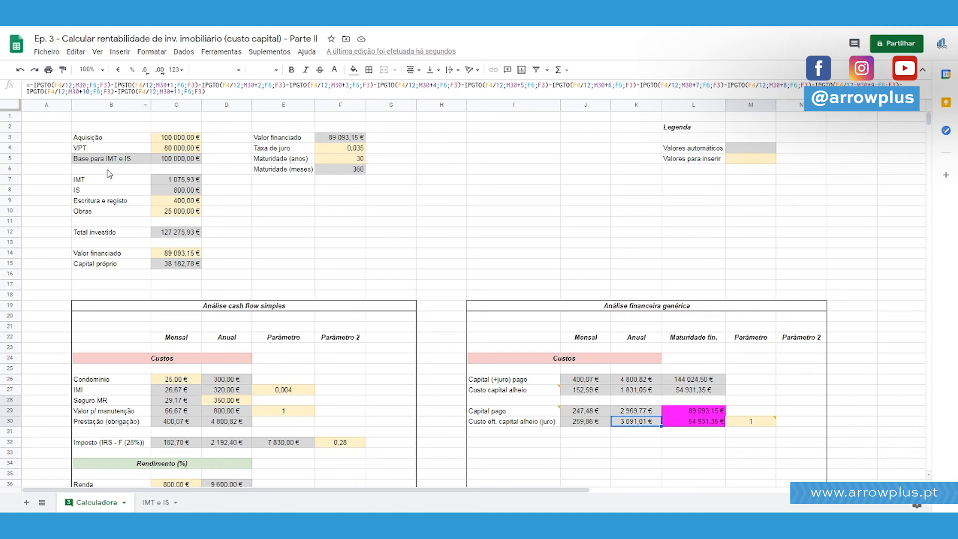
Paste the copied SE fragment in front of the IPGTO terms in K30 and delete its condition C5<92407.
left_click(29, 85)
type("SE(C5<92407; 0,01*C5;")
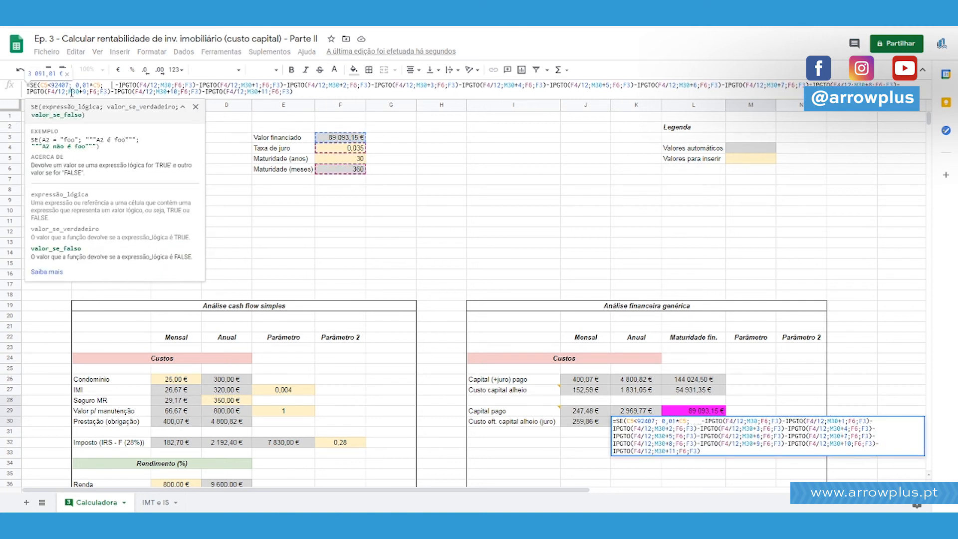
left_click_drag(67, 85, 39, 84)
key("BackSpace")
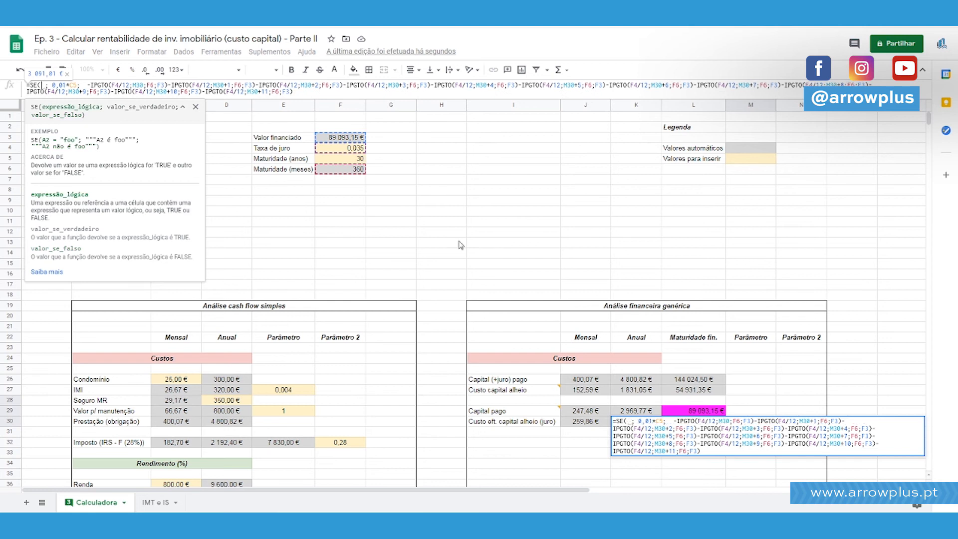
left_click(183, 107)
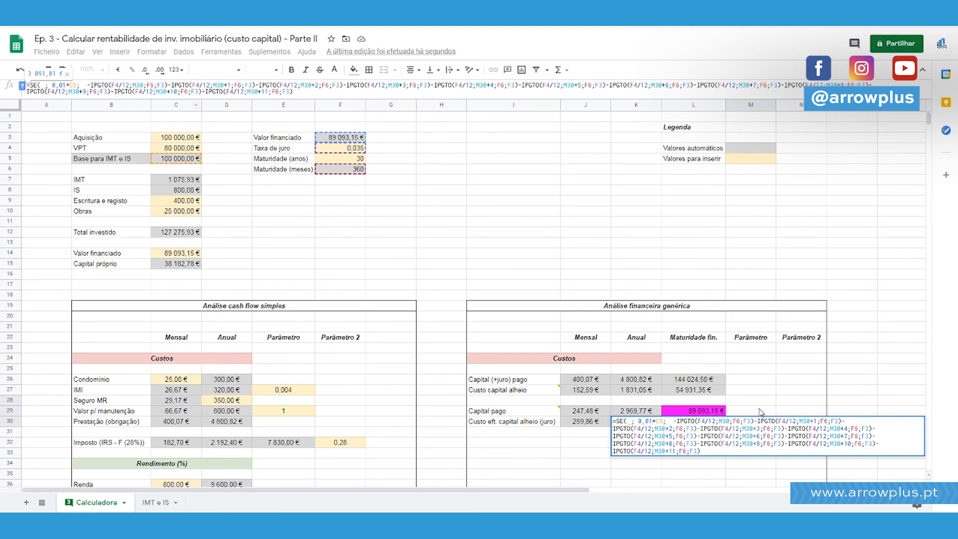
Enter (M30+12) as the start of the SE condition in K30, referencing the instalment month cell.
scroll(714, 409, "down", 3)
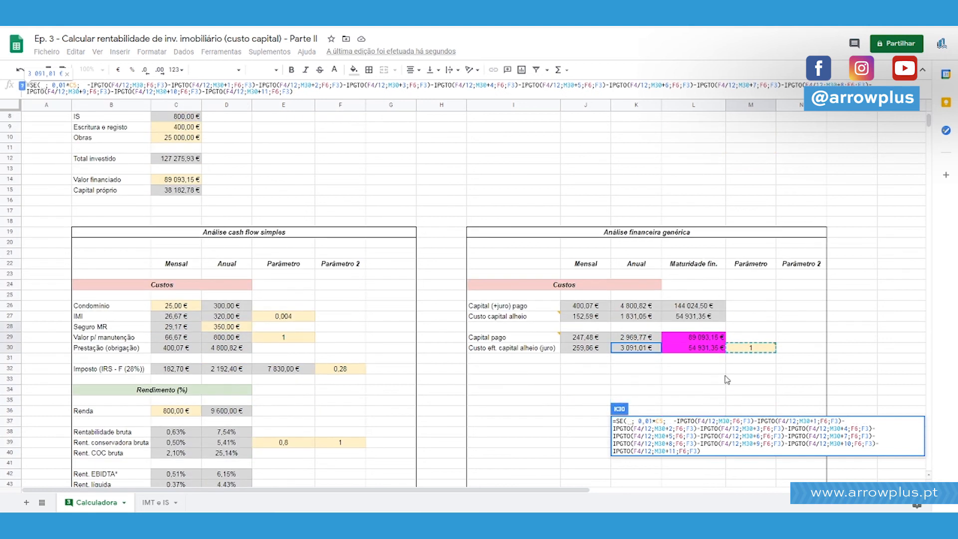
mouse_move(747, 353)
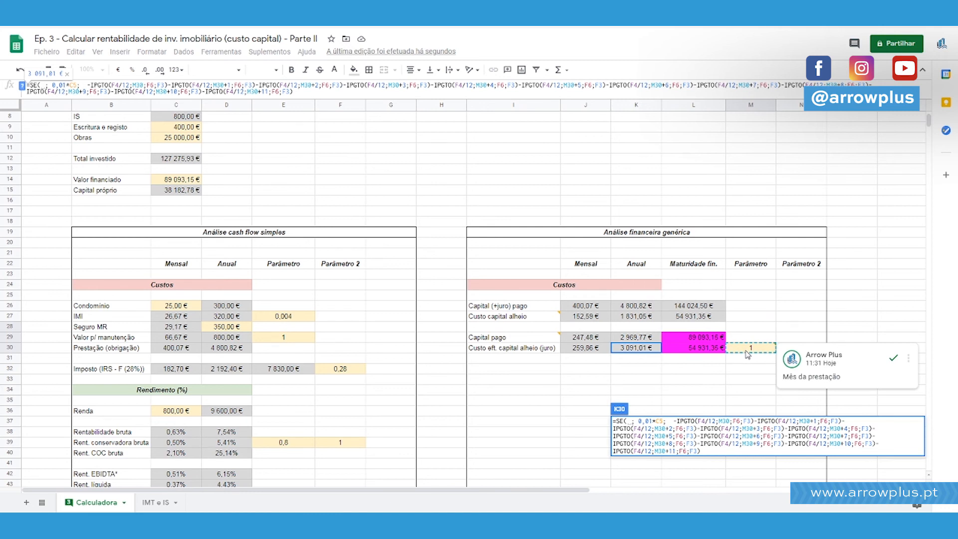
left_click(746, 351)
scroll(367, 307, "up", 3)
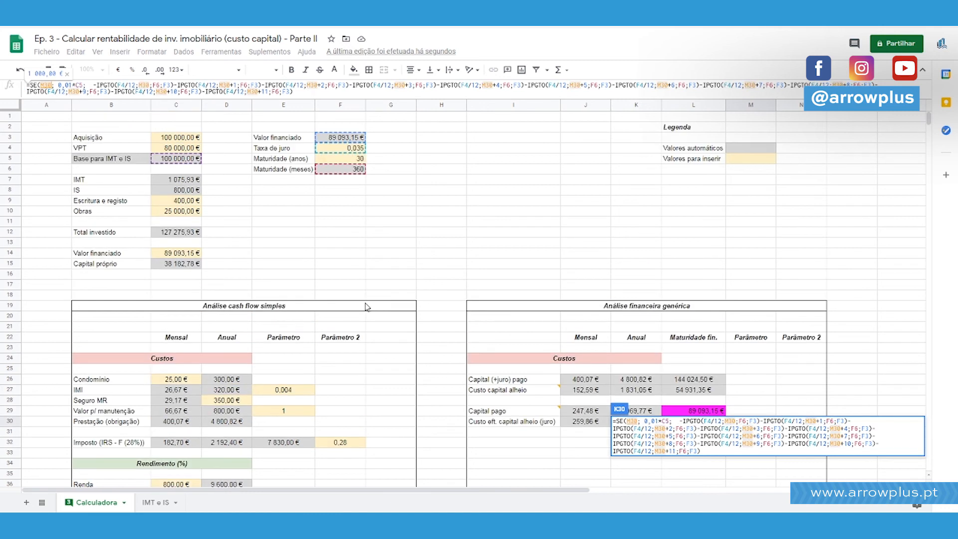
type("+12")
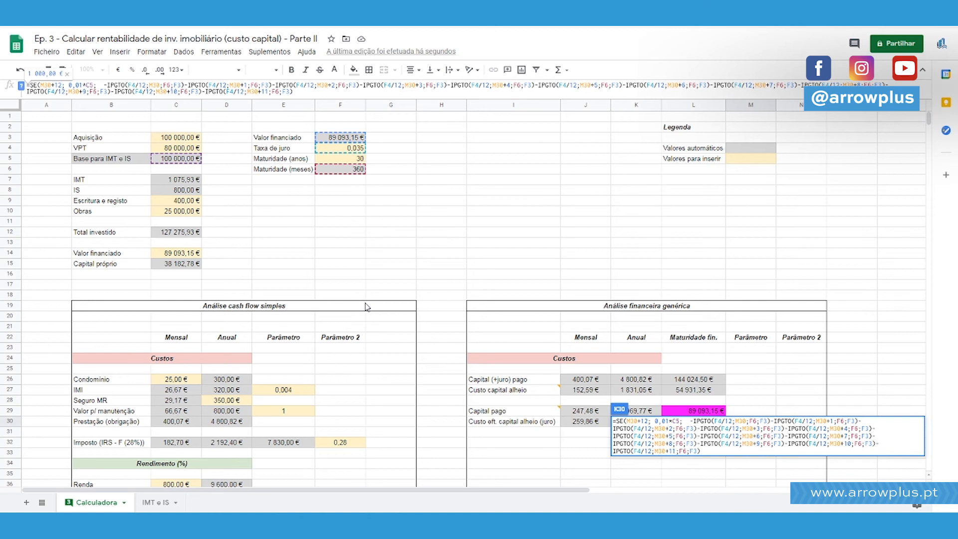
type(")")
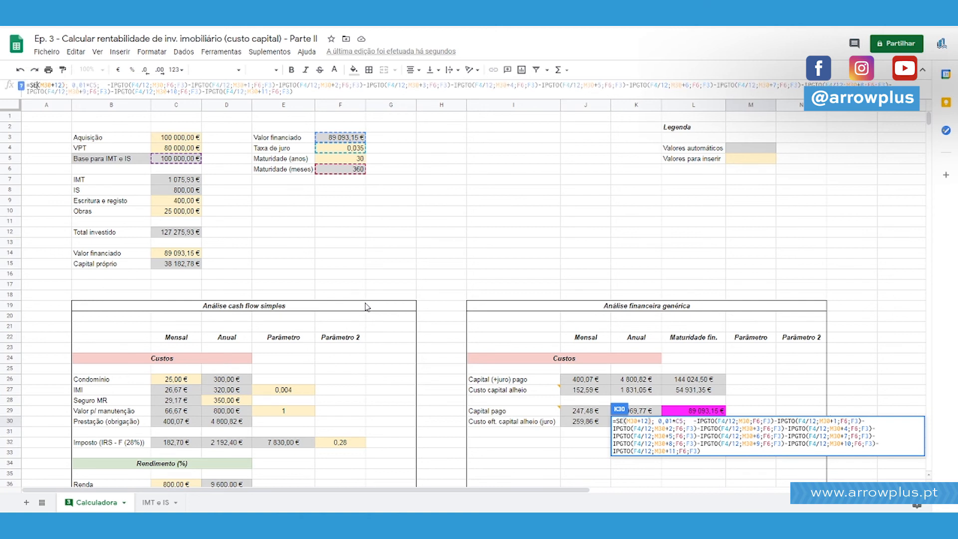
type("(")
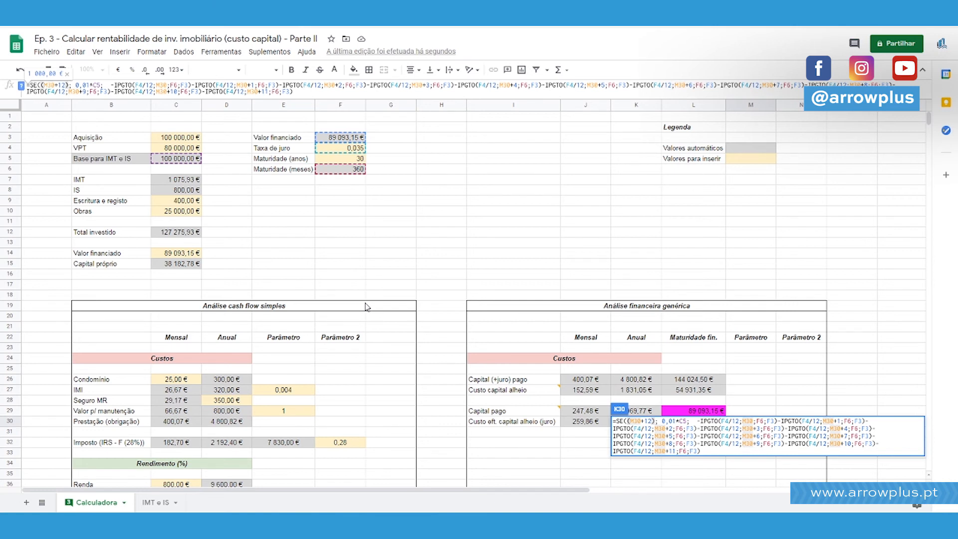
Complete the SE condition in K30 as ((M30+11)<F6), comparing the instalment month with the maturity in months.
scroll(654, 327, "down", 1)
scroll(776, 364, "up", 1)
type("<")
key("BackSpace")
type(">")
key("Left")
key("Left")
key("BackSpace")
type("1")
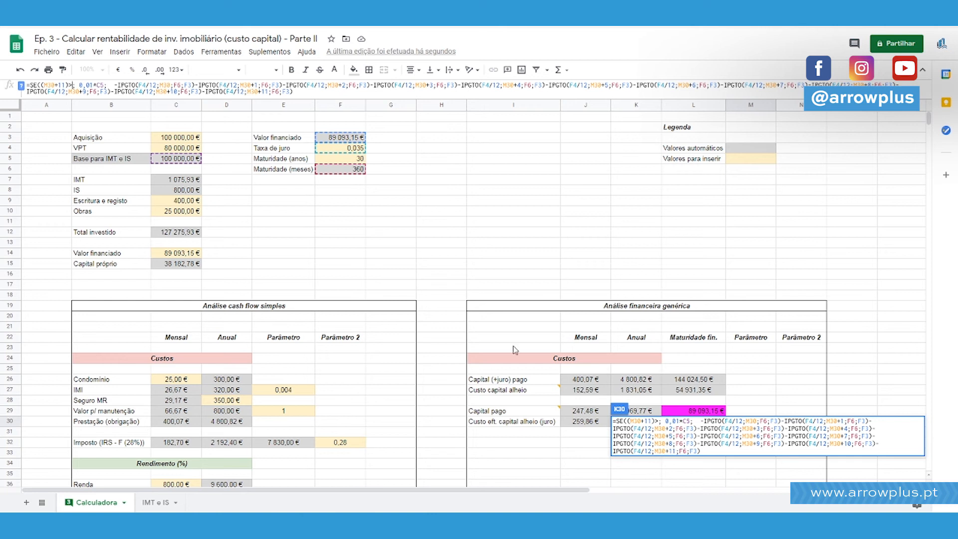
left_click(348, 172)
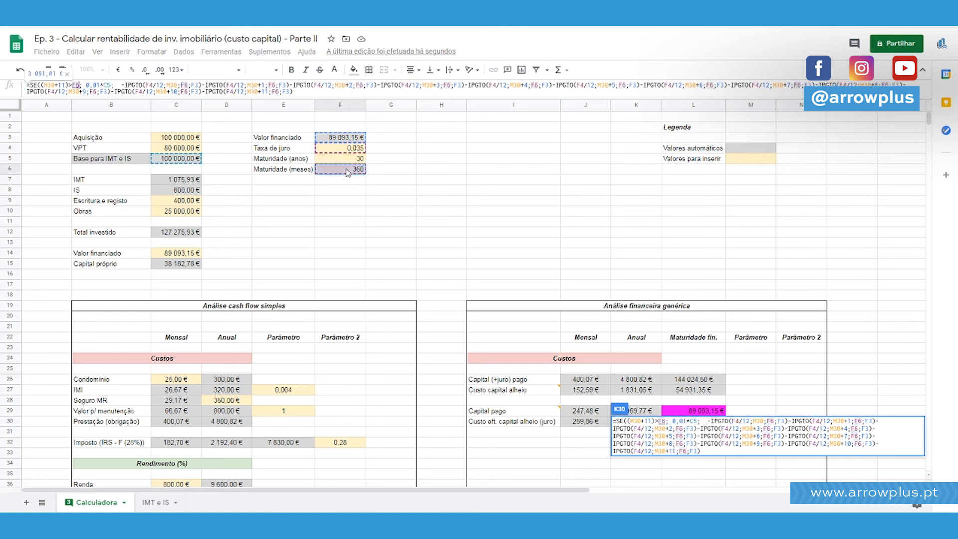
type(")")
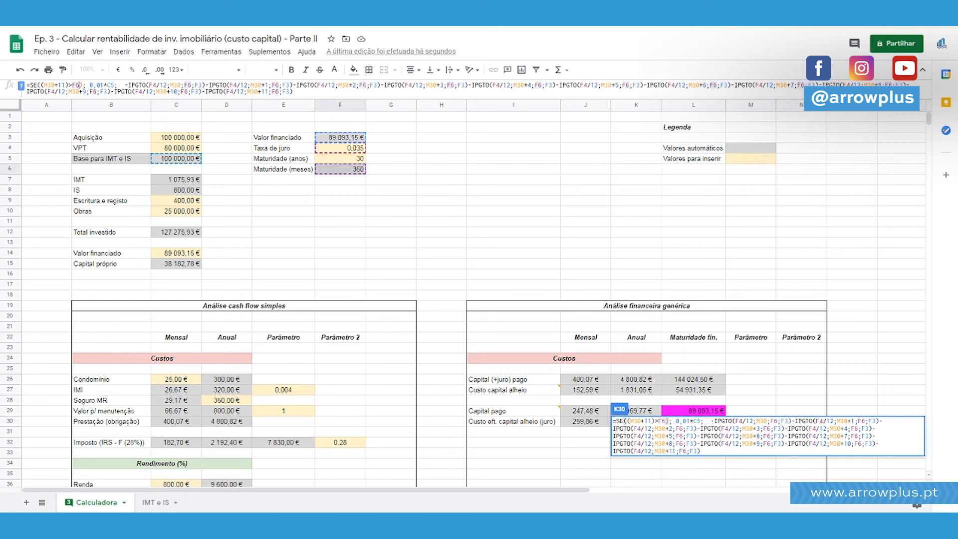
left_click(42, 85)
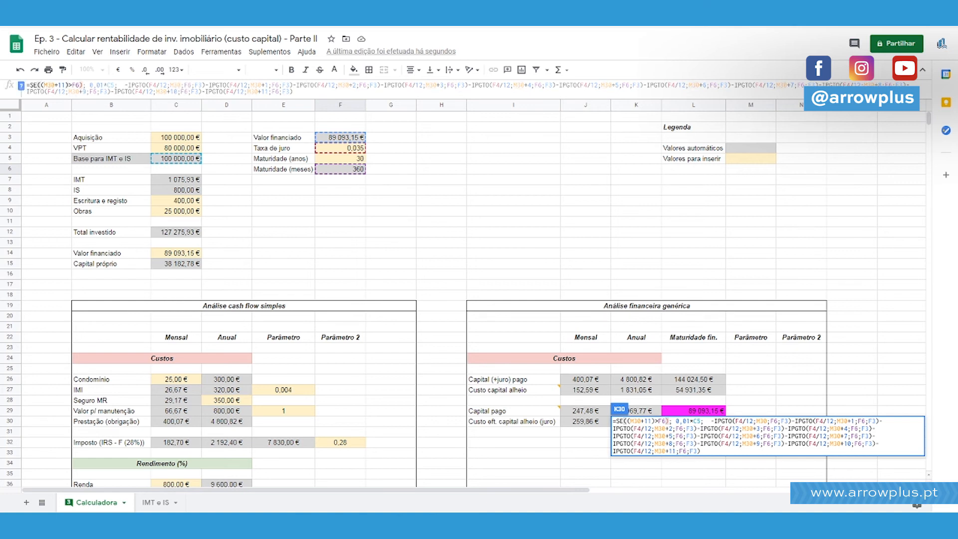
type("(")
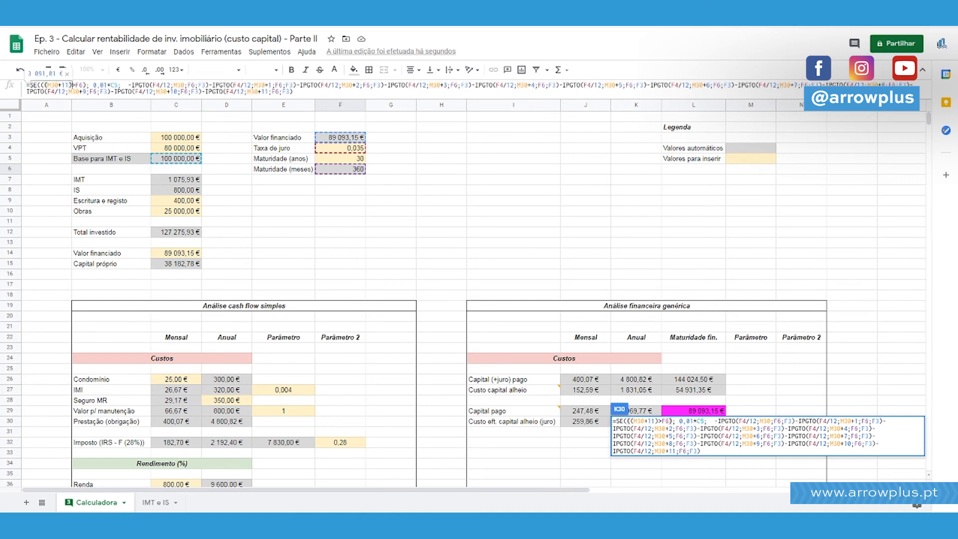
Remove the leftover 0,01*C5; from the K30 formula and close the SE with ERRO as the value if false.
left_click_drag(94, 85, 127, 86)
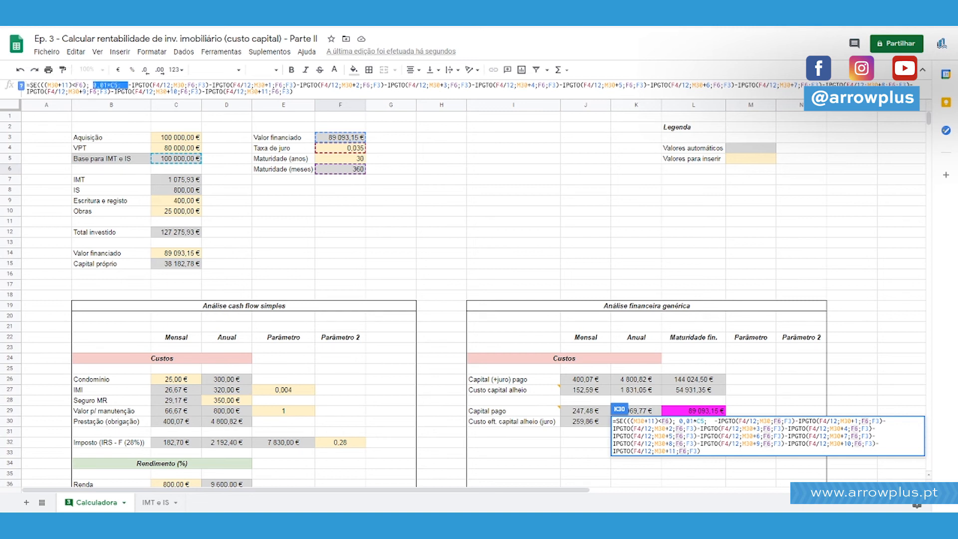
key("BackSpace")
left_click(294, 92)
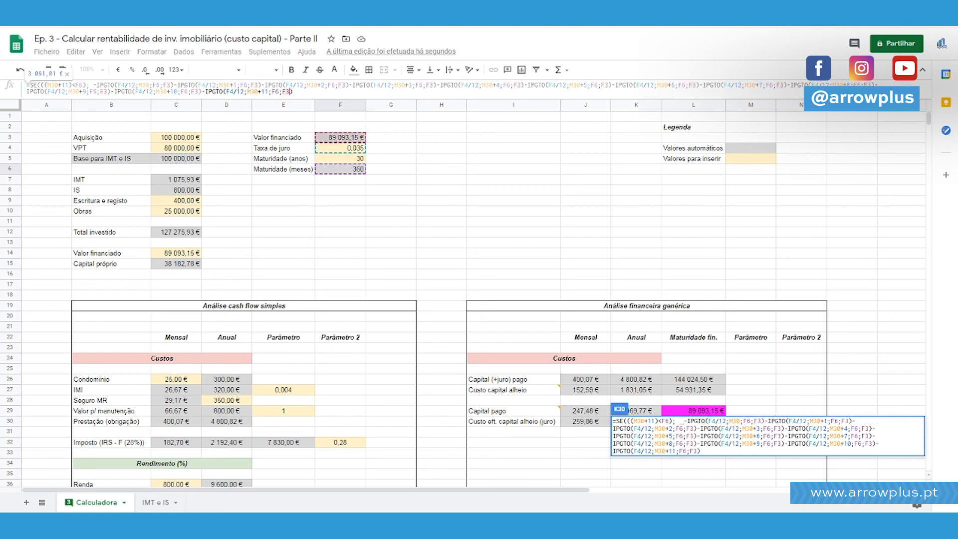
type("; \"ERRO\")")
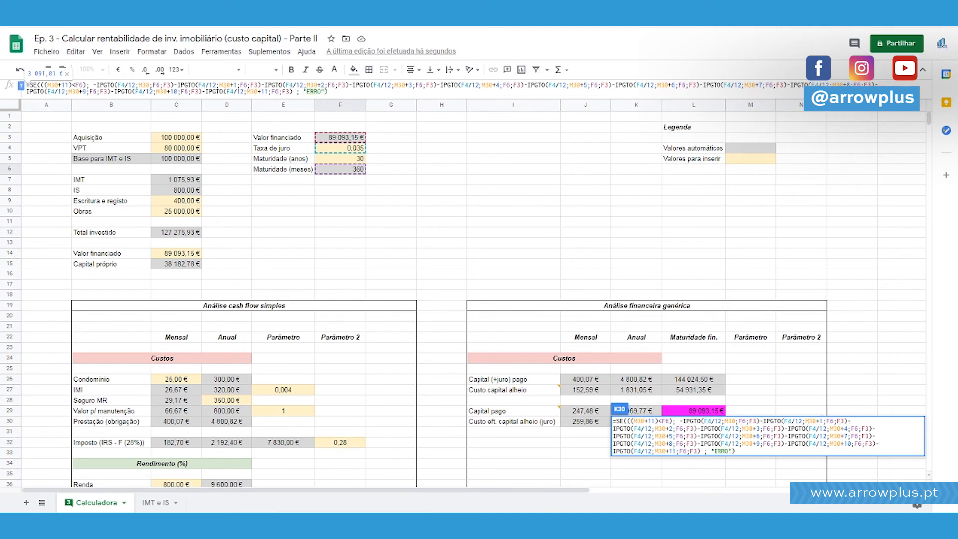
key("Return")
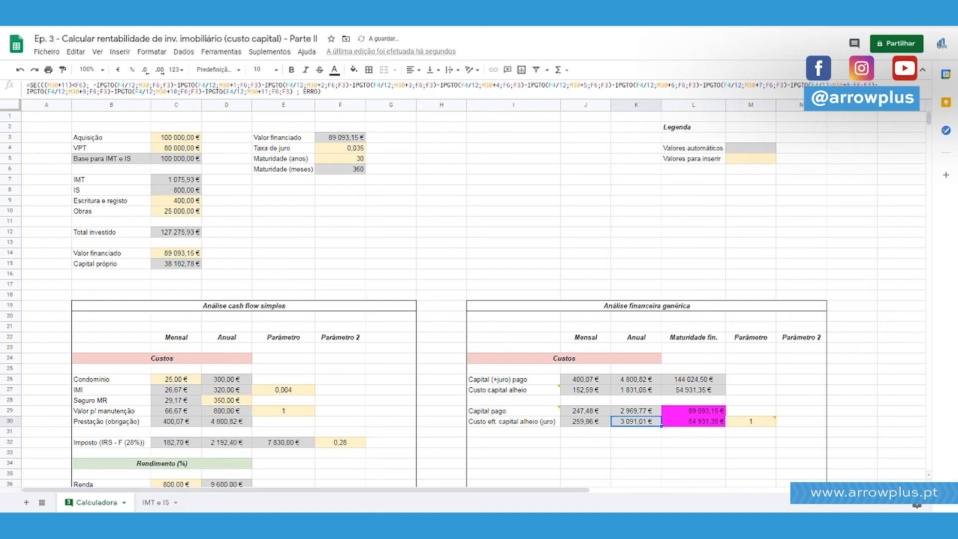
Test the K30 condition by setting the instalment month in M30 to 358, and select K30.
left_click(764, 421)
type("358")
key("Return")
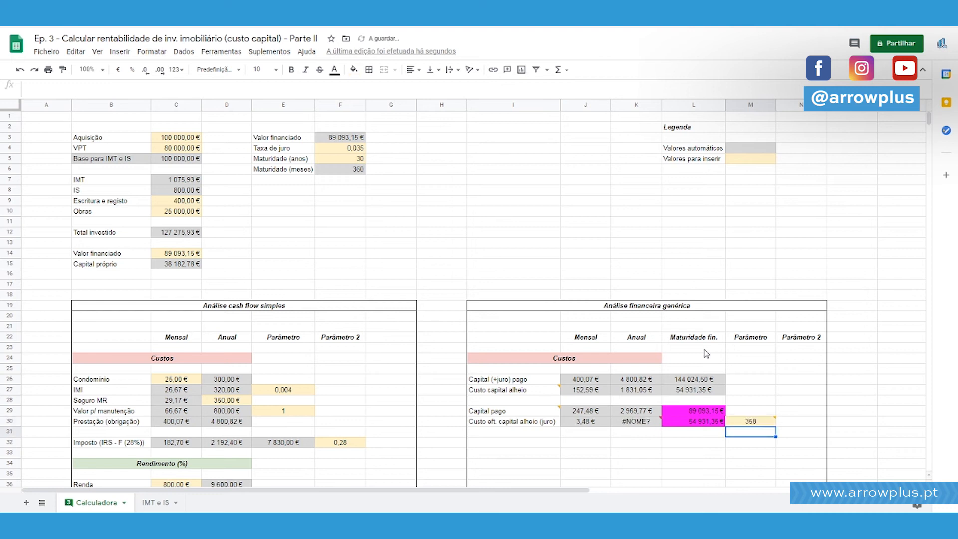
key("Up")
key("Left")
key("Left")
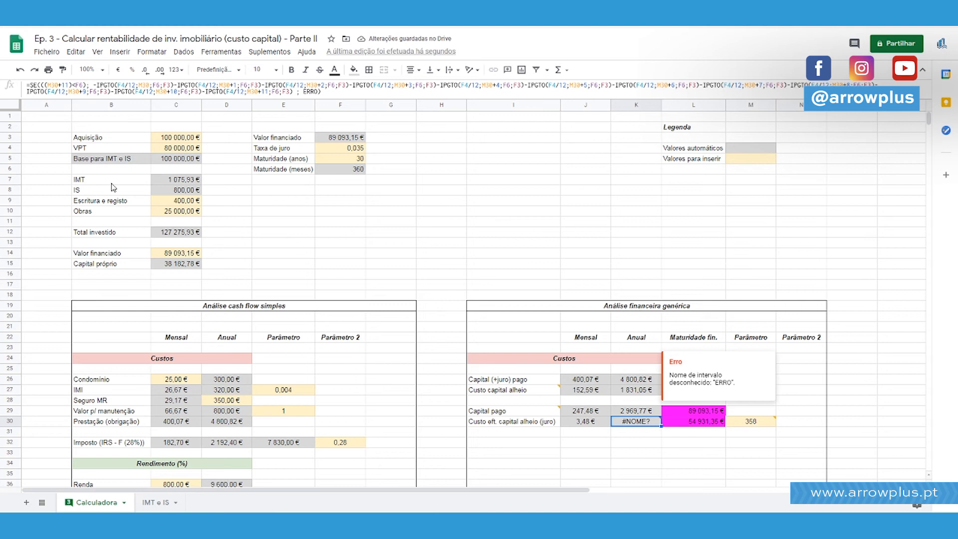
Enclose ERRO in quotation marks in the K30 formula so it is treated as text.
left_click(61, 85)
scroll(552, 300, "down", 3)
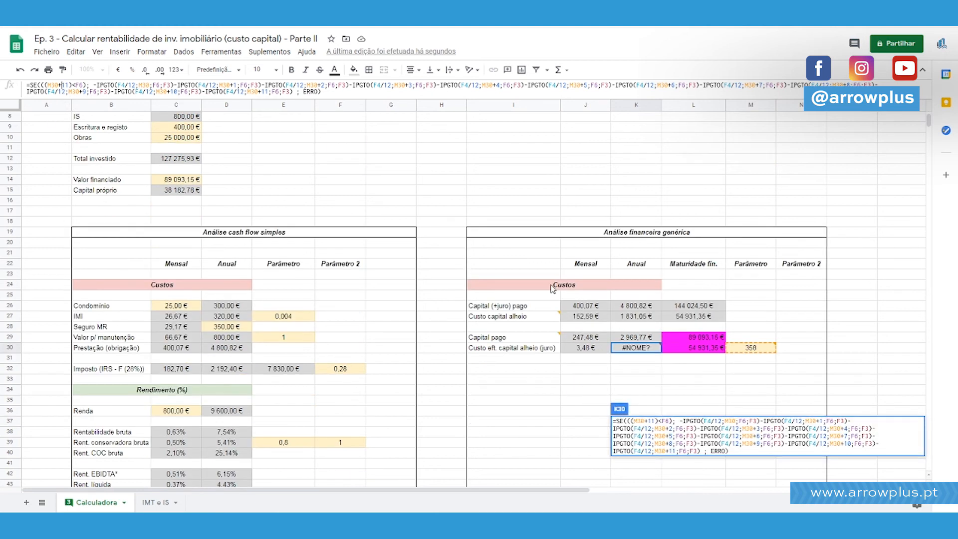
scroll(428, 237, "up", 2)
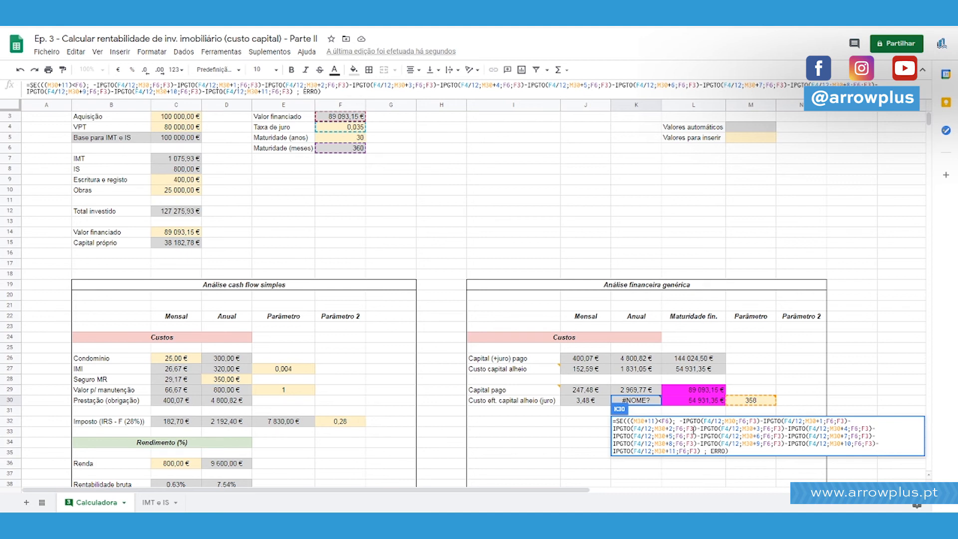
left_click(303, 90)
type("\"")
key("Right")
key("Right")
key("Right")
key("Right")
type("\"")
key("Return")
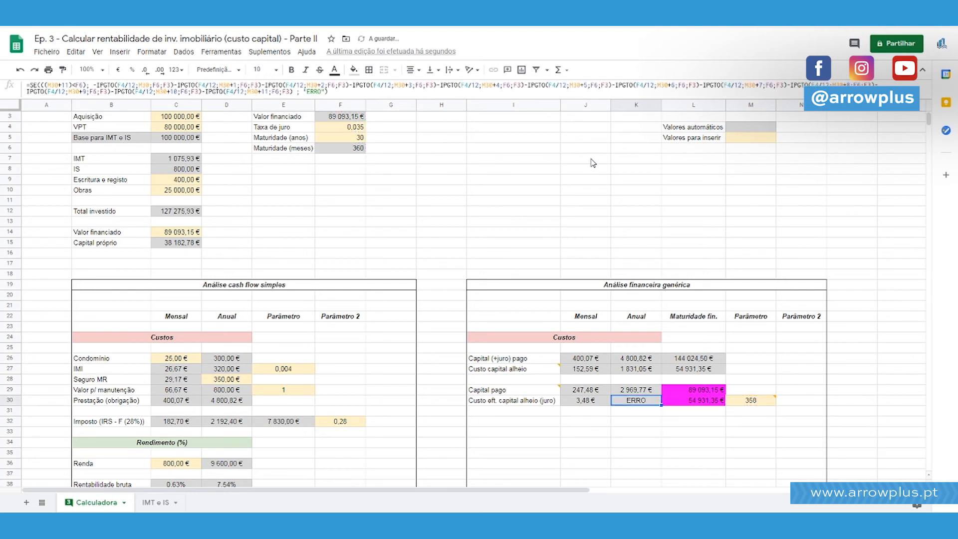
Test the instalment month in M30 with 360 and 320, and set it back to 1.
key("Right")
key("Right")
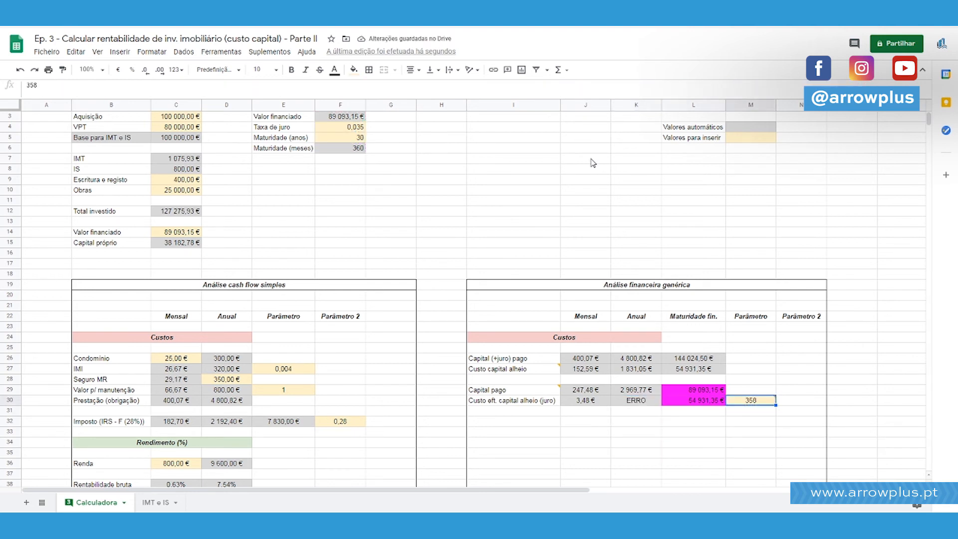
type("360")
key("Return")
type("320")
key("Return")
key("Up")
type("1")
key("Return")
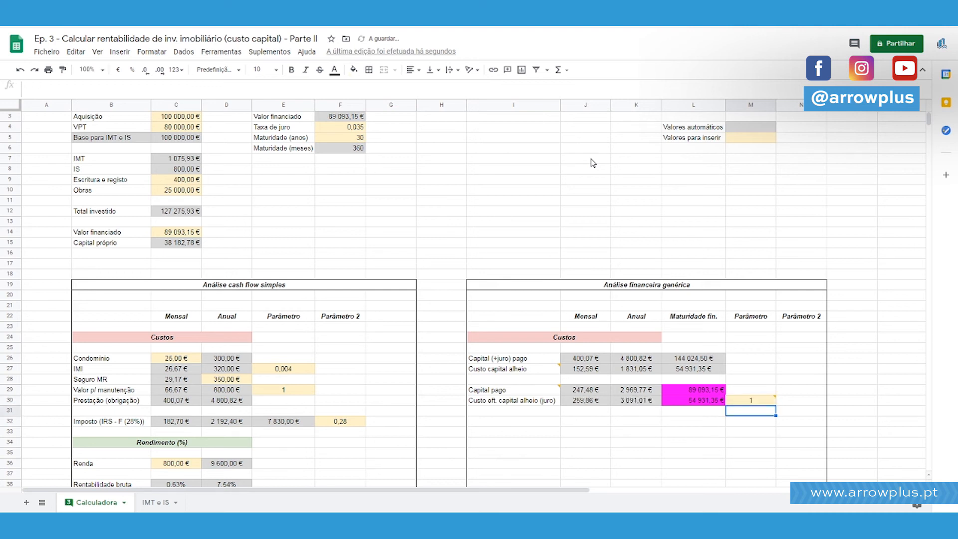
Replace the ERRO text in the K30 formula with PREST. MUITO AVANÇADA.
key("Left")
key("Left")
key("Up")
key("Return")
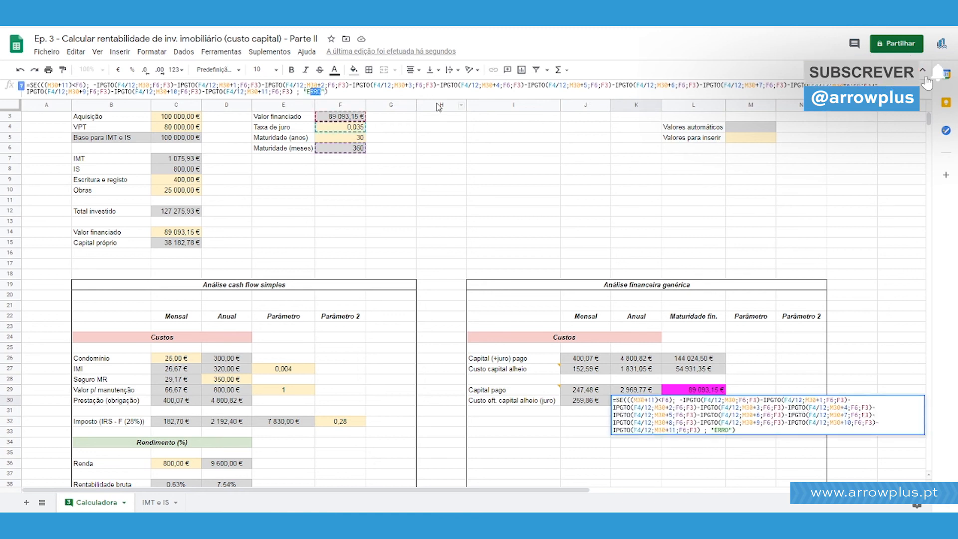
type("PREST. MUITO AVANÇADA")
Change the text for the false case in the K30 formula to IMPOSSÍVEL and confirm the formula.
key("ctrl+shift+Left")
key("ctrl+shift+Left")
key("ctrl+shift+Left")
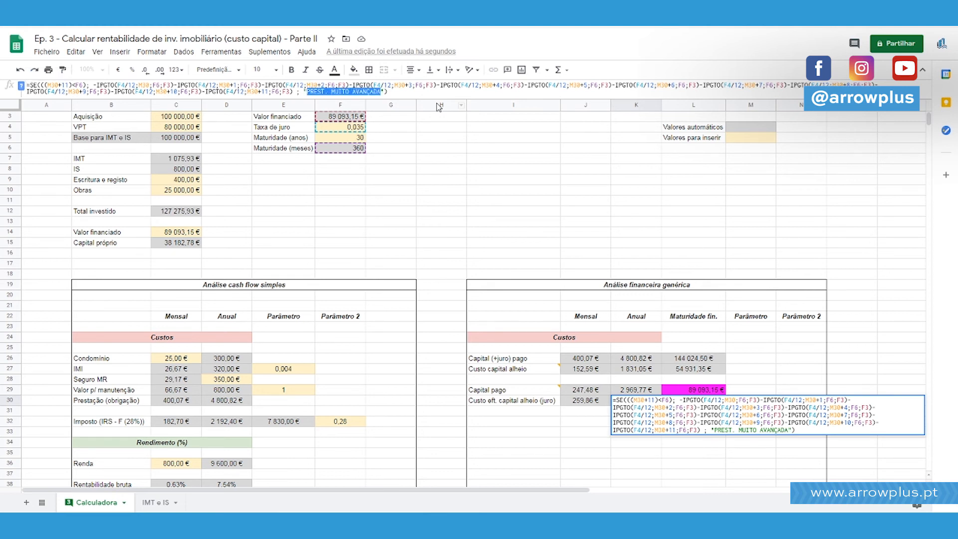
type("IMPOSST")
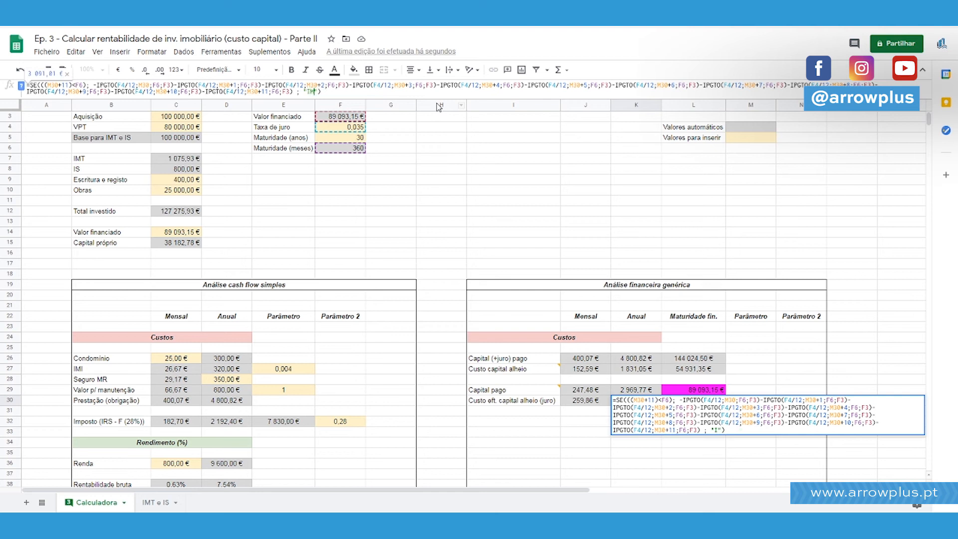
type("VEL")
key("Return")
key("Left")
key("Left")
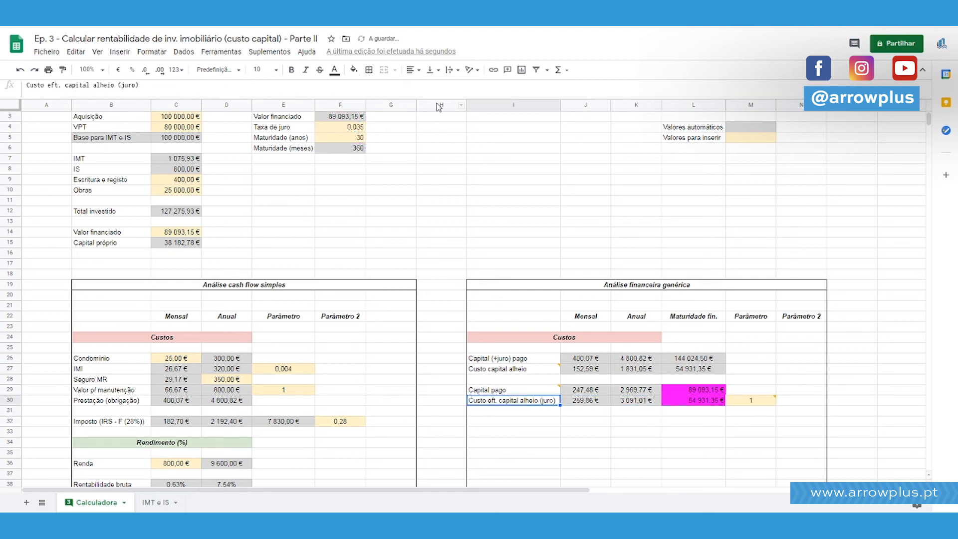
Examine the cost, yield and cash flow sections of the simple analysis beside the generic financial analysis.
key("Down")
scroll(392, 239, "down", 3)
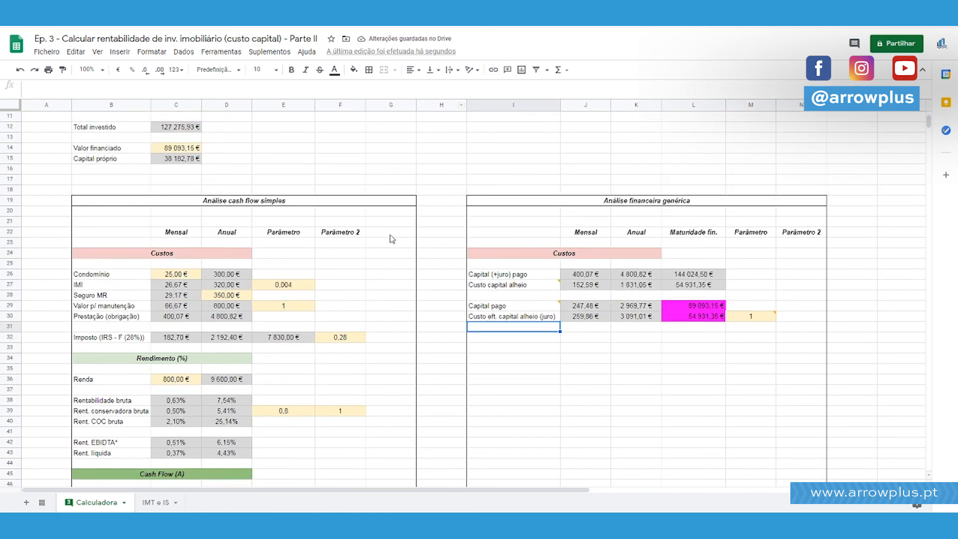
scroll(402, 218, "down", 3)
scroll(402, 218, "up", 2)
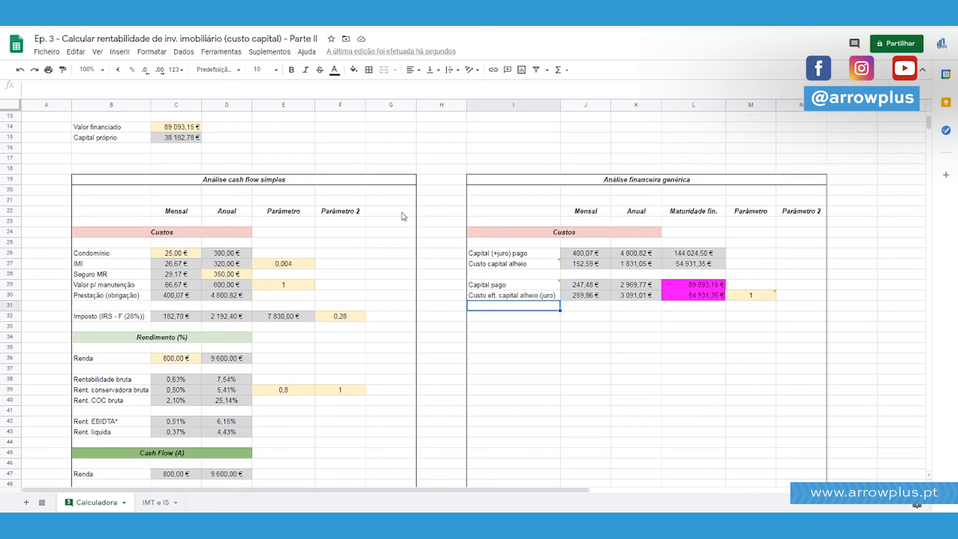
scroll(403, 216, "up", 1)
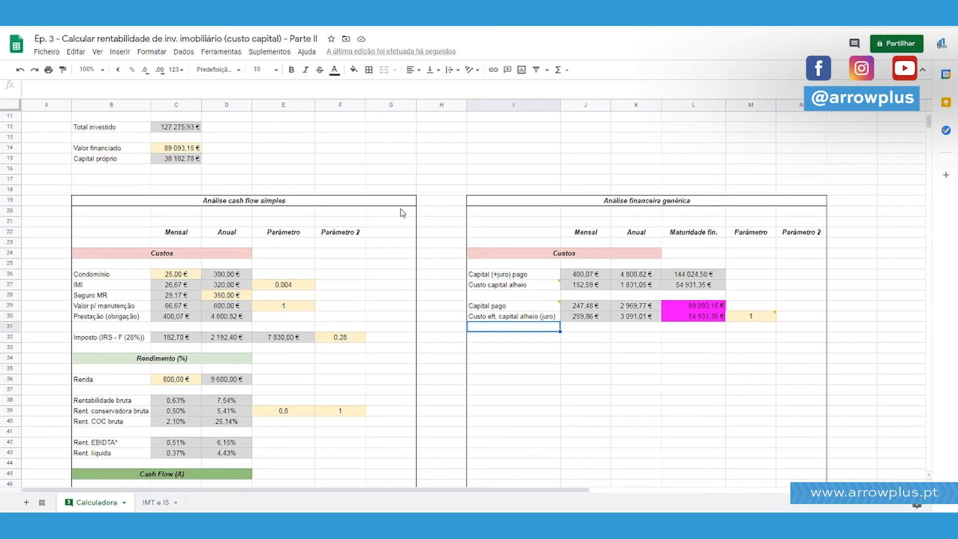
scroll(402, 213, "up", 4)
scroll(625, 320, "down", 5)
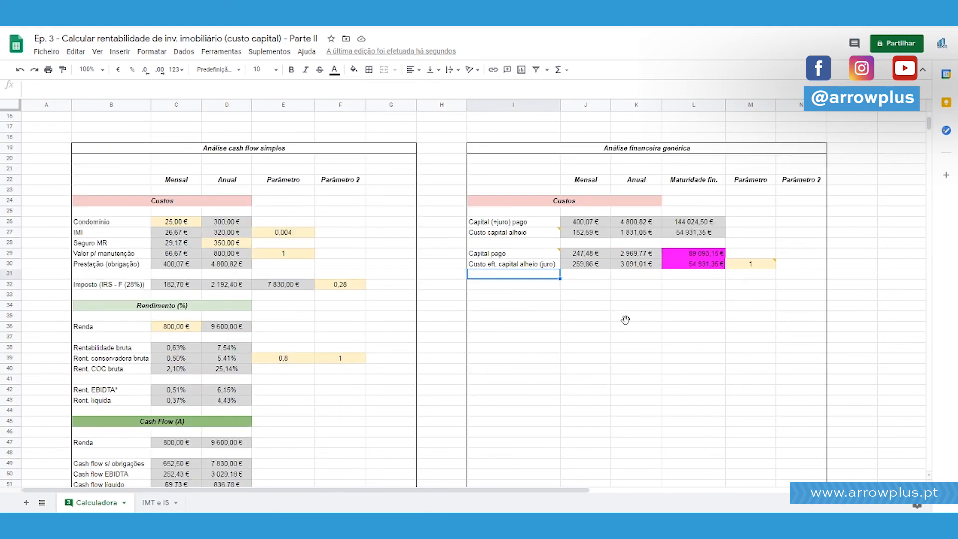
scroll(625, 319, "down", 3)
scroll(493, 313, "up", 2)
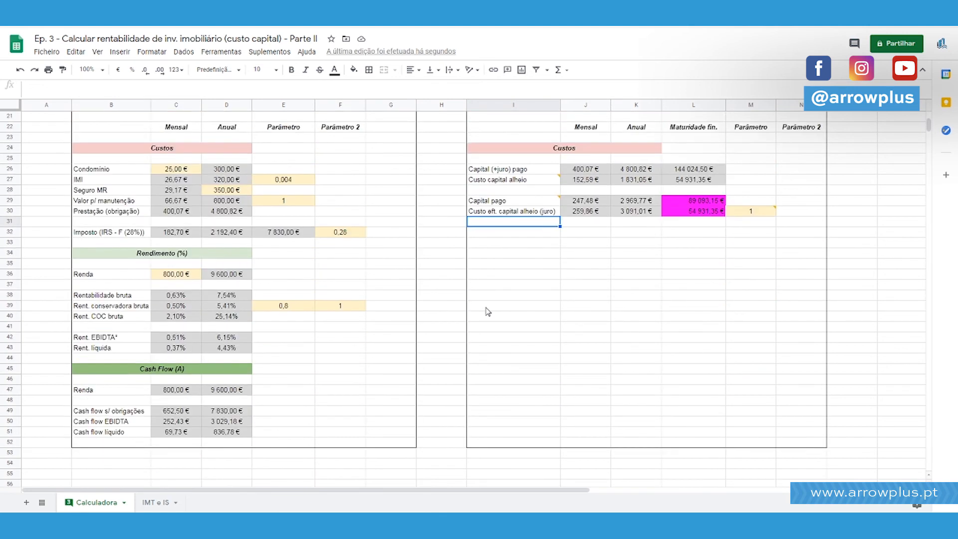
scroll(487, 312, "up", 1)
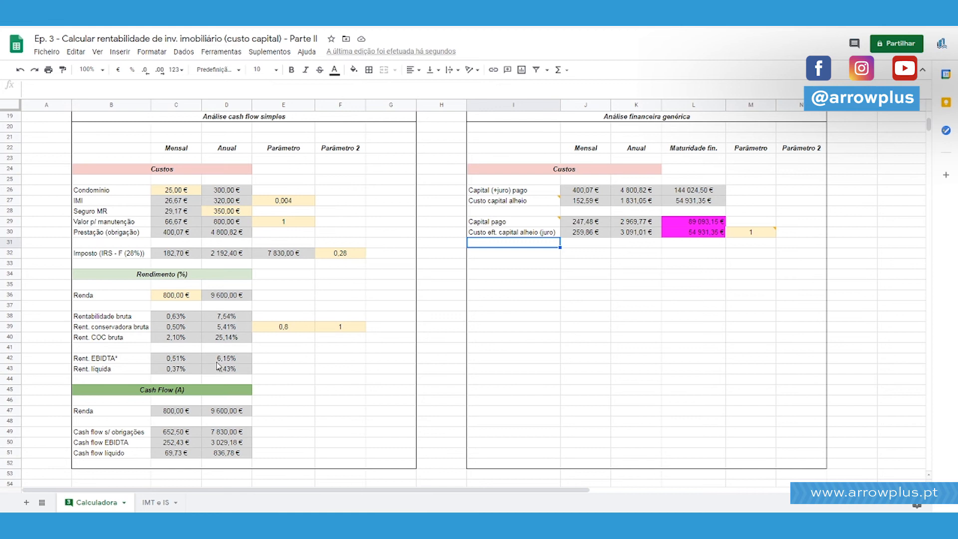
Examine the investment and loan inputs, then the paid-capital and effective-interest cells in rows 29 and 30 of the generic financial analysis.
scroll(367, 394, "up", 3)
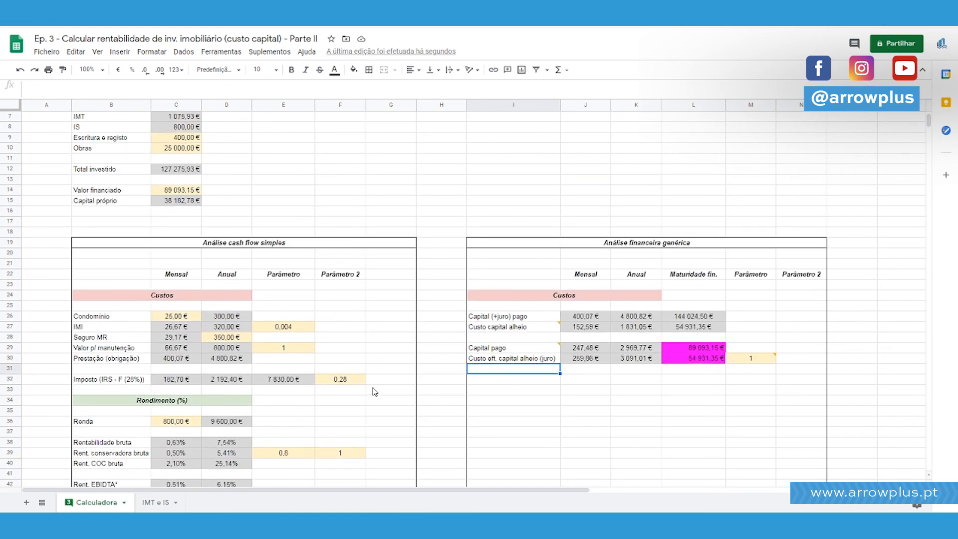
scroll(369, 391, "up", 3)
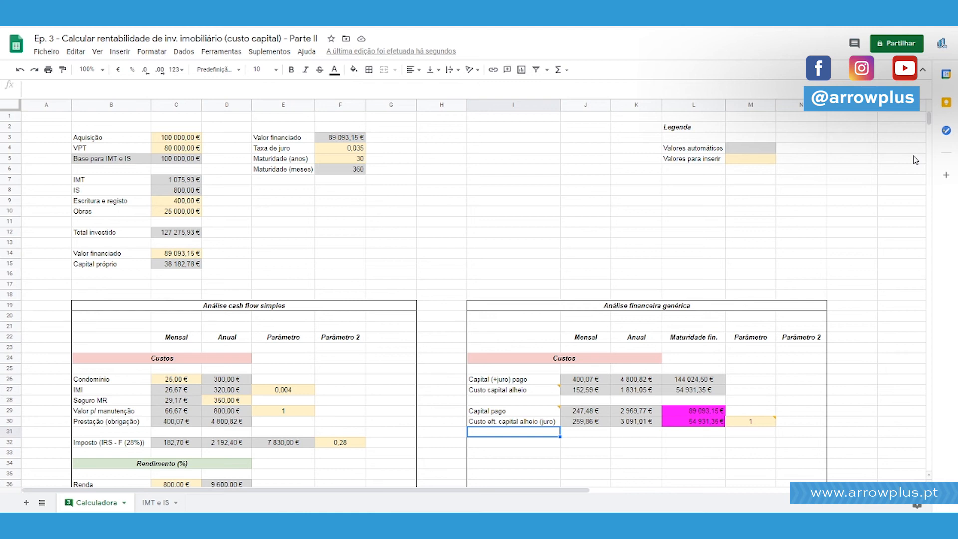
scroll(434, 207, "down", 5)
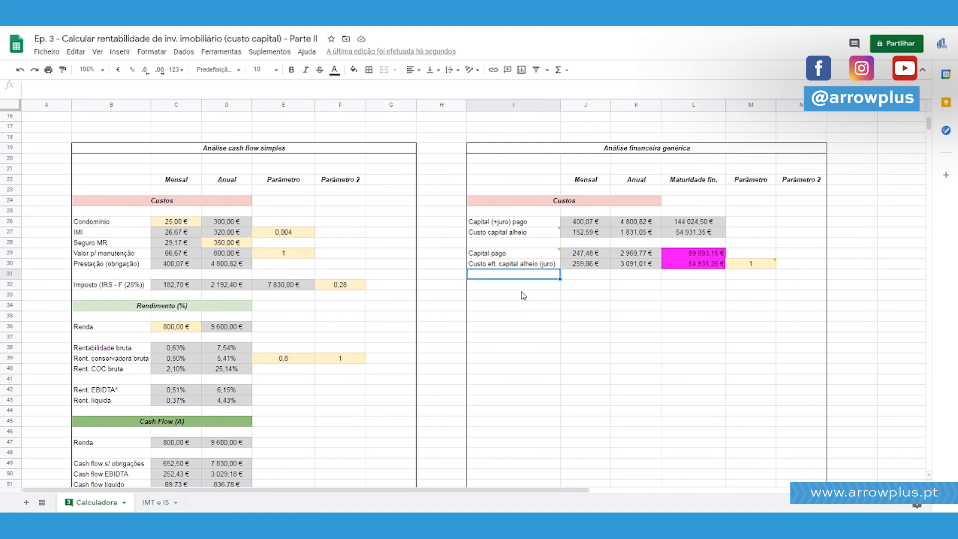
scroll(538, 303, "up", 5)
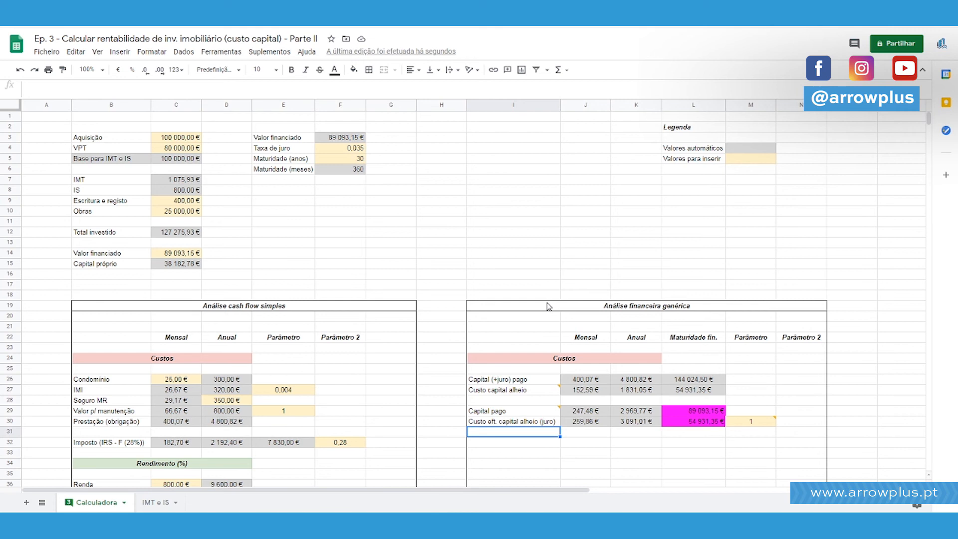
left_click(701, 421)
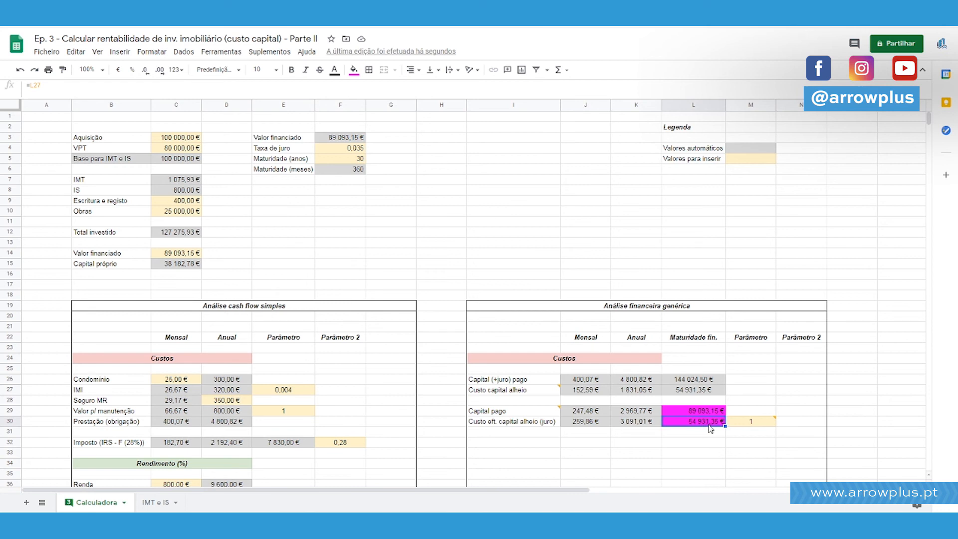
left_click_drag(704, 409, 704, 424)
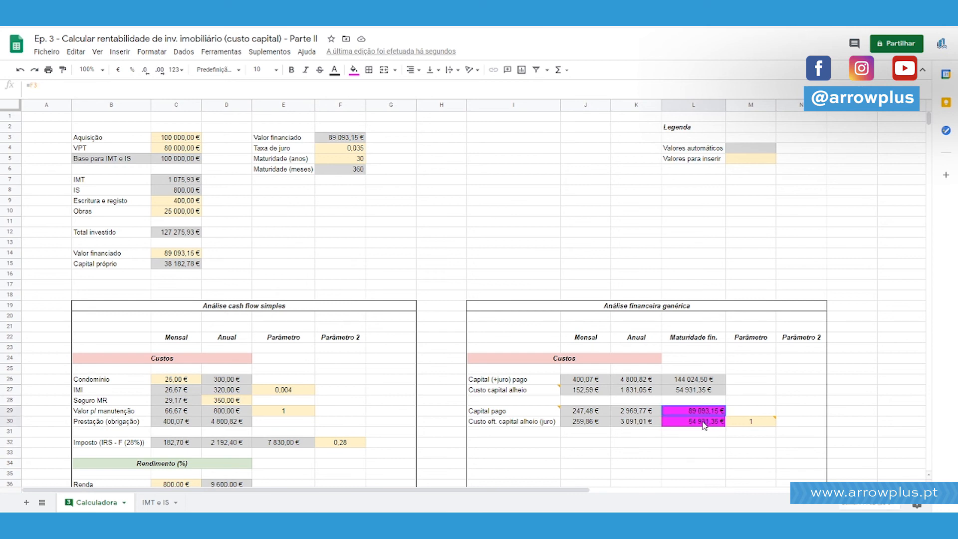
left_click(590, 412)
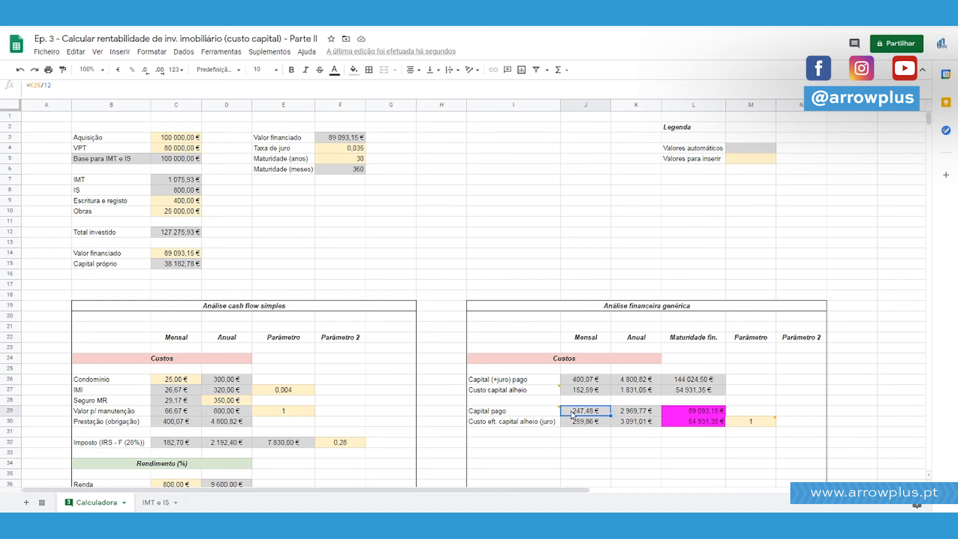
left_click(547, 421)
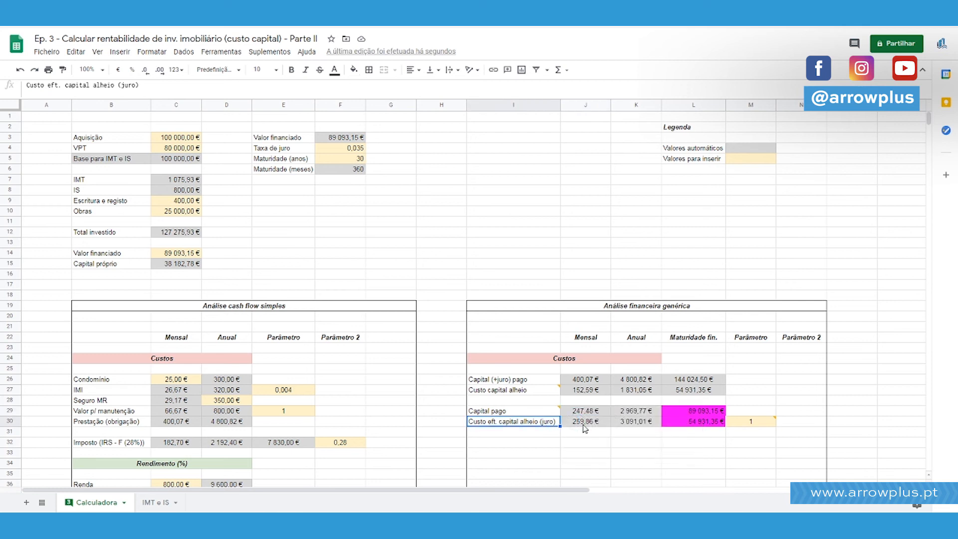
left_click(585, 423)
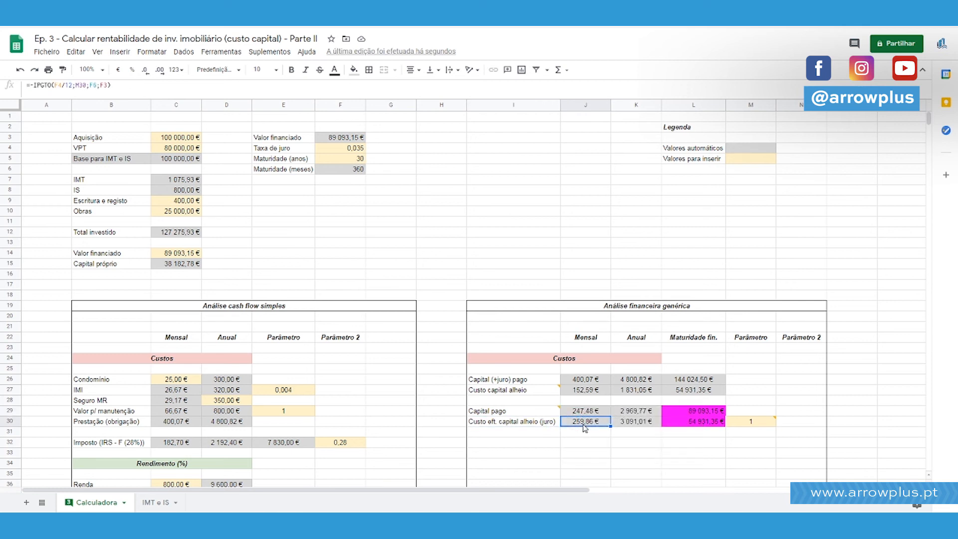
Move the effective borrowed-capital cost row from I30:M30 down to row 31, leaving row 30 empty.
scroll(585, 427, "down", 2)
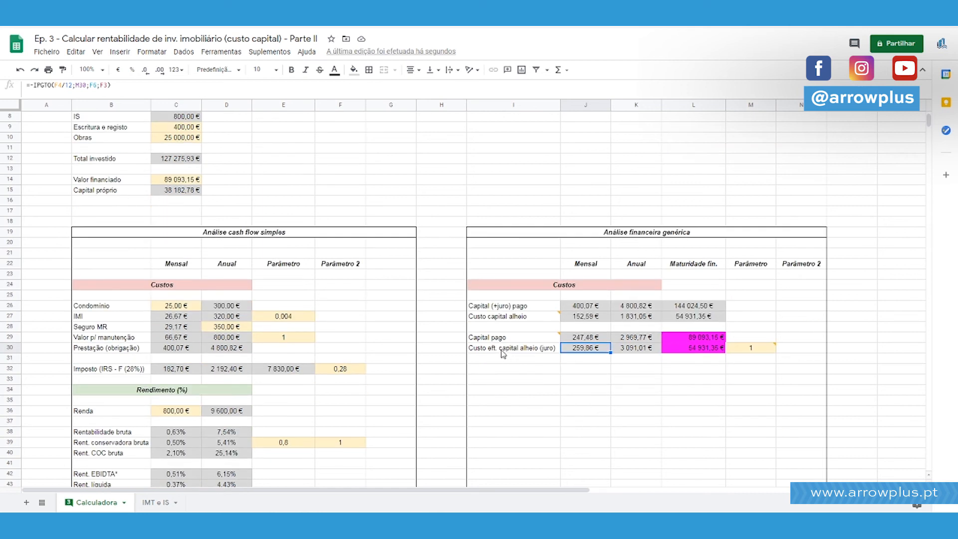
left_click_drag(513, 352, 752, 349)
key("ctrl+x")
left_click(532, 359)
key("ctrl+v")
left_click(531, 351)
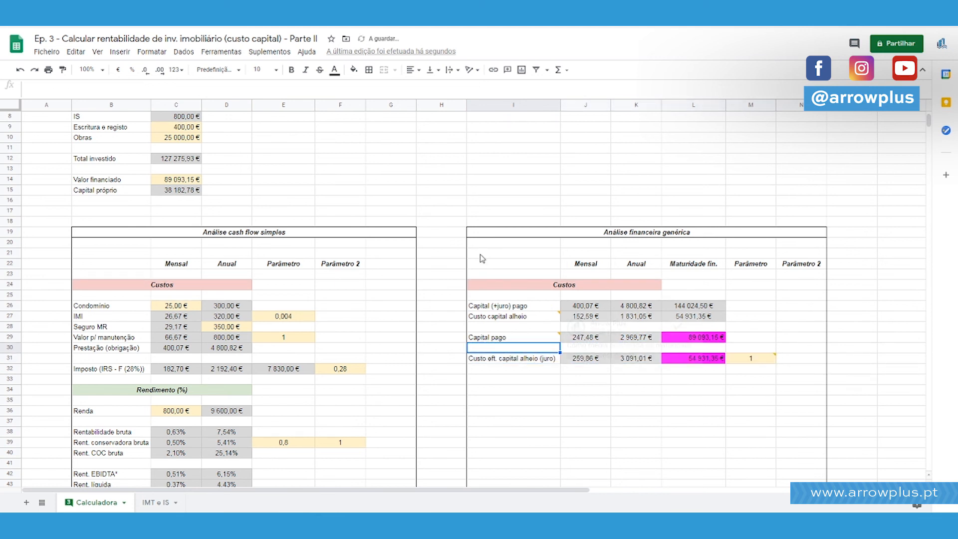
Reapply the outer border around the generic financial analysis block.
left_click(496, 233)
left_click_drag(491, 239, 690, 454)
left_click(368, 70)
left_click(426, 89)
Enter the label Capital eft. pago in cell I30.
left_click(490, 349)
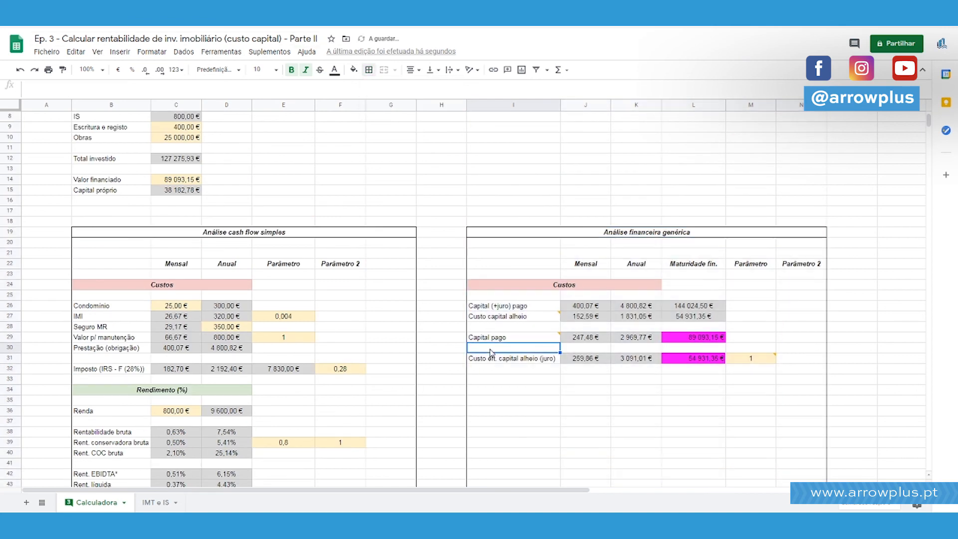
type("Capital ")
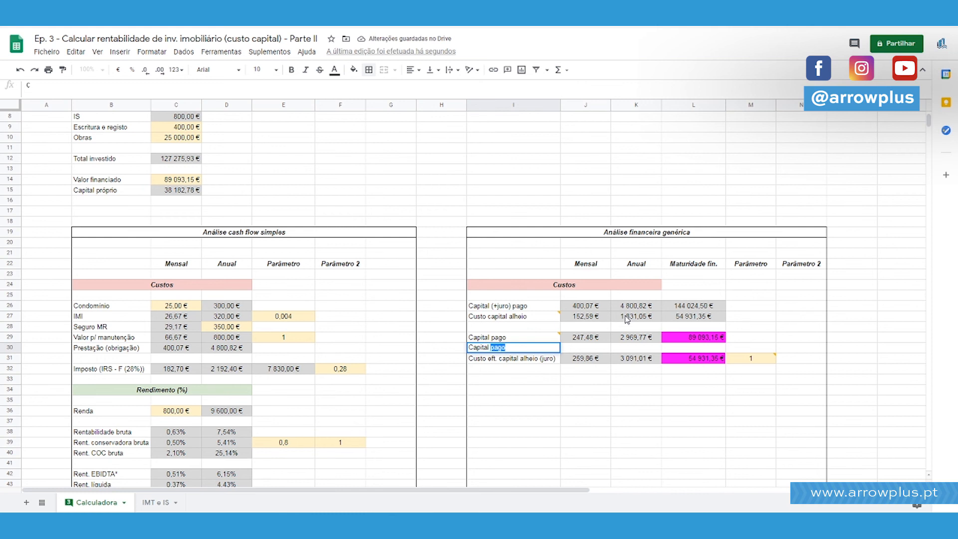
type("eft. pago")
key("Return")
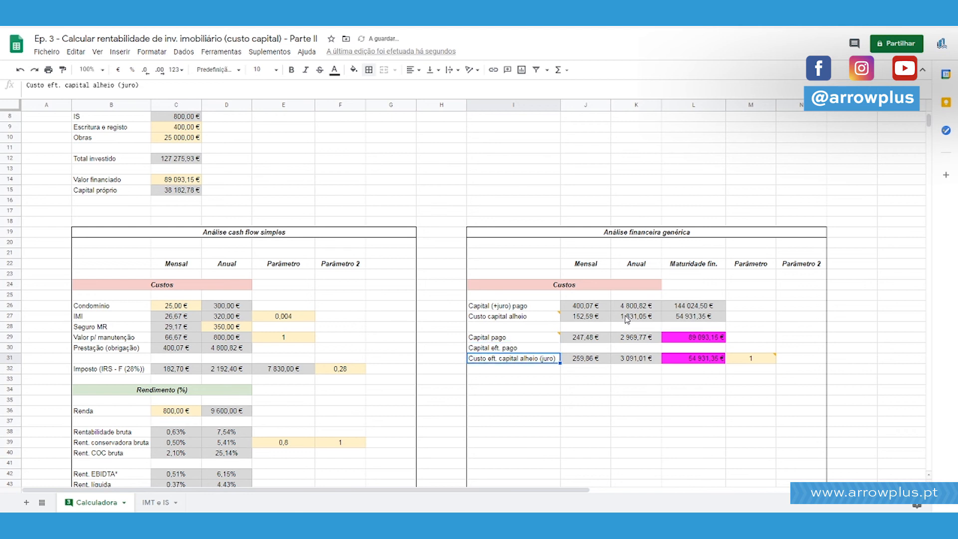
Copy the monthly effective interest formula from J31 into J30.
key("Up")
key("Right")
key("Up")
key("shift+Right")
key("shift+Right")
key("shift+Left")
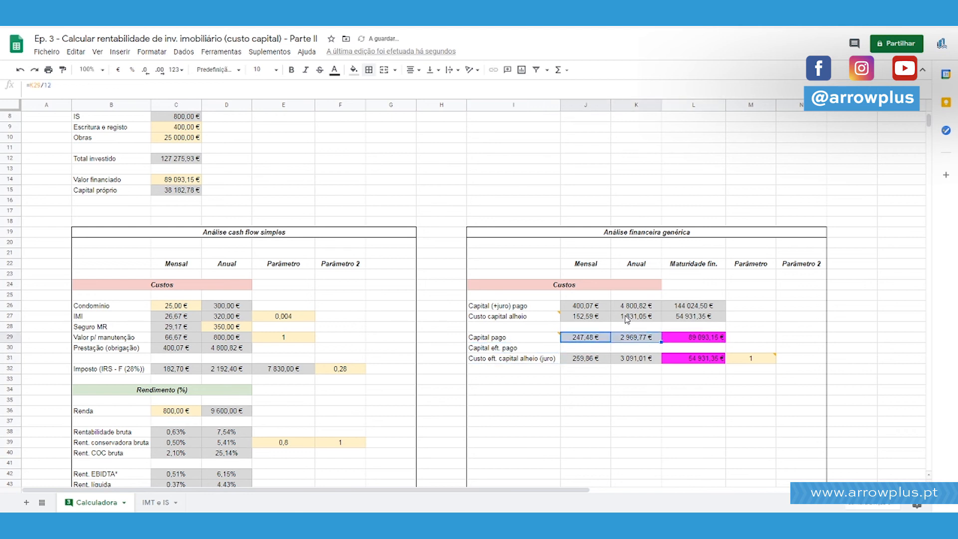
key("Down")
key("Down")
key("Up")
key("ctrl+v")
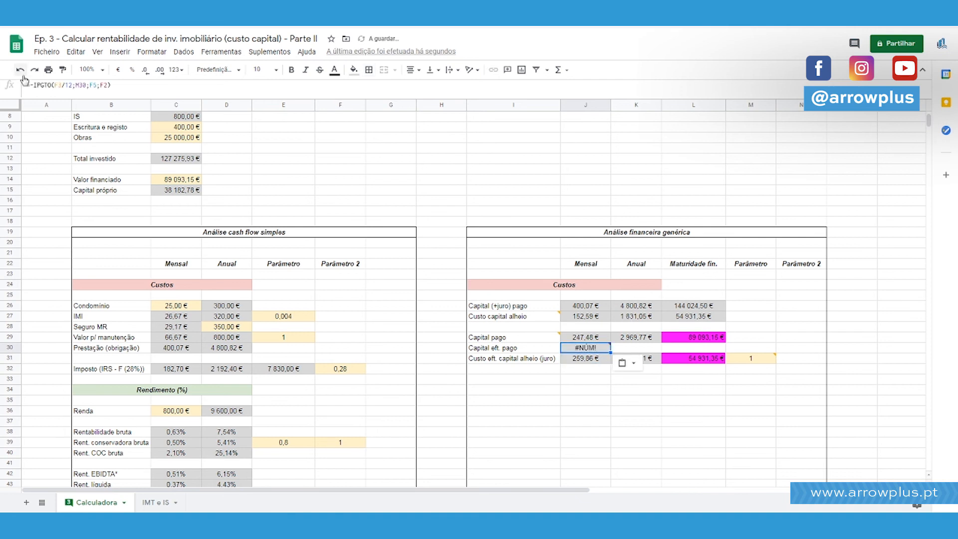
Change the function in the J30 formula to PPGTO and check its argument help.
left_click(211, 88)
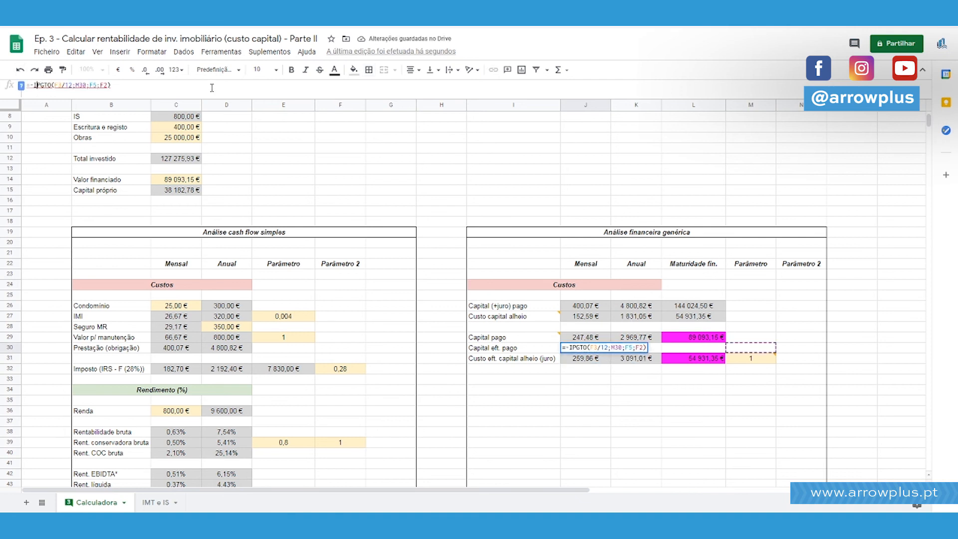
key("BackSpace")
type("P")
key("Right")
key("Right")
key("Right")
key("Right")
key("Right")
key("Return")
key("Up")
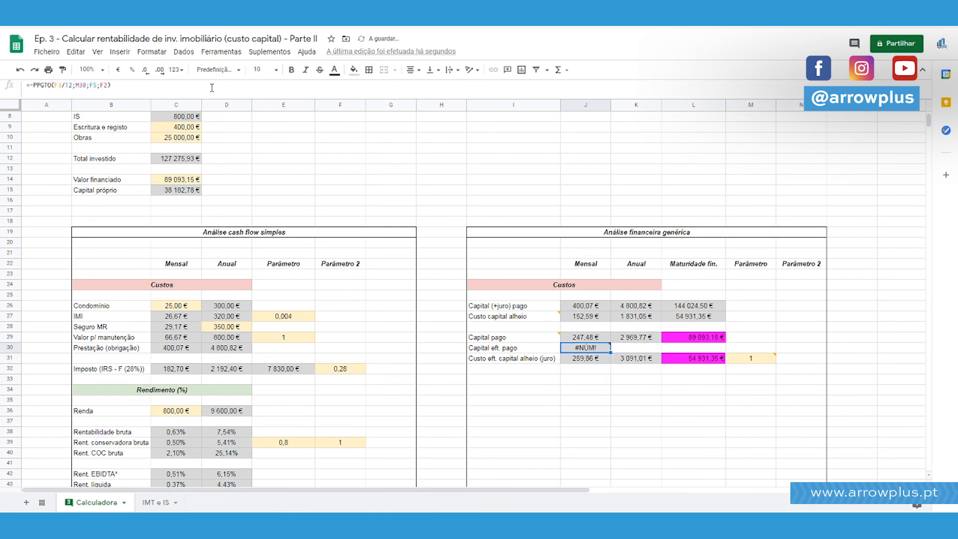
left_click(49, 86)
left_click(22, 91)
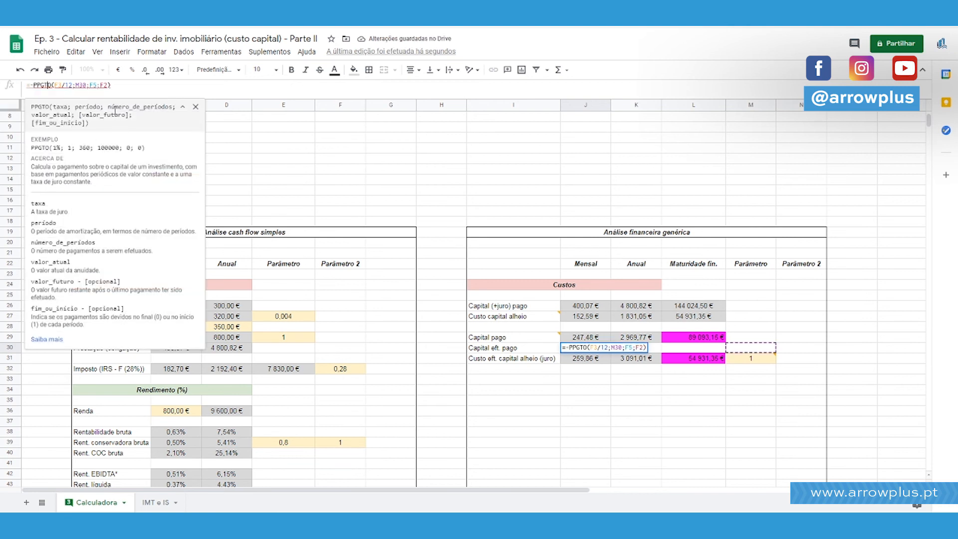
key("Escape")
Copy the instalment month parameter from M31 into M30.
left_click(762, 358)
key("ctrl+c")
left_click(767, 349)
key("ctrl+v")
left_click(813, 331)
Change the rate reference in the J30 PPGTO formula to the interest rate in F4 and confirm the formula.
left_click(585, 348)
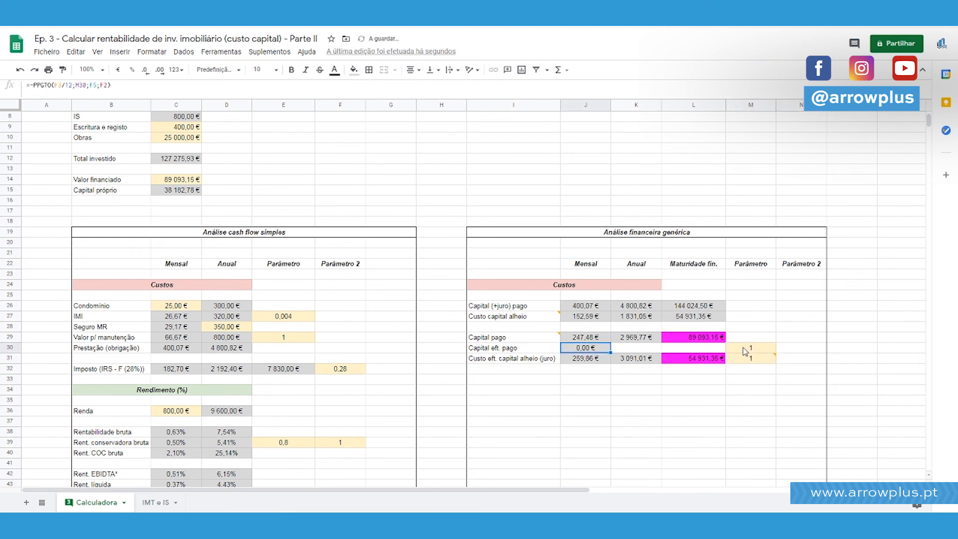
left_click(73, 84)
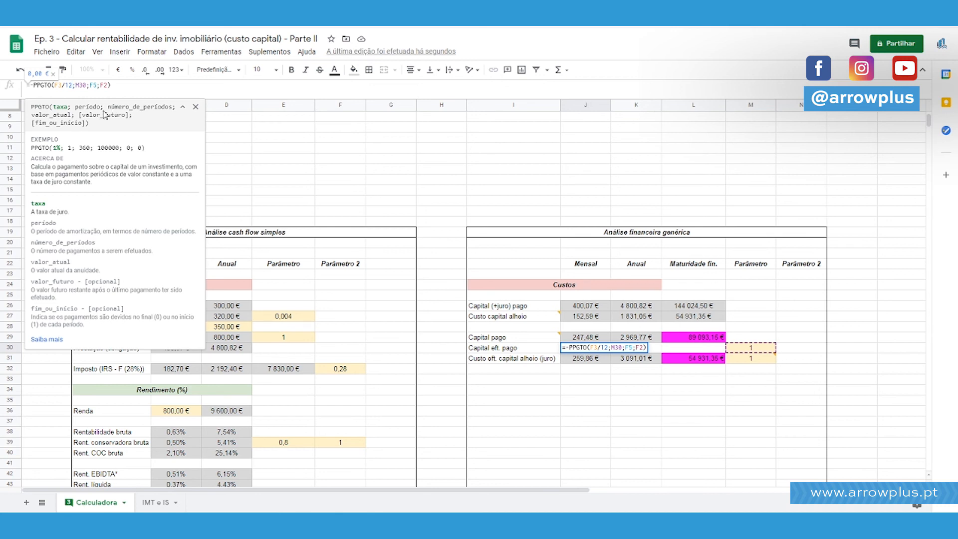
scroll(377, 220, "up", 3)
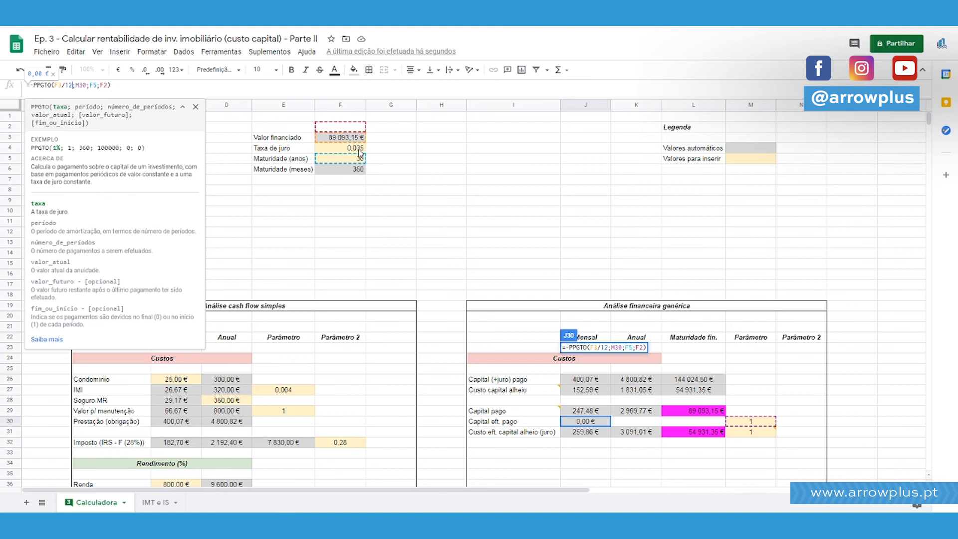
key("BackSpace")
type("4")
left_click(89, 86)
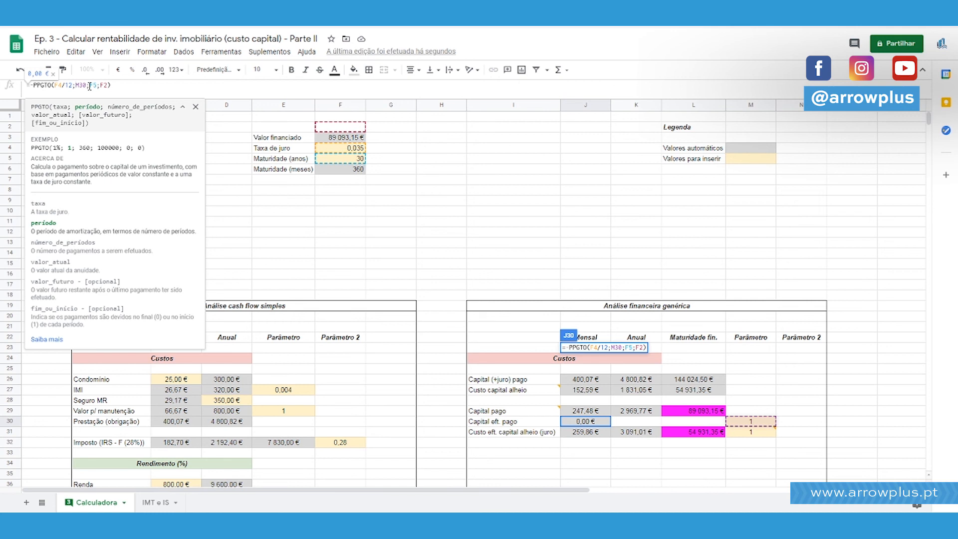
double_click(89, 87)
key("Return")
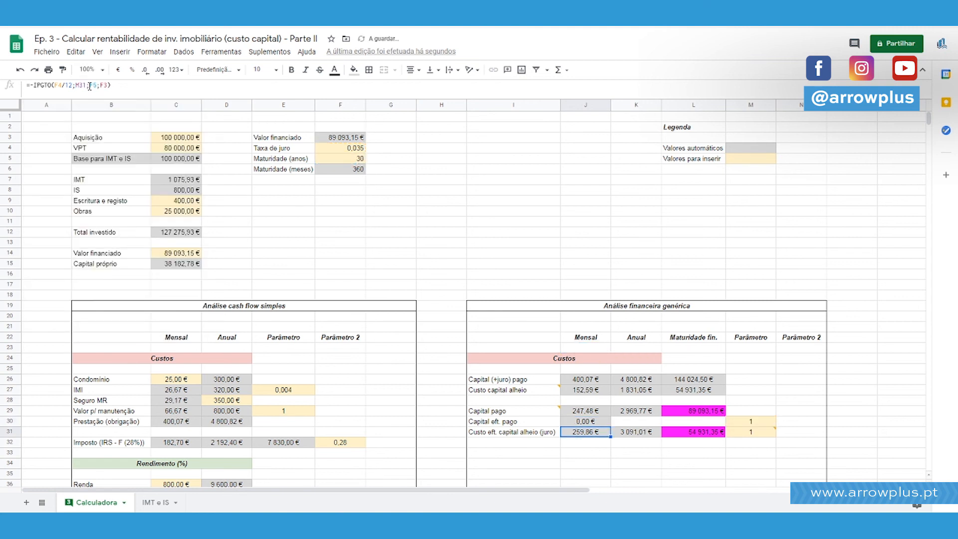
Using the J31 formula as reference, set the number of periods to F6 and the present value to F3 in J30's PPGTO formula.
left_click(77, 87)
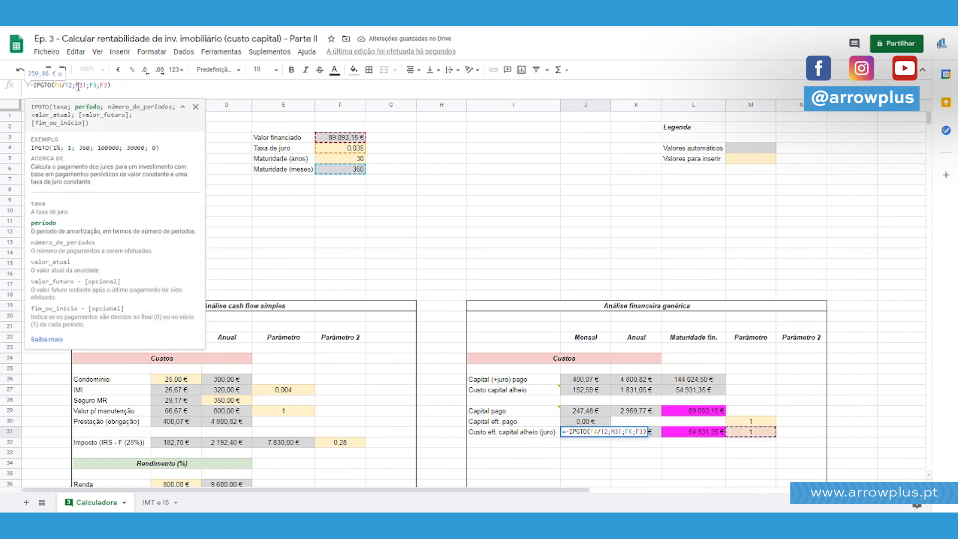
key("Return")
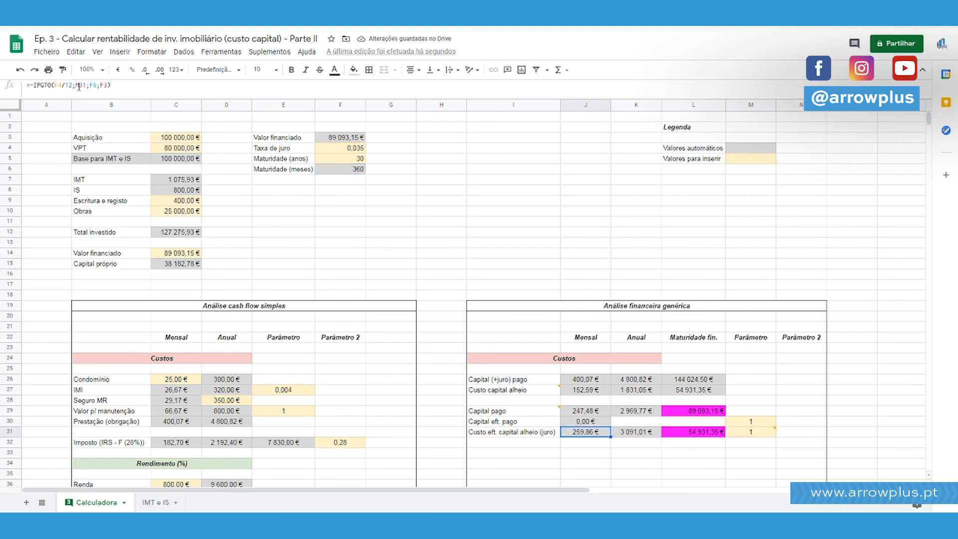
left_click(513, 413)
left_click(616, 394)
left_click(598, 422)
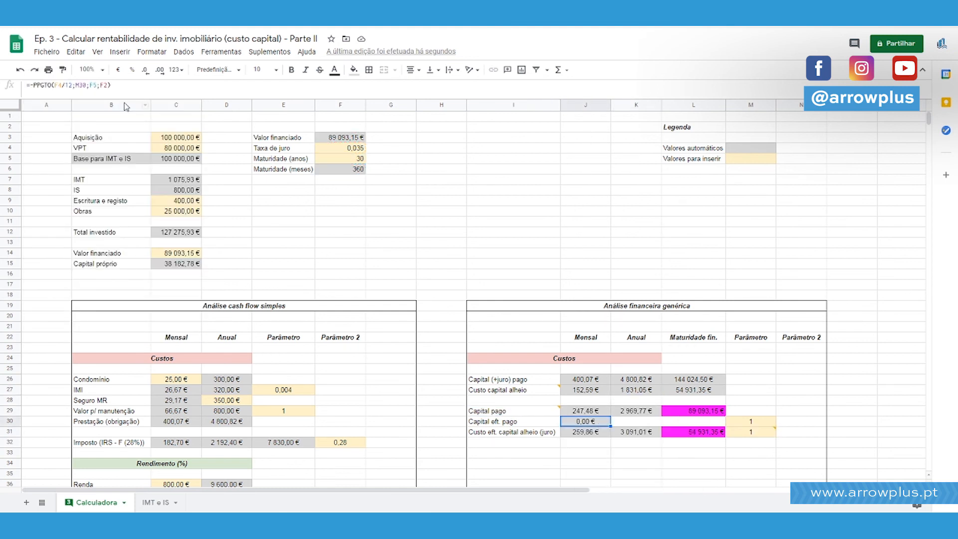
left_click(79, 86)
left_click(93, 86)
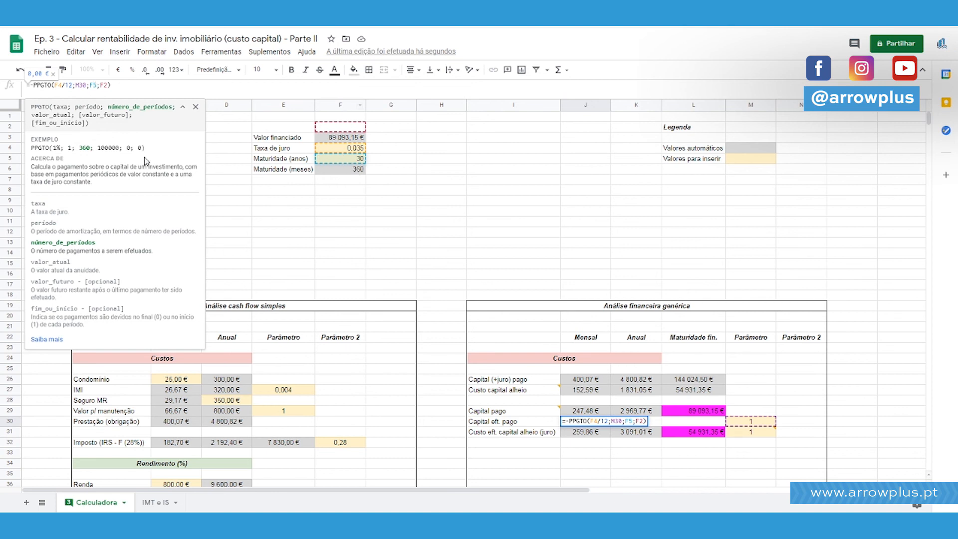
left_click(96, 86)
key("BackSpace")
type("6")
key("Right")
key("Delete")
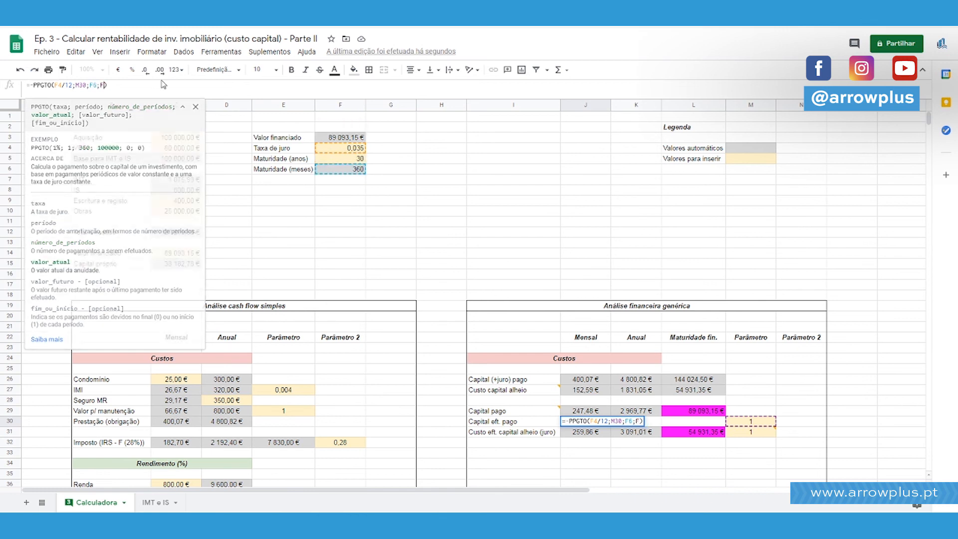
type("3")
key("Return")
key("Up")
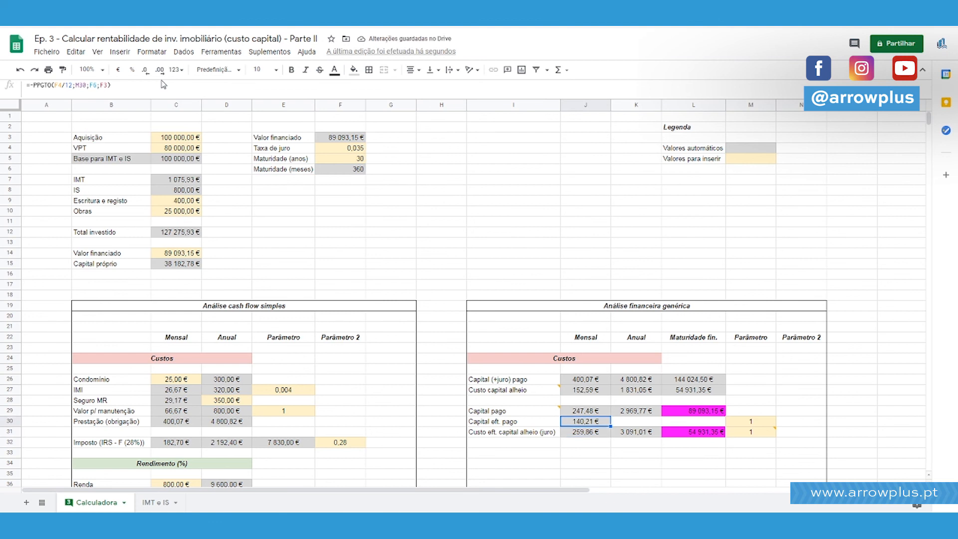
Enter =J30+J31 in J33 and compare the sum with the monthly instalment in J26.
key("Down")
key("Down")
key("Down")
type("=")
key("Up")
key("Up")
key("Up")
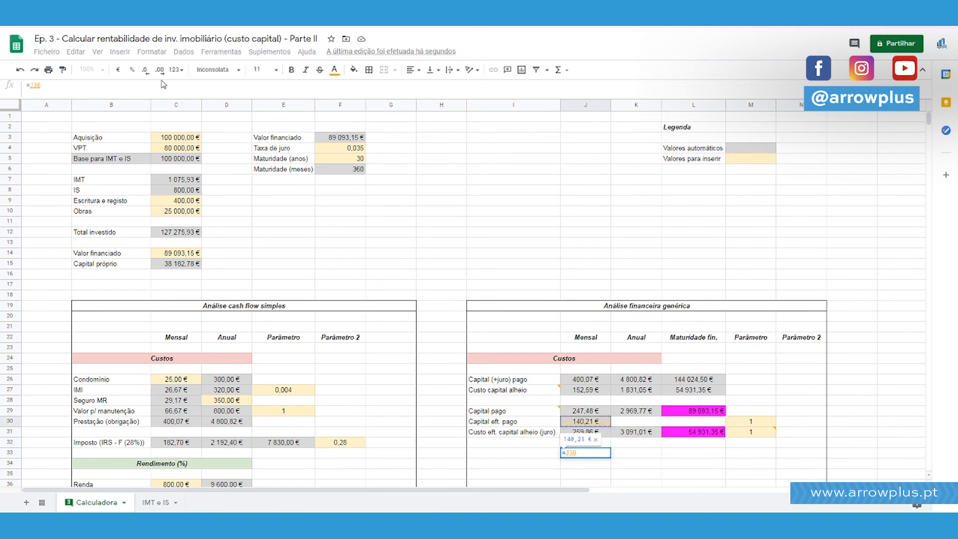
type("+")
key("Up")
key("Up")
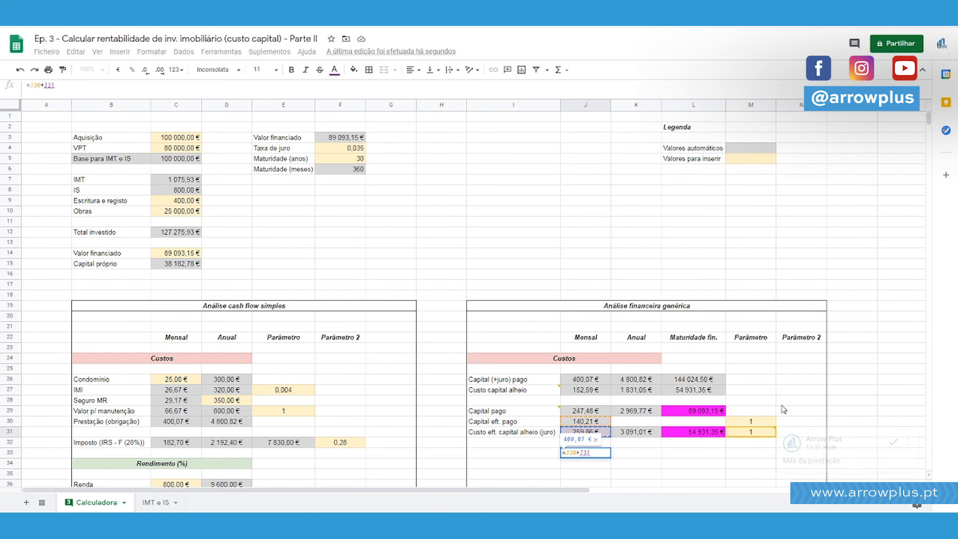
key("Return")
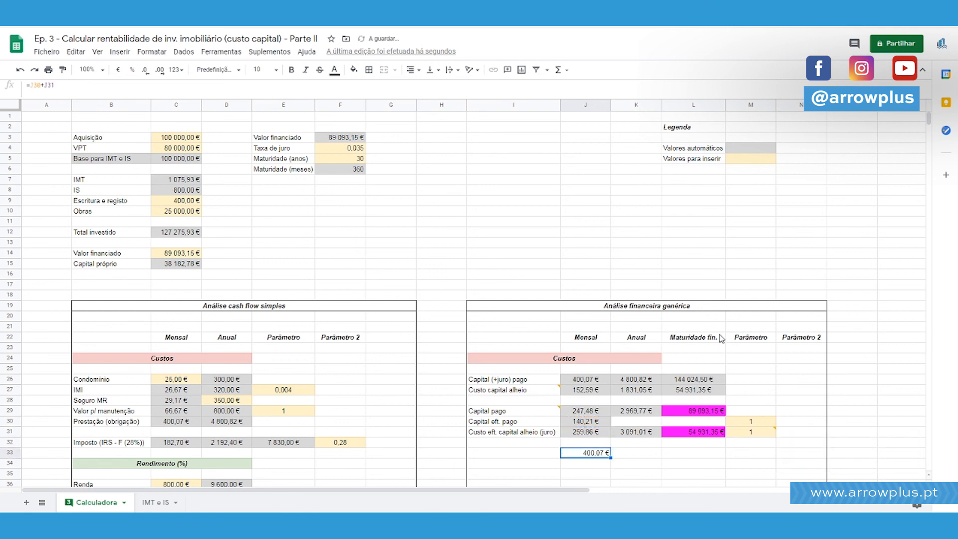
left_click(585, 379, "ctrl")
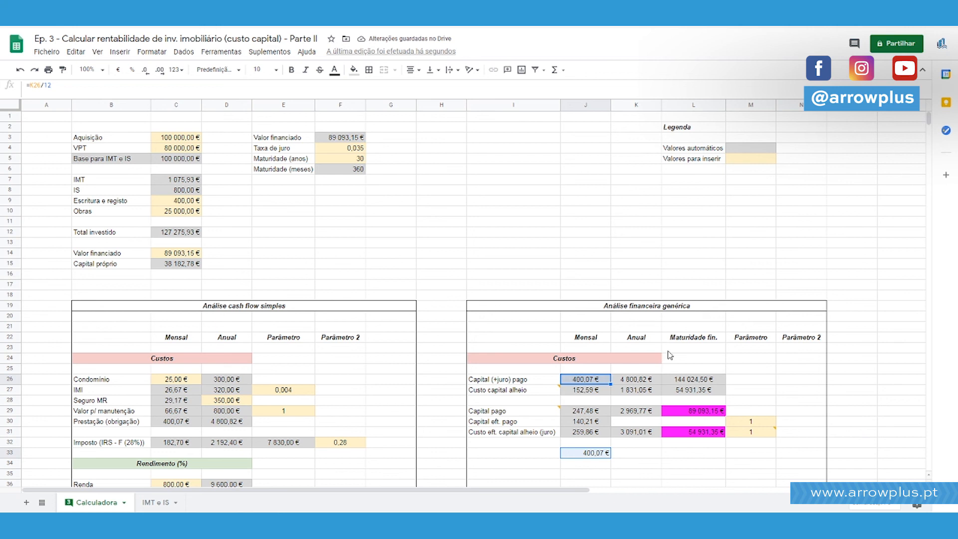
scroll(670, 353, "down", 2)
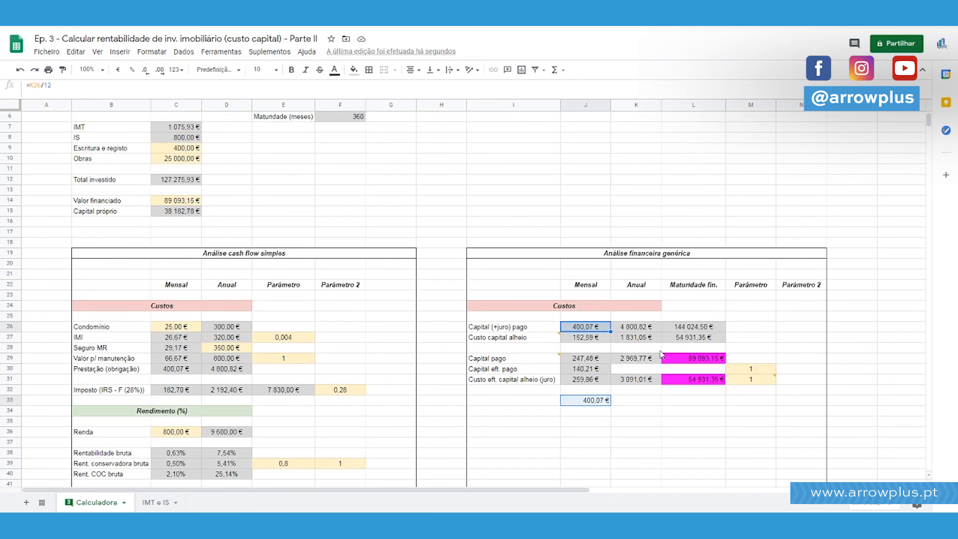
Set the month parameters in M30 and M31 to 2 and check the resulting principal plus interest sum in J33.
left_click(750, 370)
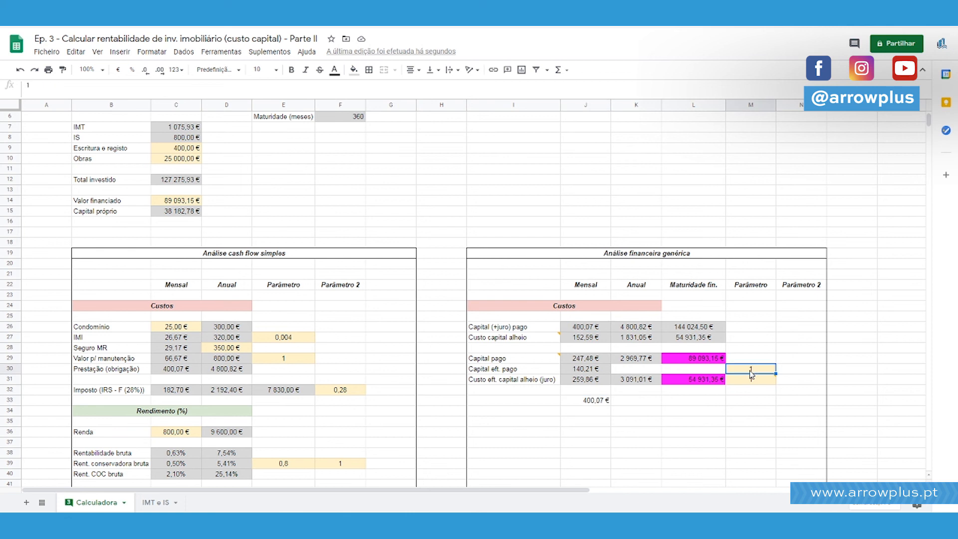
type("2")
key("Return")
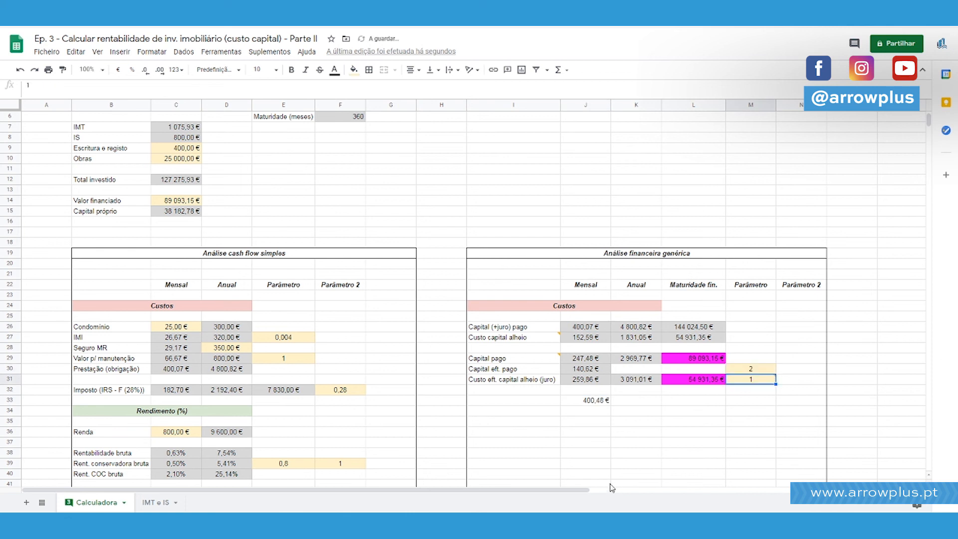
left_click(605, 401)
left_click(600, 370)
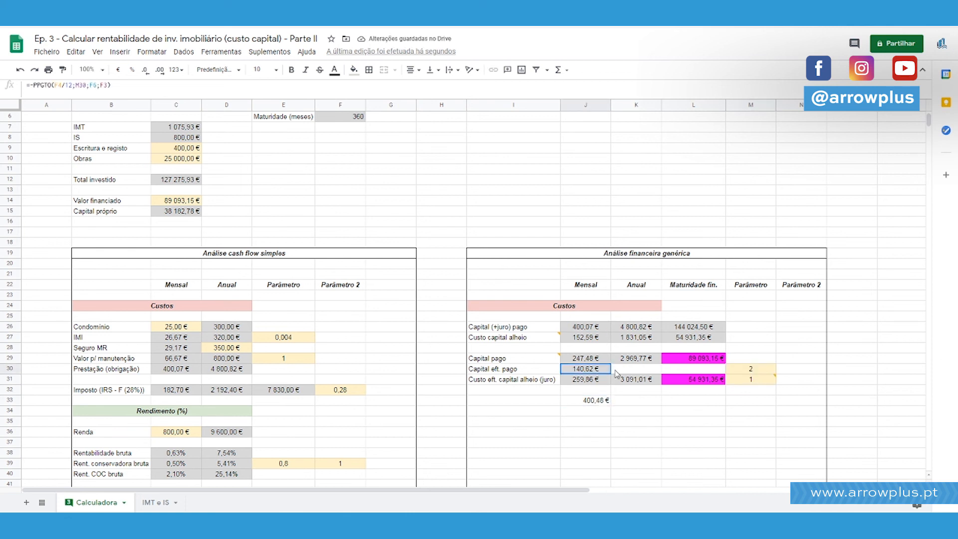
left_click(750, 379)
type("2")
key("Return")
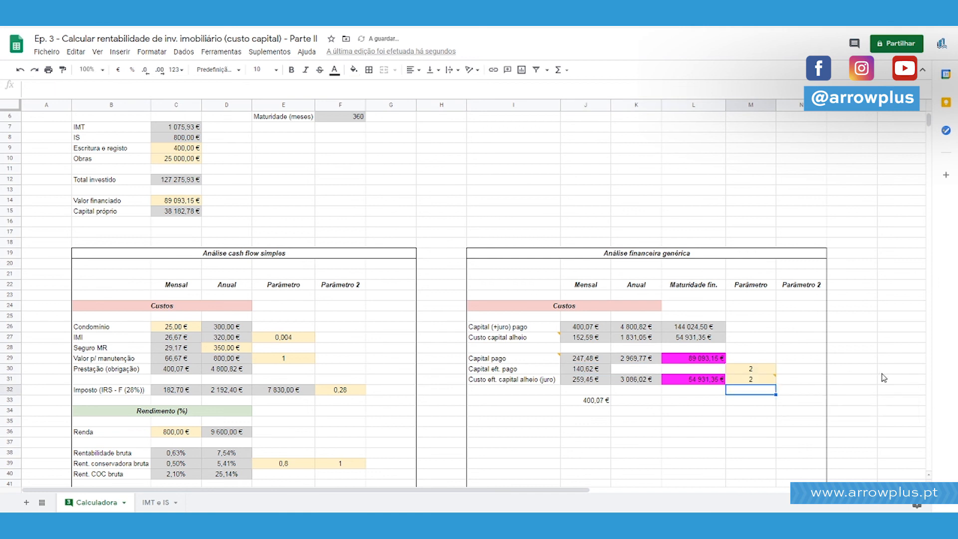
key("Left")
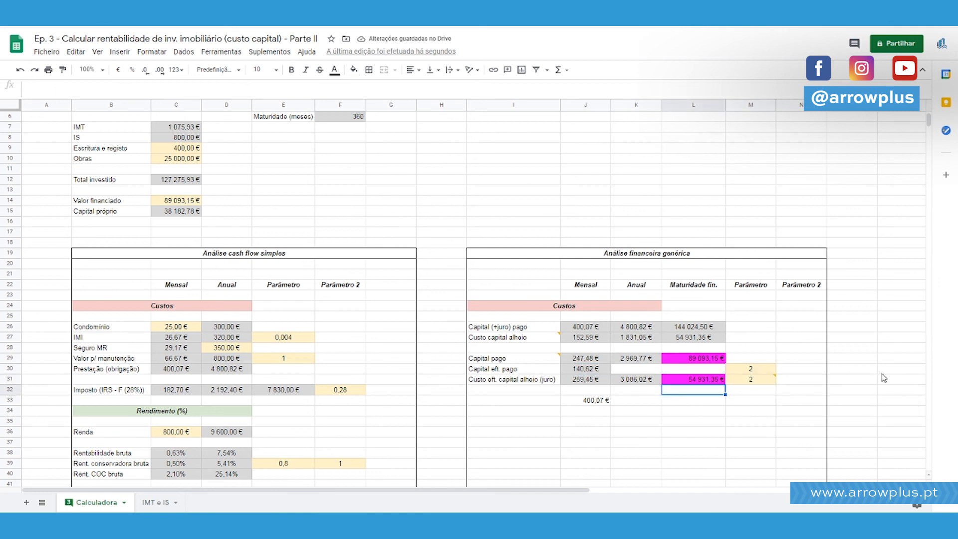
key("Left")
key("Down")
key("Left")
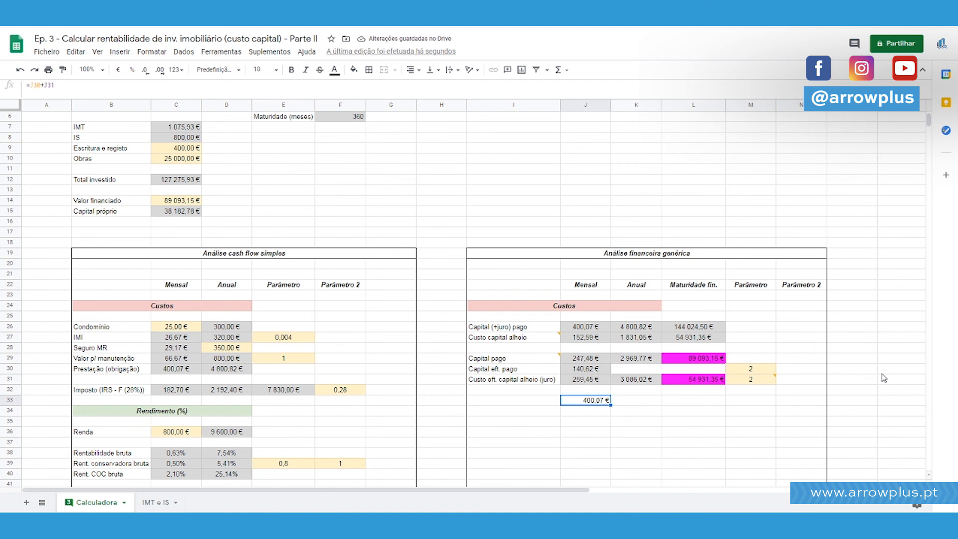
Set the month parameters in M30 and M31 to 40 and check the sum in J33 and the monthly values in J31 and J30.
key("Up")
key("Up")
key("Up")
key("Right")
key("Right")
key("Right")
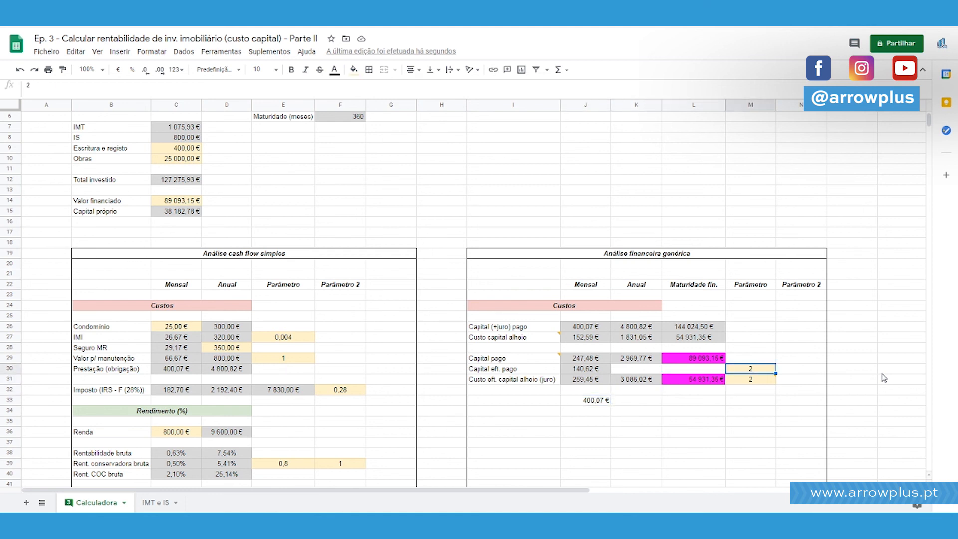
type("40")
key("Return")
type("40")
key("Return")
key("Down")
key("Left")
key("Left")
key("Left")
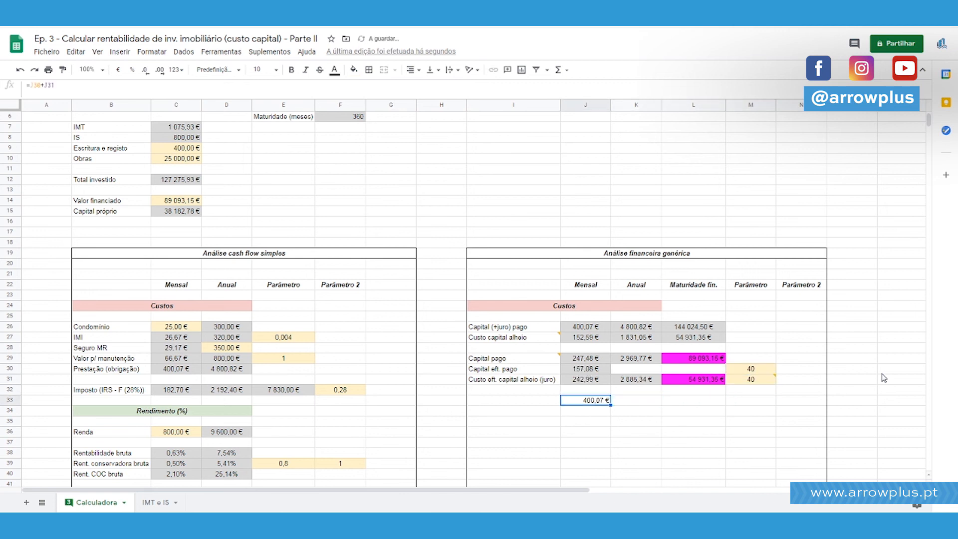
key("Up")
key("Up")
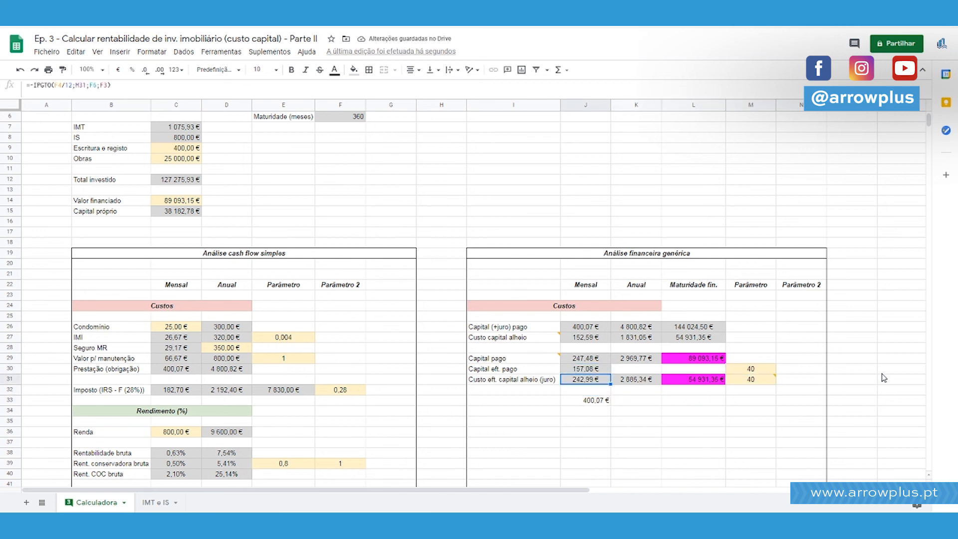
Copy the annual effective interest formula text from K31 into K30, the annual effective principal cell.
key("Up")
Delete the check sum formula from J33.
key("Down")
key("Down")
key("Down")
key("Delete")
key("Up")
key("Up")
key("Up")
key("Right")
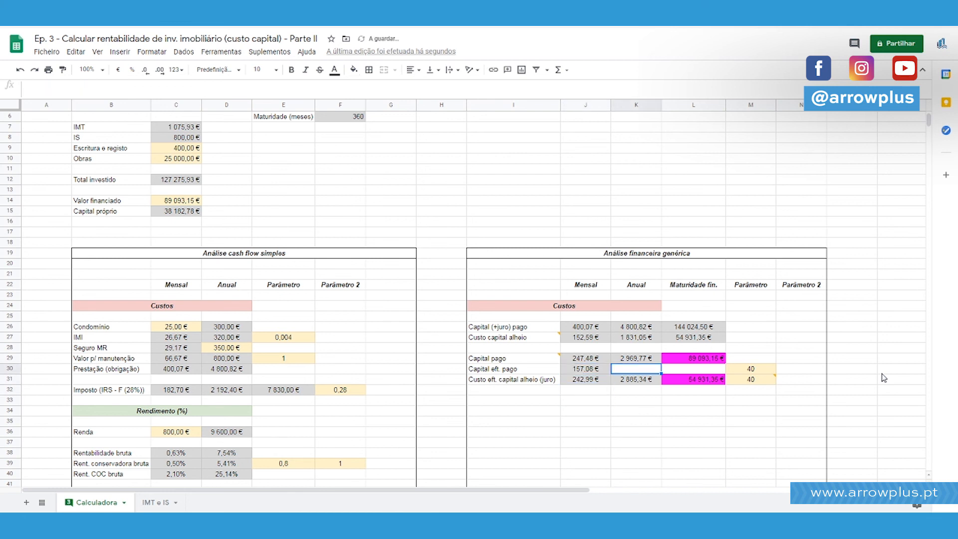
key("Down")
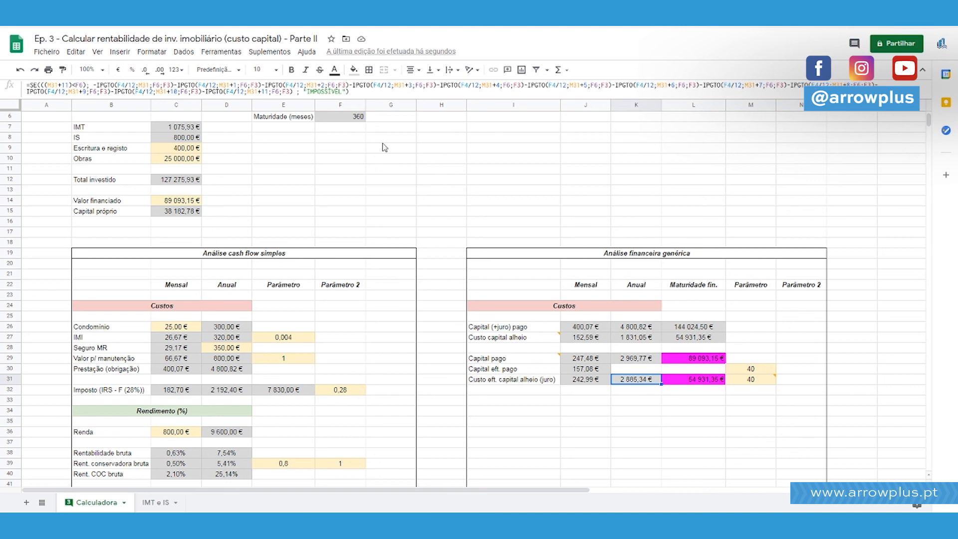
left_click_drag(364, 92, 1, 69)
key("Escape")
key("Up")
key("Down")
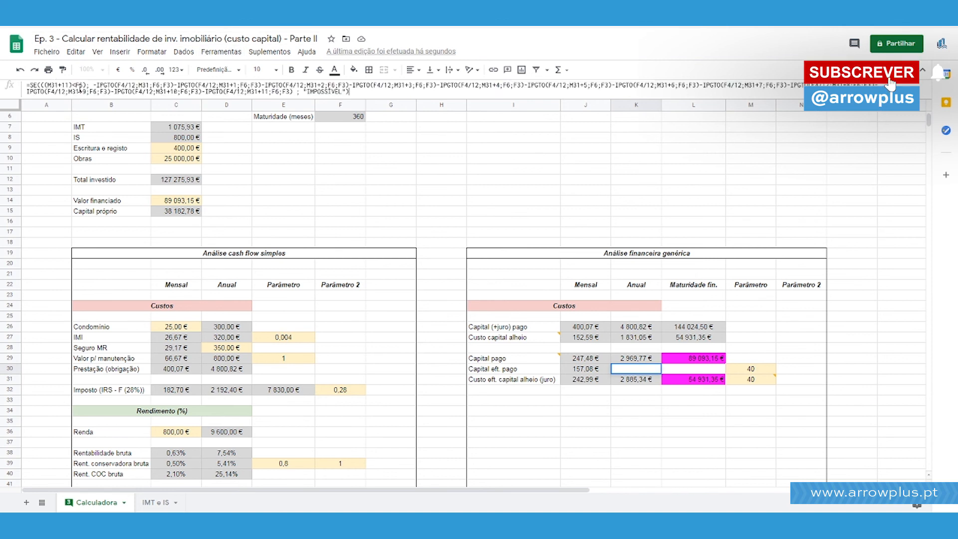
left_click(61, 85)
In the K30 formula, replace IPGTO with PPGTO in the terms for periods M31, M31+1 and M31+2.
left_click(102, 86)
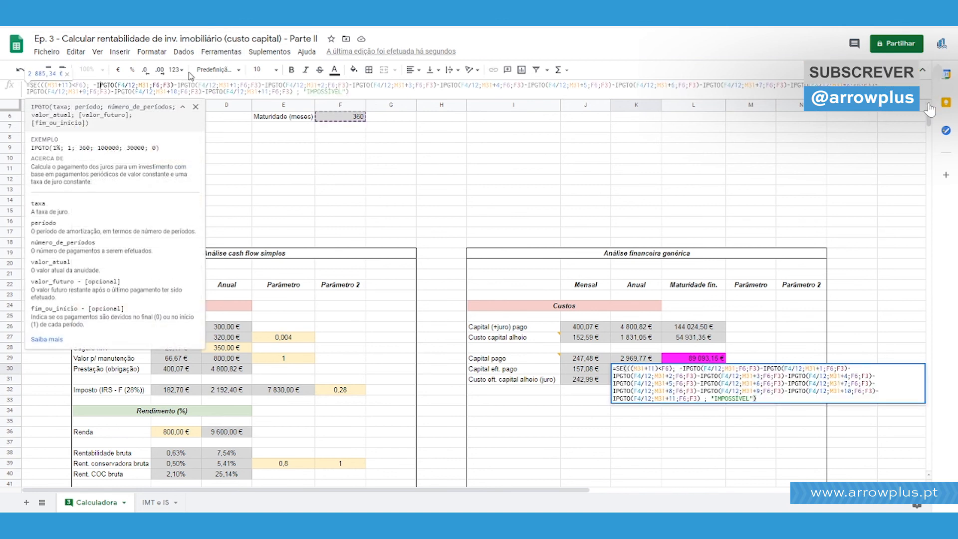
key("BackSpace")
key("BackSpace")
type("PP")
key("Right")
key("Right")
key("Right")
key("Right")
key("Right")
key("Right")
key("Right")
key("Right")
key("Right")
key("Right")
key("Right")
key("Right")
key("Right")
key("Right")
key("Right")
key("Right")
key("Right")
key("Right")
key("Right")
key("Right")
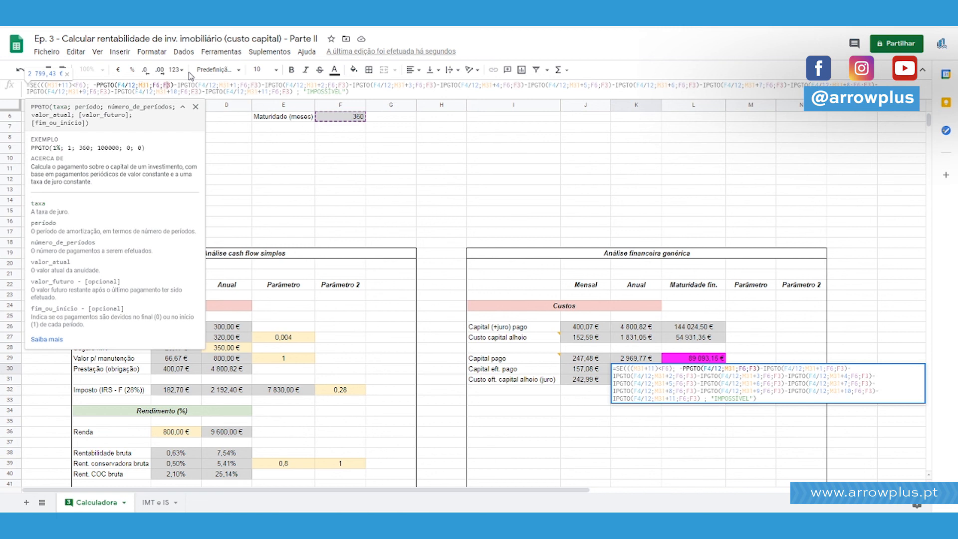
key("BackSpace")
type("P")
key("Right")
key("Right")
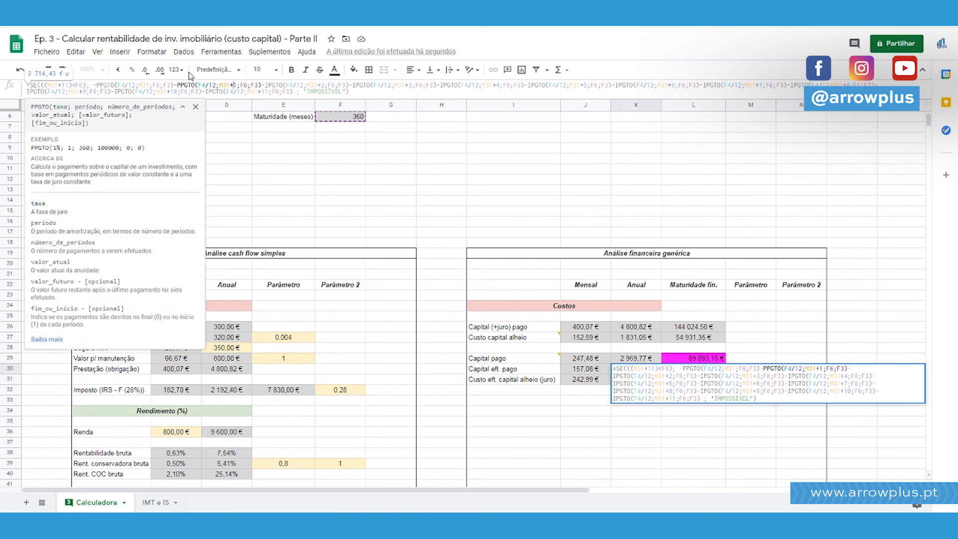
key("Right")
key("Right")
key("Right")
key("Right")
key("Right")
key("Right")
key("Right")
key("Right")
key("Right")
key("Right")
key("BackSpace")
type("P")
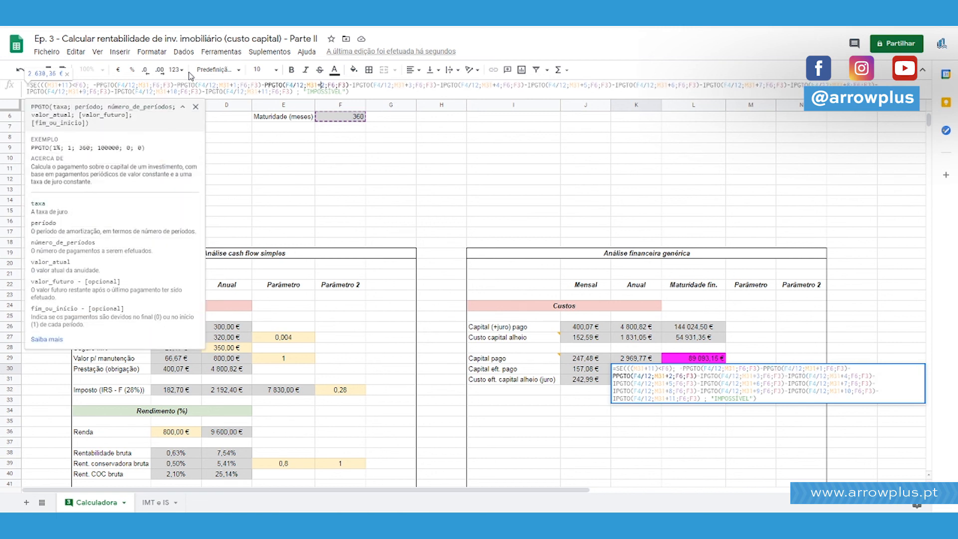
Replace IPGTO with PPGTO in the K30 terms for periods M31+3 through M31+6.
key("Right")
key("Right")
key("Right")
key("Right")
key("Right")
key("Right")
key("Right")
key("Right")
key("Right")
key("Right")
key("BackSpace")
type("P")
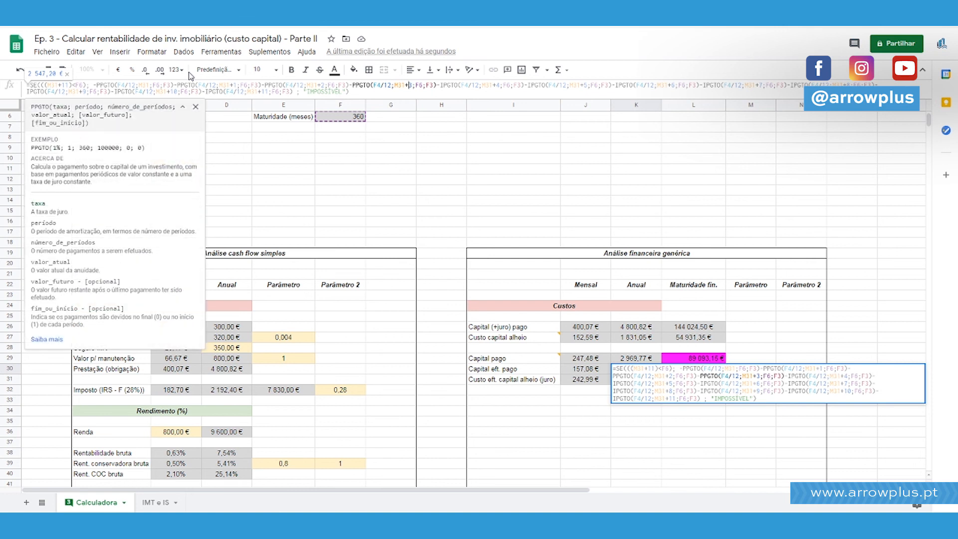
key("Right")
key("Right")
key("Right")
key("Right")
key("Right")
key("Right")
key("Right")
key("Right")
key("Right")
key("Right")
key("BackSpace")
type("P")
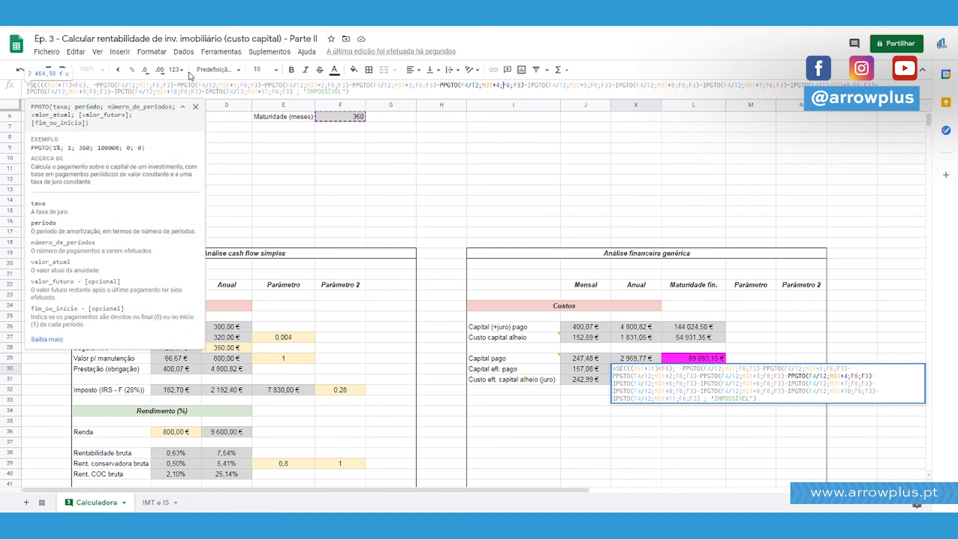
key("Right")
key("Right")
key("Right")
key("Right")
key("Right")
key("Right")
key("Right")
key("Right")
key("Right")
key("Right")
key("BackSpace")
type("P")
key("Right")
key("Right")
key("Right")
key("Right")
key("Right")
key("Right")
key("Right")
key("Right")
Replace IPGTO with PPGTO in the K30 terms for periods M31+7 and M31+8.
key("Right")
key("Right")
key("Right")
key("BackSpace")
type("P")
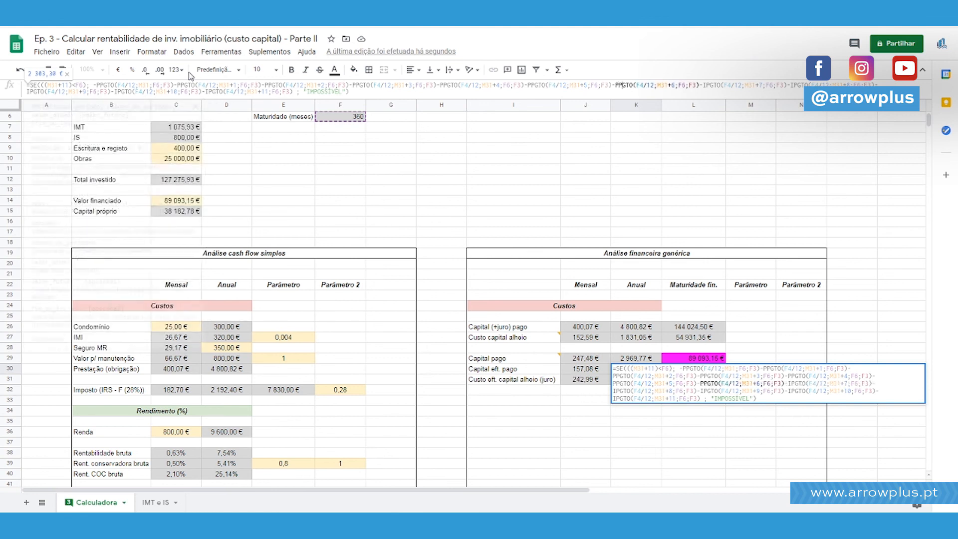
key("Right")
key("Right")
key("Right")
key("Right")
key("Right")
key("Right")
key("Right")
key("Right")
key("Right")
key("Right")
key("Right")
key("Right")
key("Right")
key("Right")
key("Right")
key("Right")
key("Right")
key("Right")
key("Right")
key("Right")
key("Right")
key("Right")
key("Right")
key("Right")
key("Right")
key("BackSpace")
type("P")
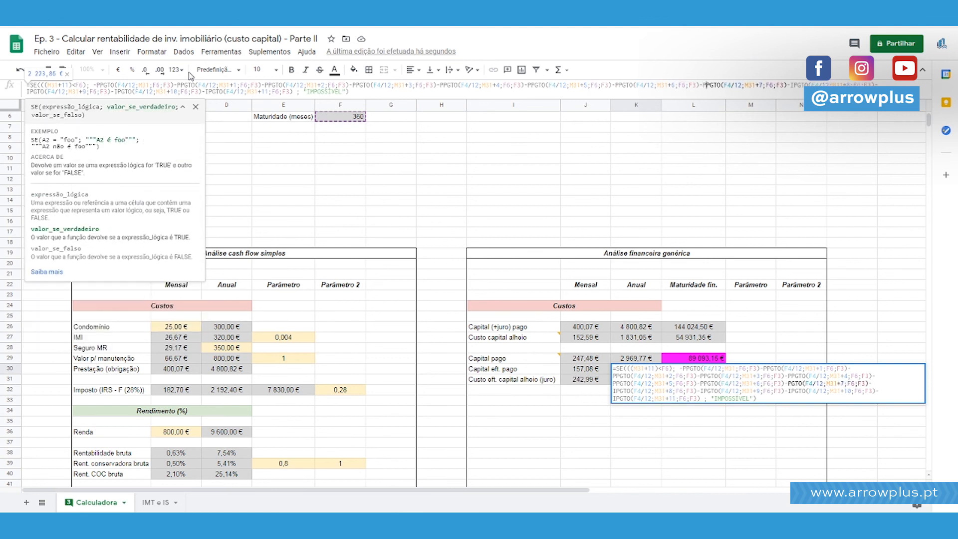
key("Right")
key("Right")
key("Right")
key("Right")
key("Right")
key("Right")
key("Right")
key("Right")
key("Right")
key("Right")
key("Right")
key("Right")
key("Right")
key("Right")
key("Right")
key("Right")
key("Right")
key("Right")
key("Right")
key("Right")
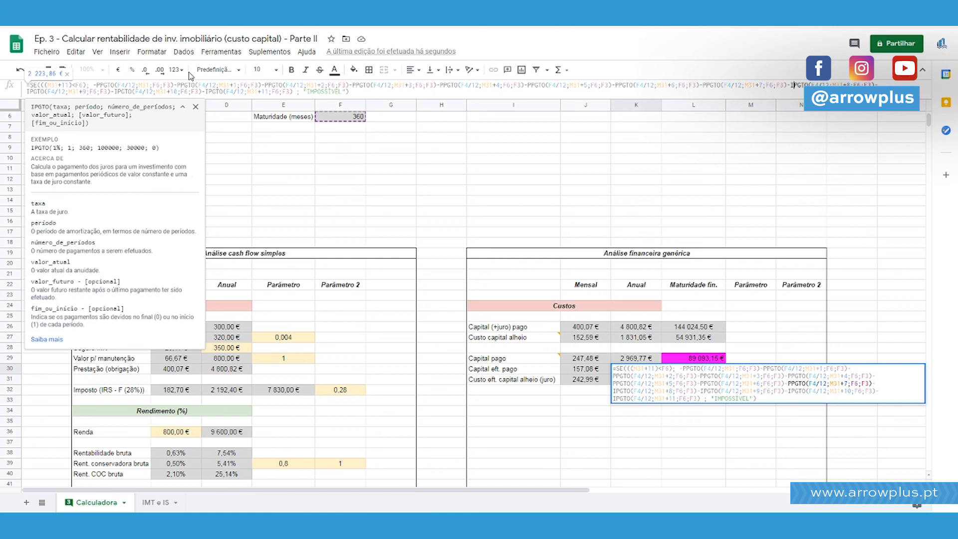
key("BackSpace")
type("P")
Replace IPGTO with PPGTO in the K30 terms for periods M31+11, M31+10 and M31+9, and confirm the formula.
key("End")
key("Left")
key("Left")
key("Left")
key("Left")
key("Left")
key("Left")
key("Left")
key("Left")
key("Left")
key("Left")
key("Left")
key("Left")
key("Left")
key("Left")
key("Left")
key("Left")
key("Left")
key("Left")
key("Left")
key("Left")
key("Left")
key("BackSpace")
type("P")
key("Left")
key("Left")
key("Left")
key("Left")
key("Left")
key("Left")
key("Left")
key("Left")
key("Left")
key("Left")
key("Left")
key("Left")
key("Left")
key("Left")
key("Left")
key("Left")
key("Left")
key("Left")
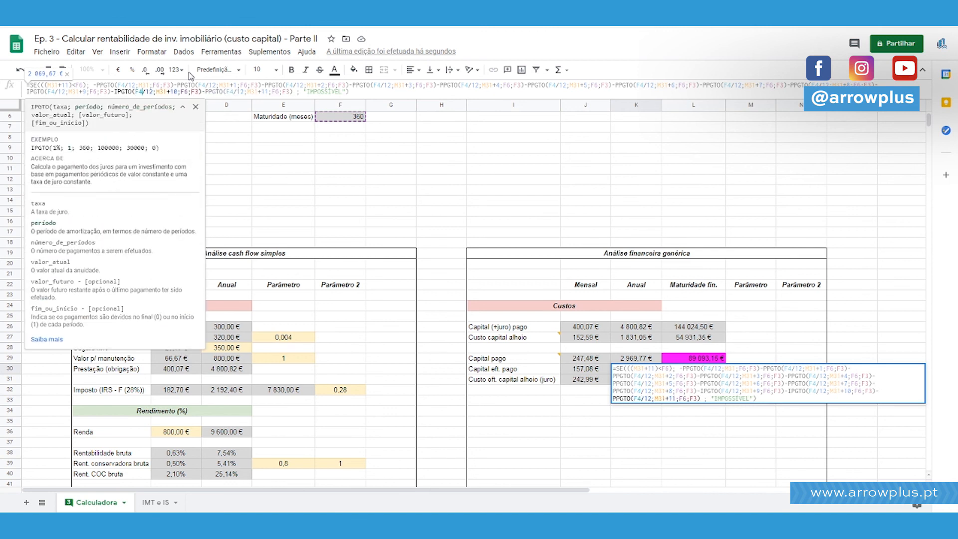
key("BackSpace")
type("P")
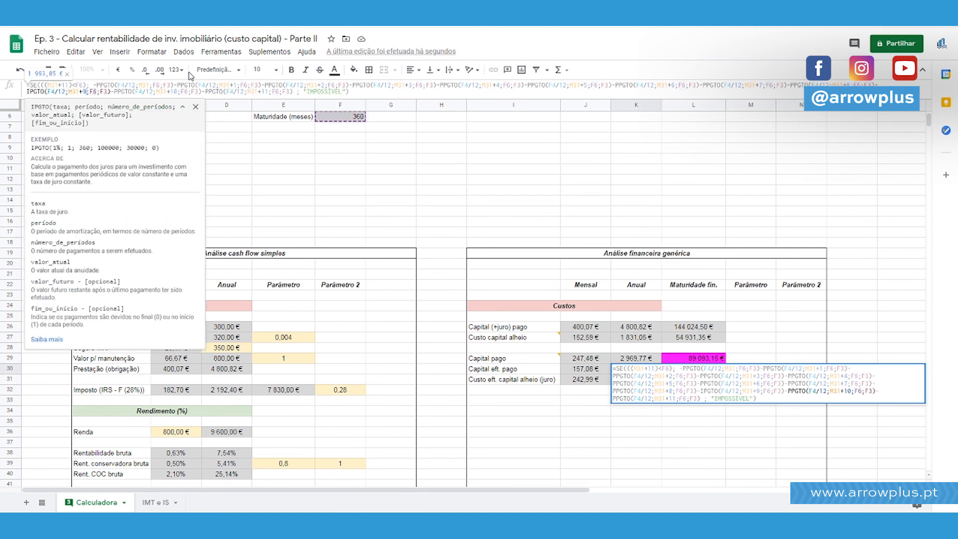
key("BackSpace")
type("P")
key("Right")
key("Right")
key("Right")
key("Right")
key("Right")
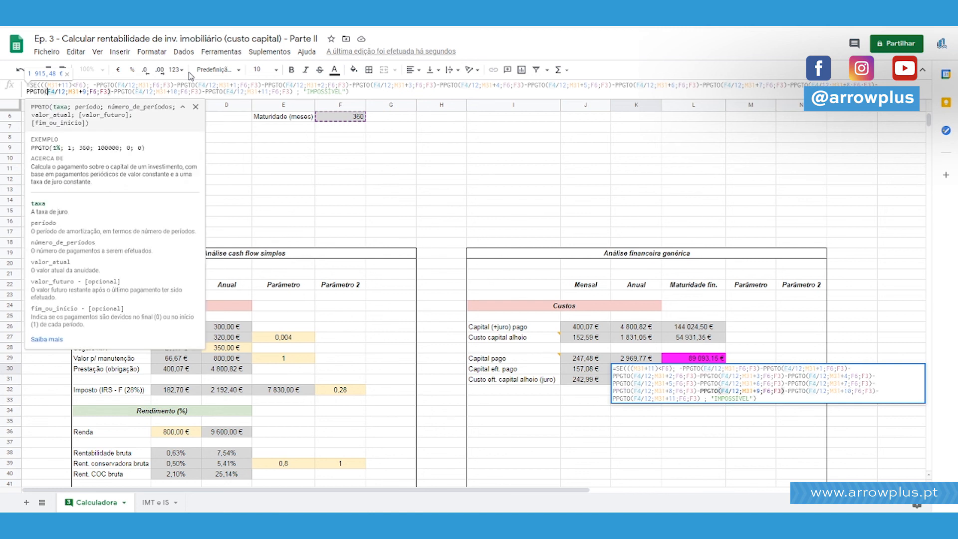
key("Return")
key("Up")
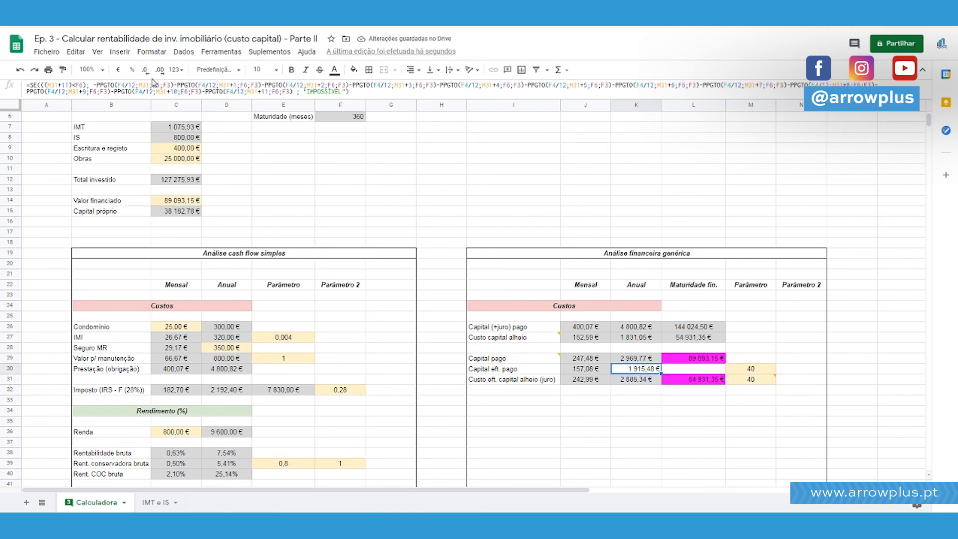
Reopen the K30 formula and change the month reference in its SE condition to M30, giving (M30+11)<F6.
left_click(130, 84)
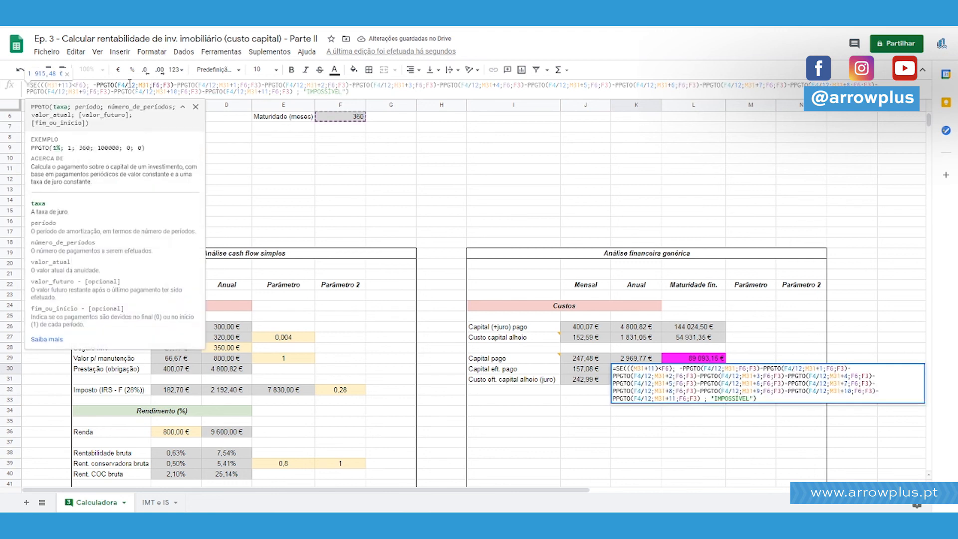
key("Escape")
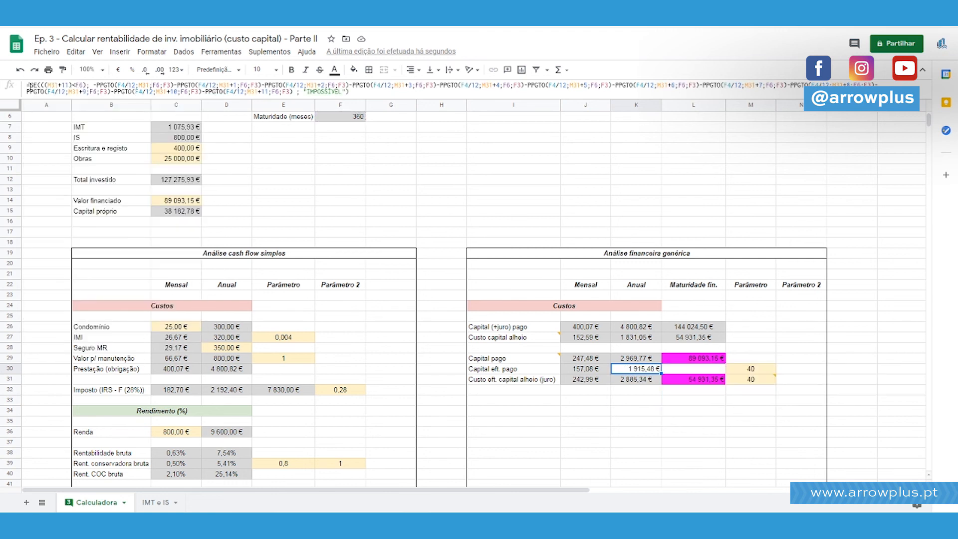
left_click(59, 85)
scroll(367, 203, "up", 2)
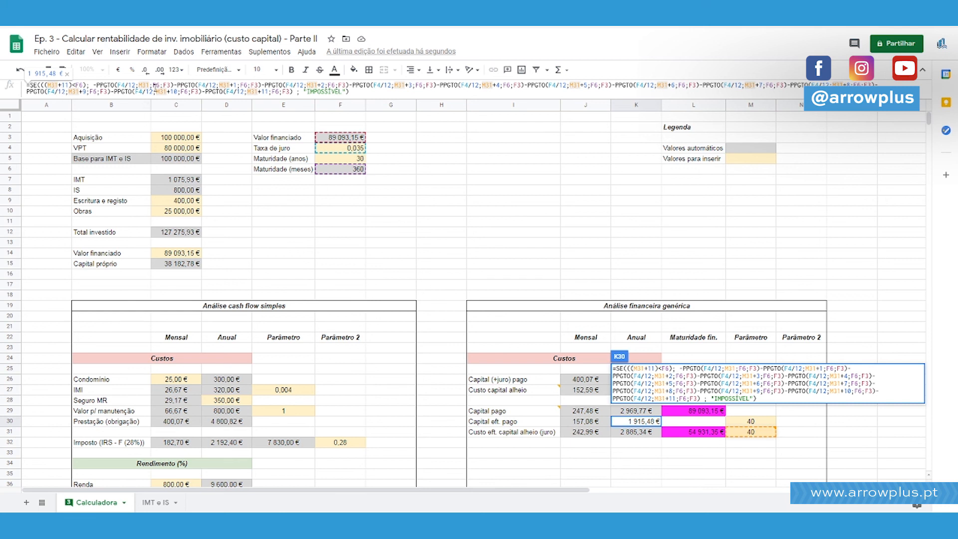
key("Down")
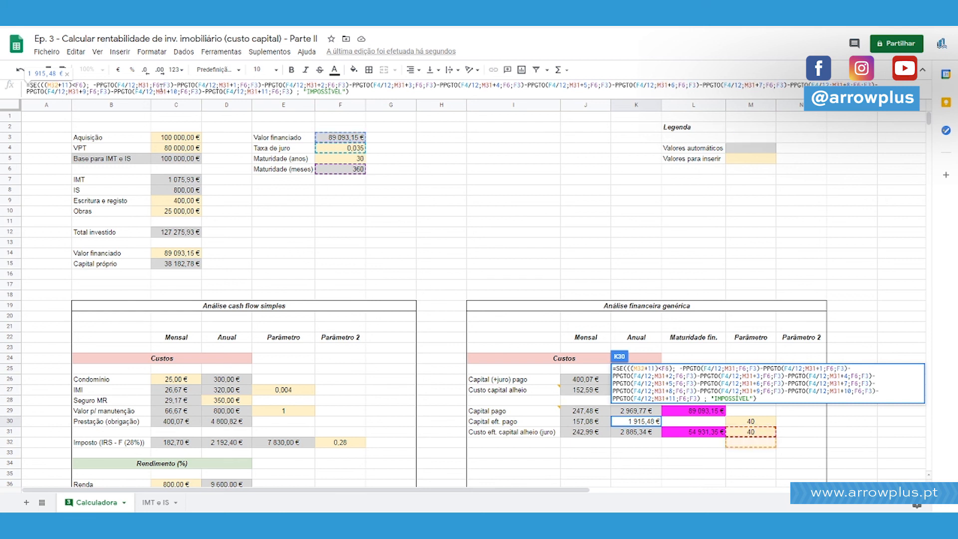
key("Up")
key("Up")
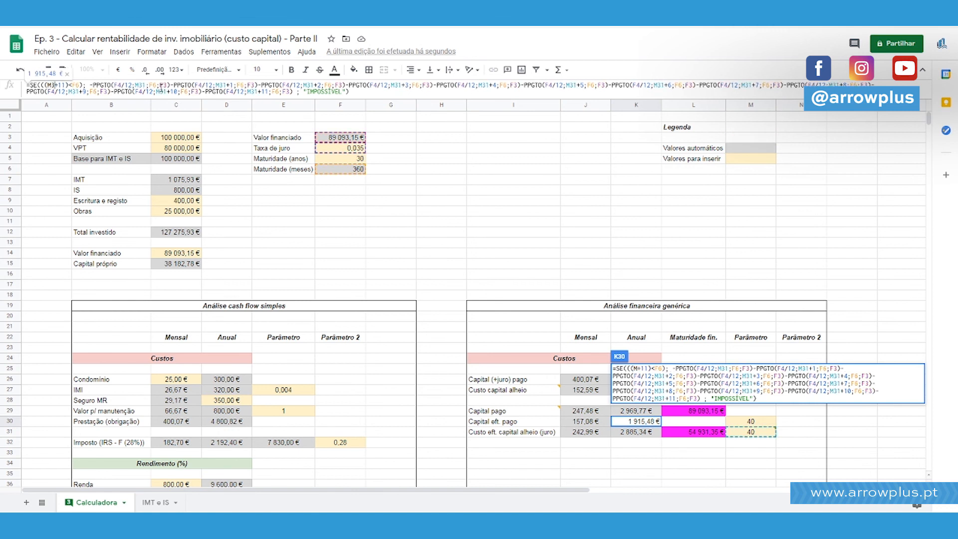
Replace M31 with M30 as the period reference in the first two PPGTO terms of the K30 formula.
key("ctrl+shift+Left")
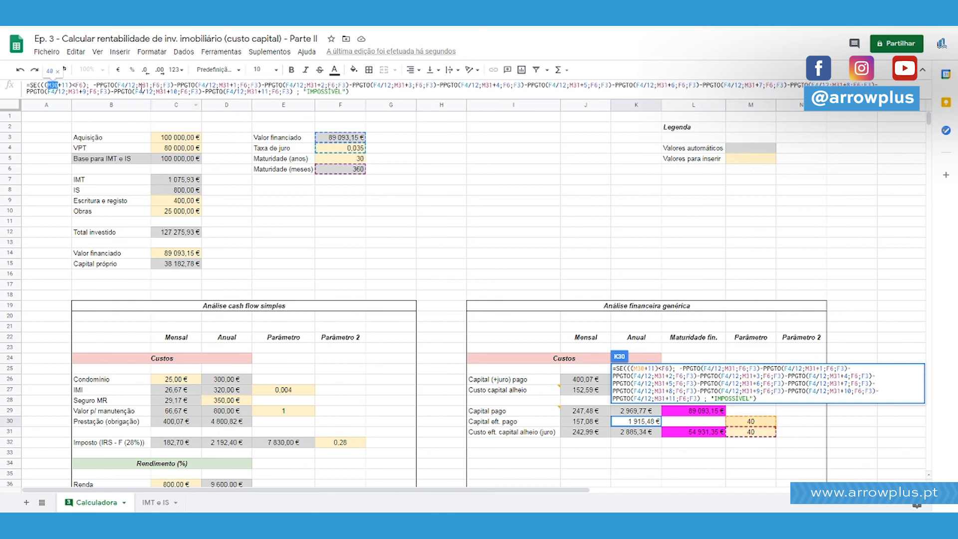
double_click(145, 85)
type("M30")
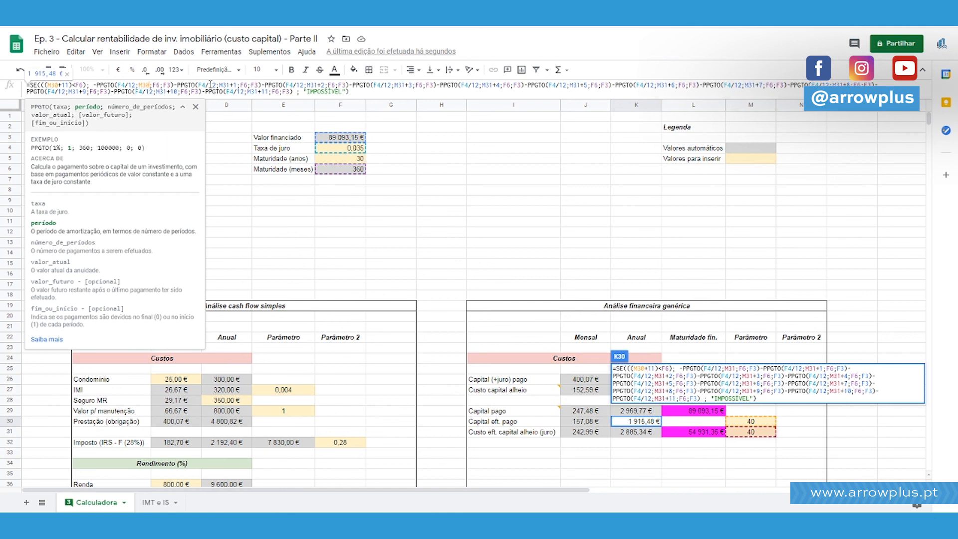
double_click(224, 85)
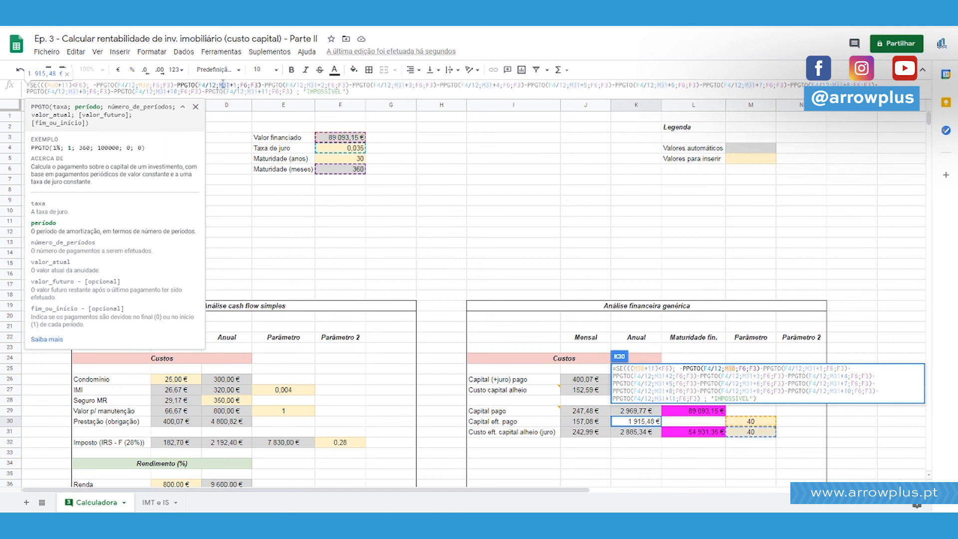
type("M30")
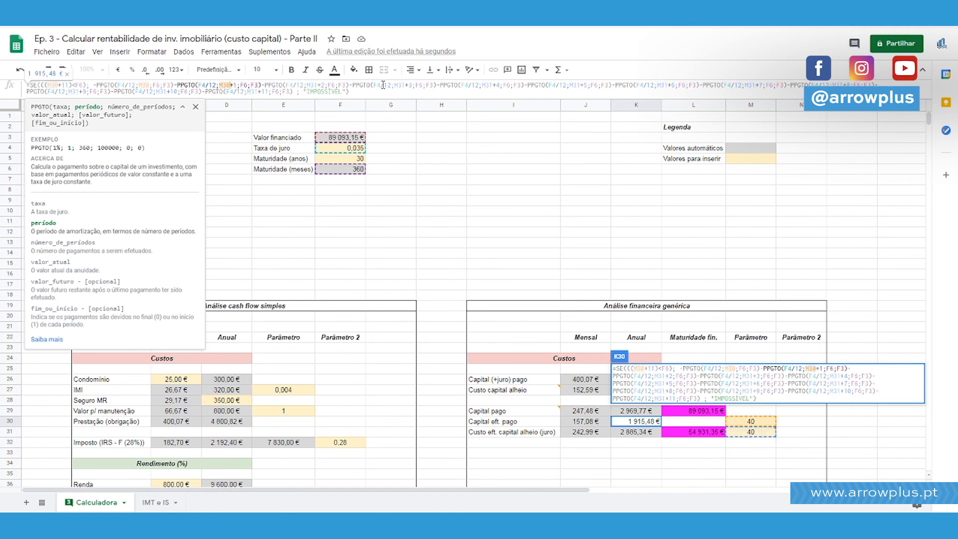
Replace M31 with M30 as the period reference in the K30 PPGTO terms +2 through +6.
double_click(311, 85)
type("M30")
double_click(399, 85)
type("M30")
double_click(488, 85)
type("M30")
double_click(577, 85)
type("M30")
double_click(663, 85)
type("M30")
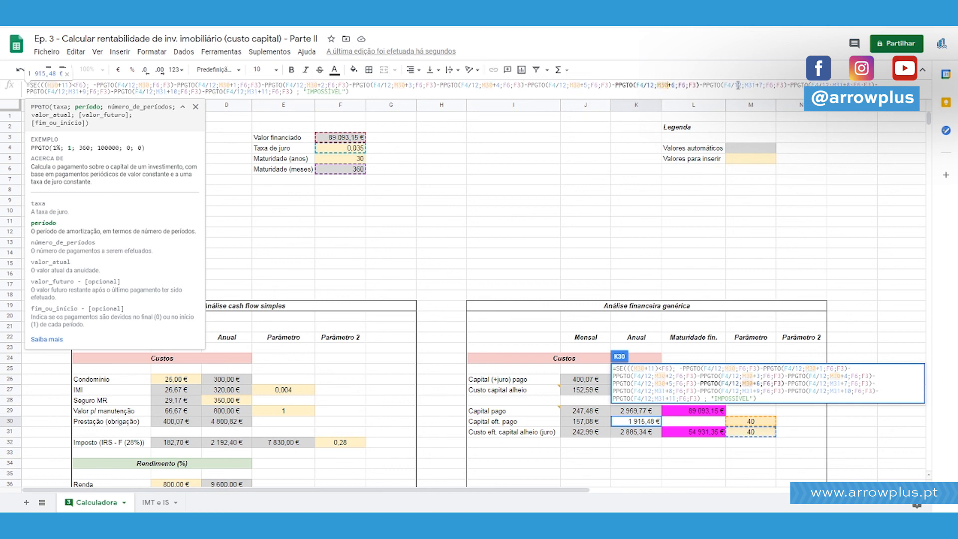
Replace M31 with M30 in the K30 PPGTO terms +7 through +11 and confirm the formula.
double_click(751, 85)
type("M30")
double_click(842, 85)
type("M30")
double_click(73, 91)
type("M30")
double_click(160, 92)
type("M30")
double_click(257, 91)
type("M30")
key("Return")
key("Up")
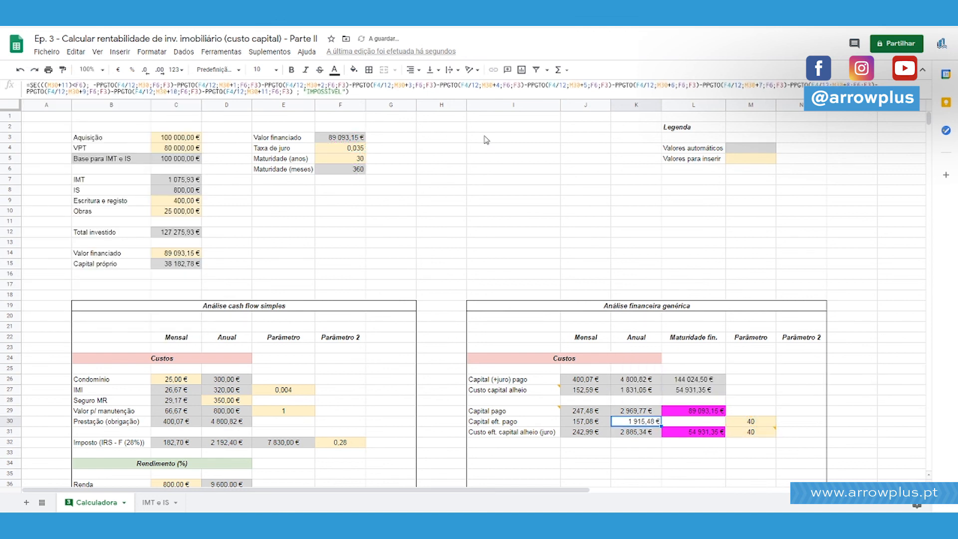
Fill cell K30 with the light grey used for automatic values.
left_click(136, 85)
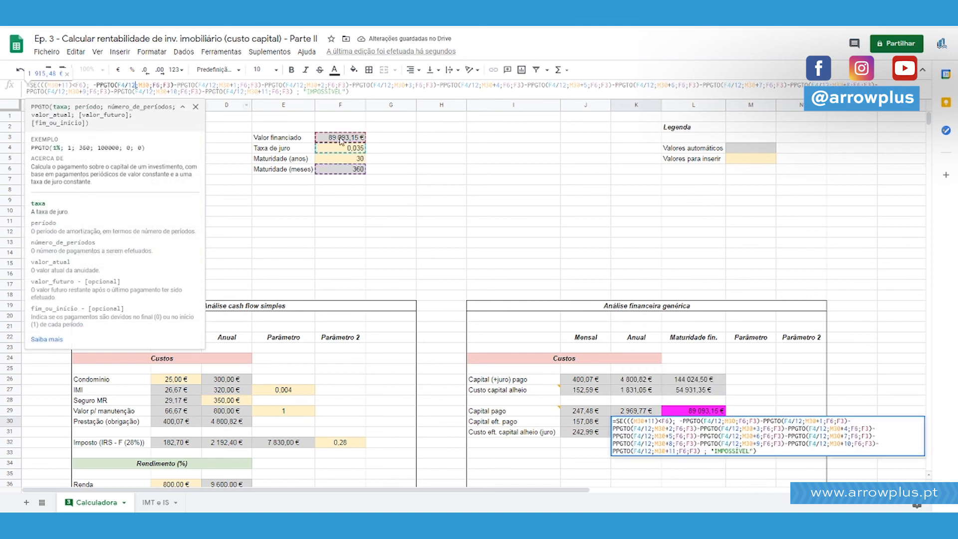
key("Escape")
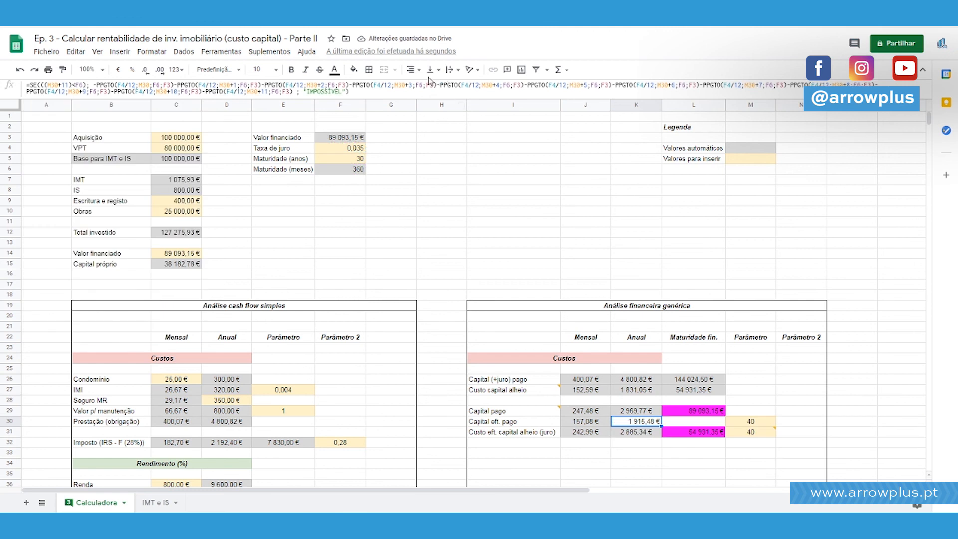
left_click(410, 70)
left_click(354, 69)
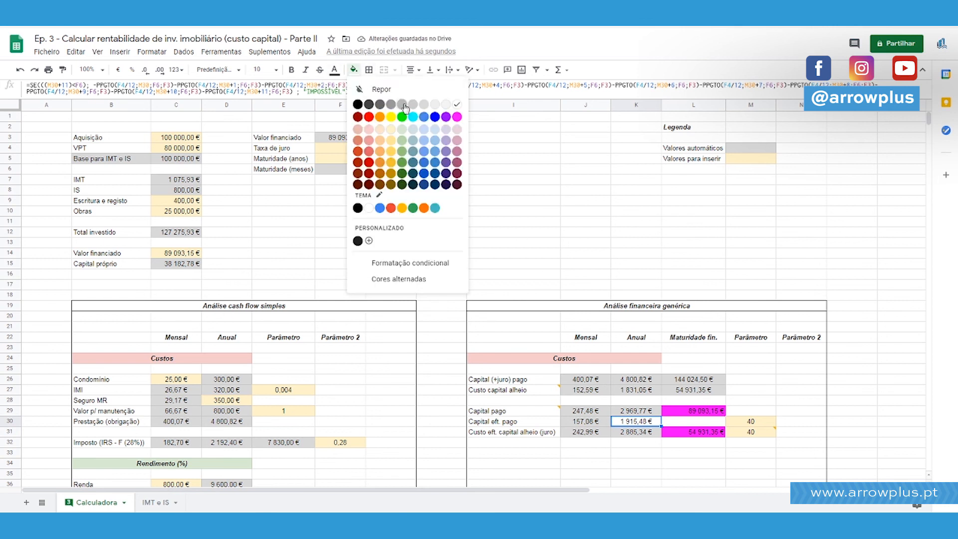
left_click(423, 105)
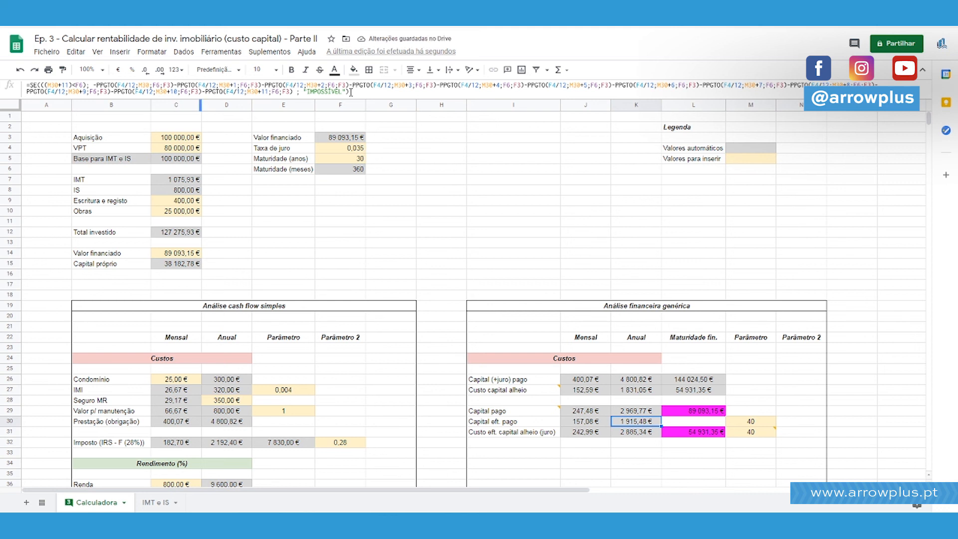
scroll(425, 166, "down", 3)
scroll(449, 190, "up", 3)
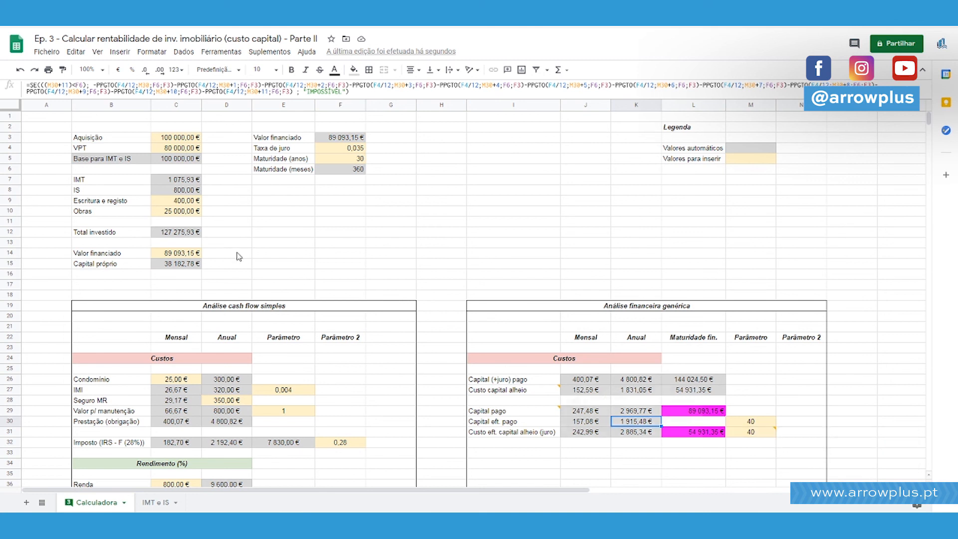
Review the period arguments of the first PPGTO terms in the K30 formula and the neighbouring effective payment cells.
left_click(129, 87)
left_click(147, 84)
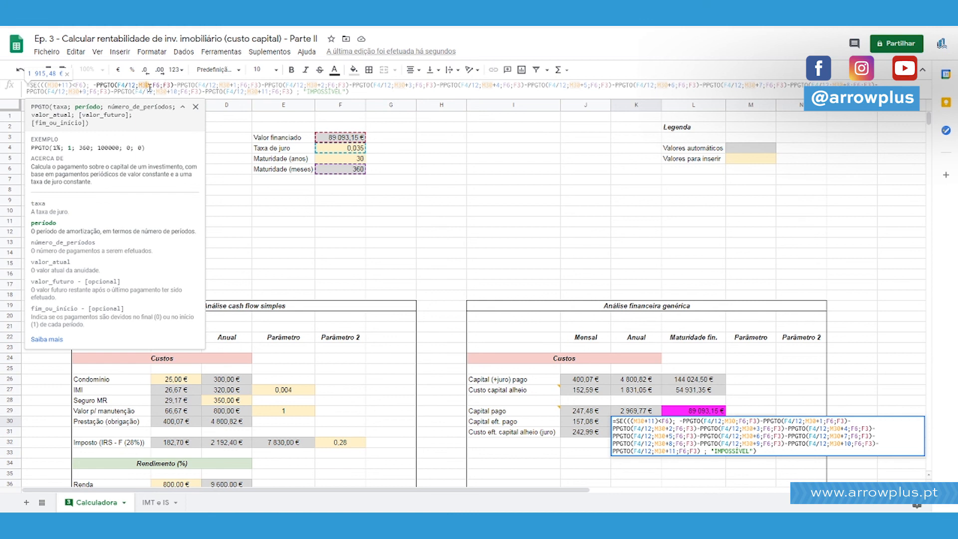
left_click(238, 85)
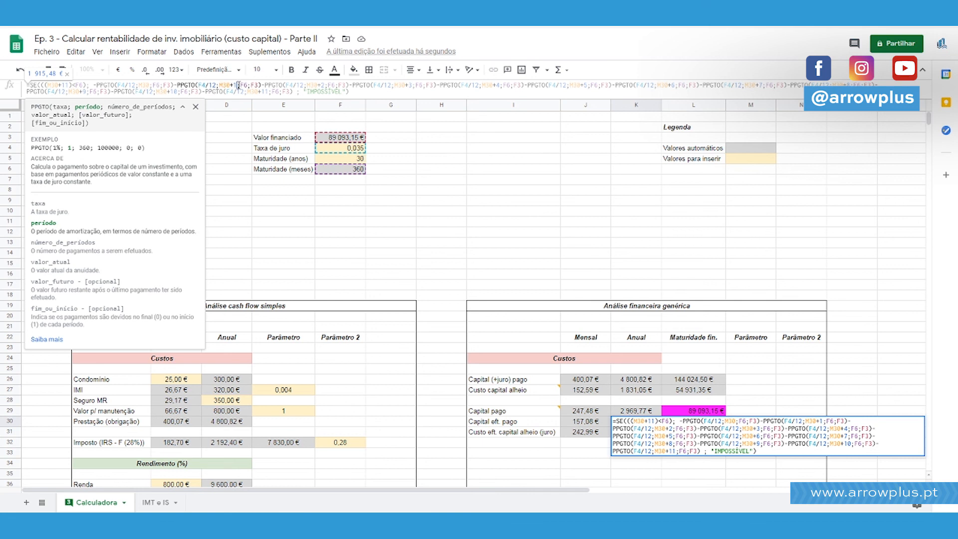
left_click(282, 85)
key("Escape")
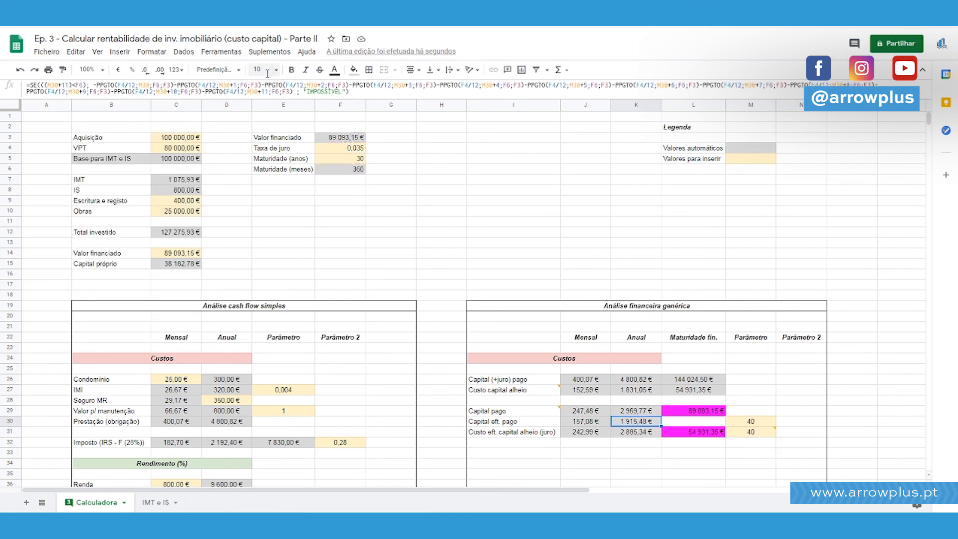
key("Down")
key("Up")
key("Down")
key("Up")
key("Down")
key("Up")
key("Right")
key("Right")
key("Left")
key("Left")
Enter the formula =K30 in cell K33, below the effective cost row.
key("Down")
key("Down")
key("Down")
type("=")
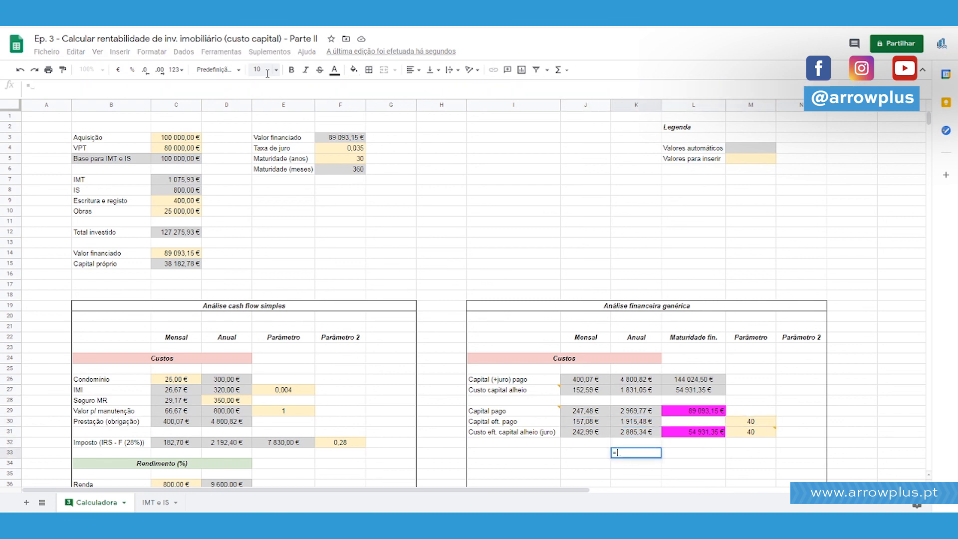
key("Up")
key("Up")
key("Up")
type("+")
key("BackSpace")
key("Return")
Extend the K33 formula to =K30+K31 so it sums the annual effective principal and interest.
key("Up")
key("Up")
key("Up")
key("Up")
key("Down")
key("Down")
key("Down")
key("Return")
type("+")
key("Down")
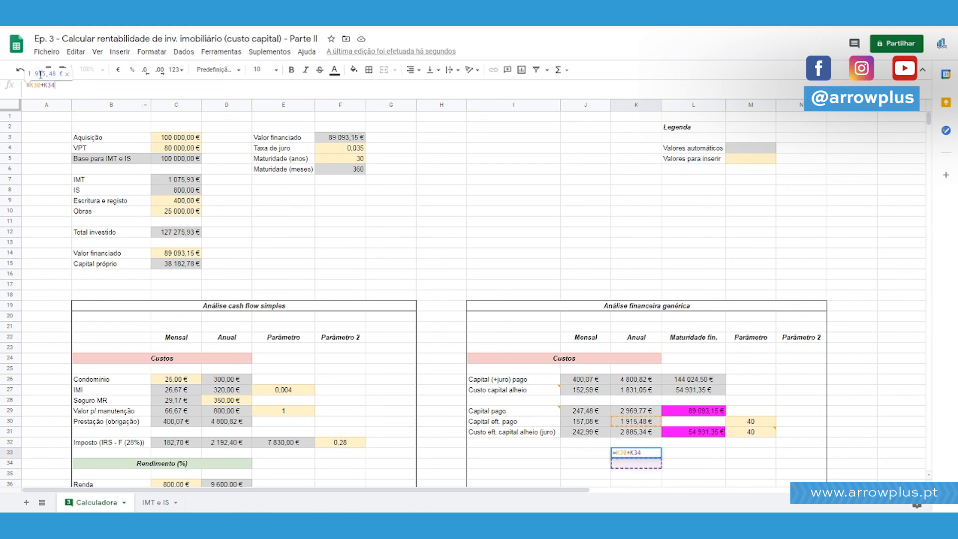
key("BackSpace")
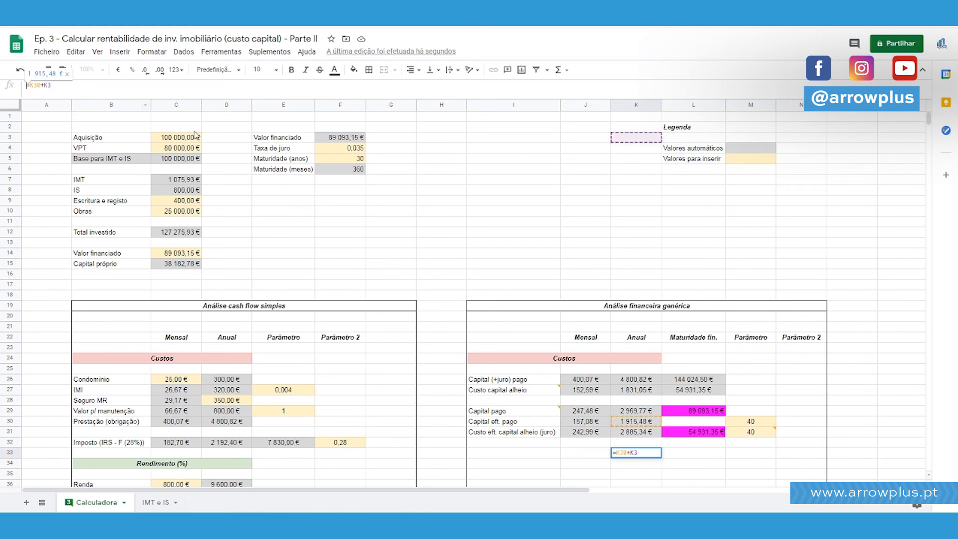
key("BackSpace")
type("31")
key("Return")
key("Up")
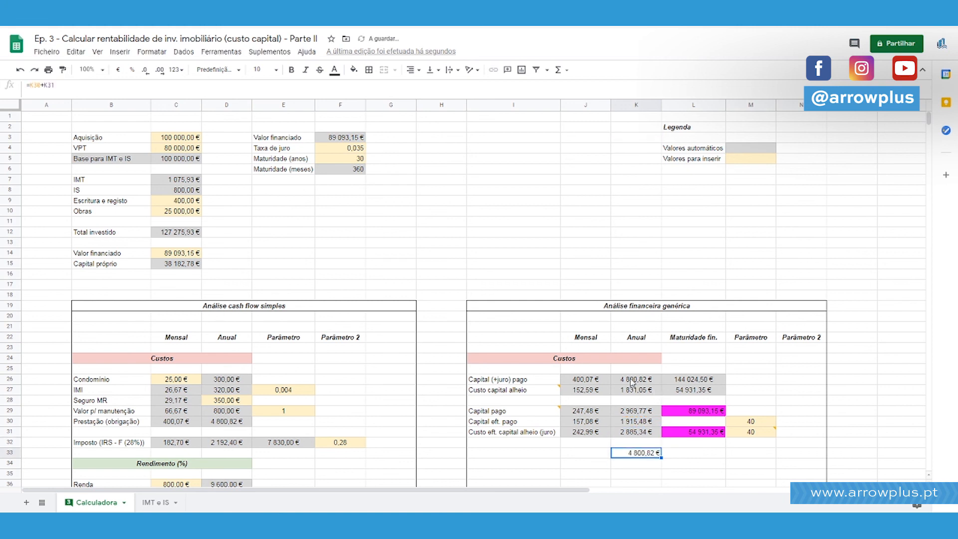
Compare K33 with the annual Capital (+juro) pago in K26, and copy the sum formula to J33 for the monthly values.
left_click(631, 383, "ctrl")
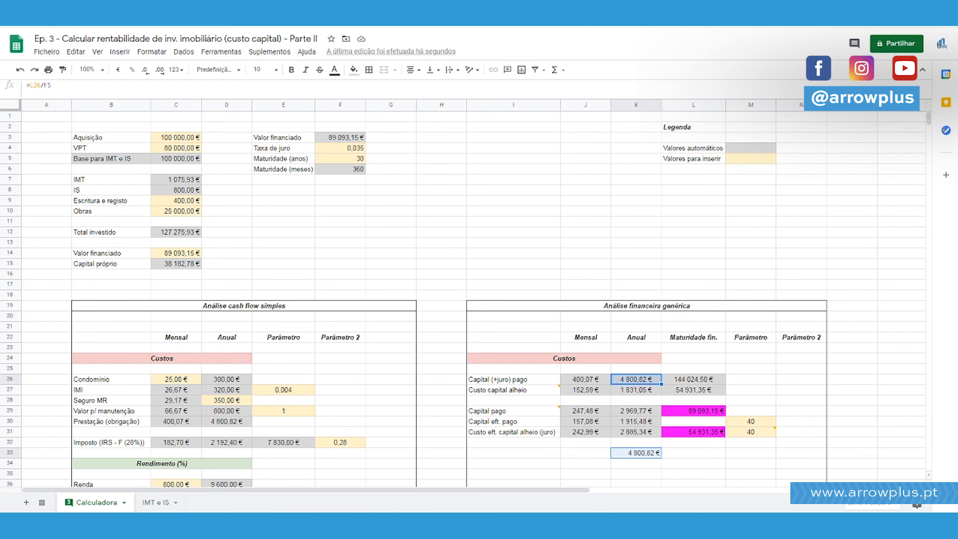
key("Down")
key("Down")
key("Down")
key("Down")
key("Down")
key("Down")
key("Down")
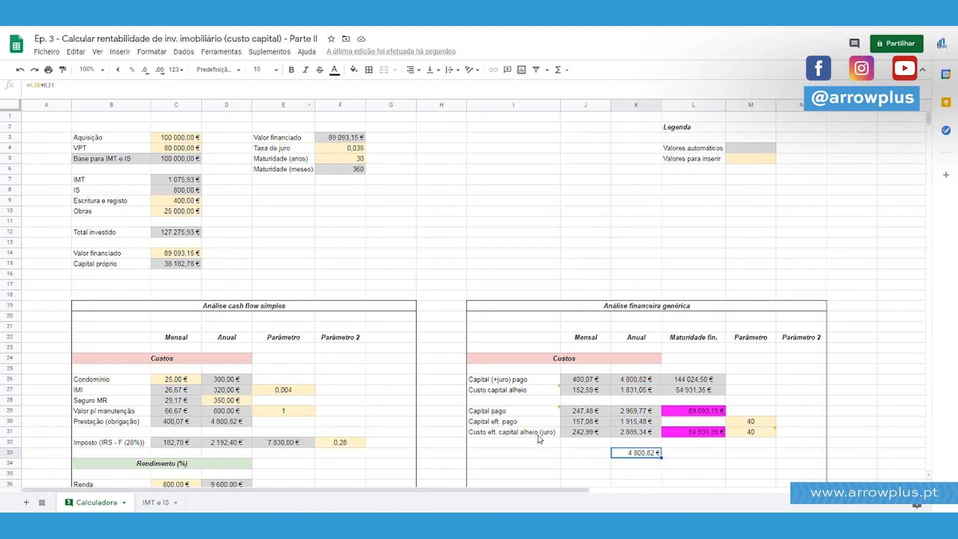
left_click_drag(660, 457, 597, 455)
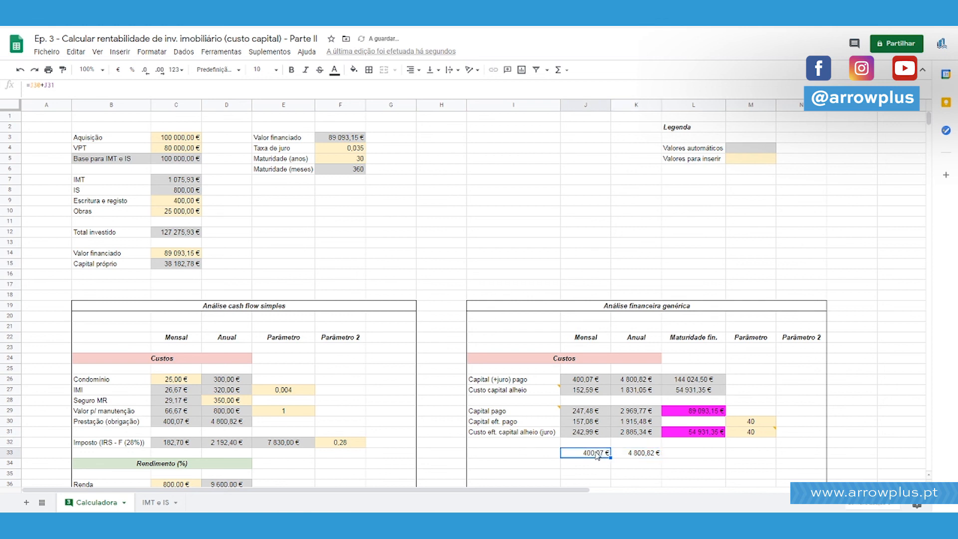
Move the Capital pago row from I29:L29 up to row 28, directly under Custo capital alheio.
left_click(505, 433)
left_click(506, 424)
left_click(506, 435, "shift")
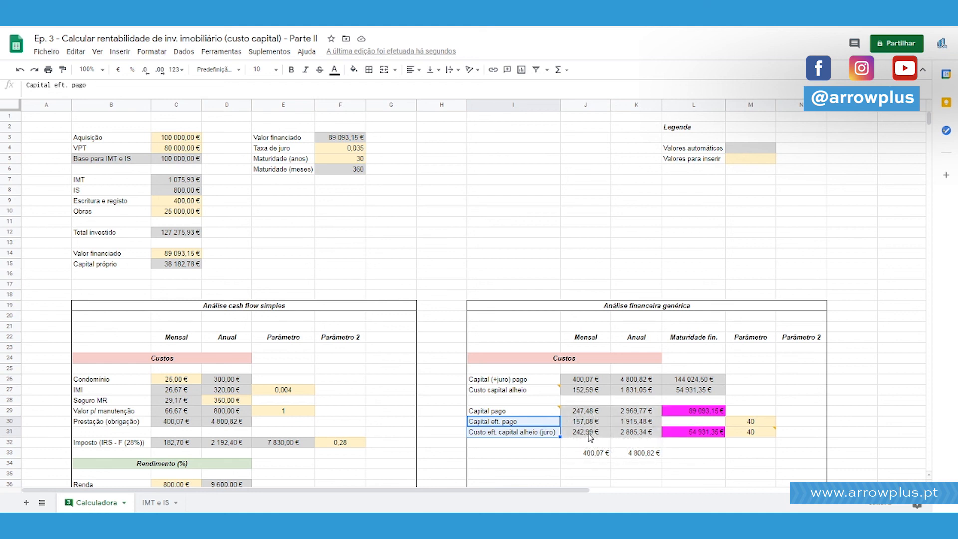
left_click_drag(531, 410, 712, 417)
left_click_drag(548, 406, 549, 397)
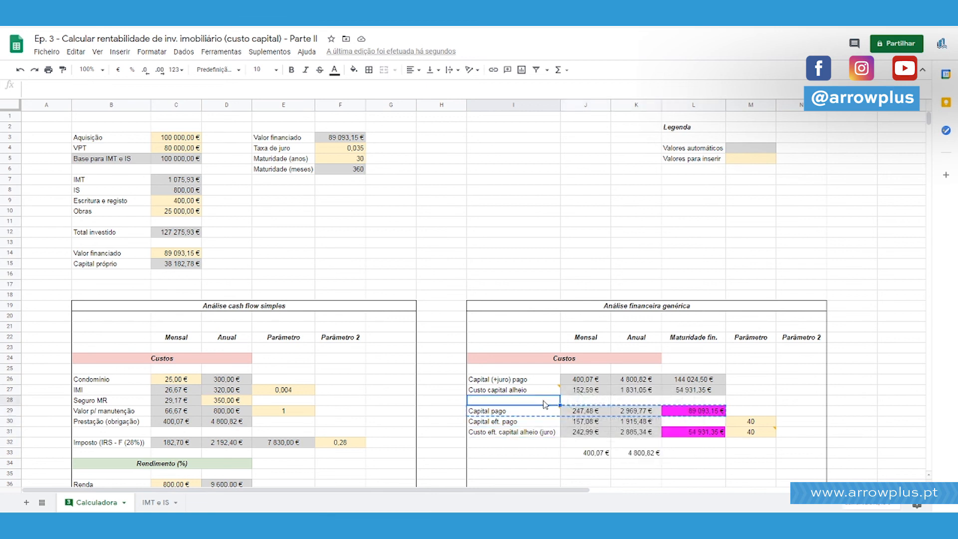
Apply an outer border around the whole Análise financeira genérica block, I19:N52.
left_click(487, 316)
left_click_drag(487, 308, 717, 421)
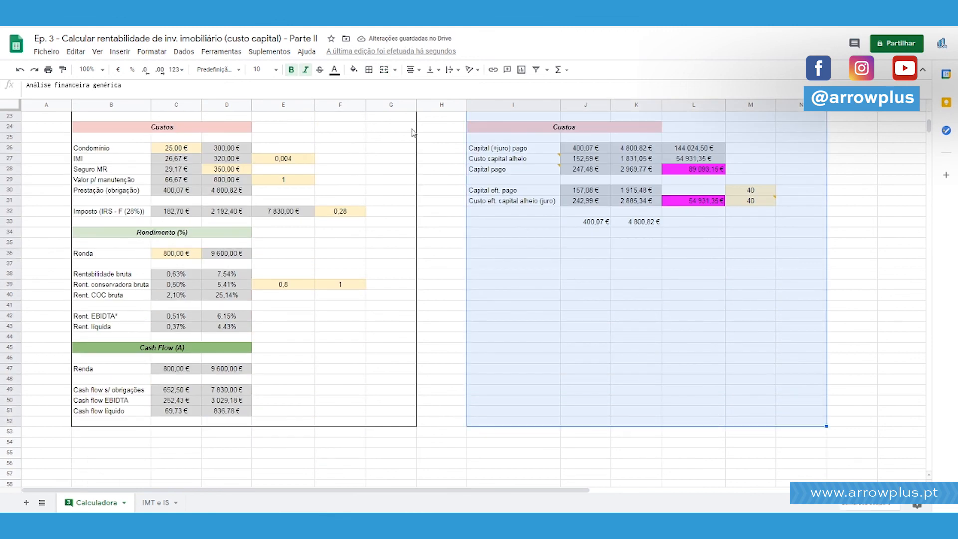
left_click(369, 69)
left_click(426, 90)
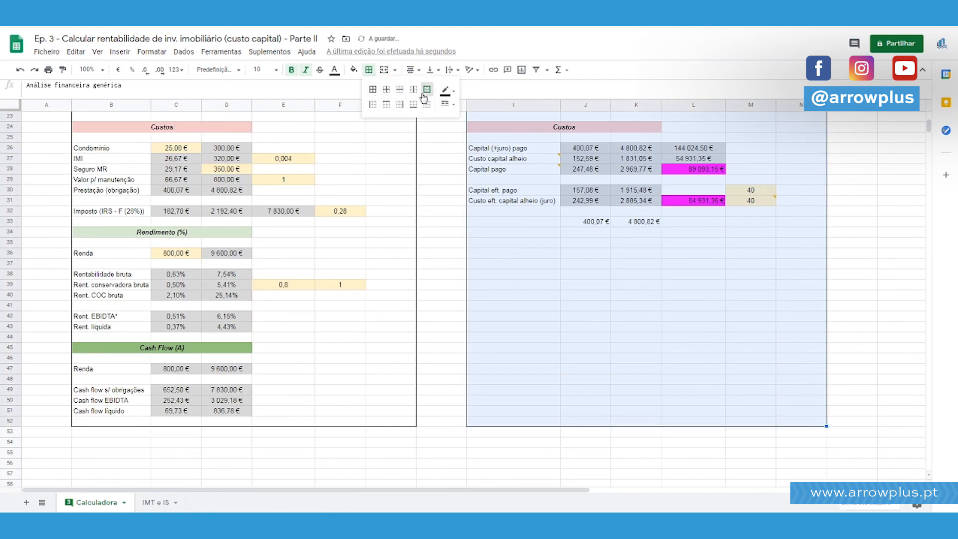
scroll(548, 249, "up", 5)
left_click(620, 390)
Check the comments attached to the Custo capital alheio and Capital pago labels.
mouse_move(506, 332)
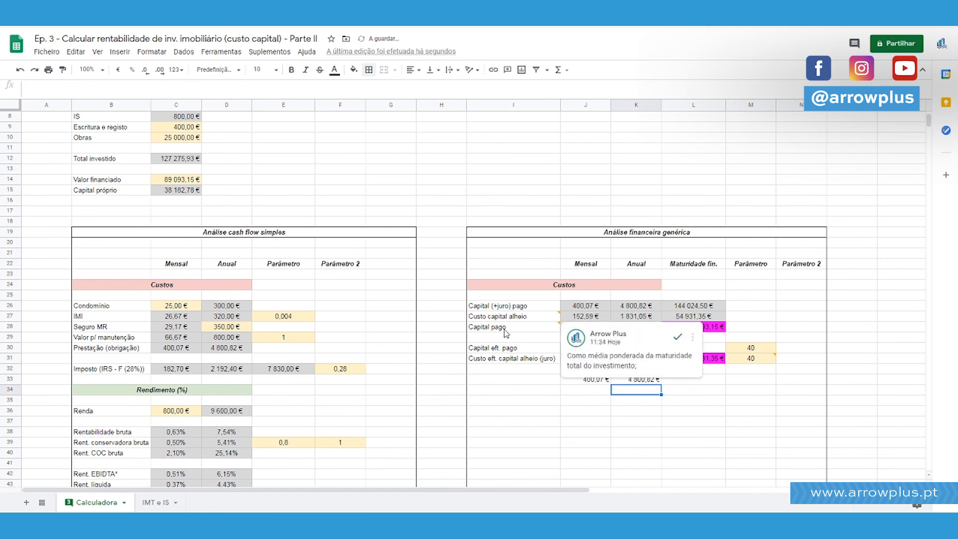
left_click(509, 319)
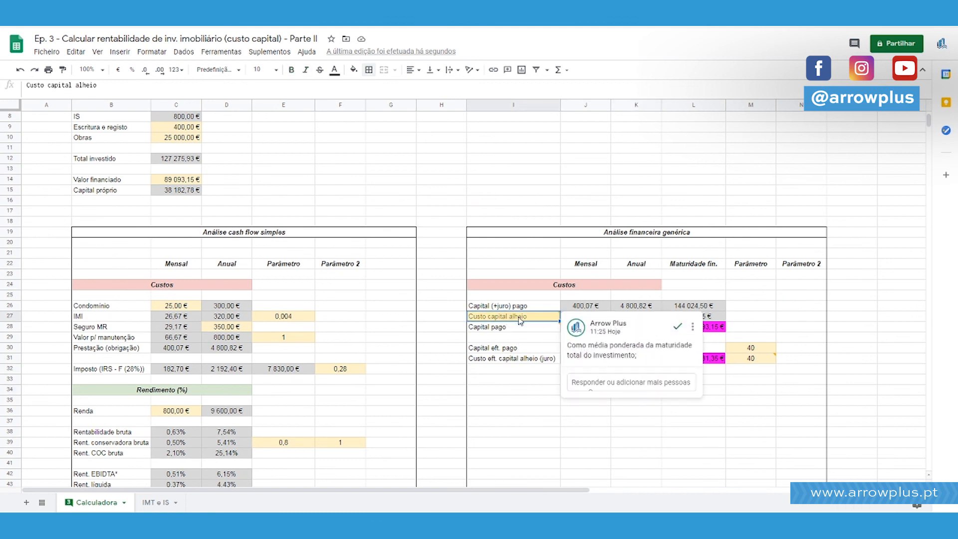
left_click(520, 331)
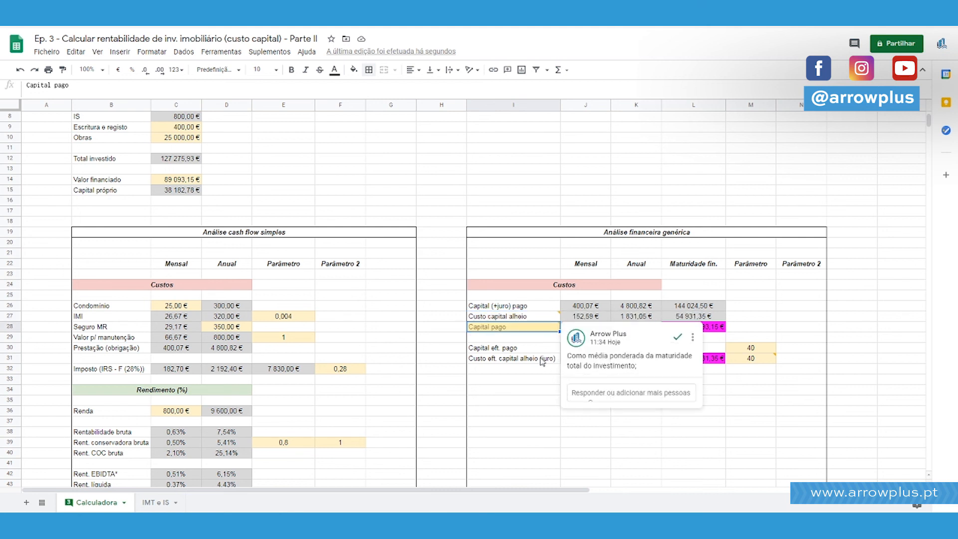
left_click(535, 339)
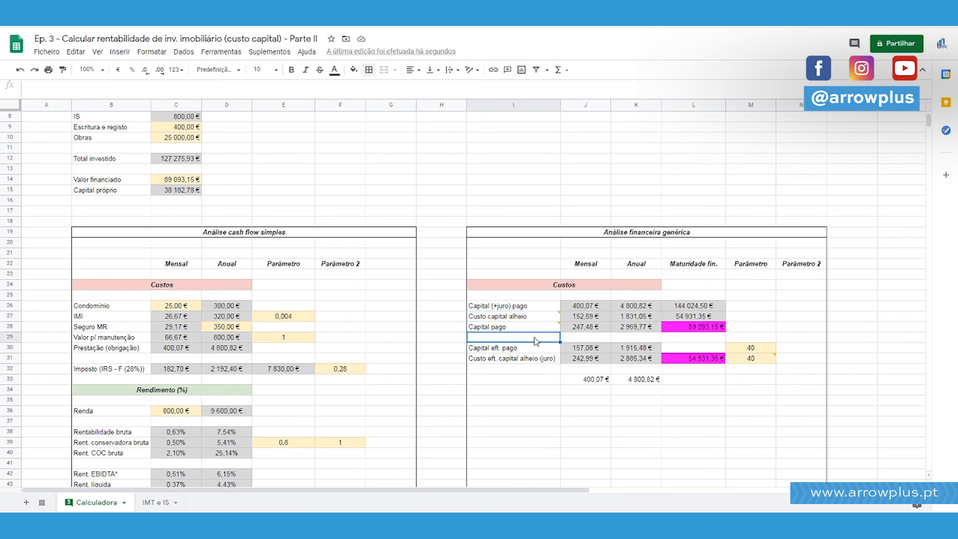
mouse_move(520, 331)
Rename the I26 label as "Capital (+juro) eft pago".
left_click(531, 309)
double_click(534, 310)
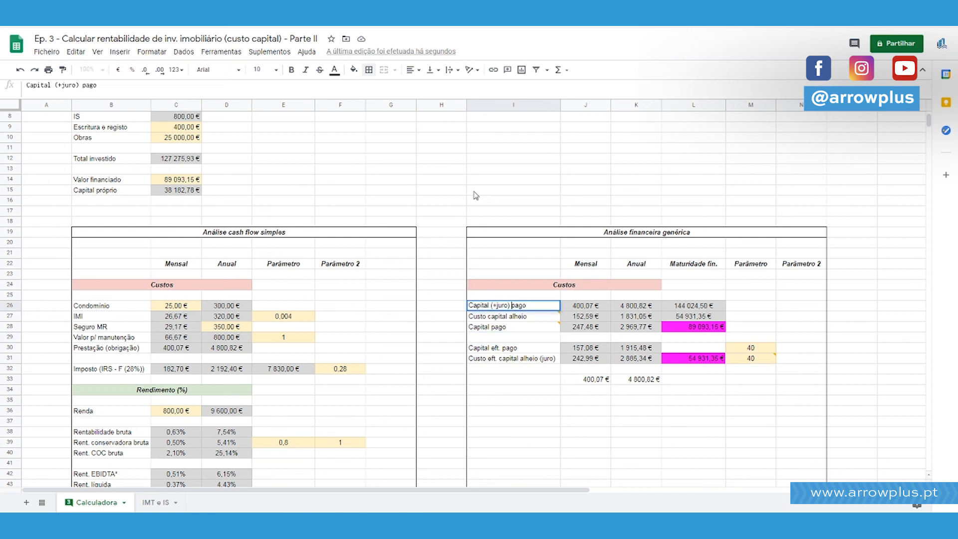
type("eft")
key("Return")
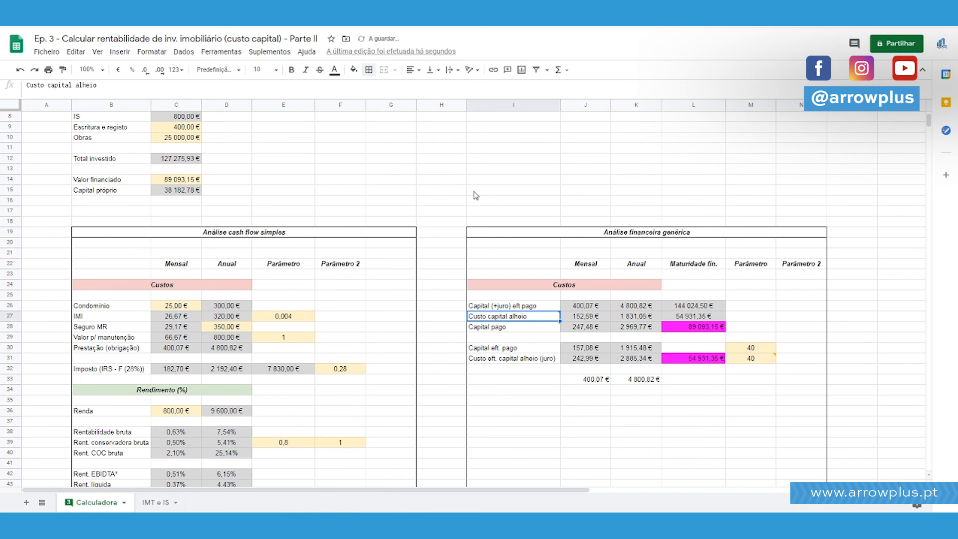
Move the block I27:M33 down one row to start at I28, leaving row 27 blank.
key("shift+Down")
key("shift+Right")
key("shift+Right")
key("shift+Right")
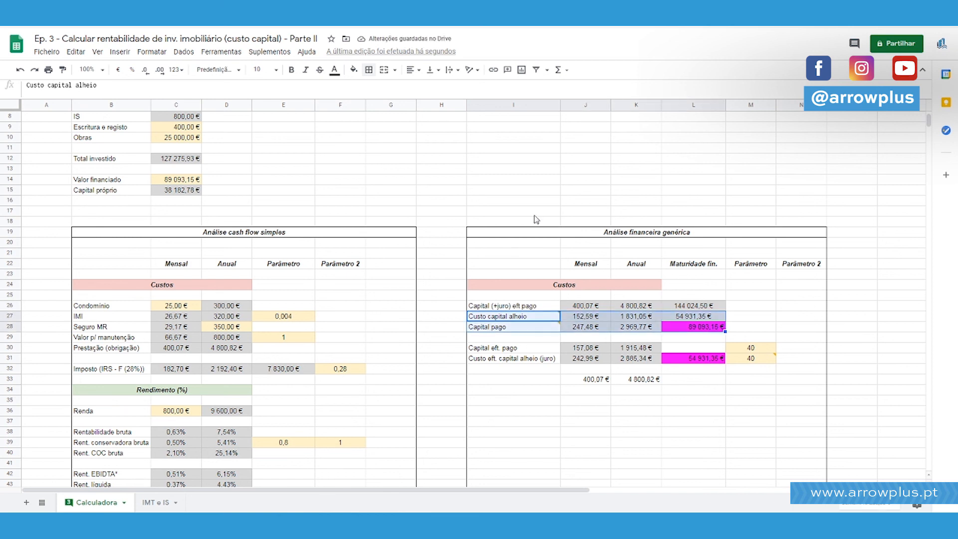
scroll(397, 338, "down", 3)
left_click_drag(499, 242, 762, 307)
key("ctrl+x")
left_click(525, 256)
key("ctrl+v")
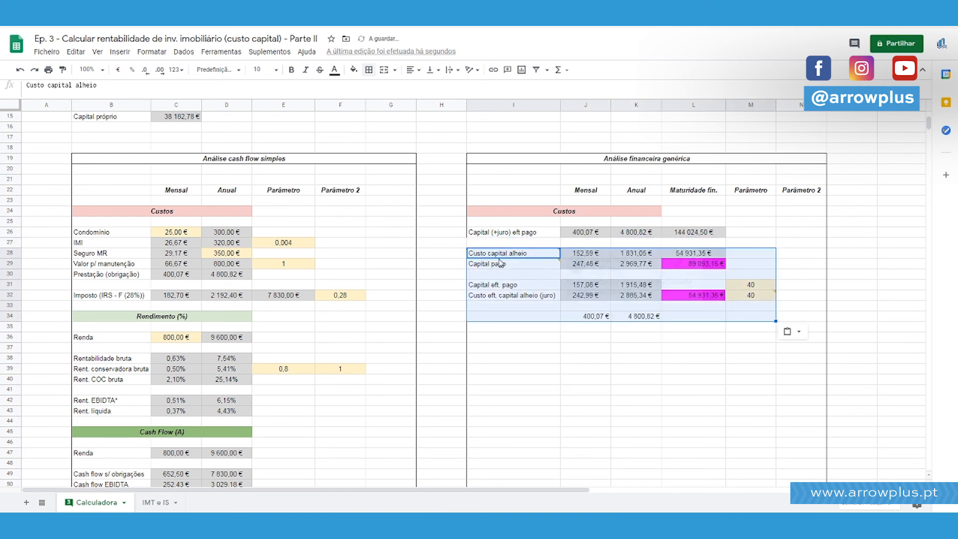
Reapply the outer border to I19:N52 to restore the Análise financeira genérica frame around the moved rows.
left_click_drag(482, 160, 703, 355)
left_click(369, 70)
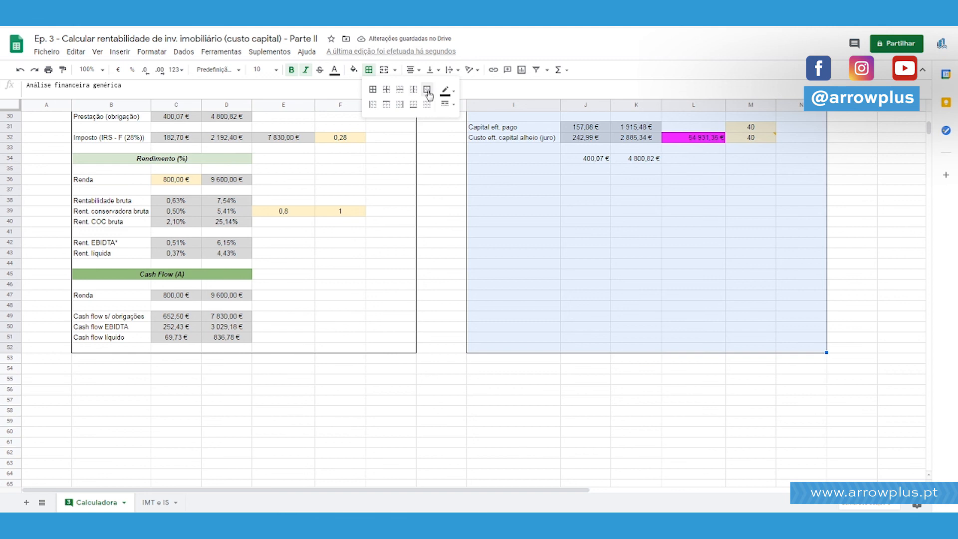
left_click(427, 90)
scroll(690, 280, "up", 8)
left_click(812, 382)
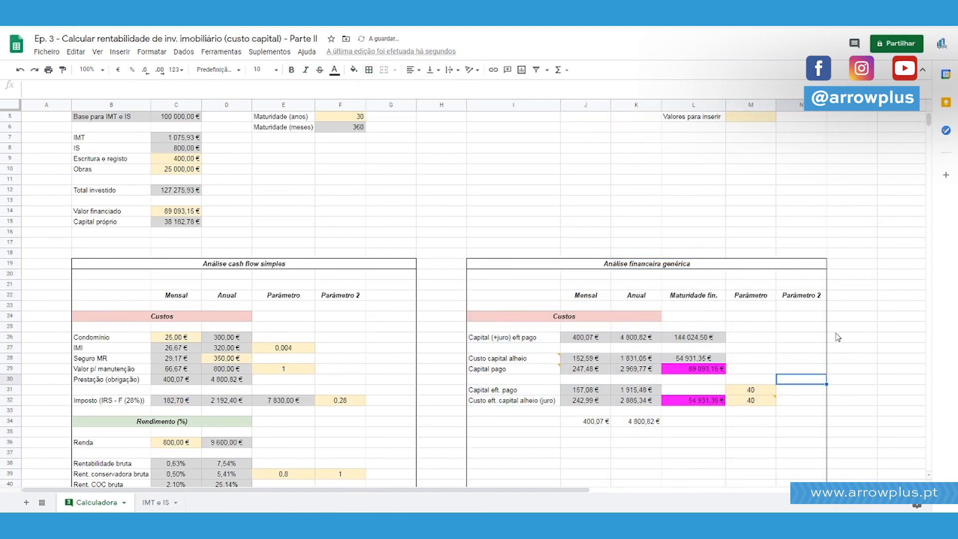
scroll(818, 349, "down", 2)
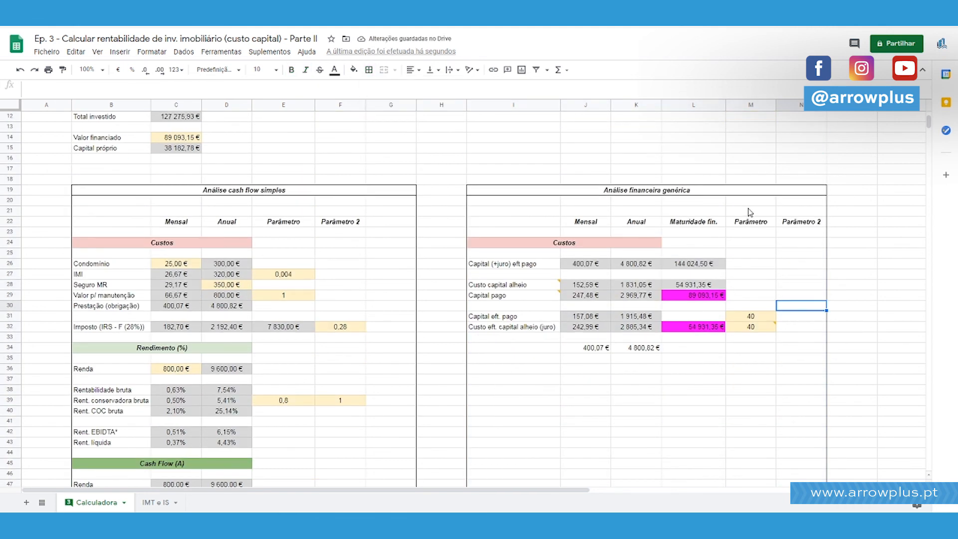
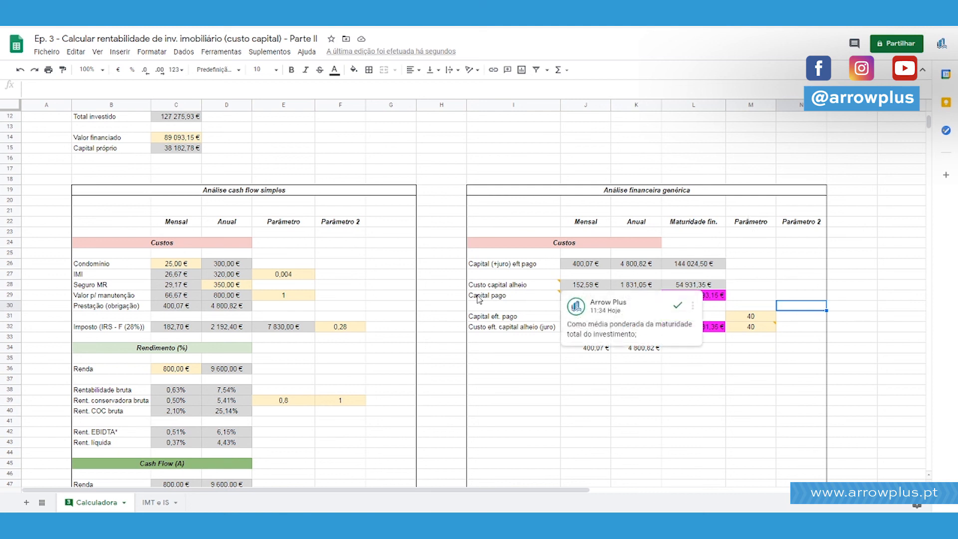
Compare the monthly and annual effective principal and interest and their check sums with the Capital (+juro) eft pago row.
left_click(489, 286)
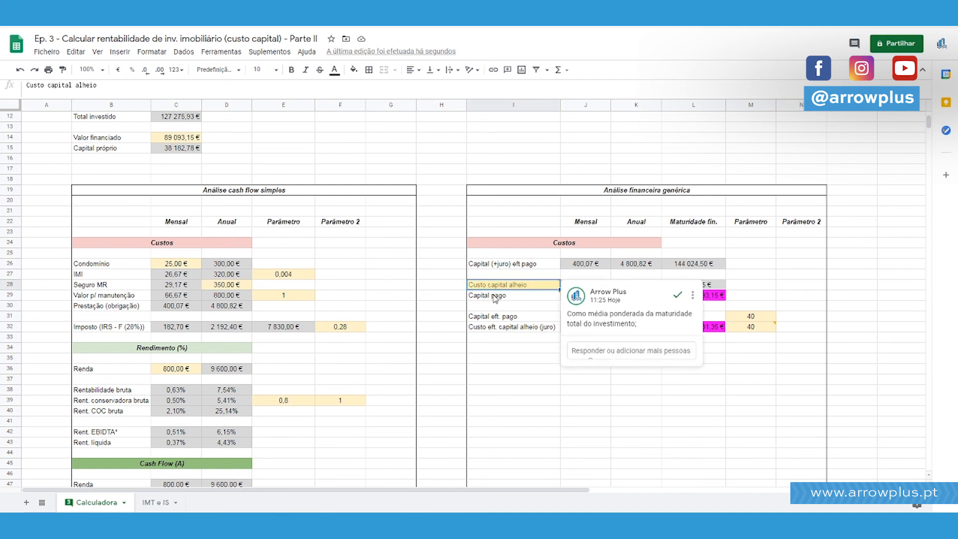
left_click(505, 319)
left_click(504, 330)
left_click(600, 349)
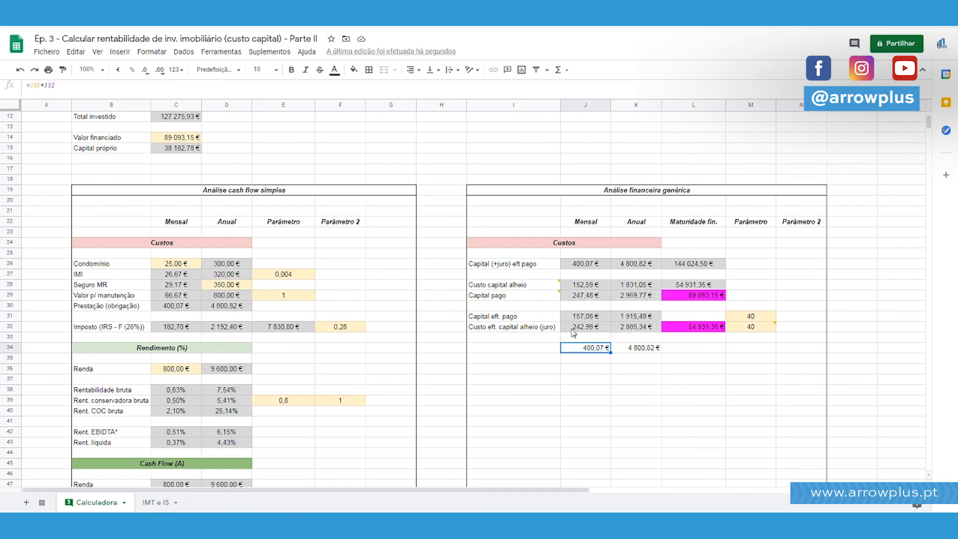
left_click(582, 268, "ctrl")
left_click_drag(592, 316, 638, 327)
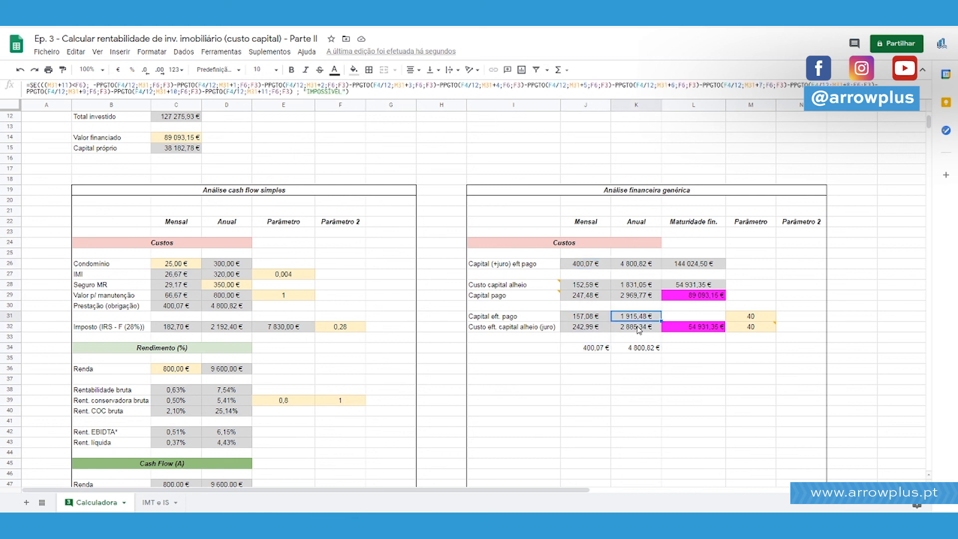
left_click(636, 348, "ctrl")
left_click(633, 264, "ctrl")
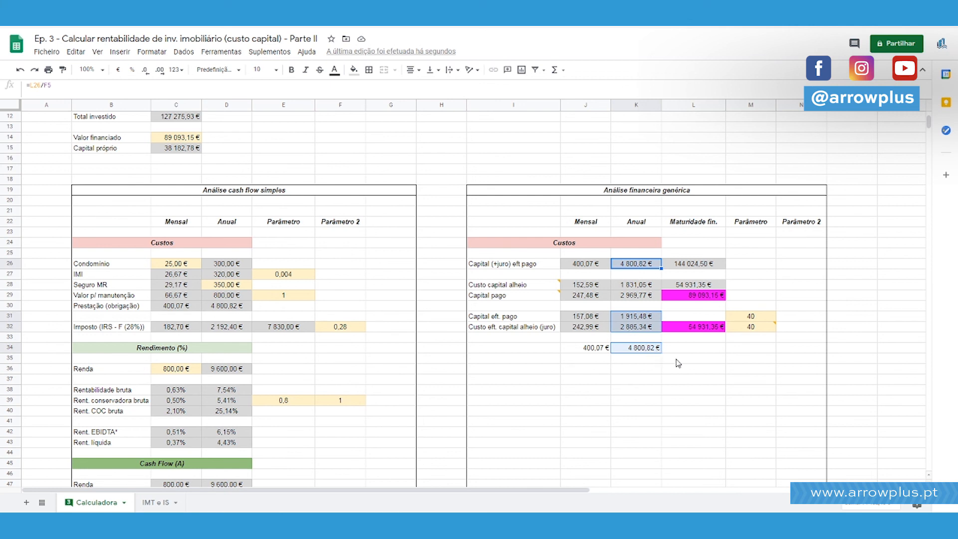
left_click(656, 318)
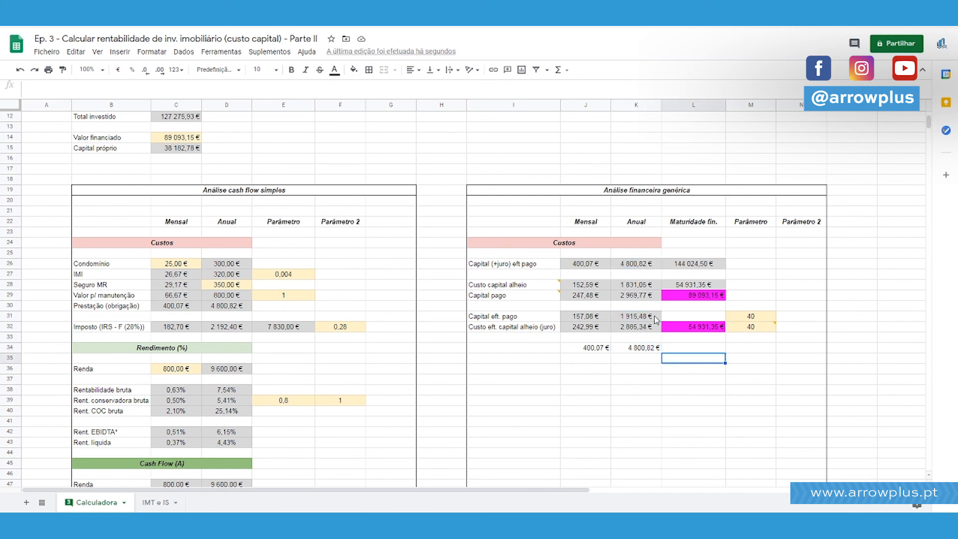
Fill L31, the Maturidade fin. value of Capital eft. pago, with the formula =F3 to reference Valor financiado.
left_click(690, 319)
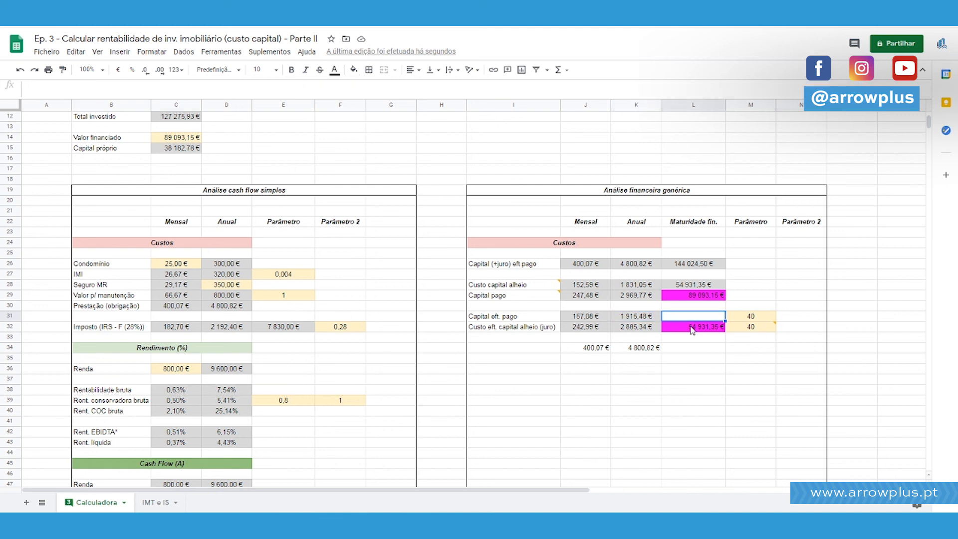
scroll(579, 275, "up", 5)
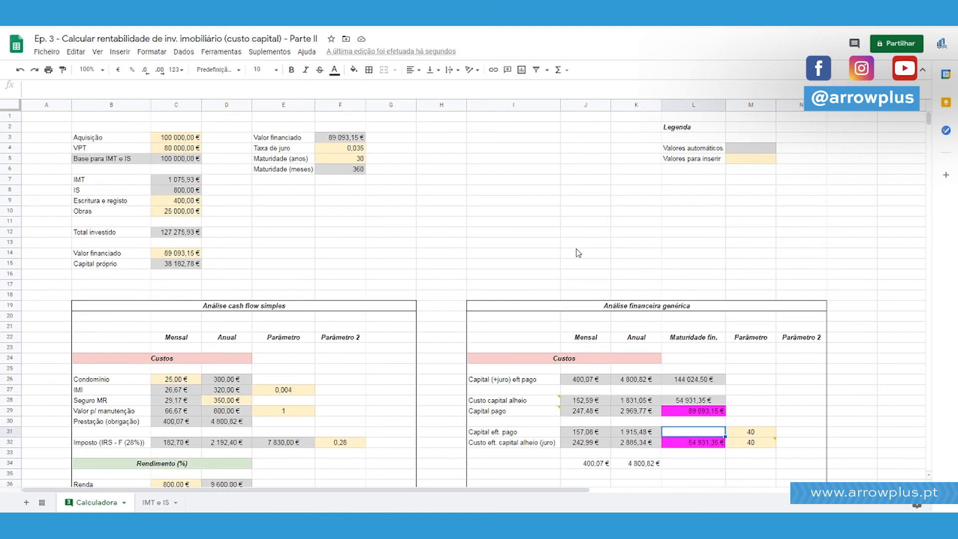
type("=")
left_click(355, 138)
key("Return")
Format L31 with the grey fill of automatic values and centre its content.
left_click(691, 433)
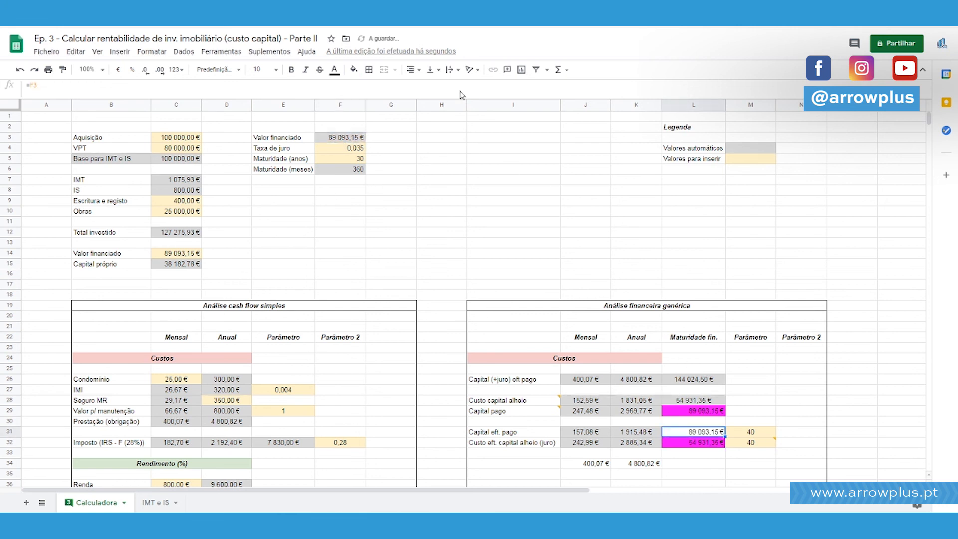
left_click(353, 69)
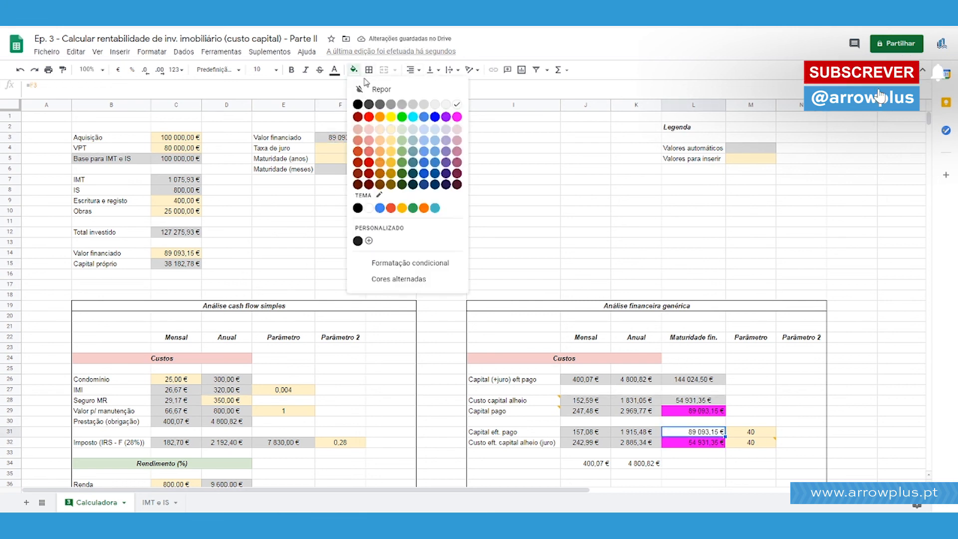
left_click(425, 111)
left_click(412, 69)
left_click(428, 88)
scroll(700, 384, "down", 2)
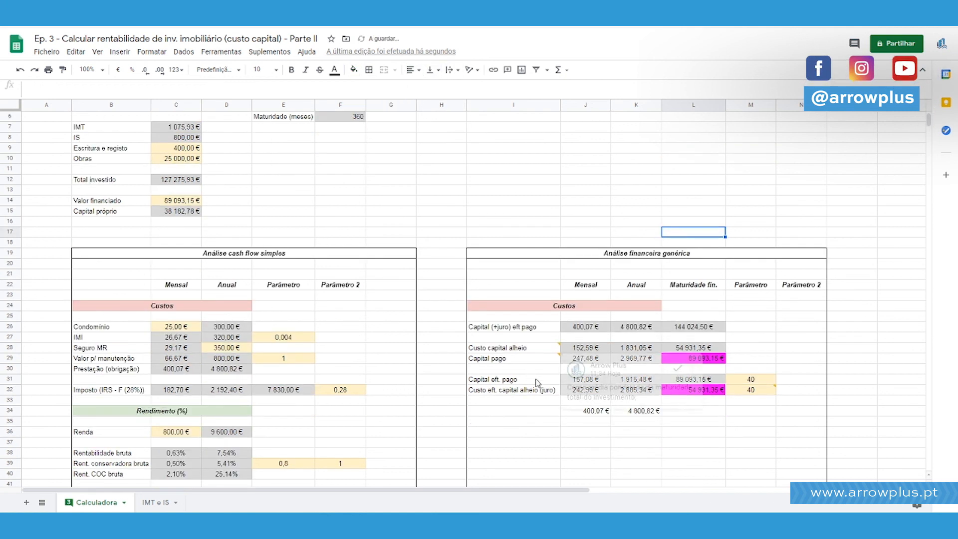
key("Left")
key("Left")
key("Left")
left_click(701, 384)
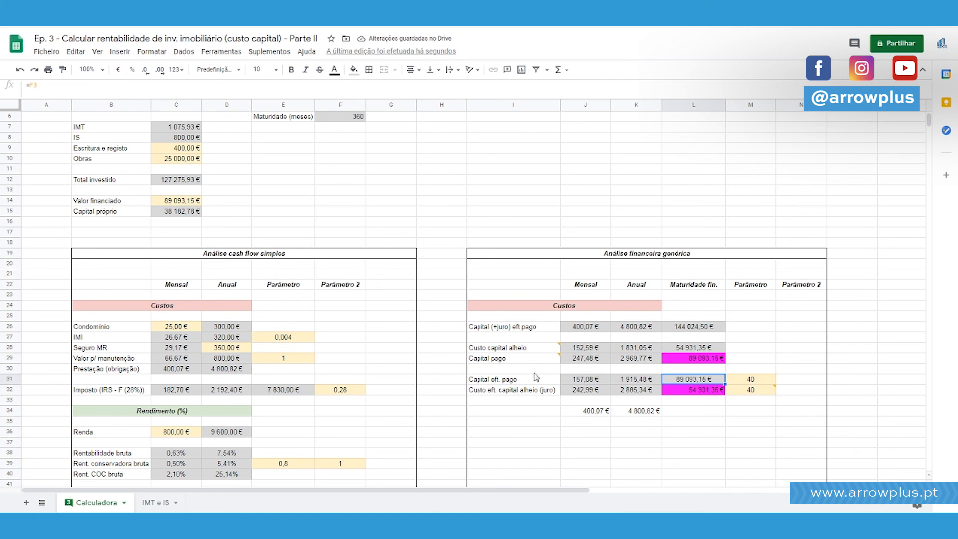
Try a Maturidade (anos) of 50 in F5 to test the calculations, and undo the change.
scroll(466, 279, "up", 2)
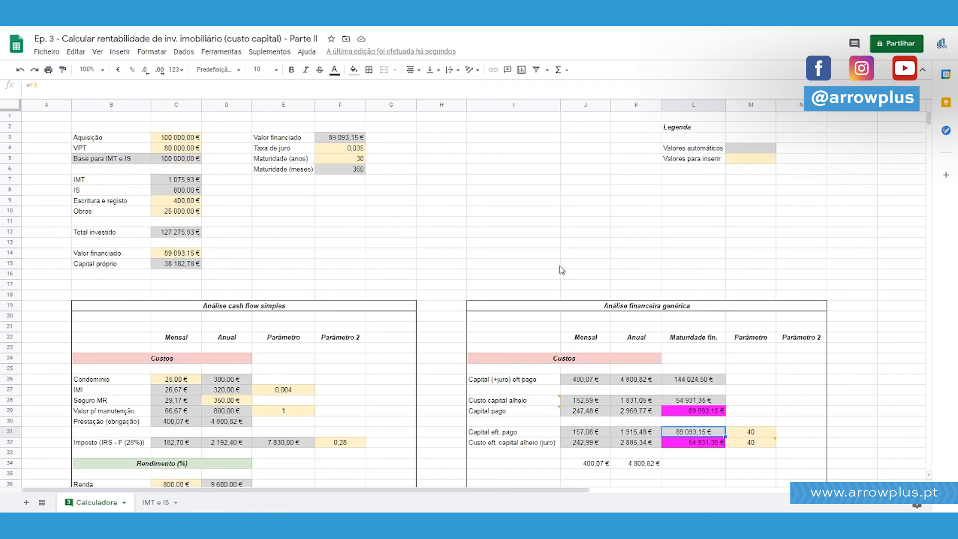
left_click(322, 155)
type("50")
key("Return")
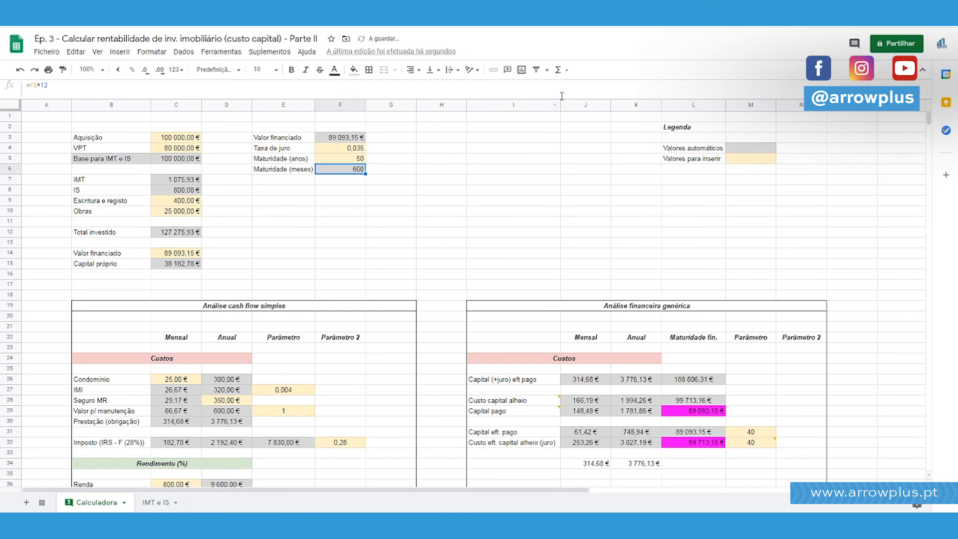
key("ctrl+z")
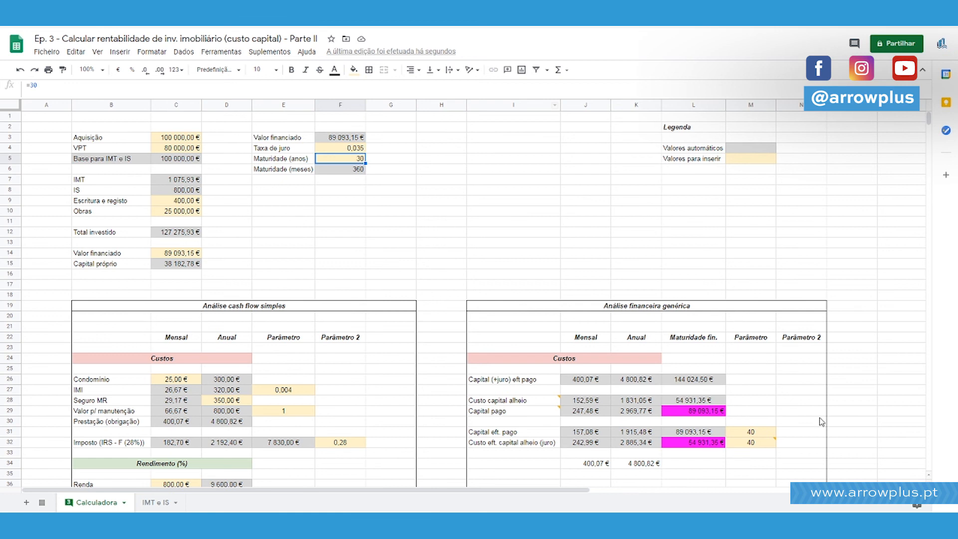
Set the Parâmetro values in M31 and M32 for effective principal and interest to 1.
left_click(801, 421)
scroll(758, 413, "down", 2)
left_click(744, 380)
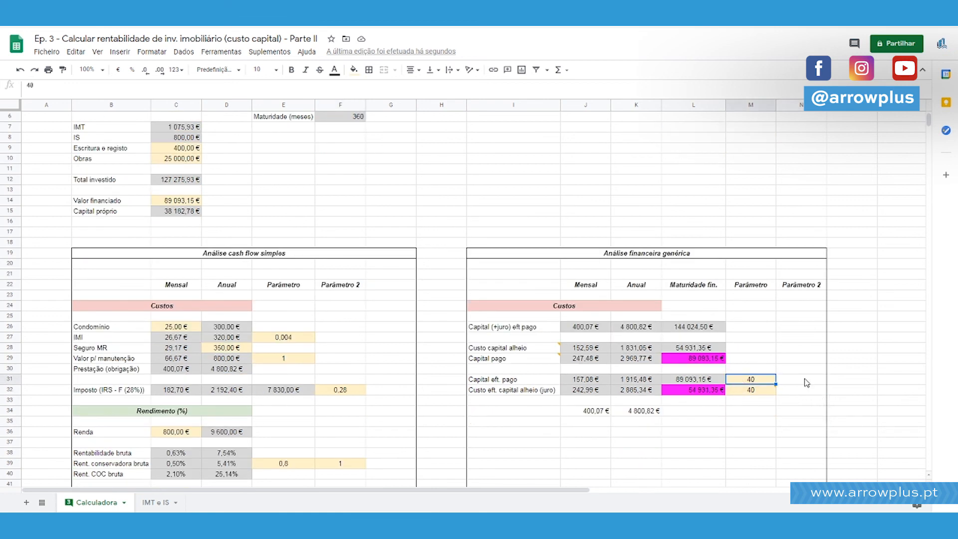
key("Left")
key("Left")
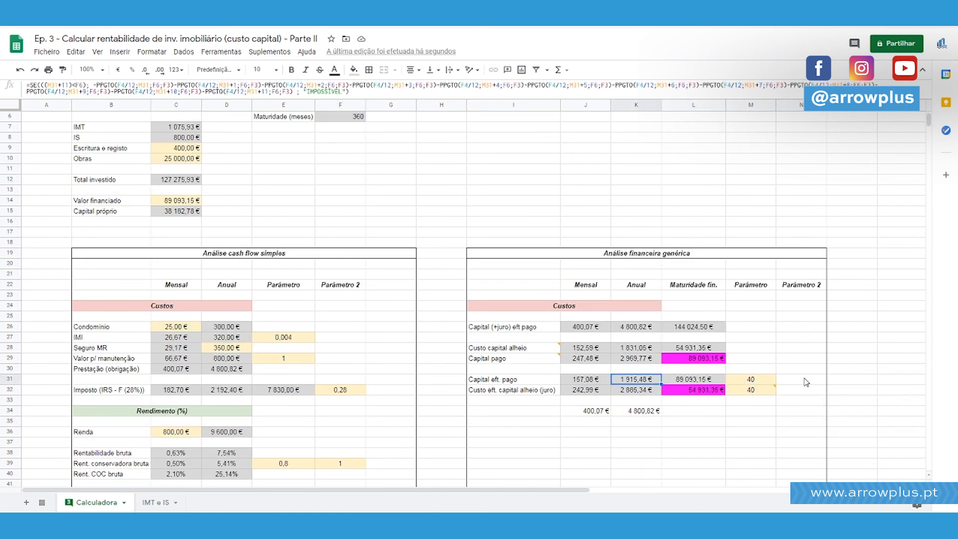
key("Right")
key("Right")
type("1")
key("Return")
type("1")
key("Return")
key("Up")
key("Up")
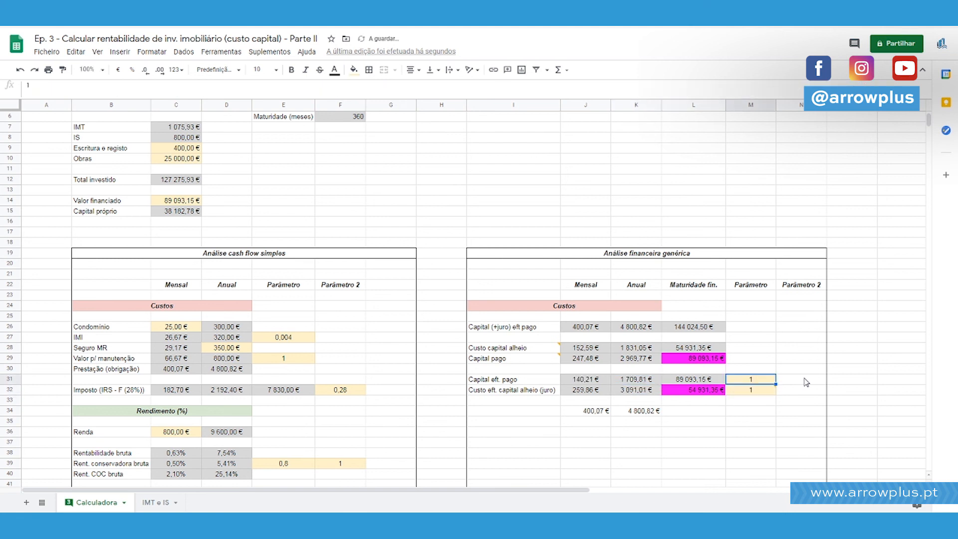
Try instalment number 355 as the parameter in both M31 and M32, and undo both entries.
type("355")
key("Return")
type("355")
key("Return")
key("ctrl+z")
key("ctrl+z")
Delete the monthly and annual check sums in J34:K34.
key("Down")
key("Down")
key("Down")
key("Left")
key("Left")
key("shift+Left")
key("Delete")
left_click(805, 382)
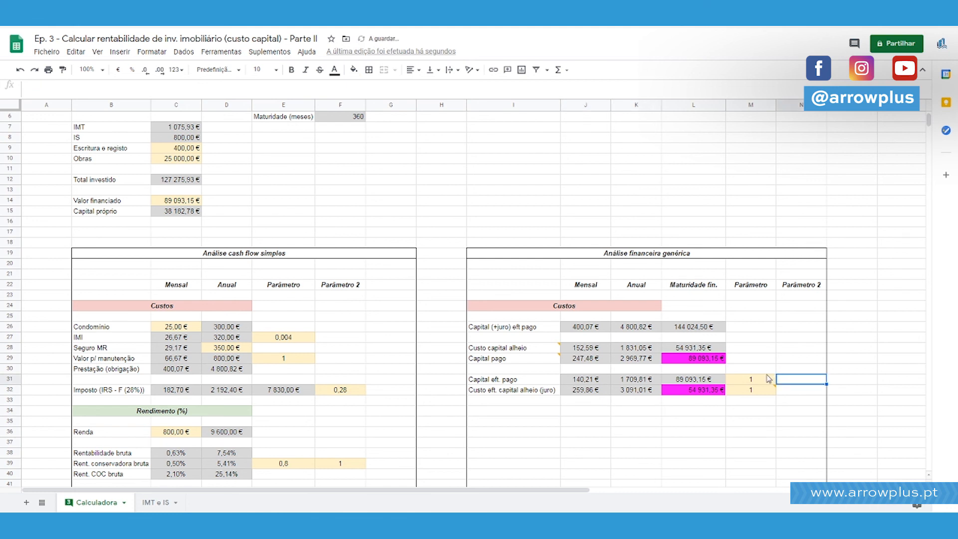
Add the comment "Mês/número prestação" to M31, the parameter of Capital eft. pago.
right_click(763, 380)
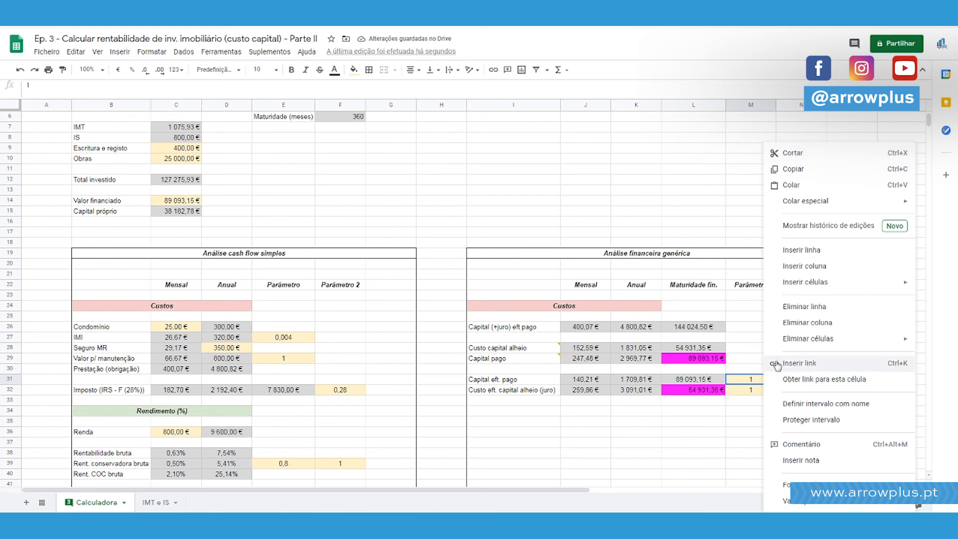
left_click(825, 443)
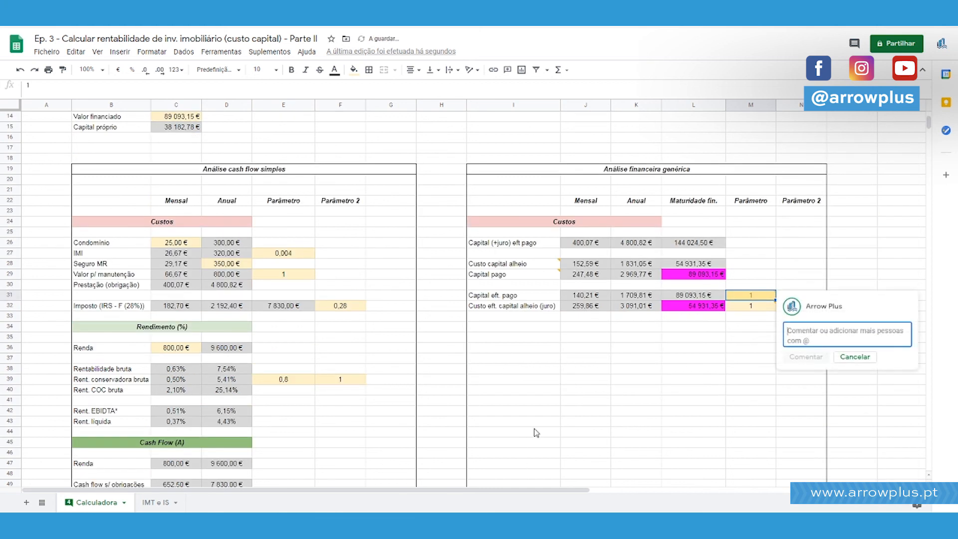
type("Mês")
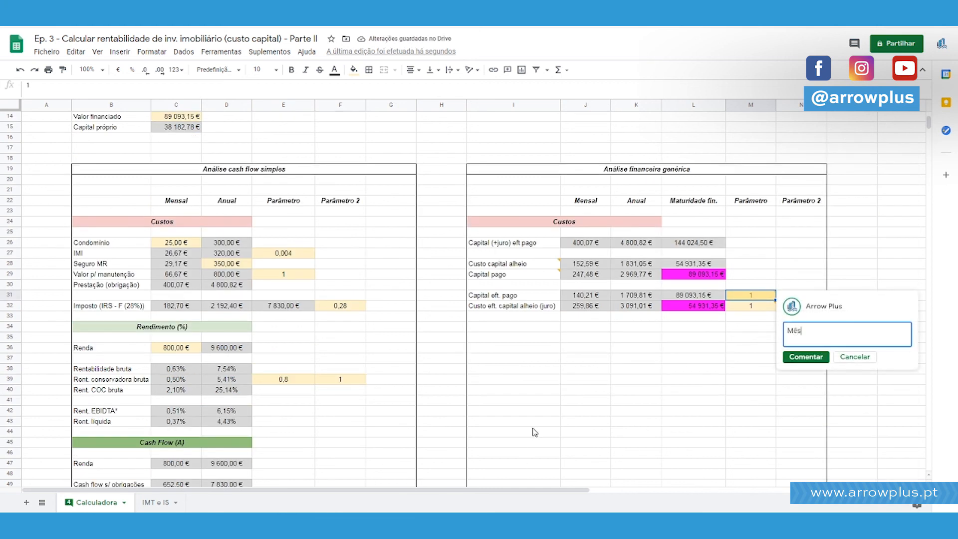
type("/número prestação")
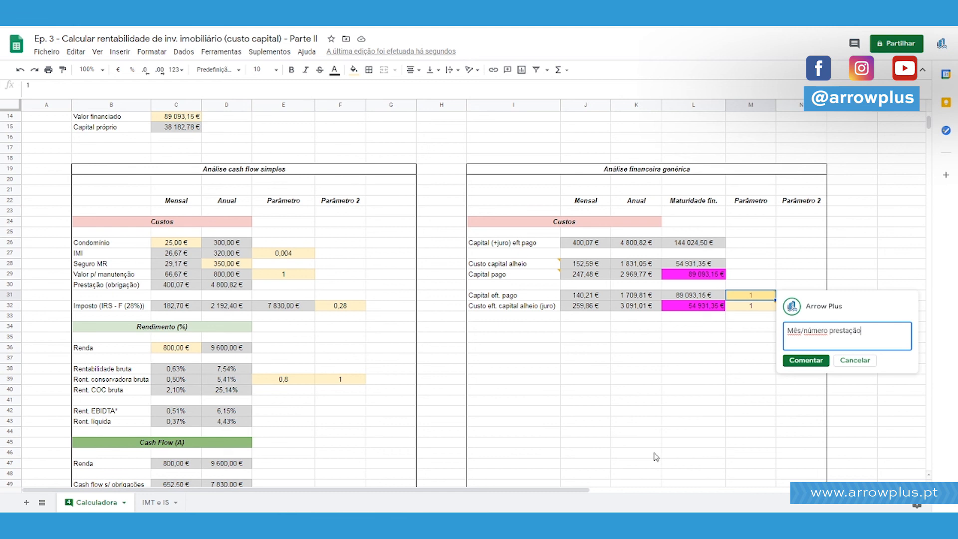
left_click(798, 359)
left_click(740, 381)
scroll(665, 378, "down", 1)
scroll(666, 379, "up", 3)
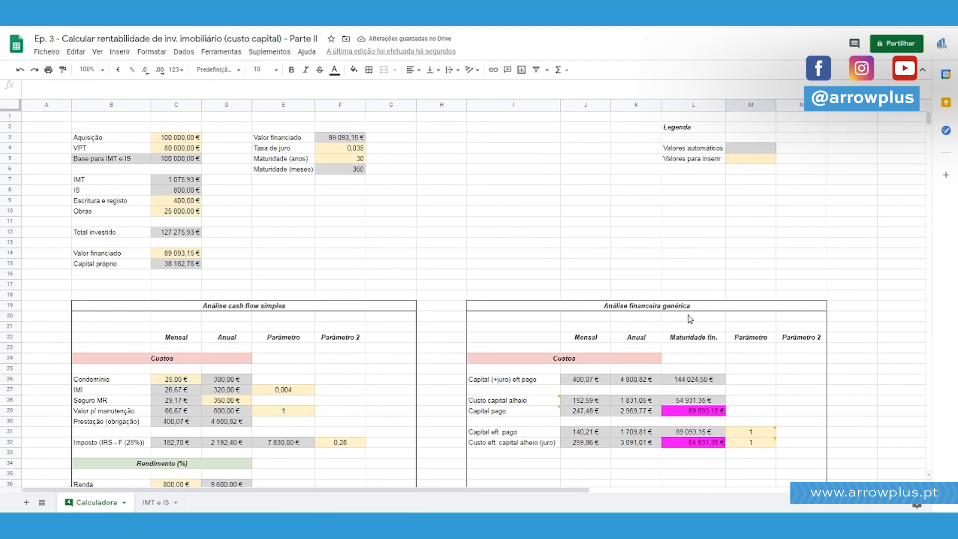
scroll(690, 319, "down", 3)
scroll(865, 321, "up", 2)
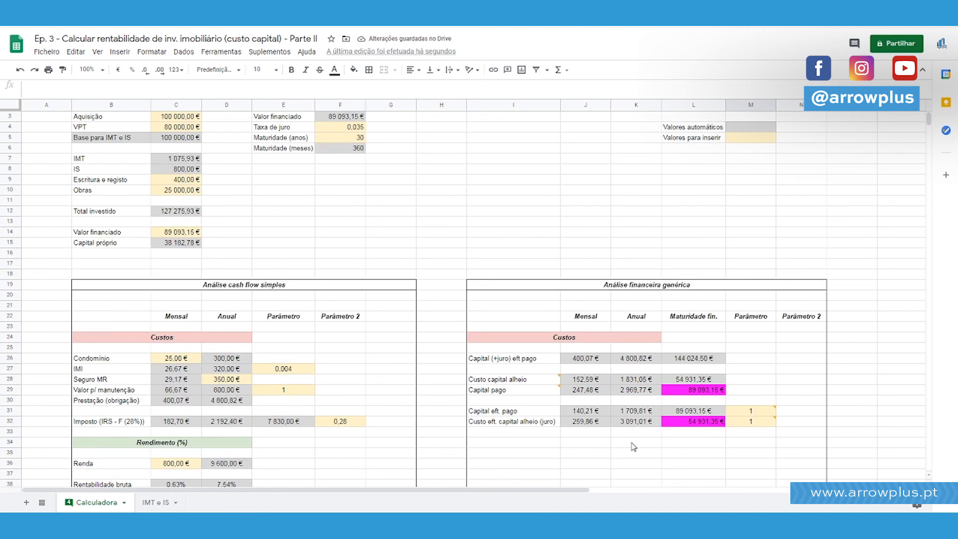
scroll(727, 307, "up", 1)
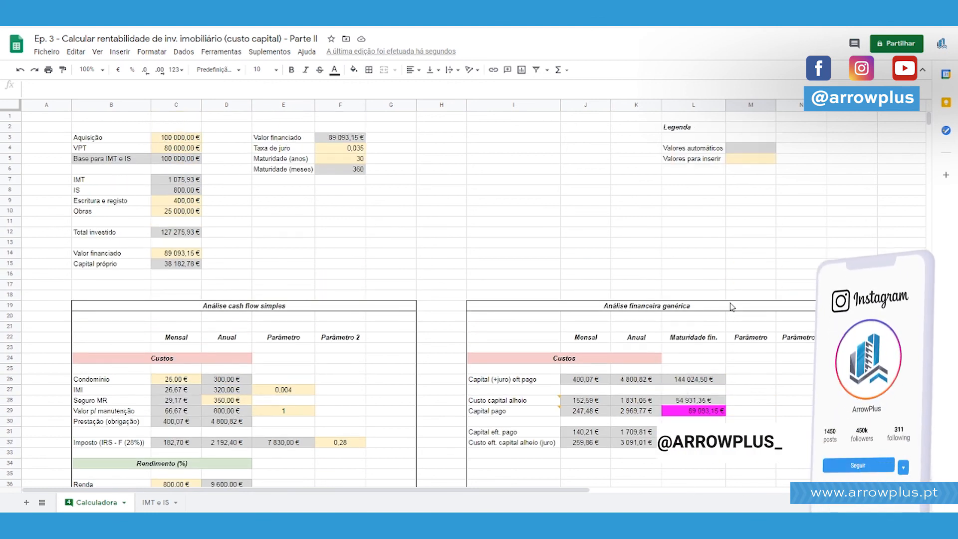